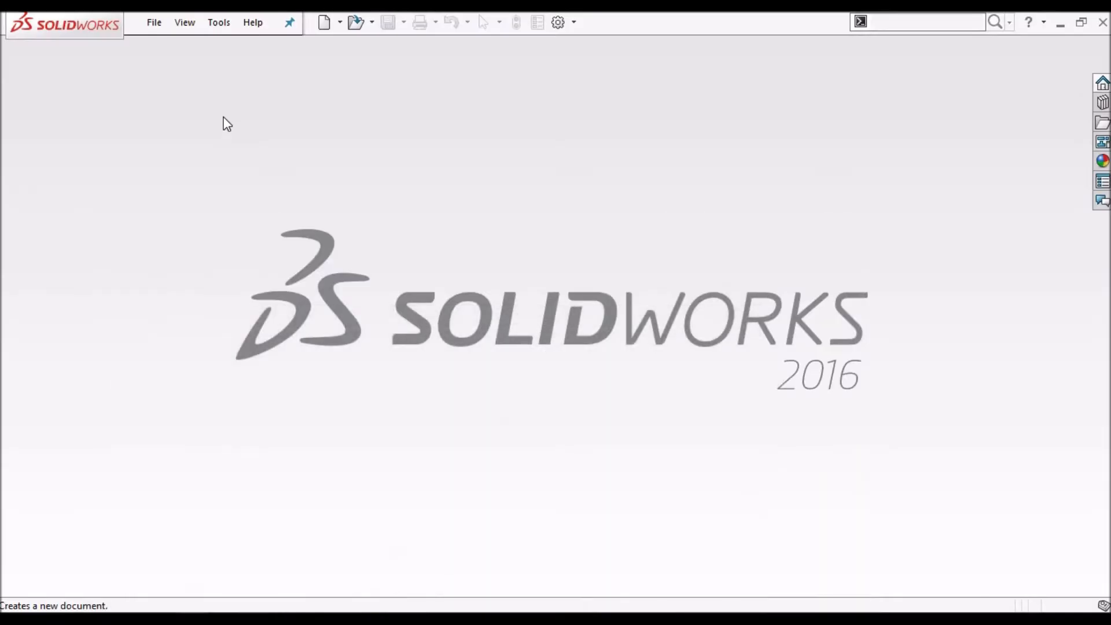
Create a new part from the Youtube Part template and start a sketch on the Right Plane.
click(323, 23)
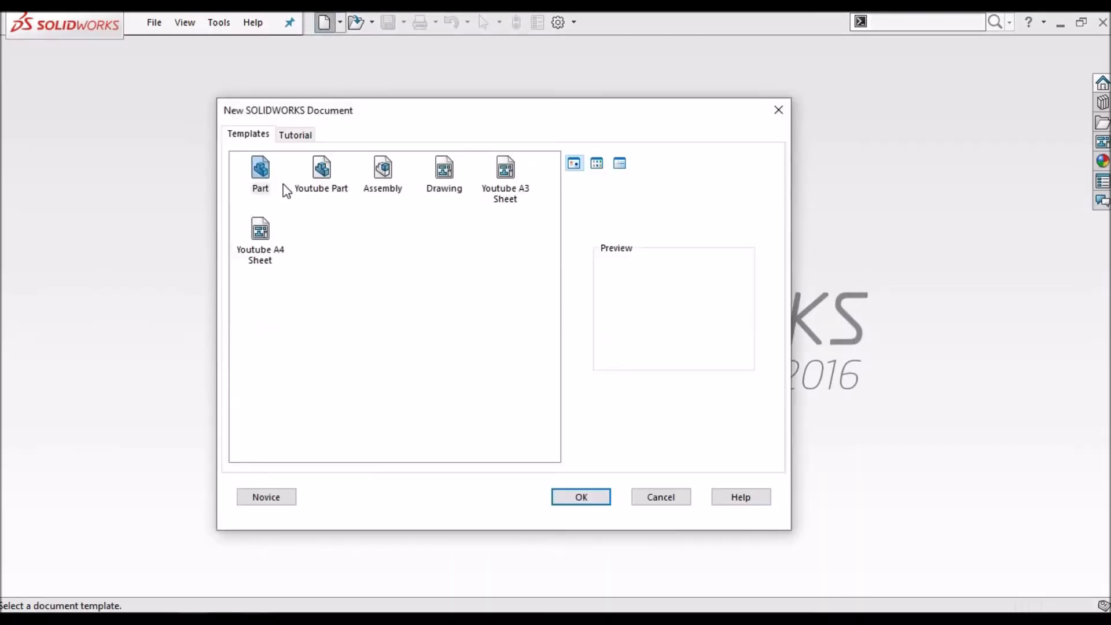
double_click(322, 179)
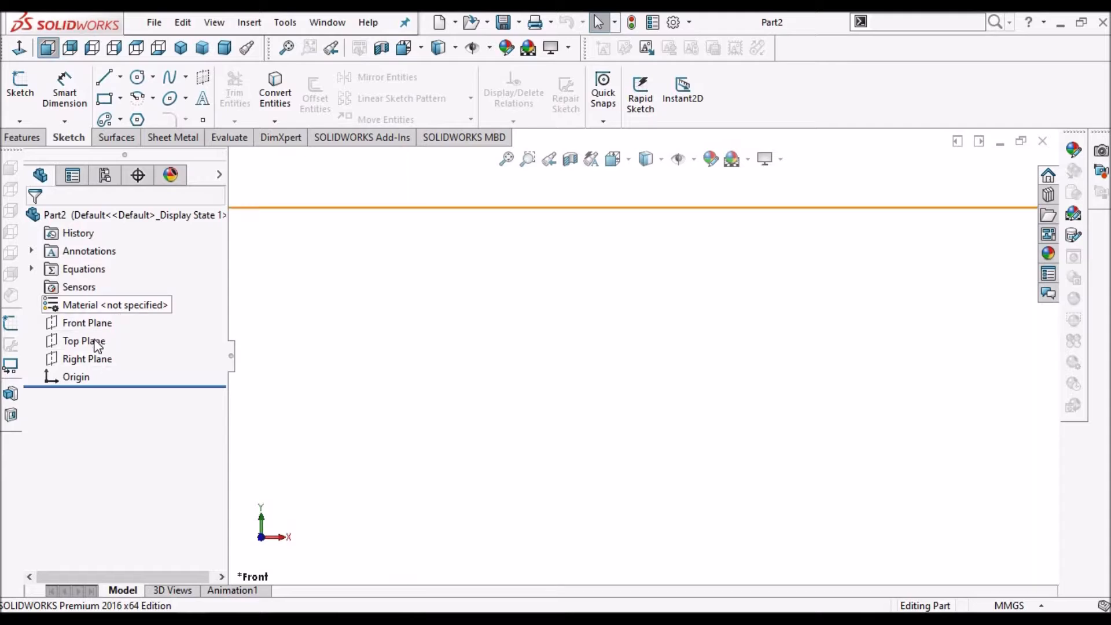
click(70, 359)
key(z)
key(z)
key(z)
key(z)
key(z)
key(z)
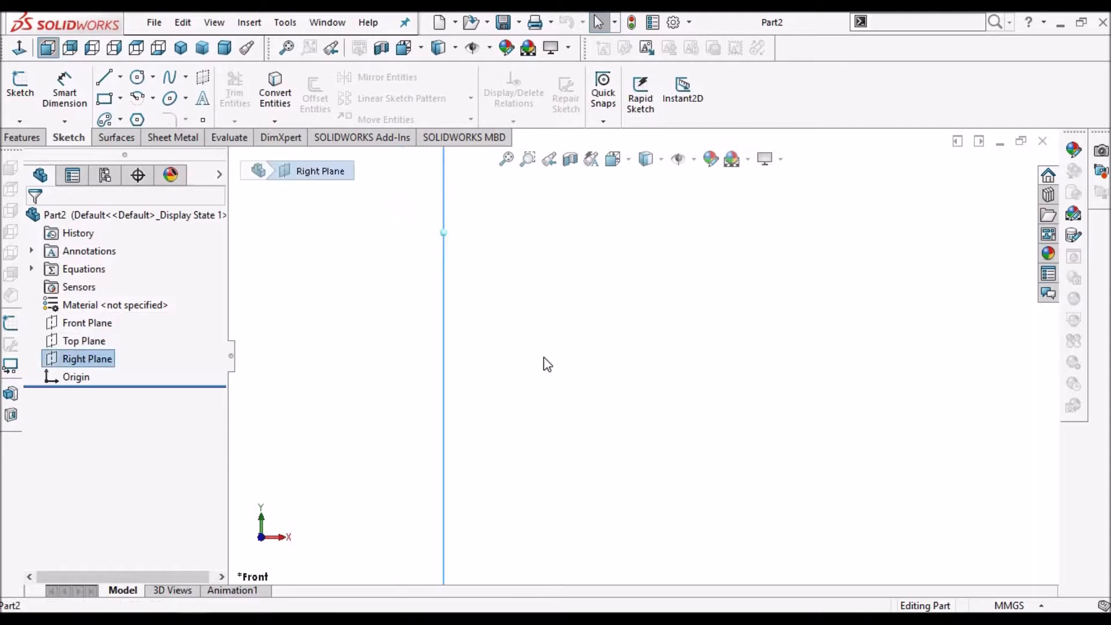
click(20, 92)
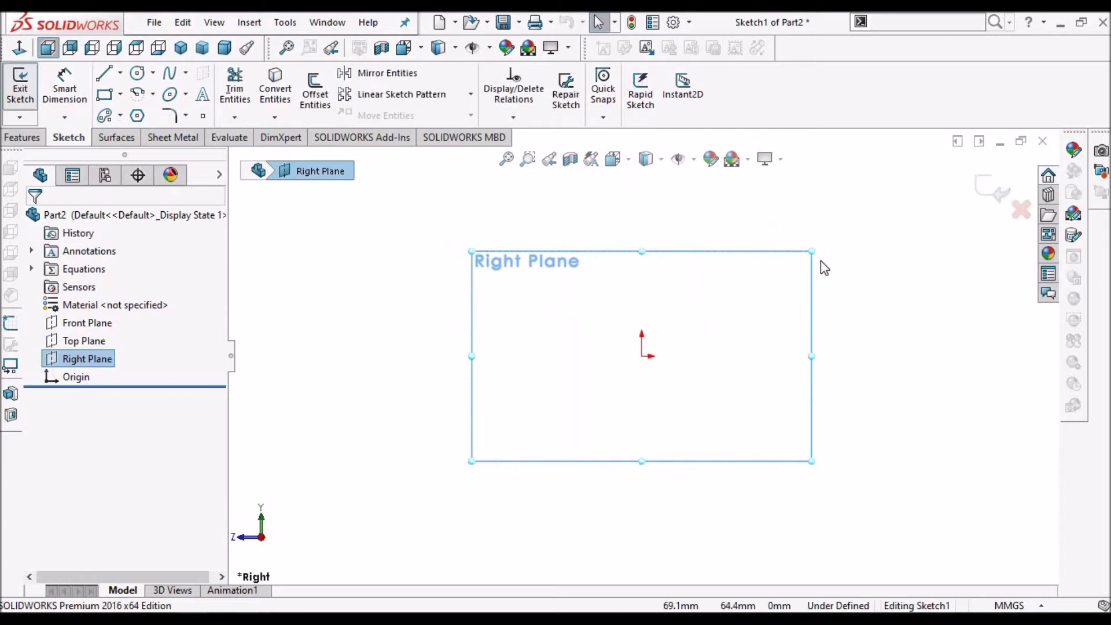
Sketch a center rectangle at the origin, about 59.3 mm wide and 29.5 mm high.
click(120, 95)
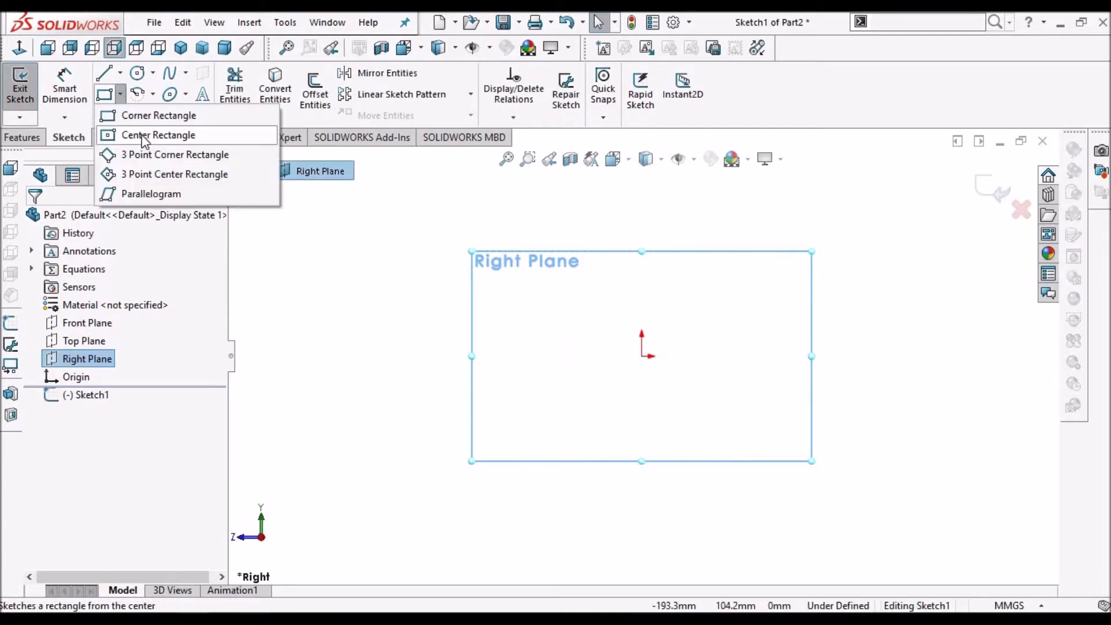
click(142, 139)
click(642, 357)
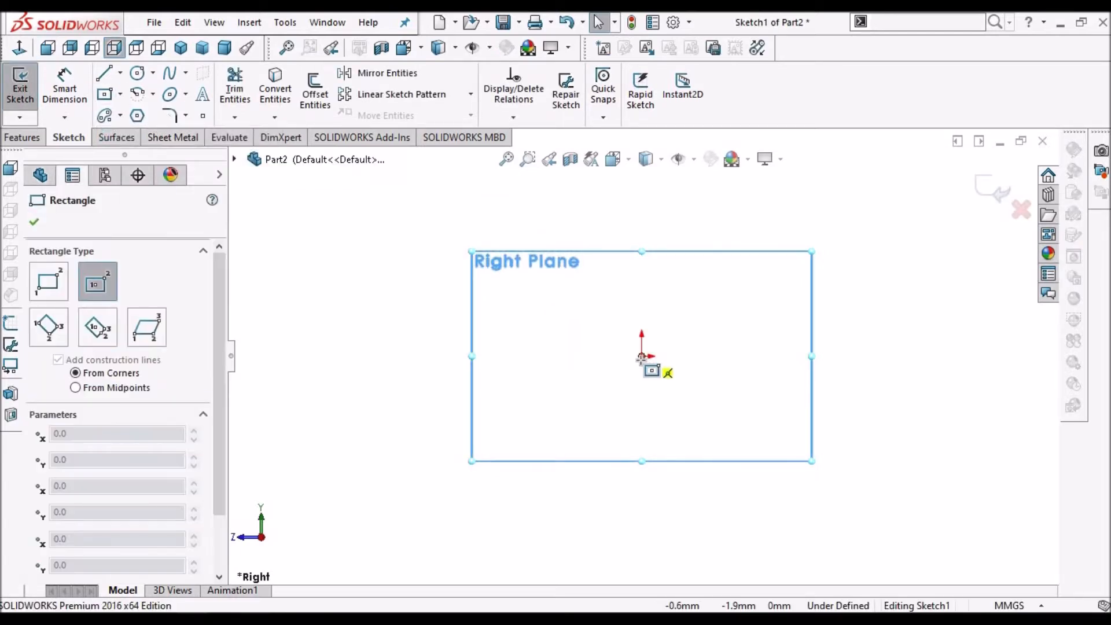
click(782, 327)
right_click(540, 255)
click(547, 262)
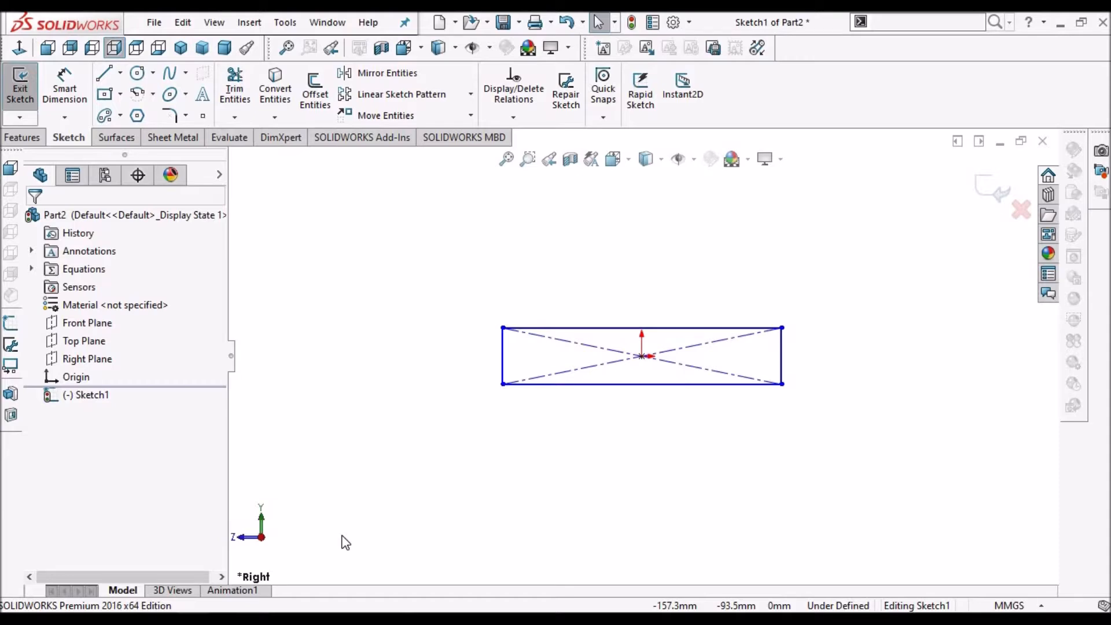
Check the reference drawing in Desc.pdf and dimension the rectangle's height as 12 mm.
key(alt+Tab)
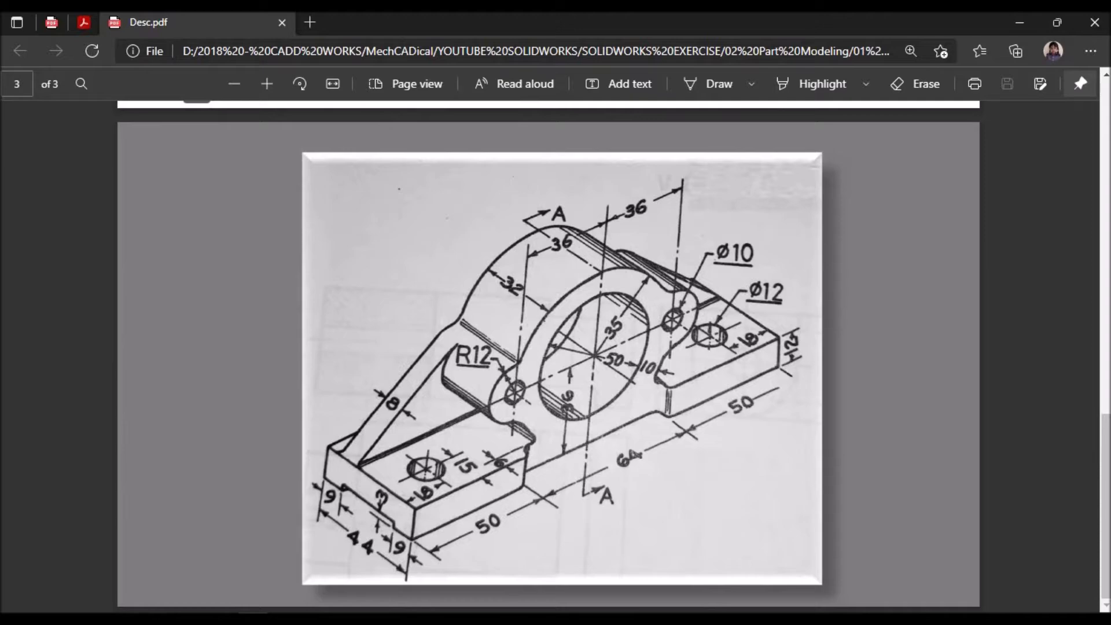
key(alt+Tab)
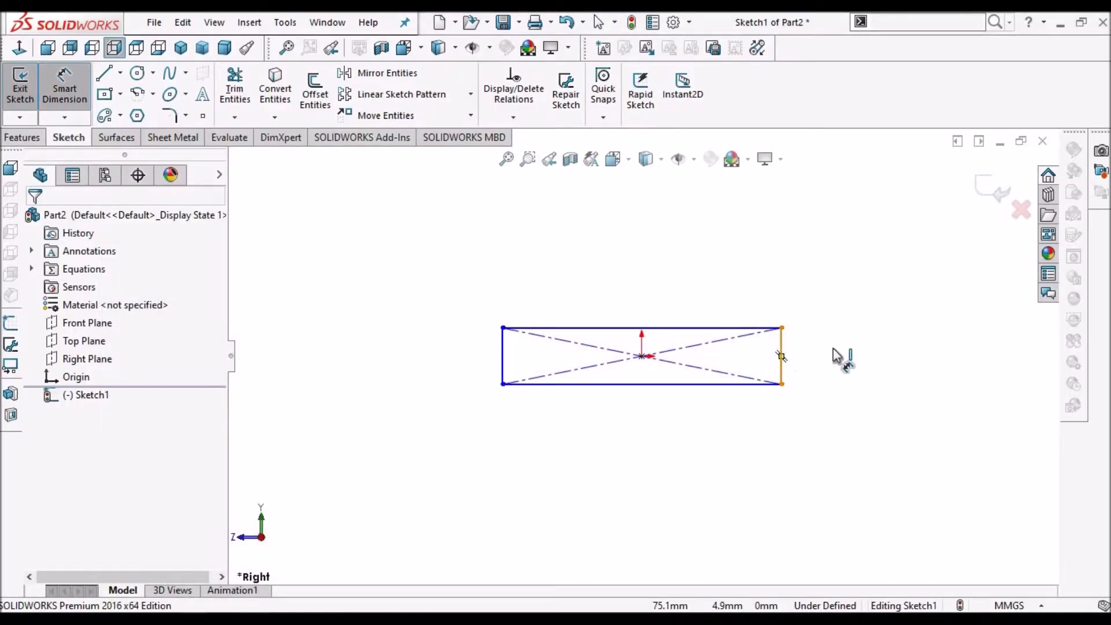
click(782, 356)
click(829, 351)
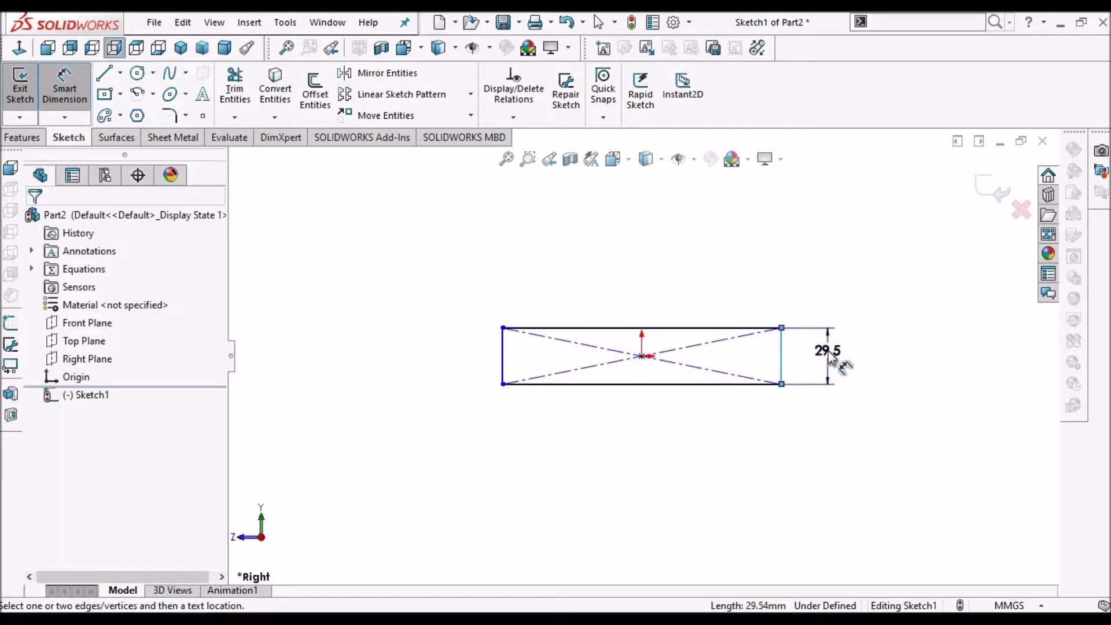
text(12)
key(Return)
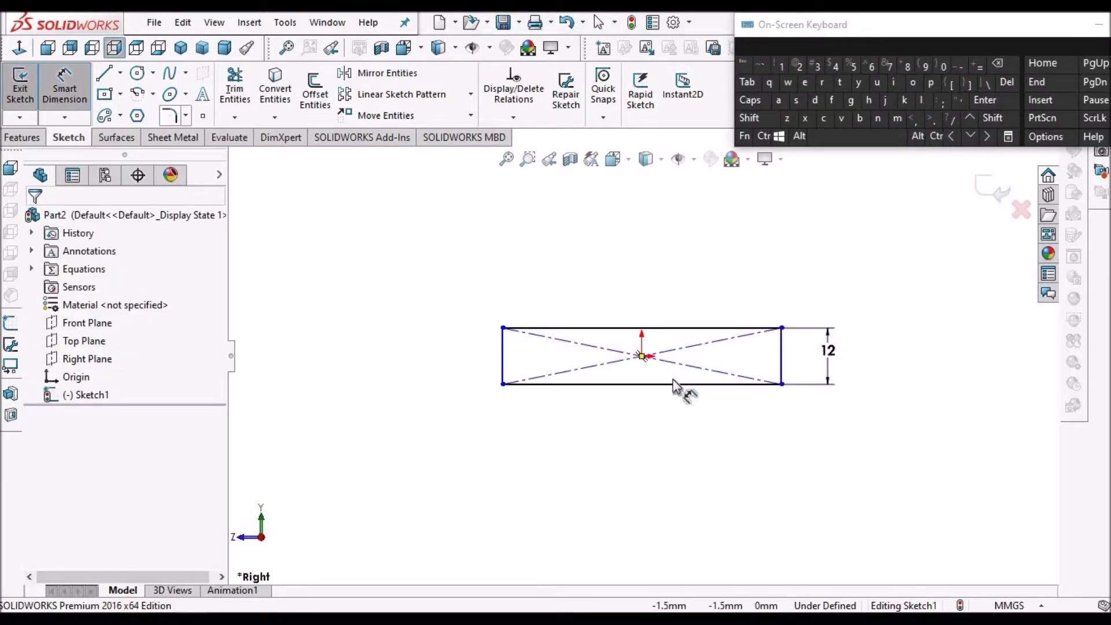
Dimension the rectangle's horizontal length as 164 mm.
click(678, 386)
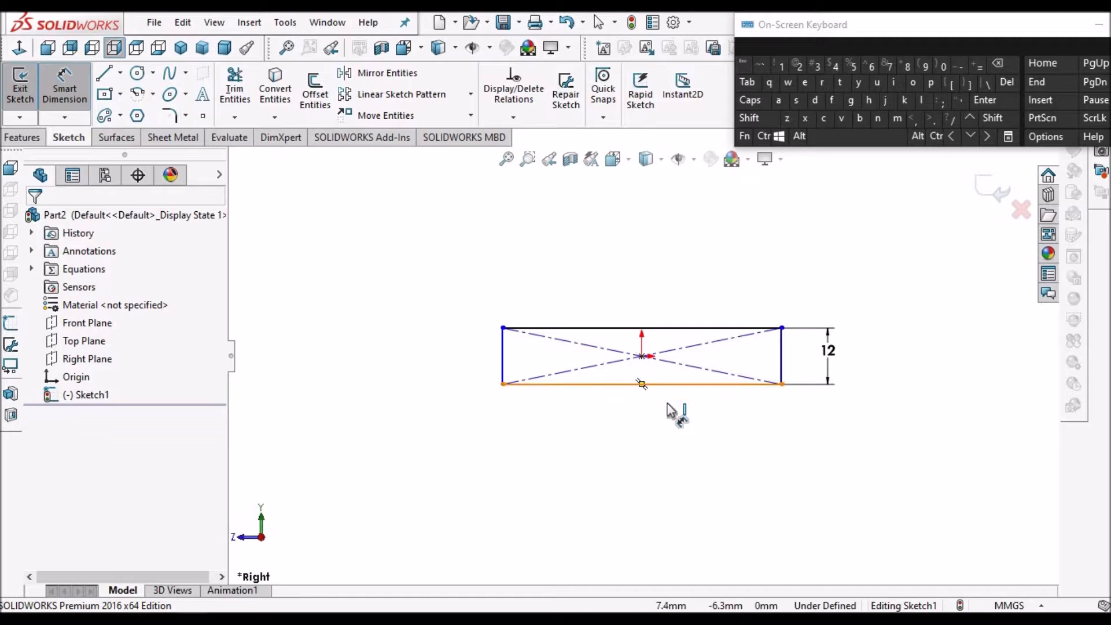
click(663, 435)
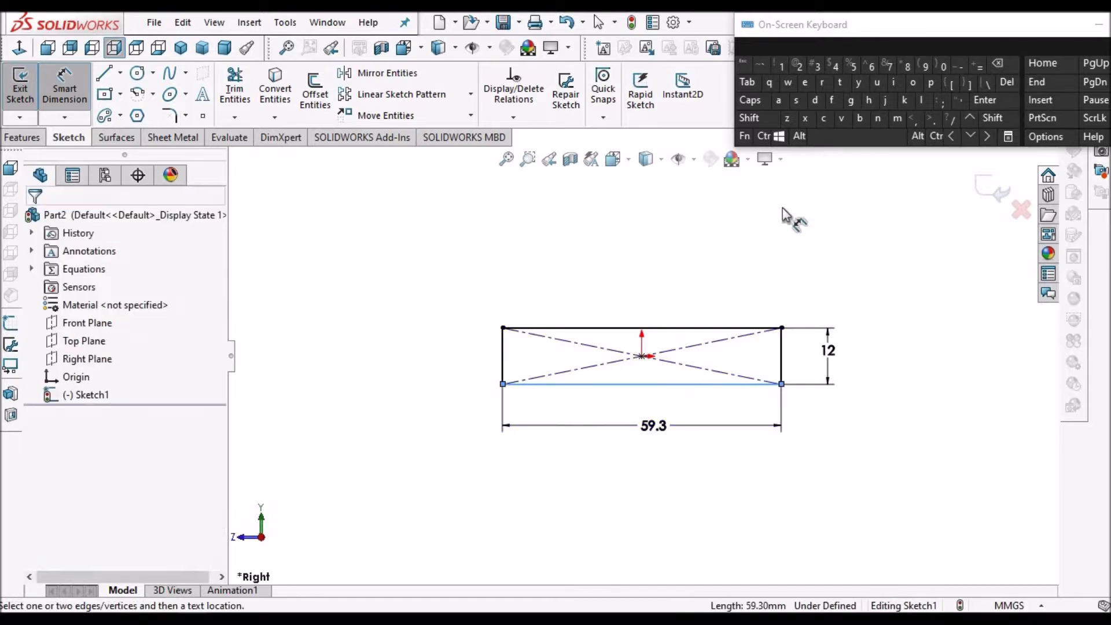
text(164)
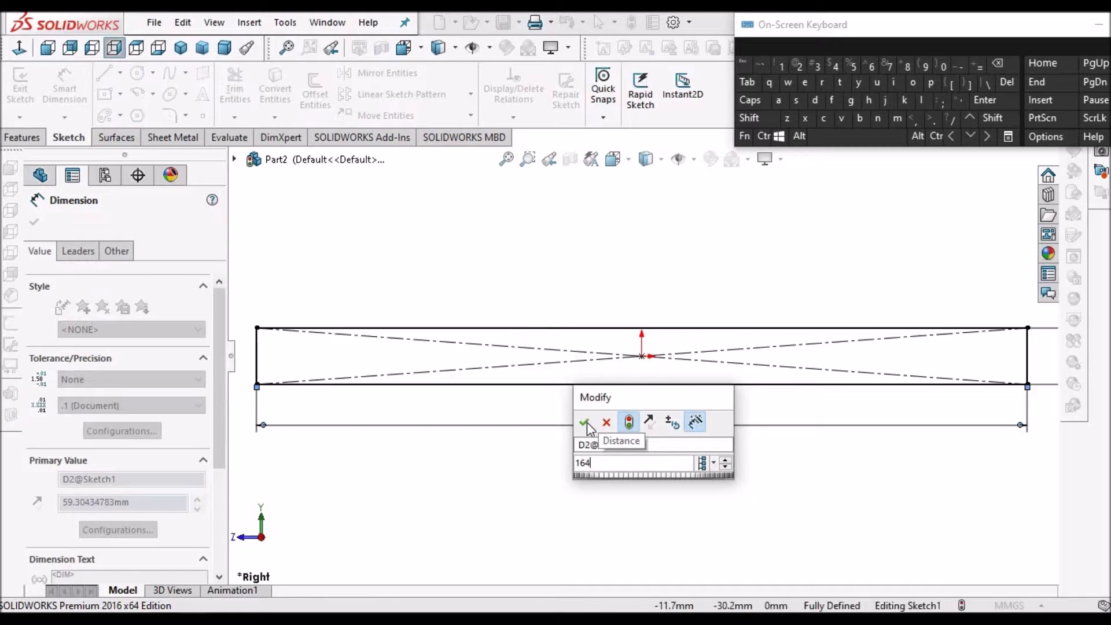
click(587, 425)
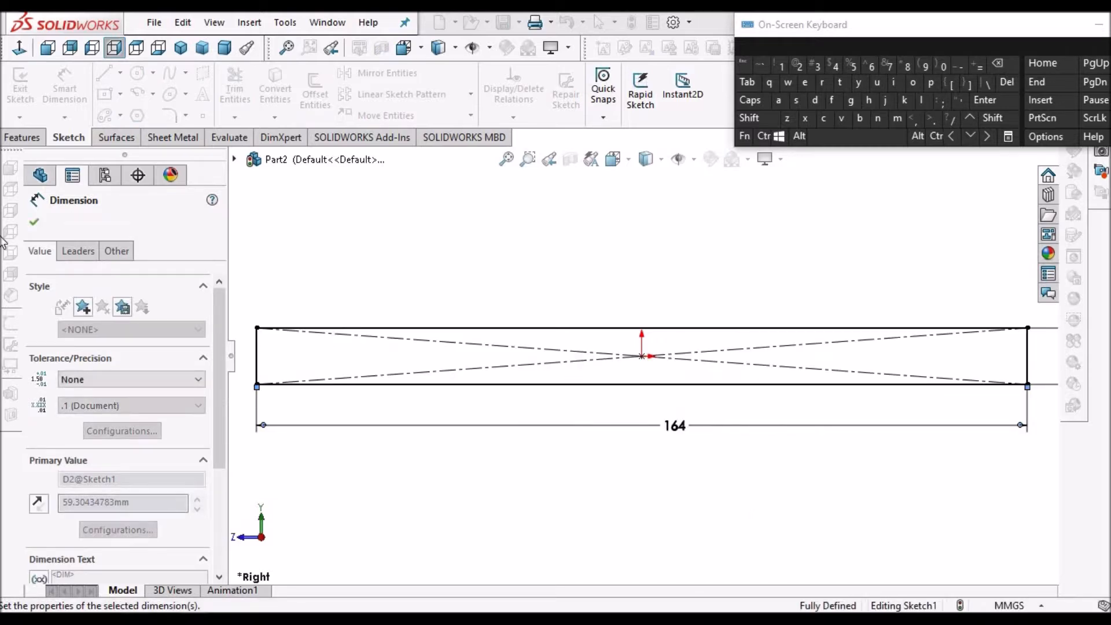
click(34, 221)
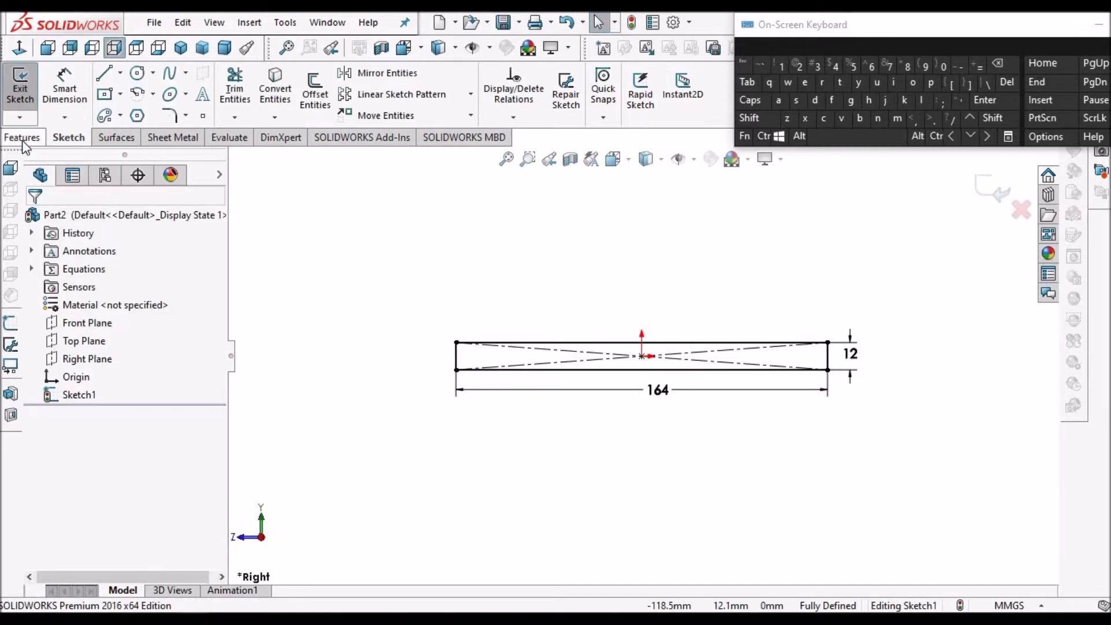
Extrude the rectangle as a boss with the Mid Plane end condition and a depth of 44 mm.
click(22, 139)
click(26, 99)
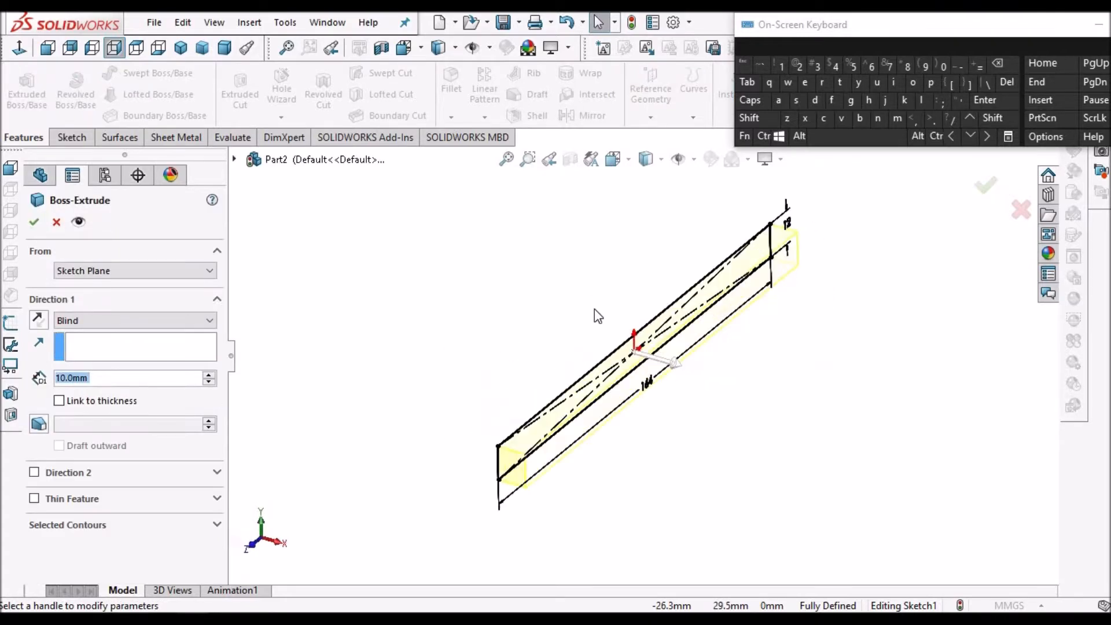
click(207, 320)
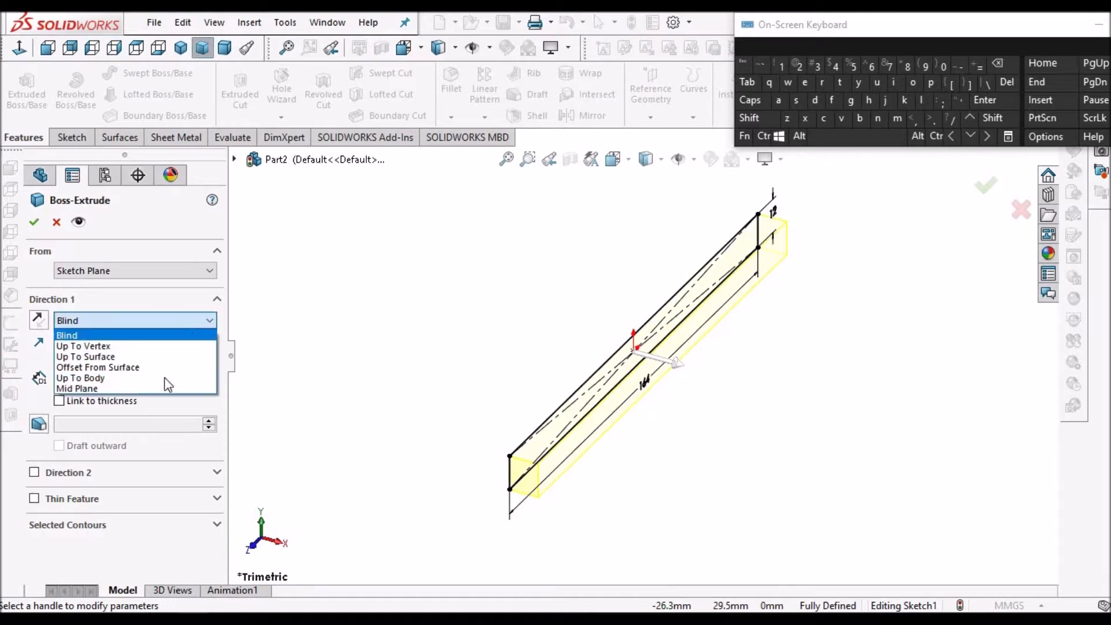
click(160, 390)
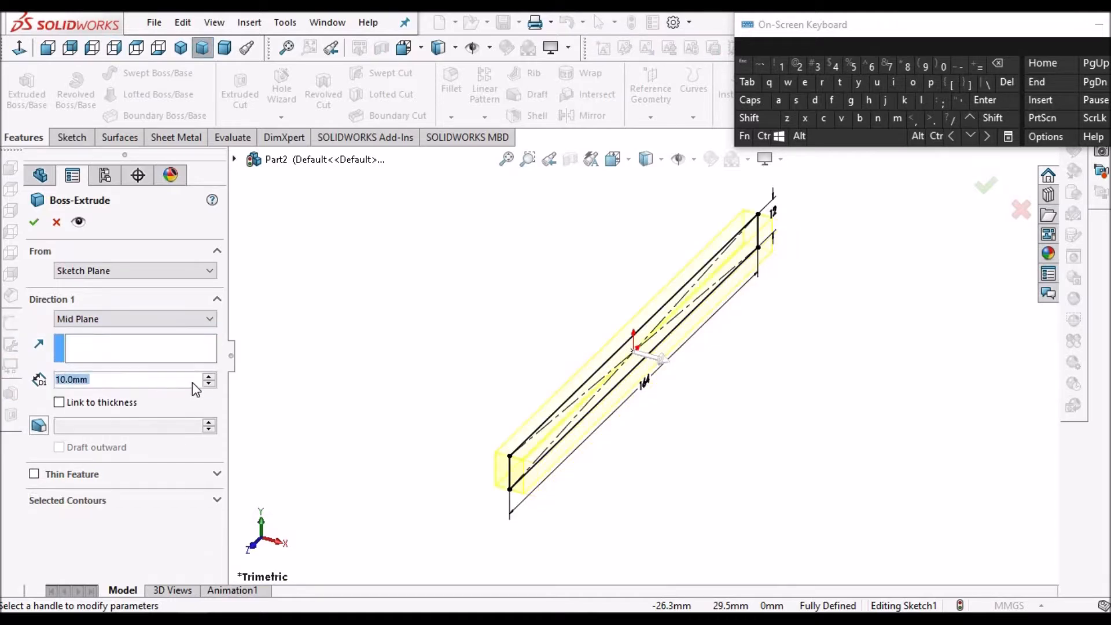
text(44)
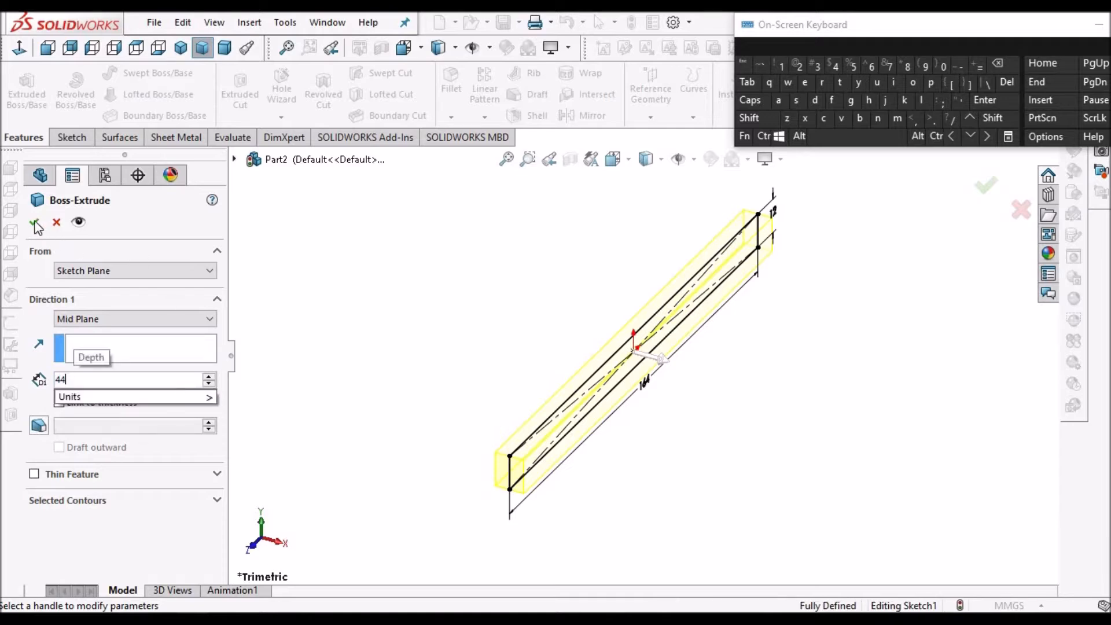
key(Return)
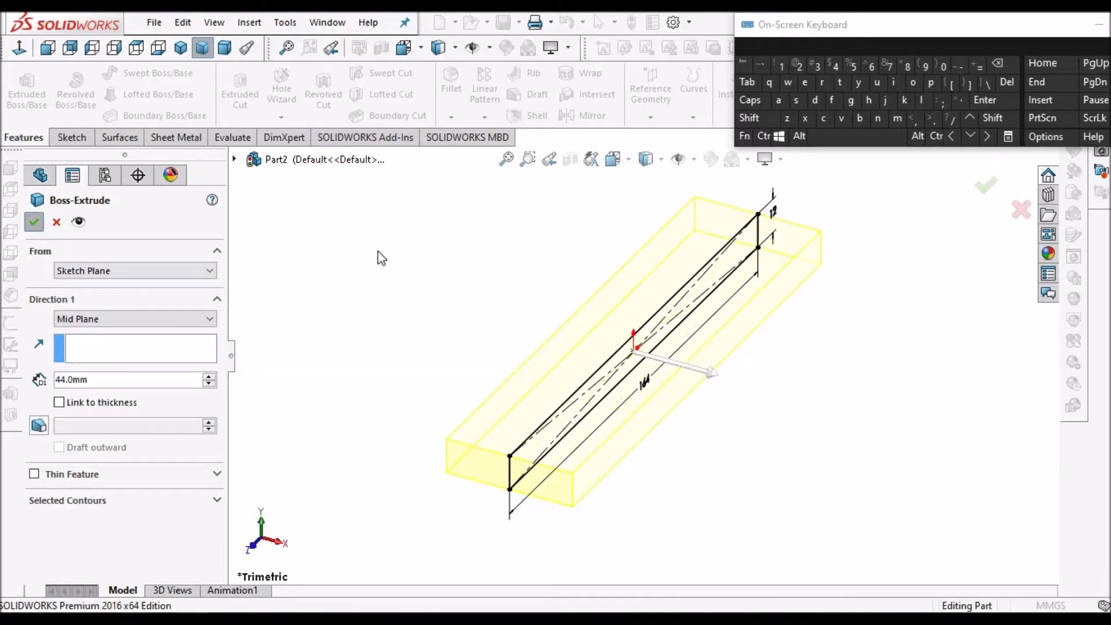
key(Return)
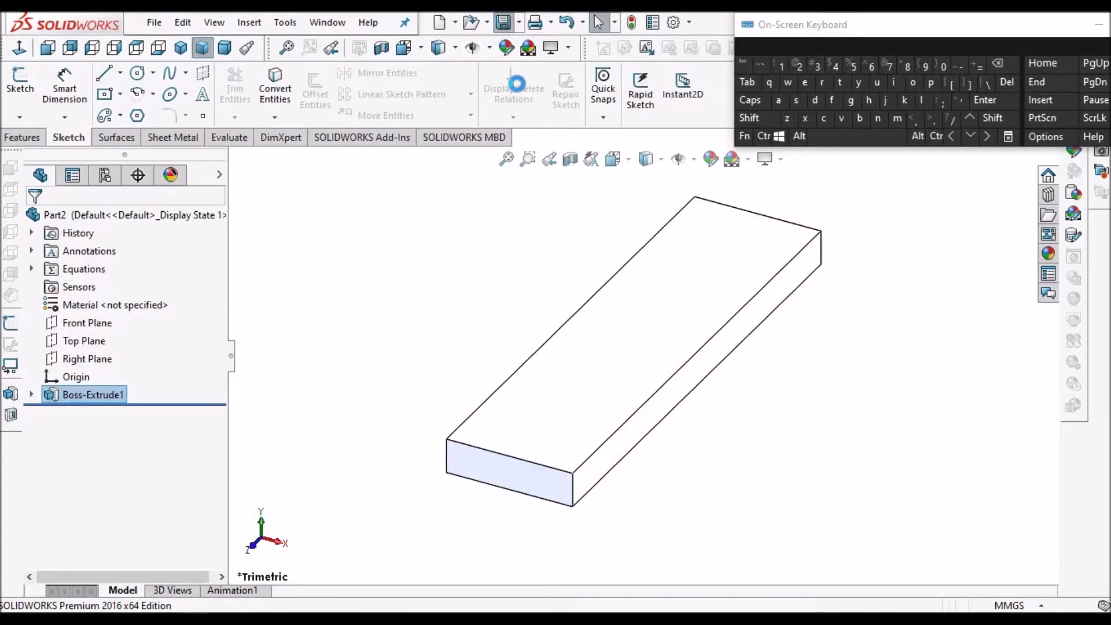
Apply a light green color appearance from the standard swatches to the whole part.
right_click(146, 219)
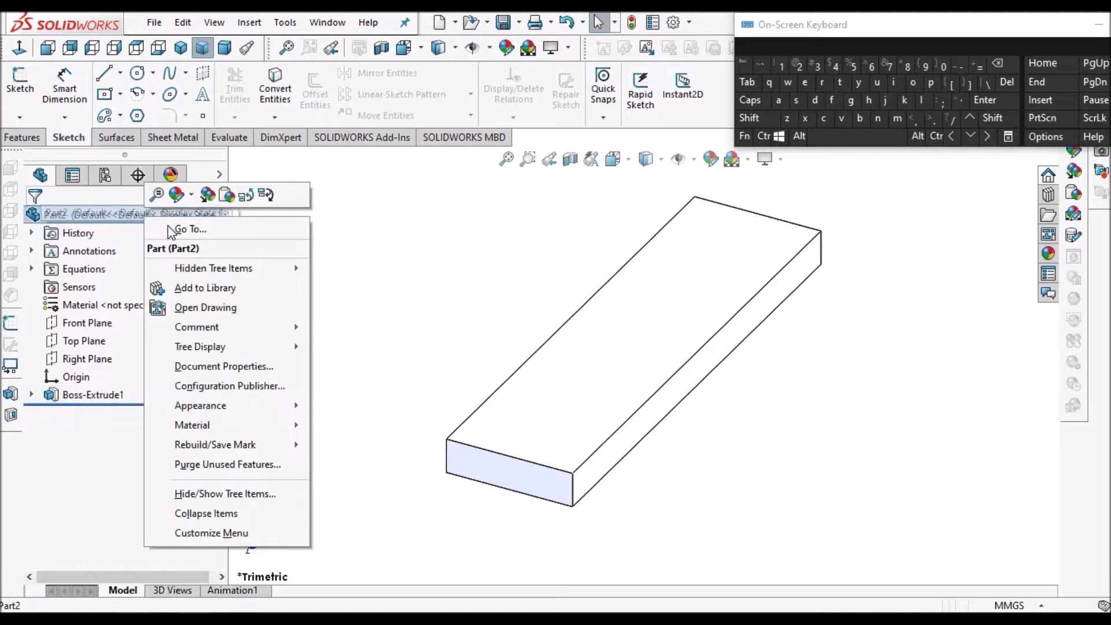
click(192, 197)
click(203, 232)
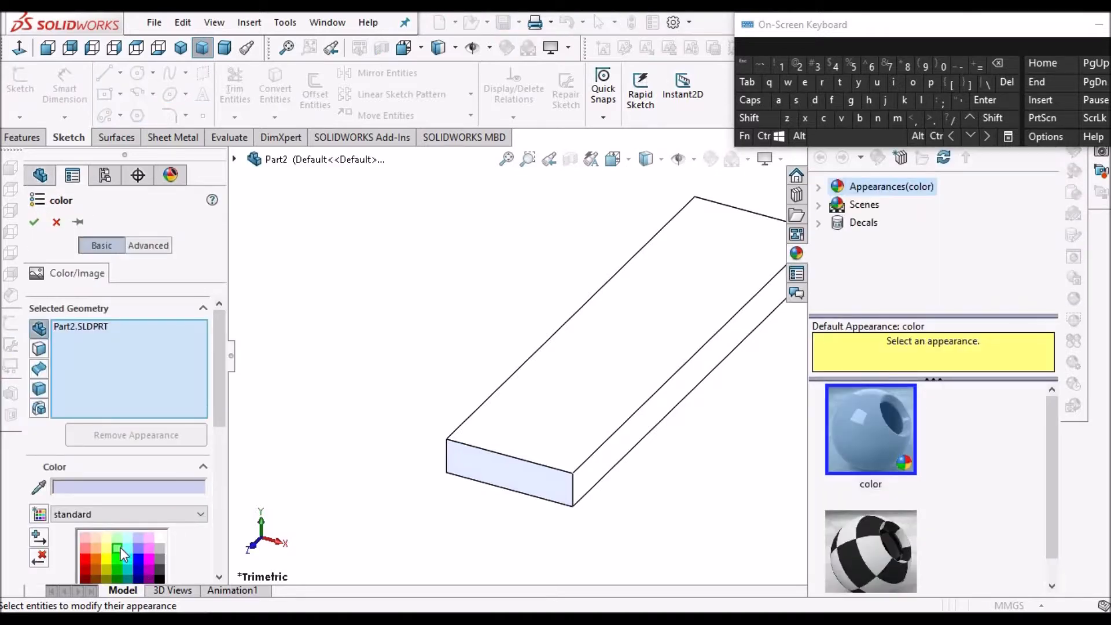
click(120, 548)
click(34, 222)
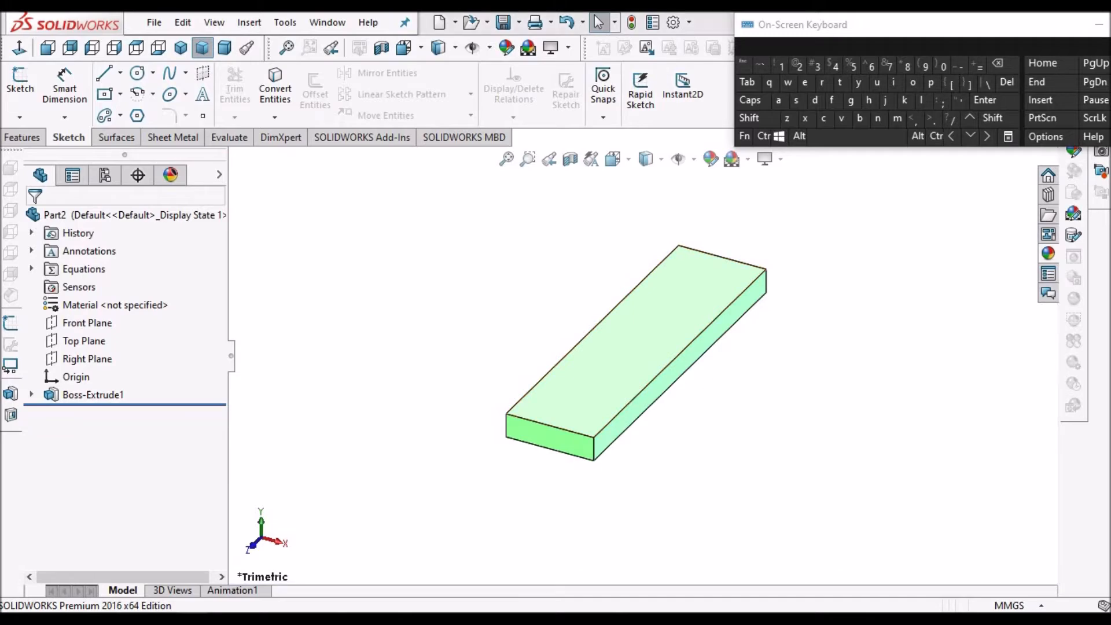
Start a sketch on the plate's top face and draw a corner rectangle about 11.3 by 47 mm against one long edge.
key(alt+Tab)
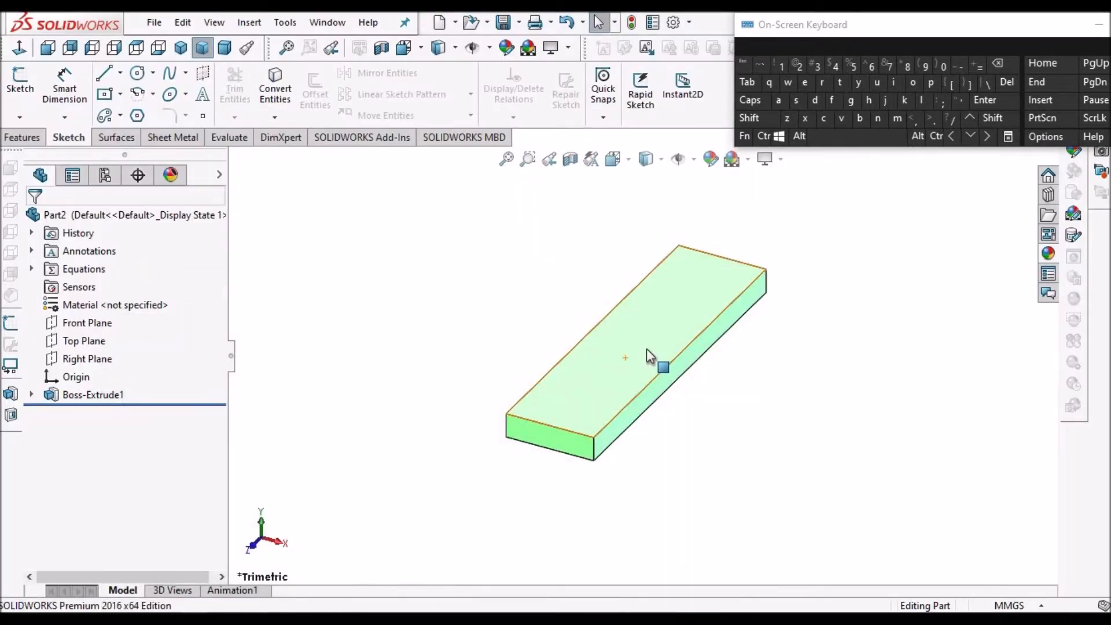
click(648, 348)
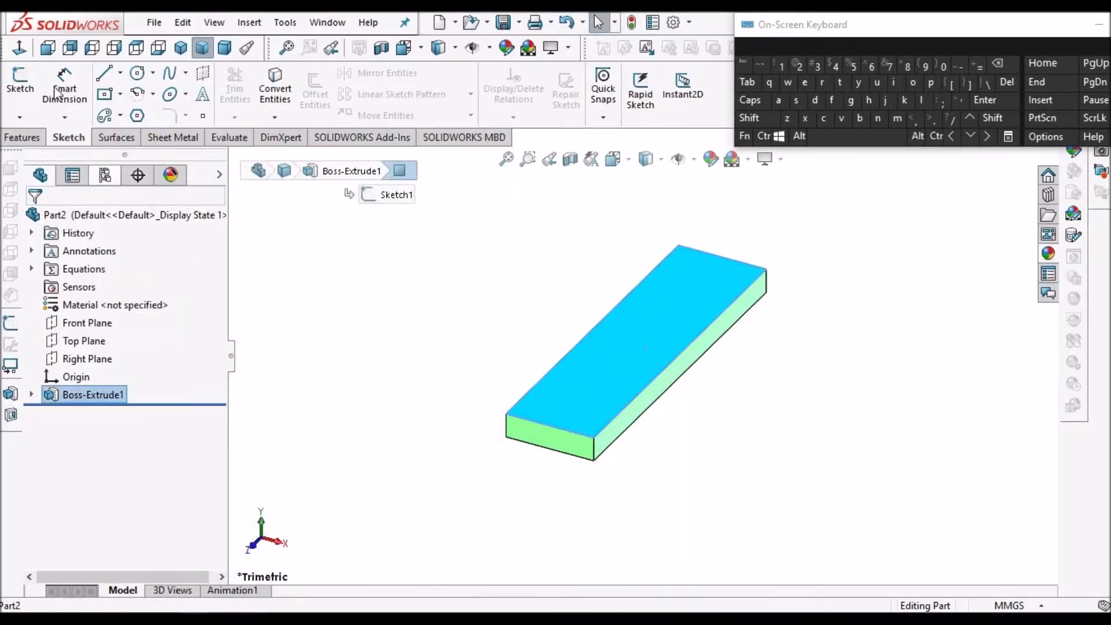
click(20, 81)
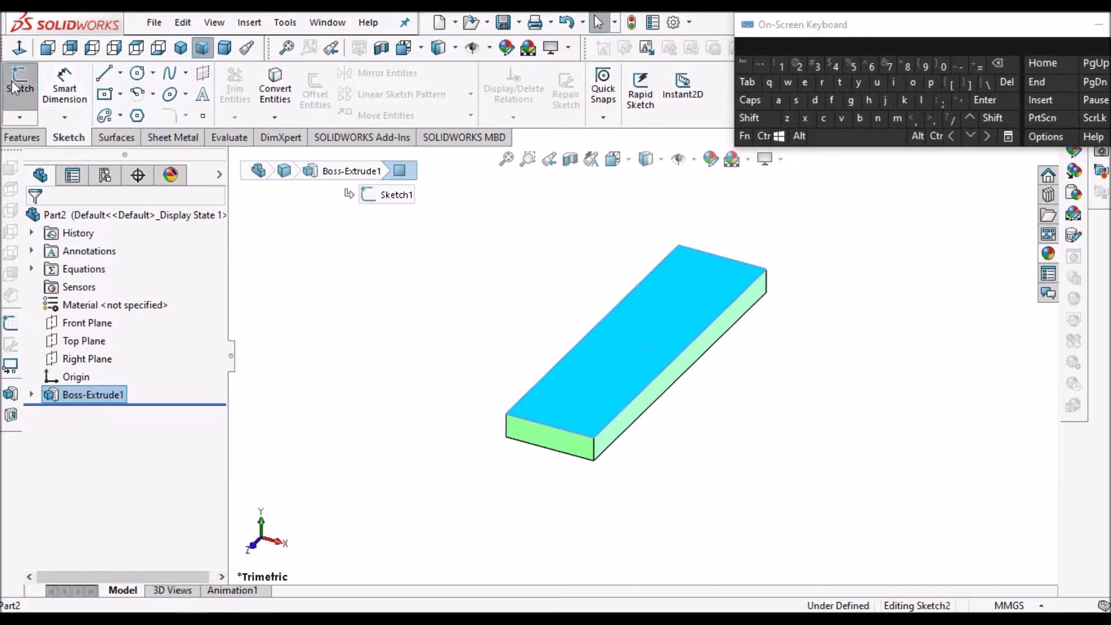
click(20, 50)
click(891, 340)
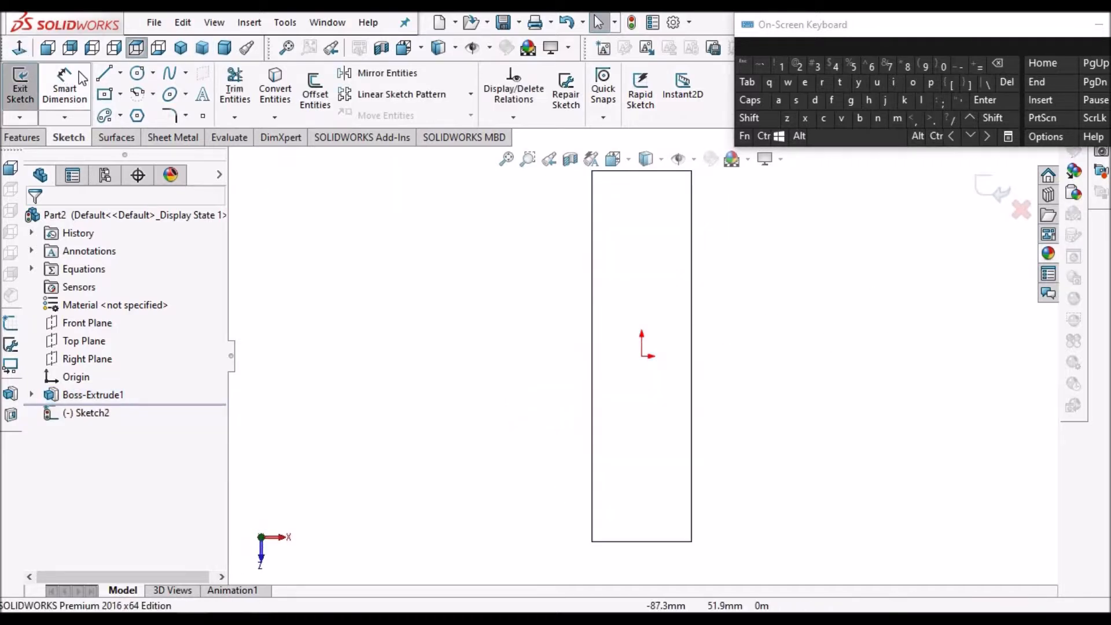
click(120, 95)
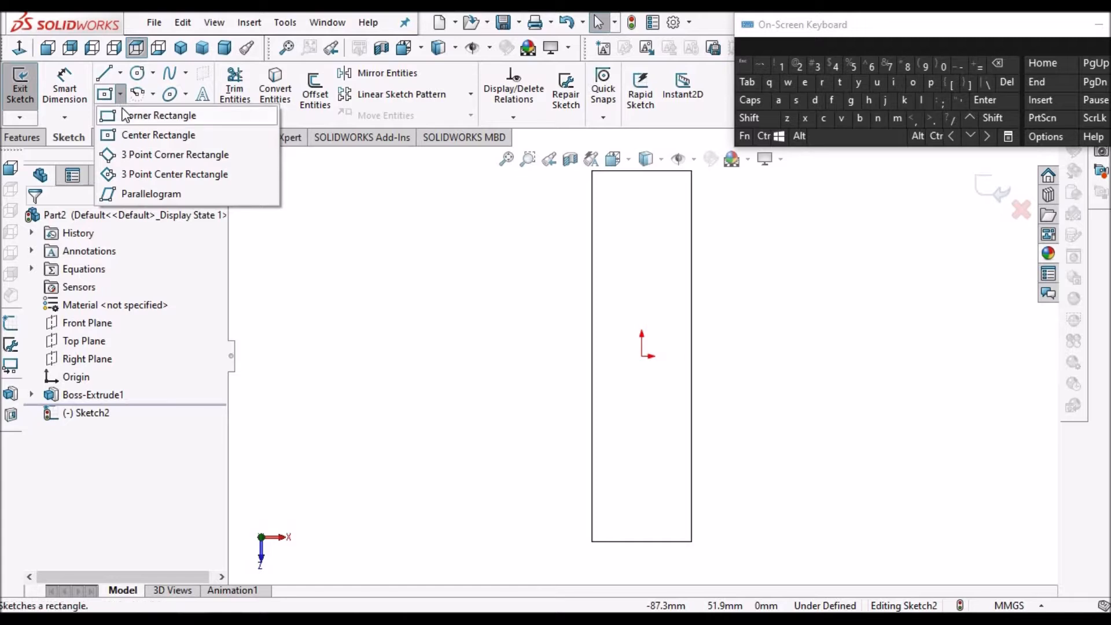
click(665, 300)
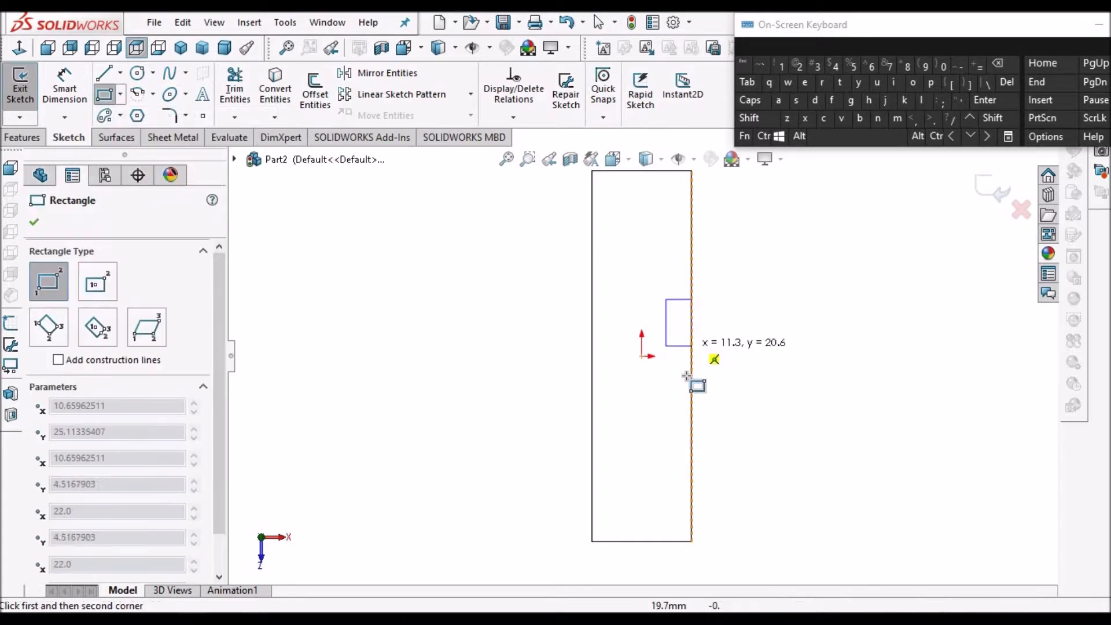
click(693, 405)
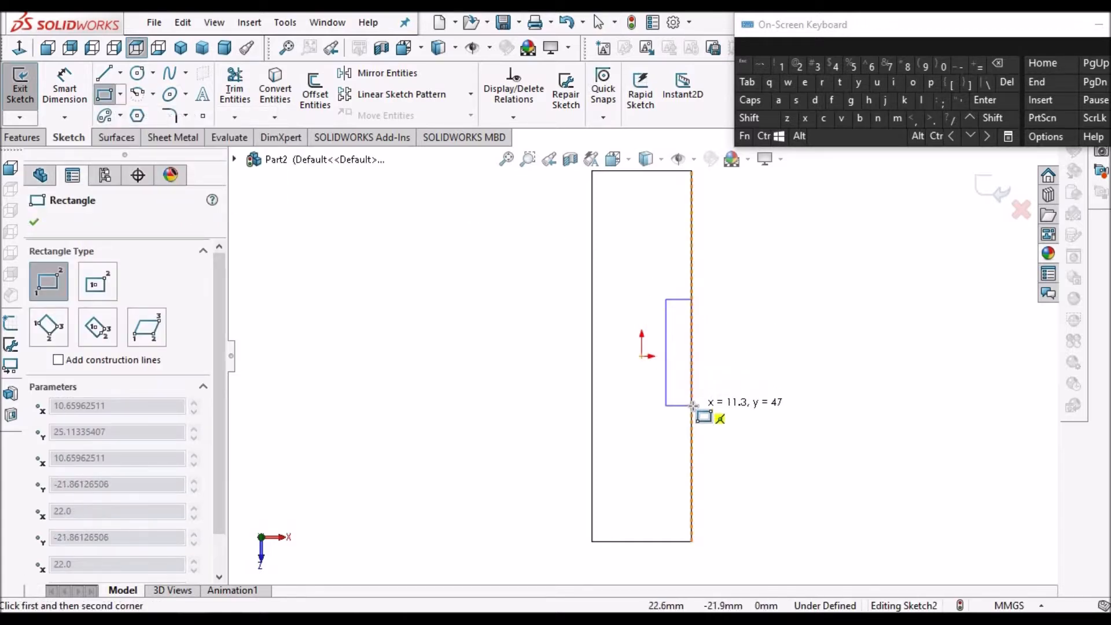
right_click(742, 255)
click(773, 267)
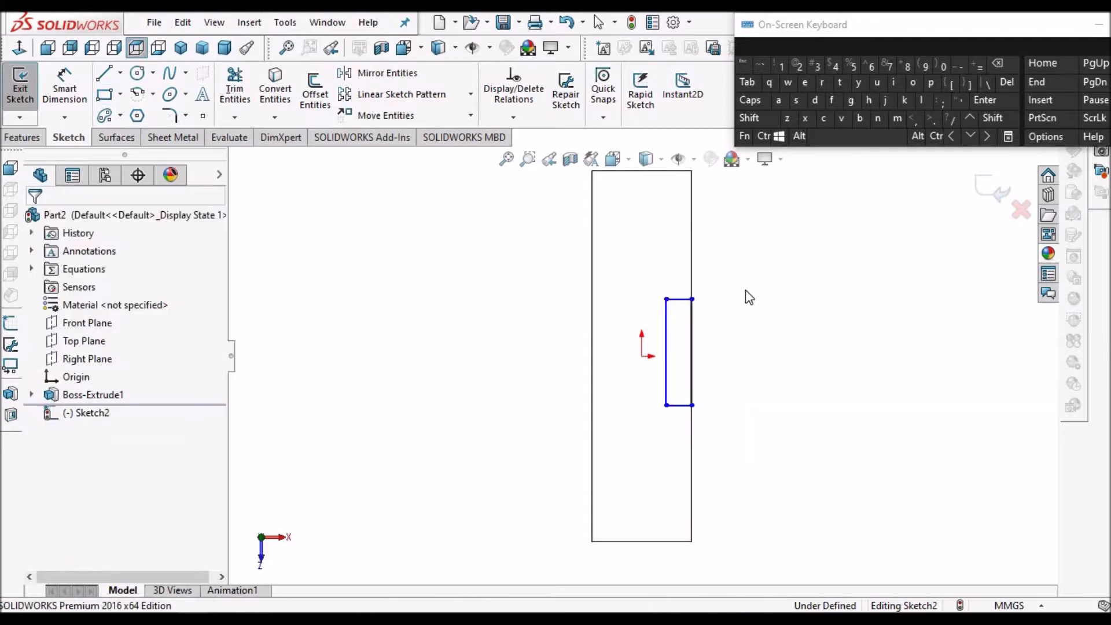
Dimension the short side of the rectangle on the plate's top face as 6 mm.
click(64, 87)
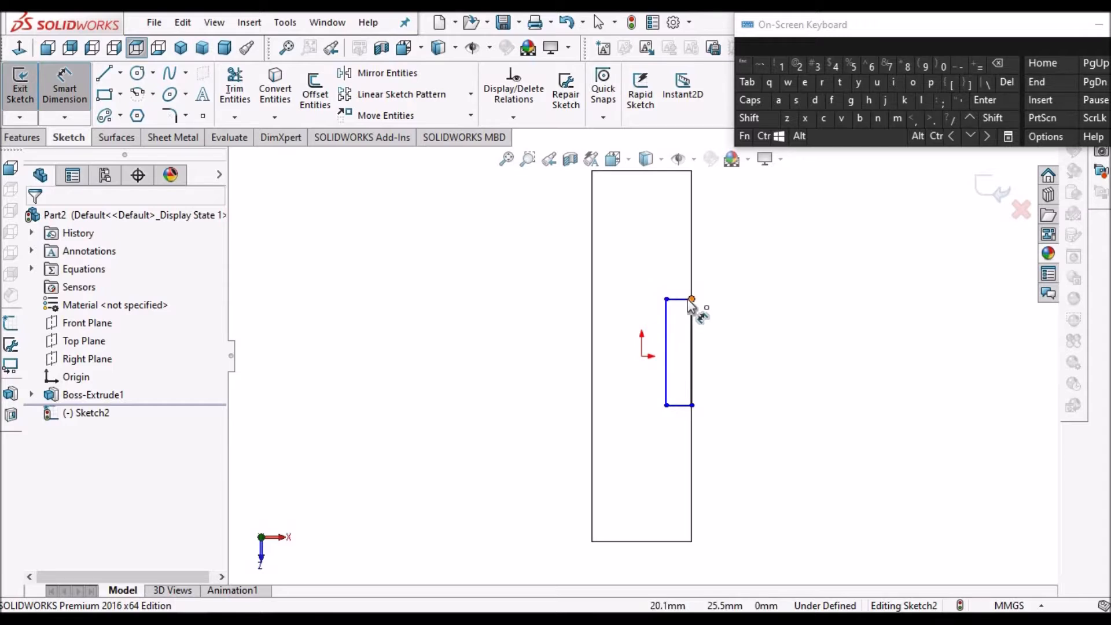
scroll(689, 302, down, 1)
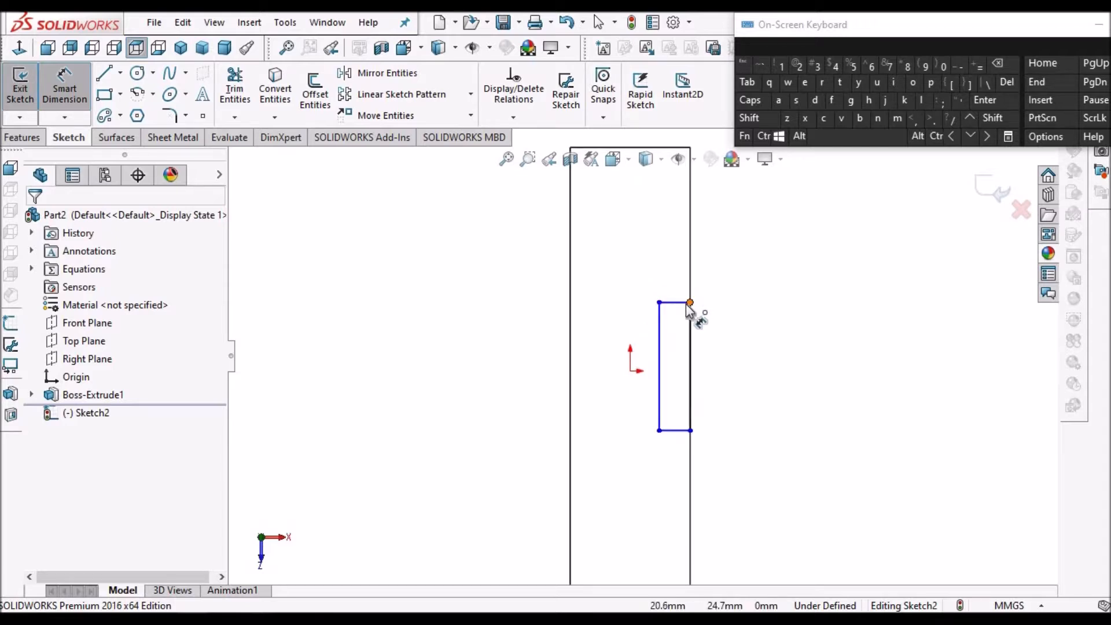
scroll(688, 307, down, 2)
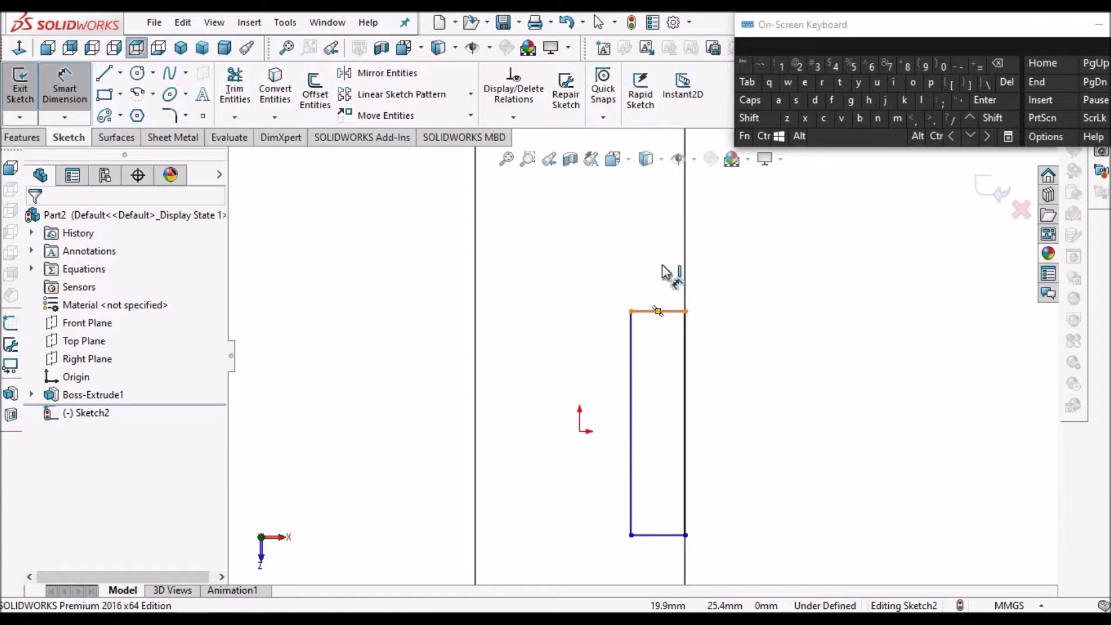
click(658, 311)
click(673, 274)
text(6)
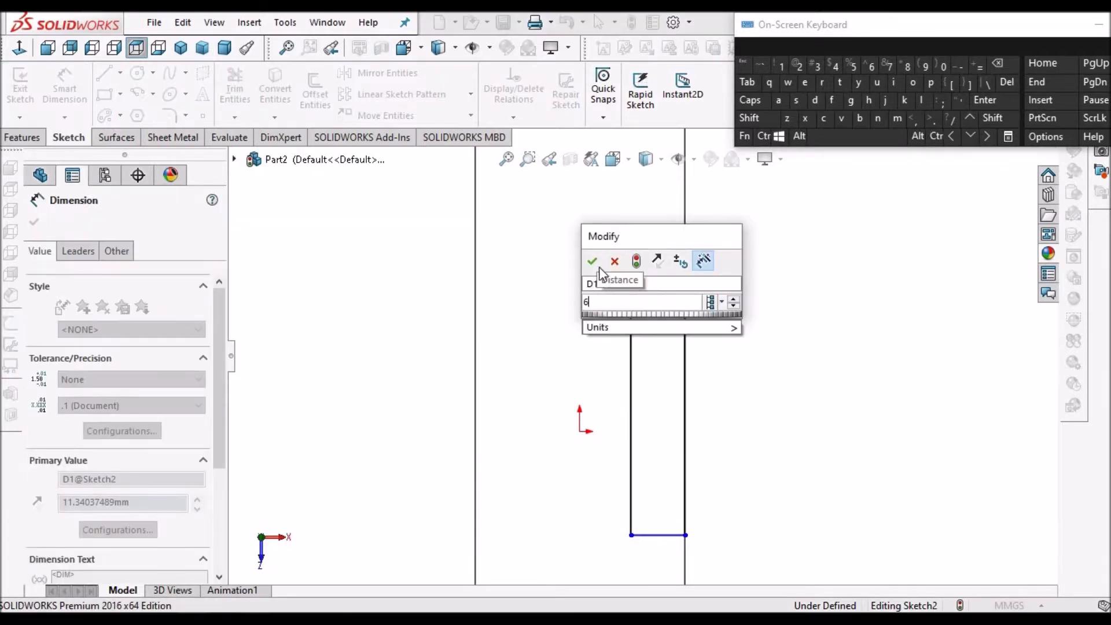
click(591, 262)
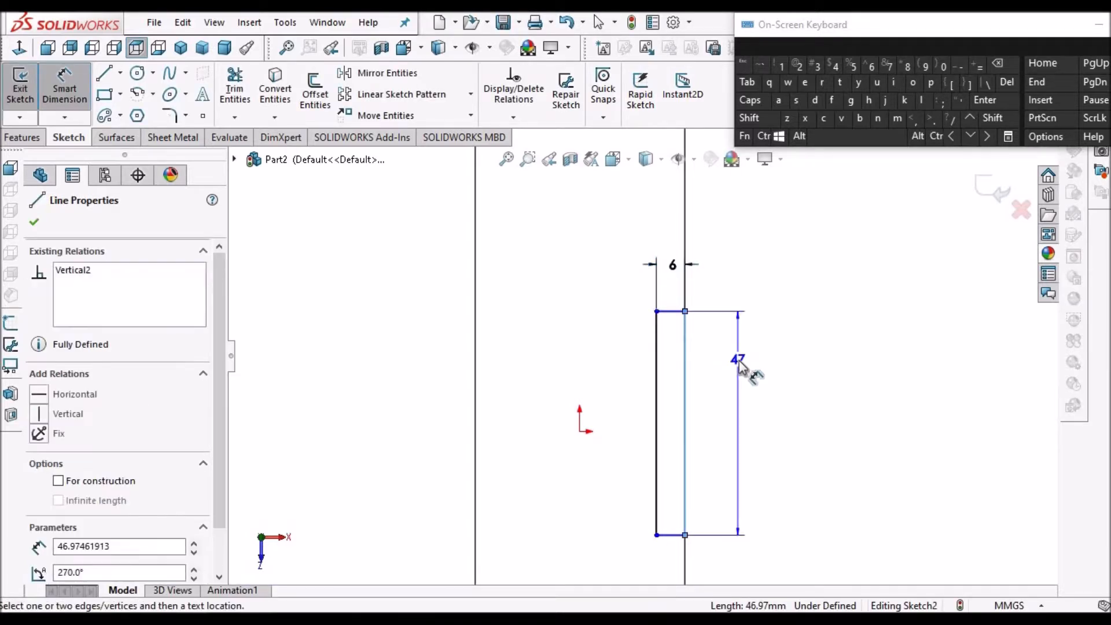
Dimension the rectangle's long side along the plate edge as 64 mm.
click(739, 363)
text(64)
key(Return)
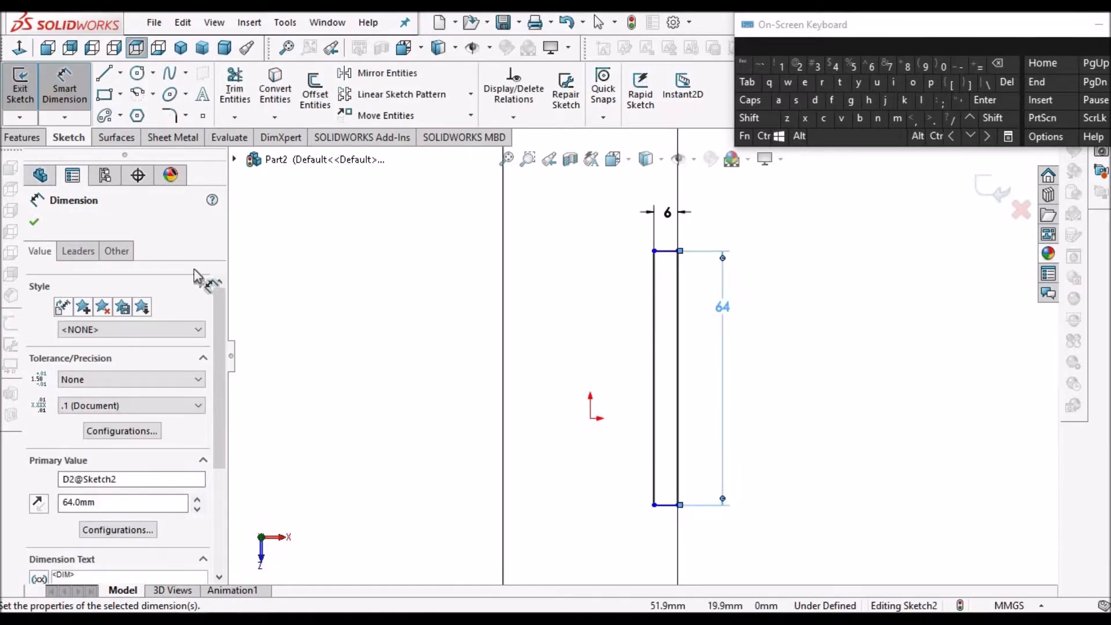
click(36, 220)
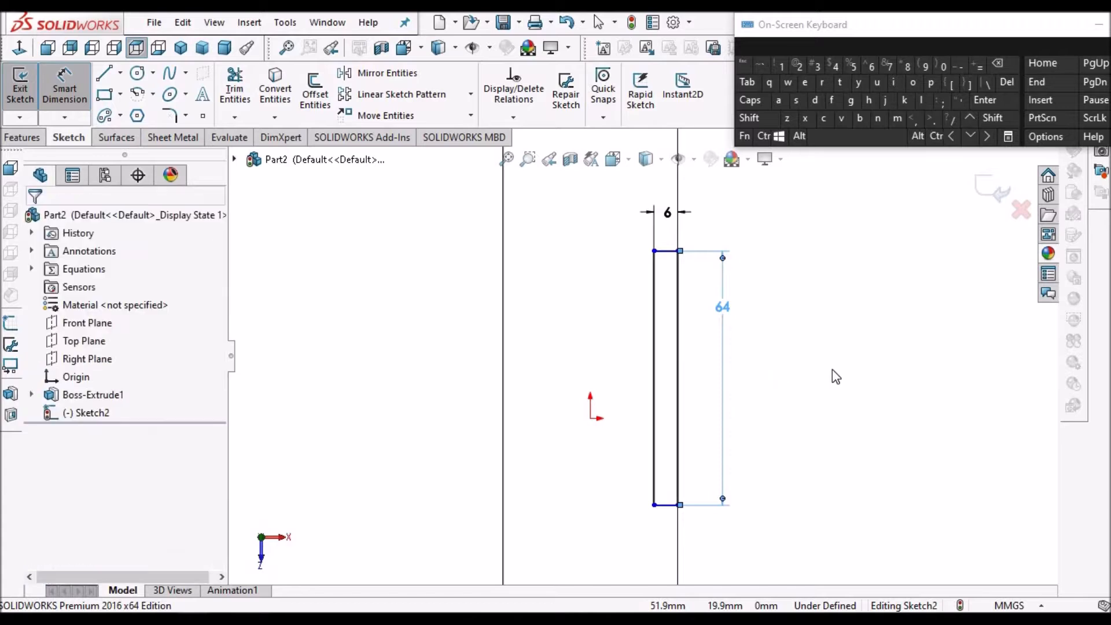
key(Escape)
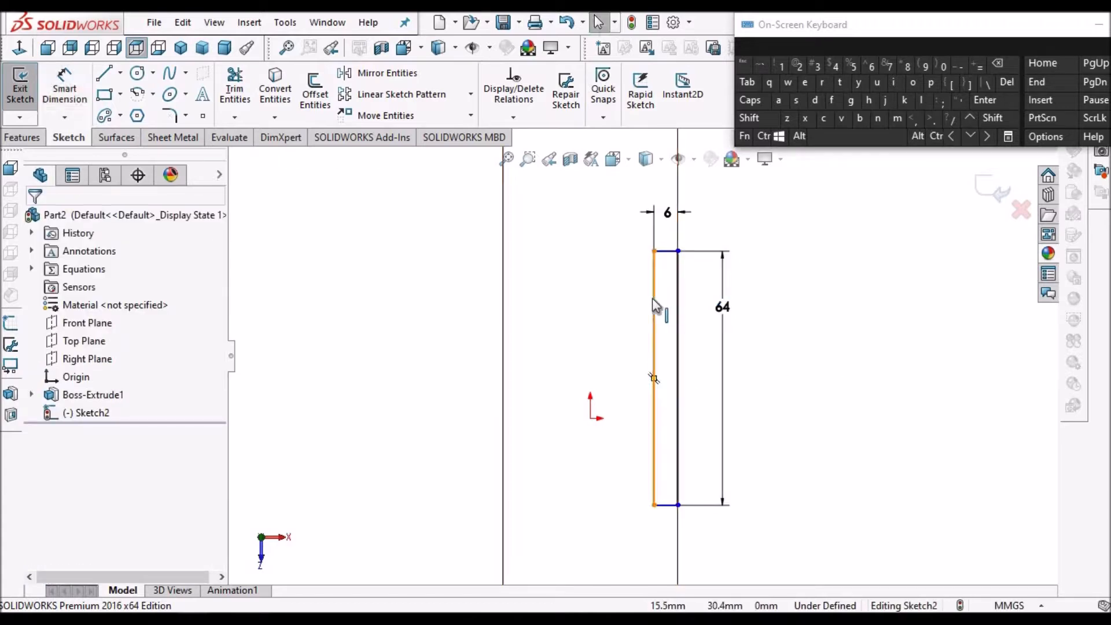
Add a Horizontal relation between the midpoint of the rectangle's inner long side and the origin.
click(653, 299)
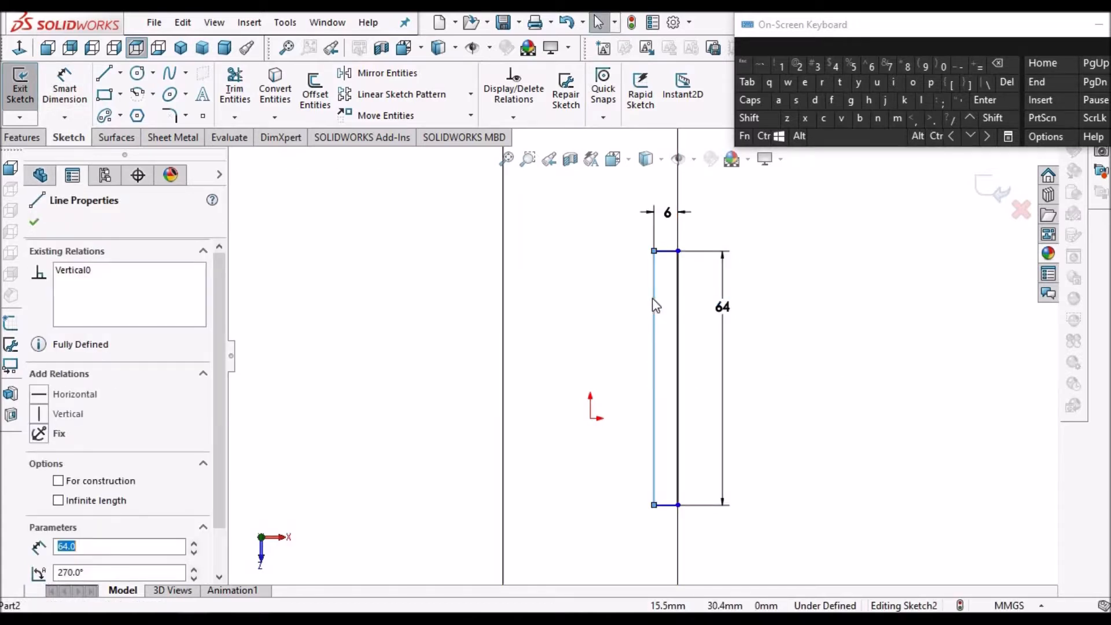
right_click(653, 299)
click(727, 261)
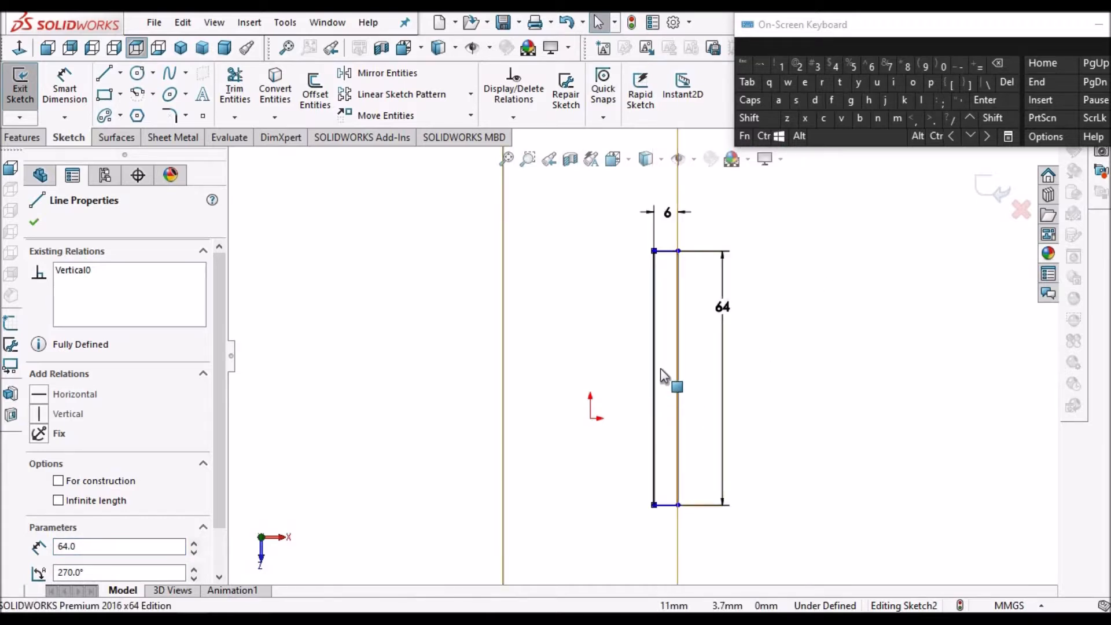
ctrl+click(591, 418)
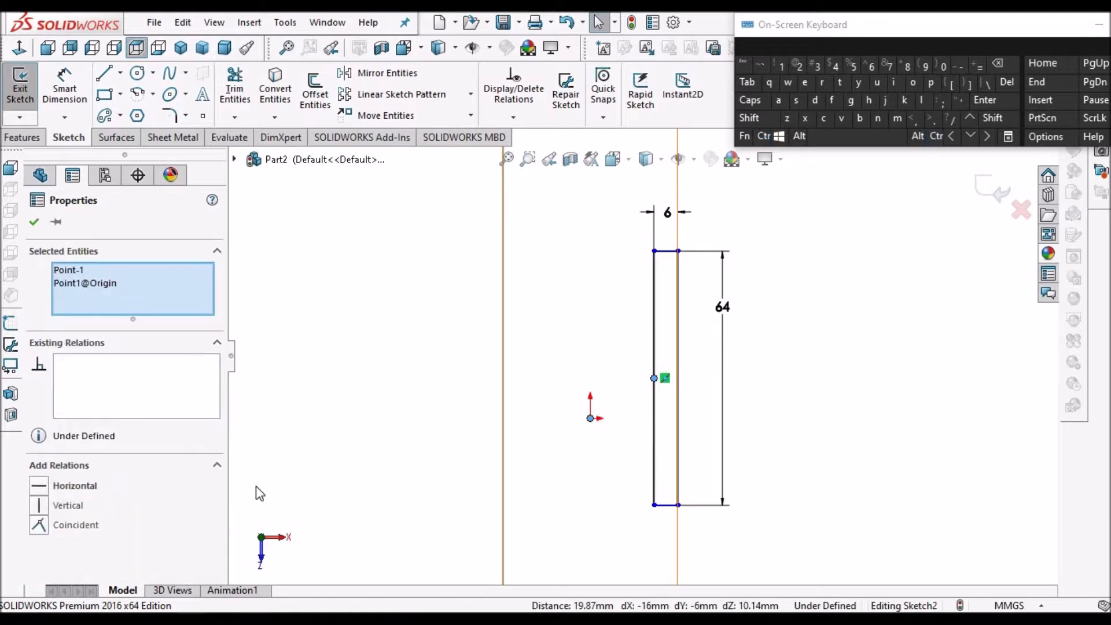
click(39, 491)
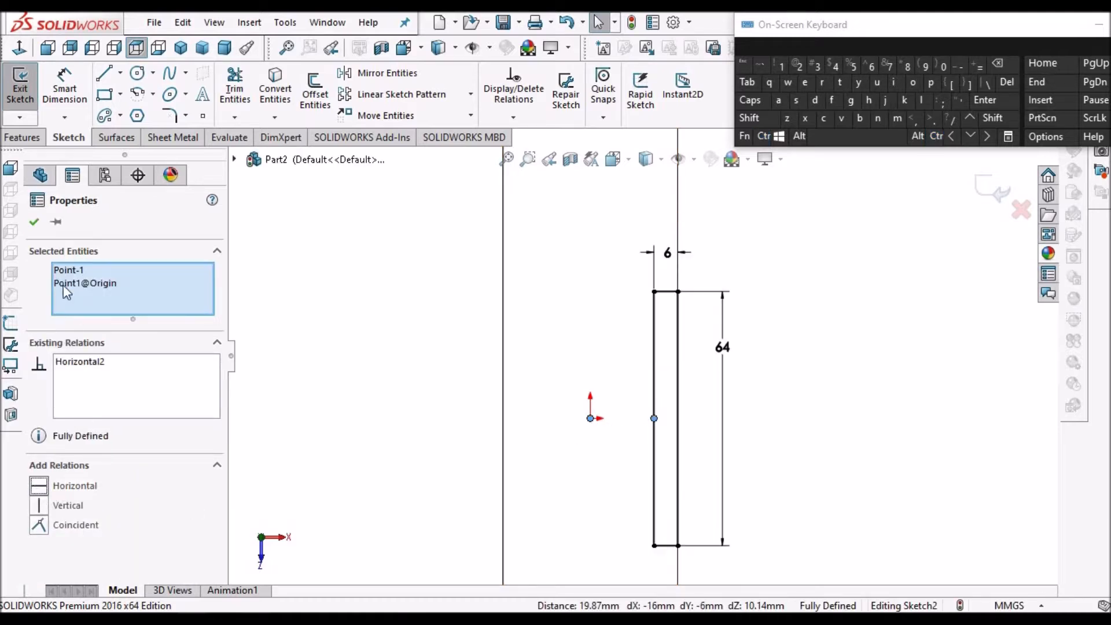
click(39, 226)
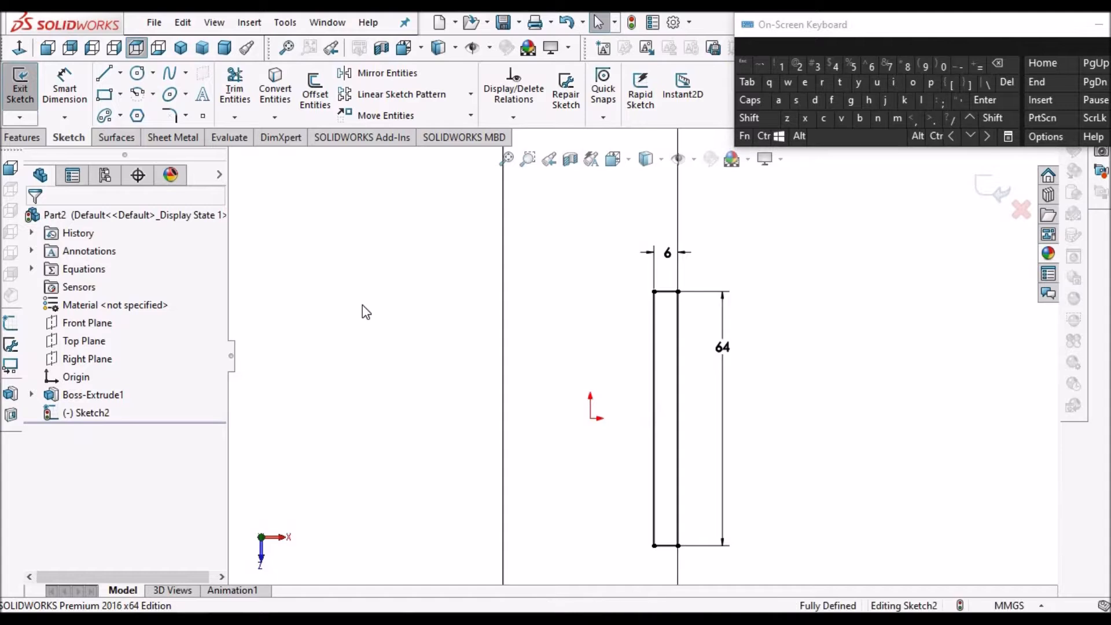
Cut-extrude the 6 x 64 mm rectangle through the plate with the Up To Next end condition.
click(26, 140)
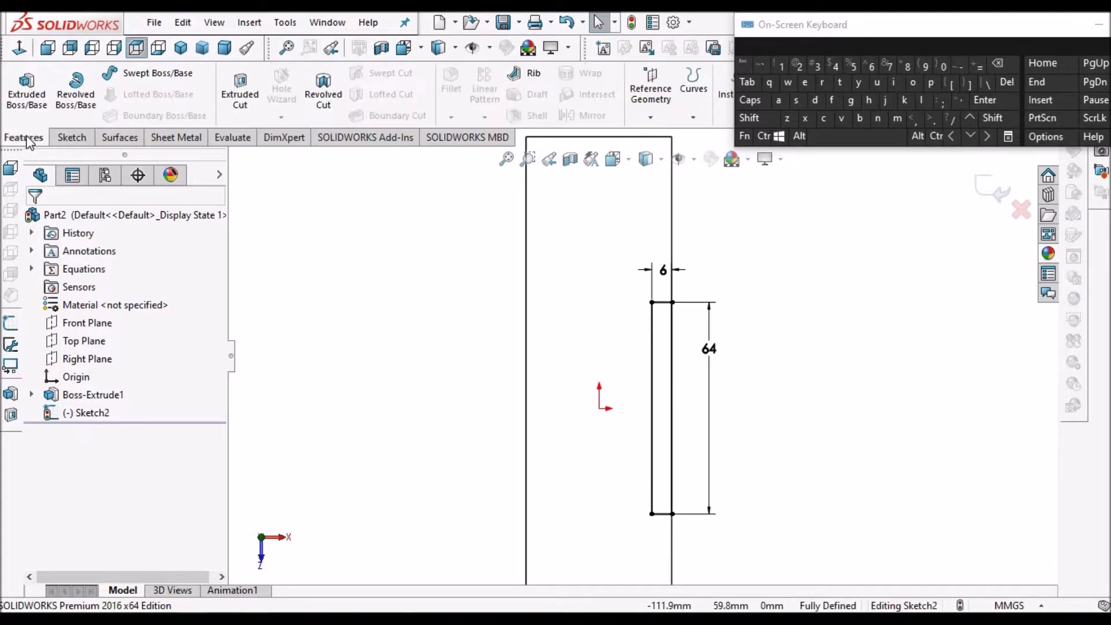
click(246, 92)
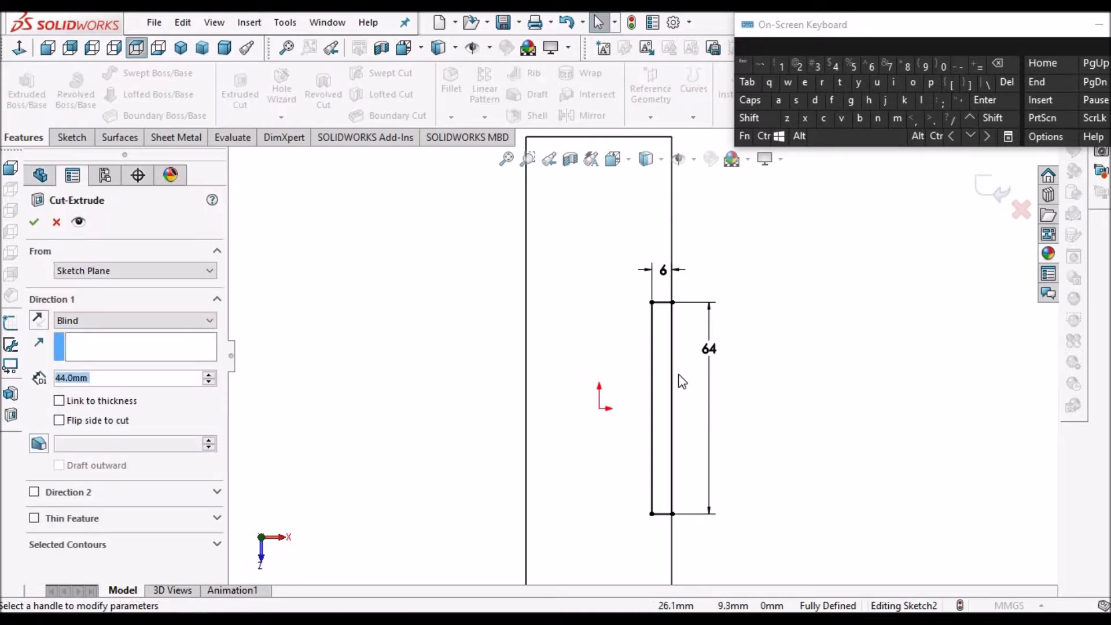
middle_drag(591, 246, 554, 318)
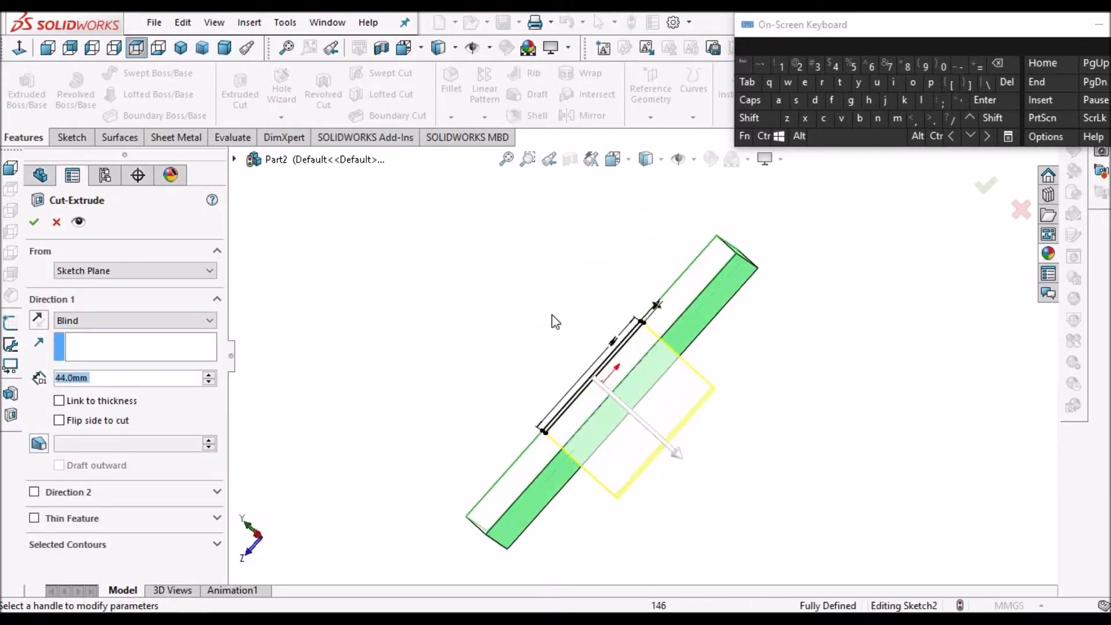
click(210, 325)
click(174, 368)
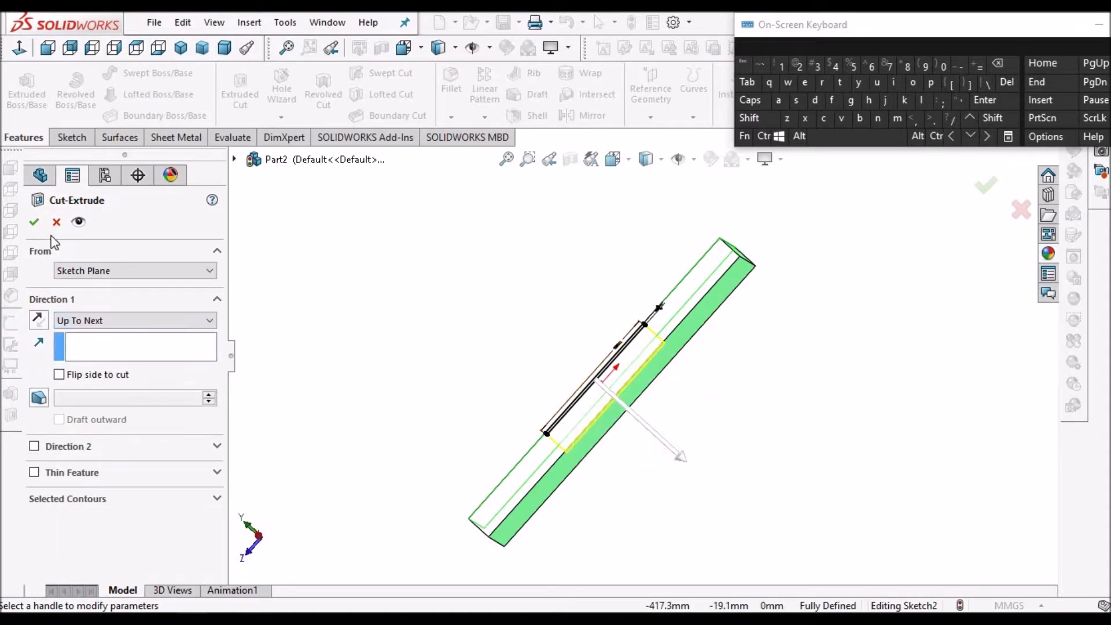
click(35, 226)
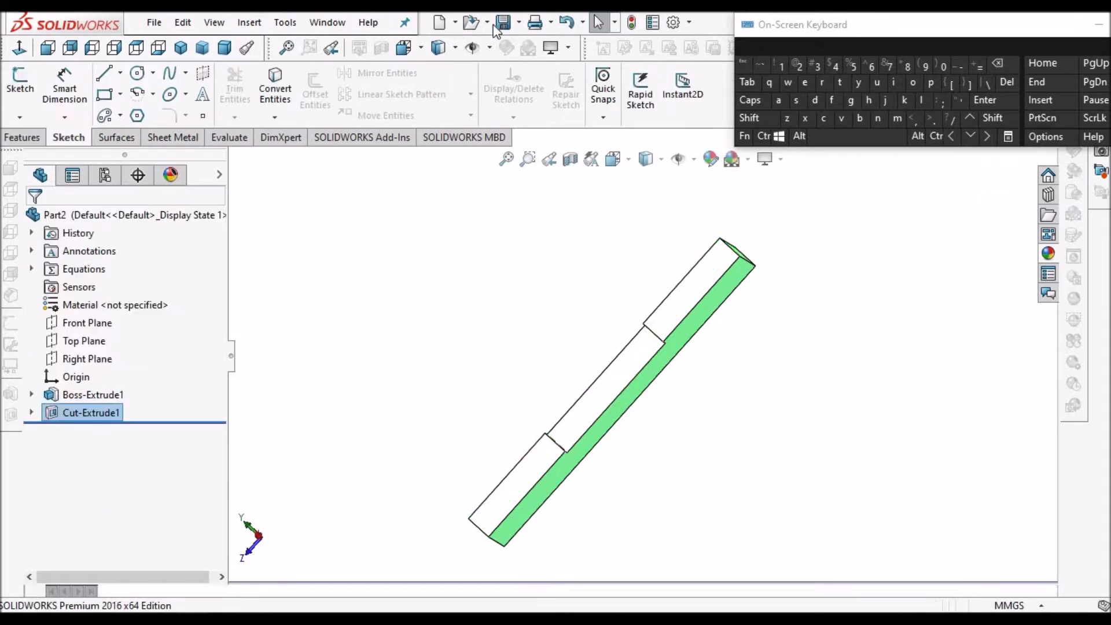
Consult the reference drawing in Desc.pdf, and start a sketch on the notch's recessed long face in wireframe display.
middle_drag(699, 419, 702, 375)
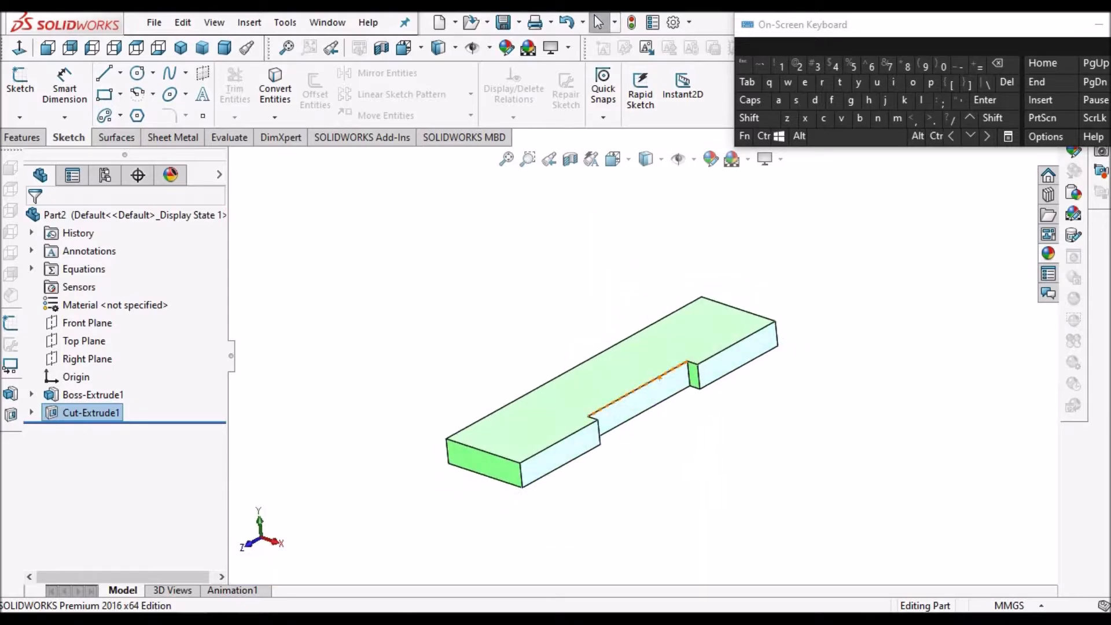
key(alt+Tab)
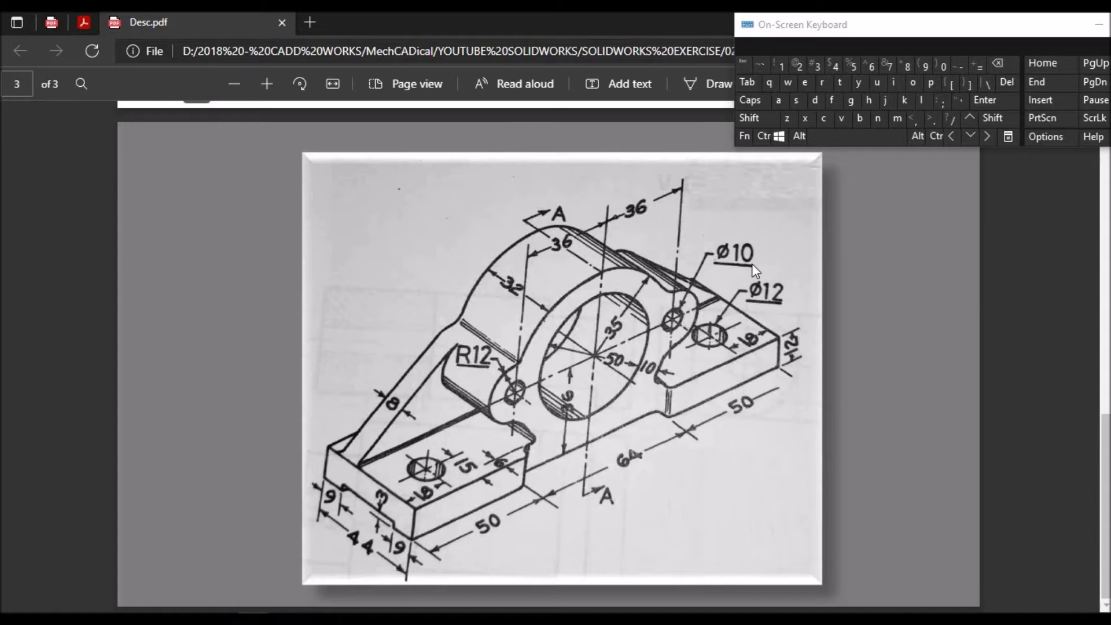
key(alt+Tab)
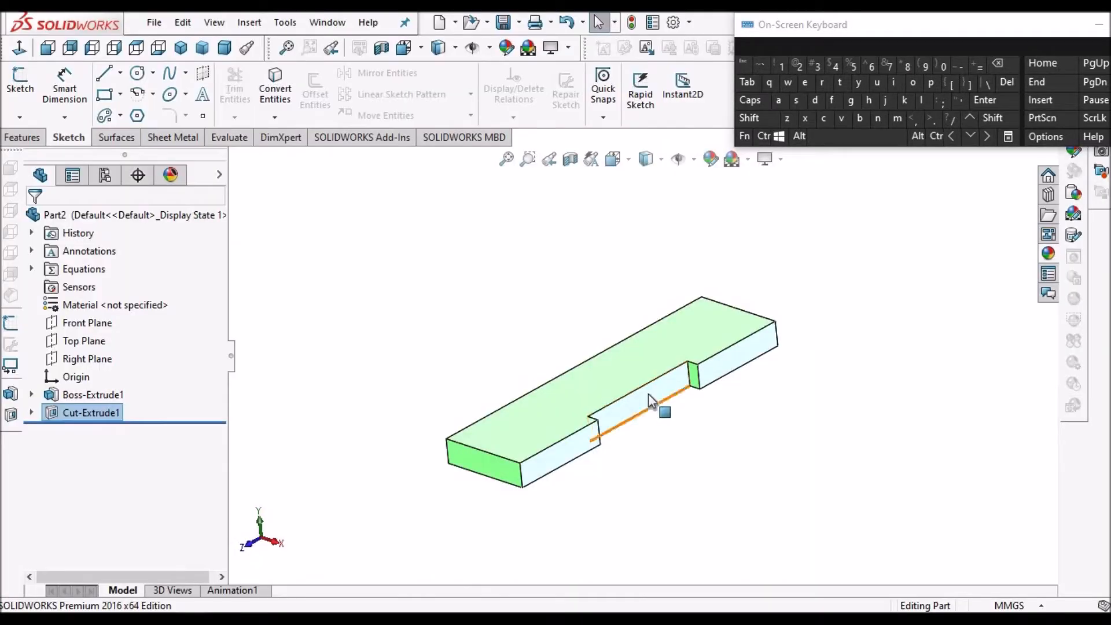
click(648, 393)
click(20, 87)
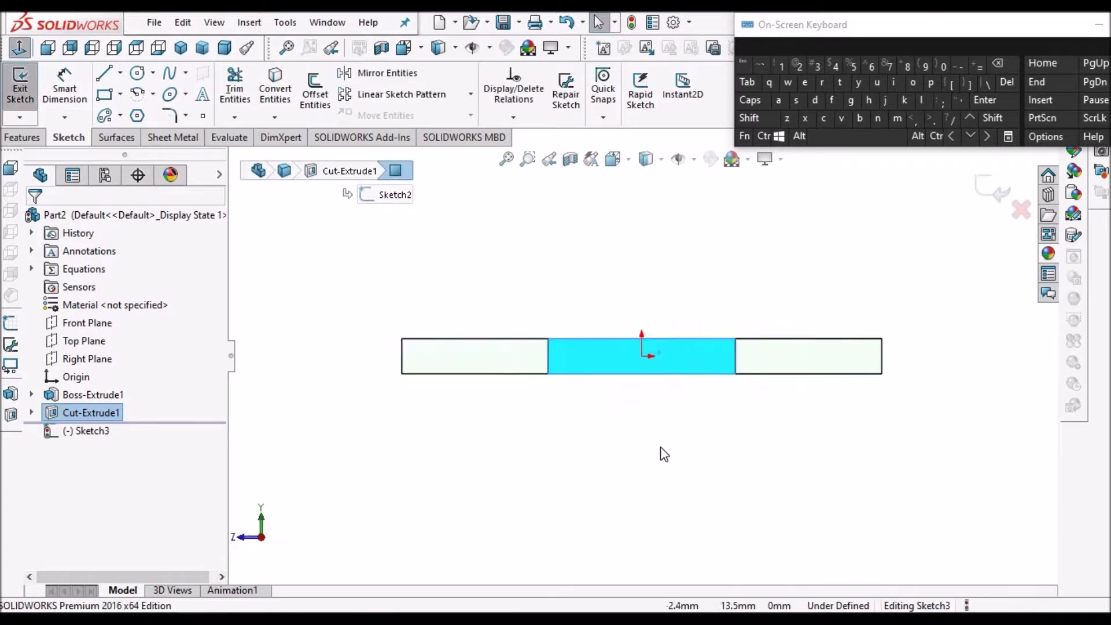
click(655, 163)
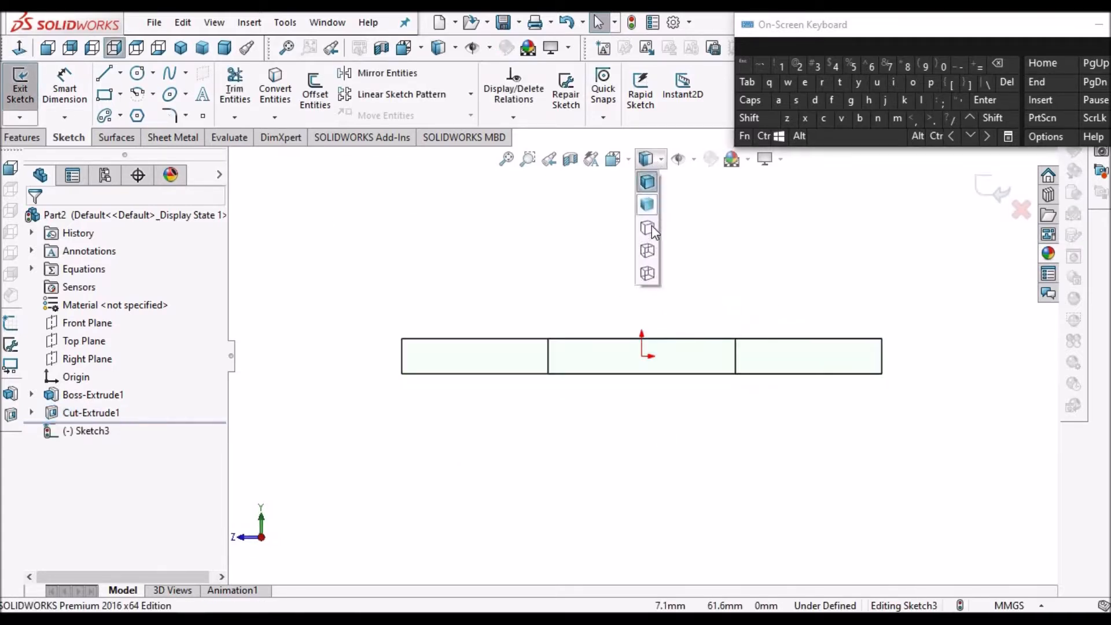
click(648, 273)
Sketch a circle about 40 mm in diameter above the plate, centred about 50 mm directly over the origin.
scroll(721, 296, down, 3)
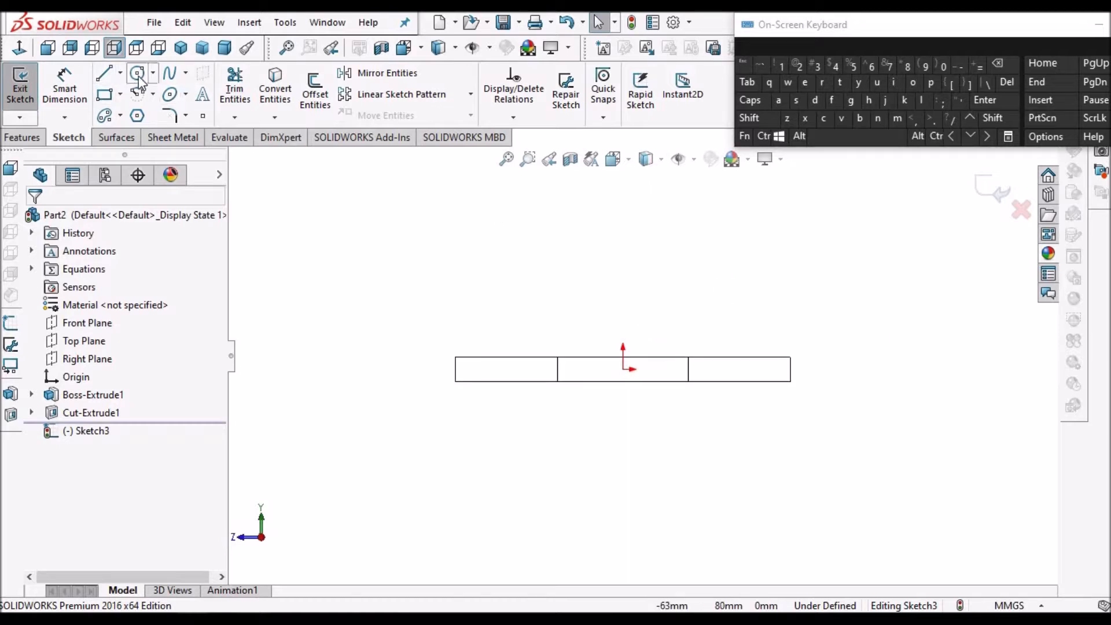
click(623, 267)
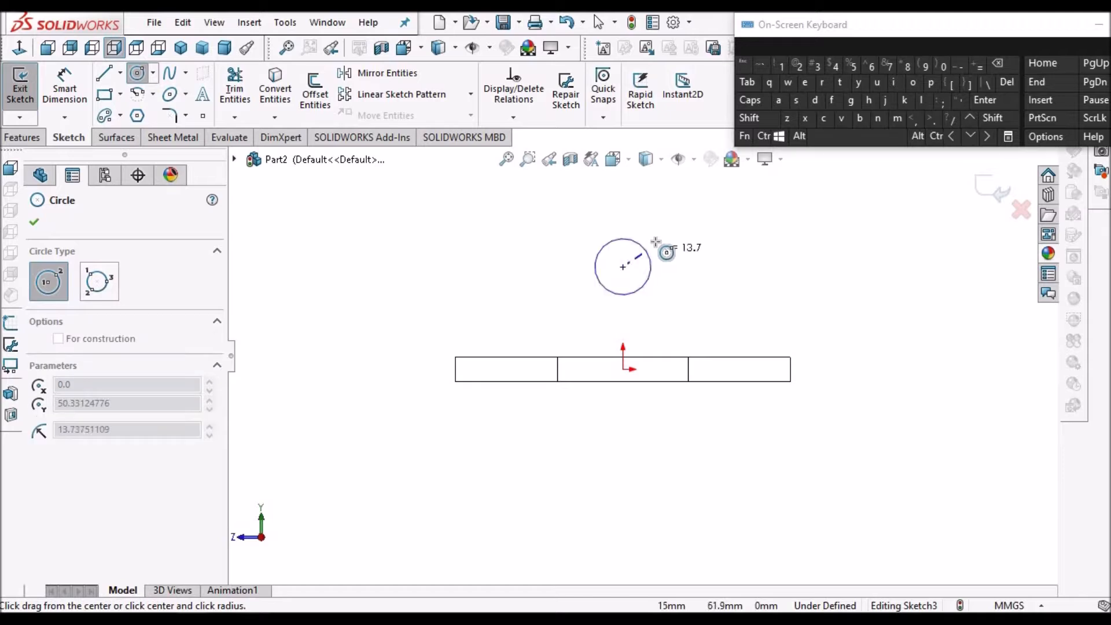
click(656, 242)
right_click(465, 242)
click(485, 258)
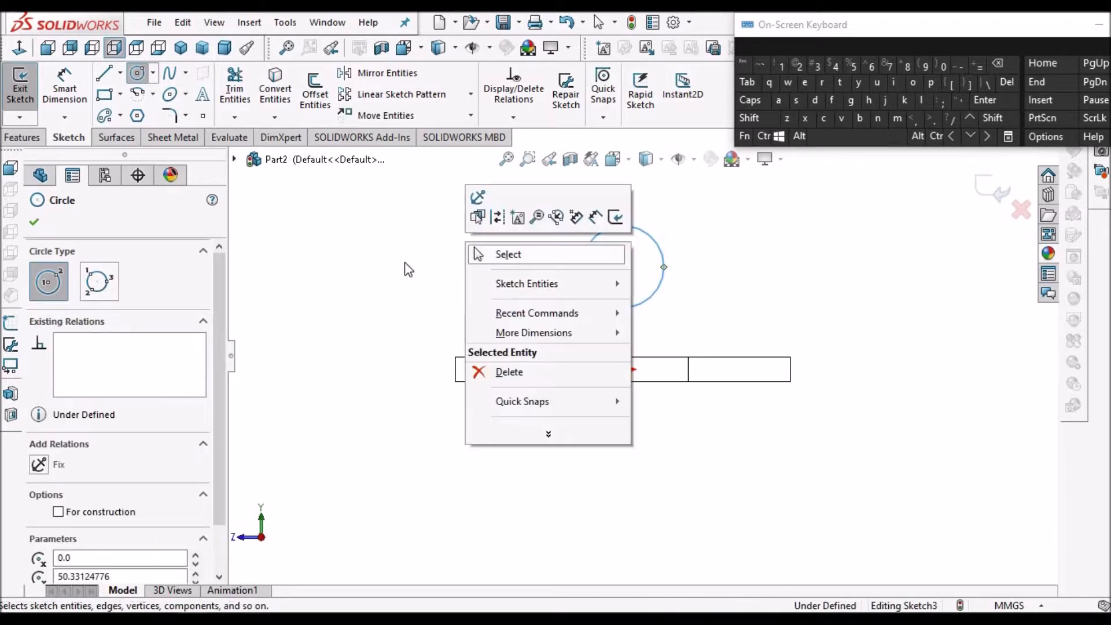
click(607, 325)
Draw a vertical centerline about 56.5 mm long from the origin up into the circle.
click(119, 74)
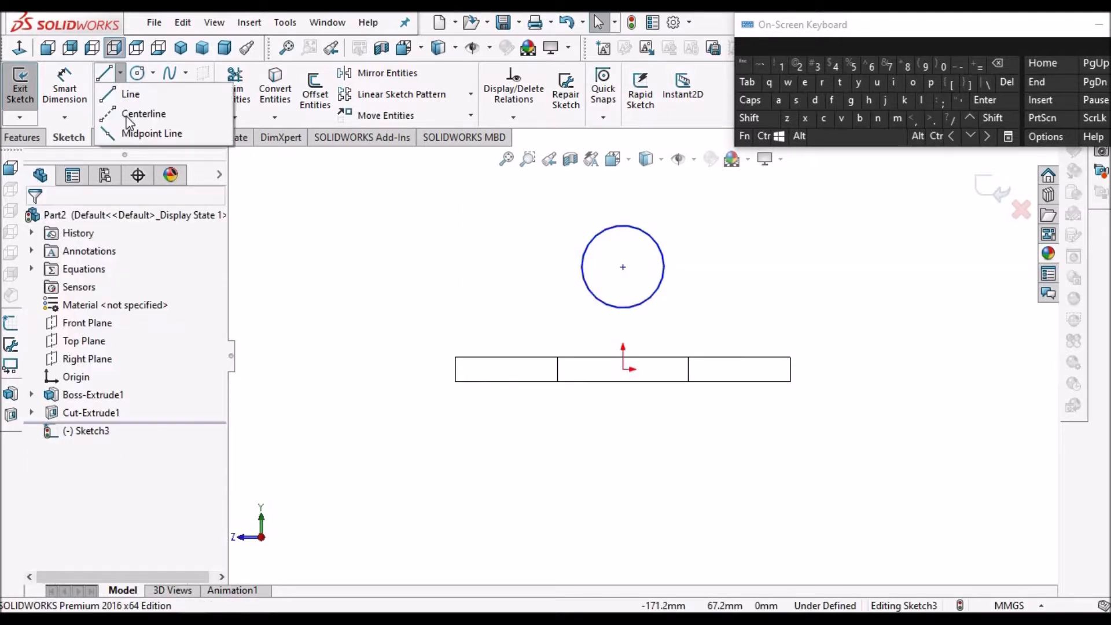
scroll(637, 372, down, 2)
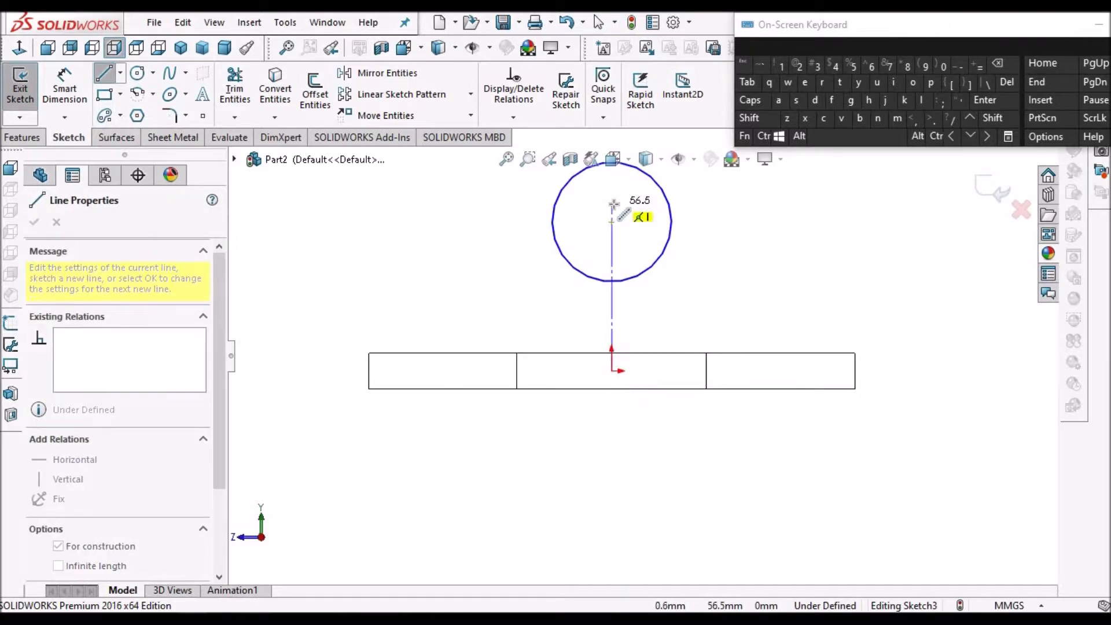
click(614, 203)
right_click(444, 232)
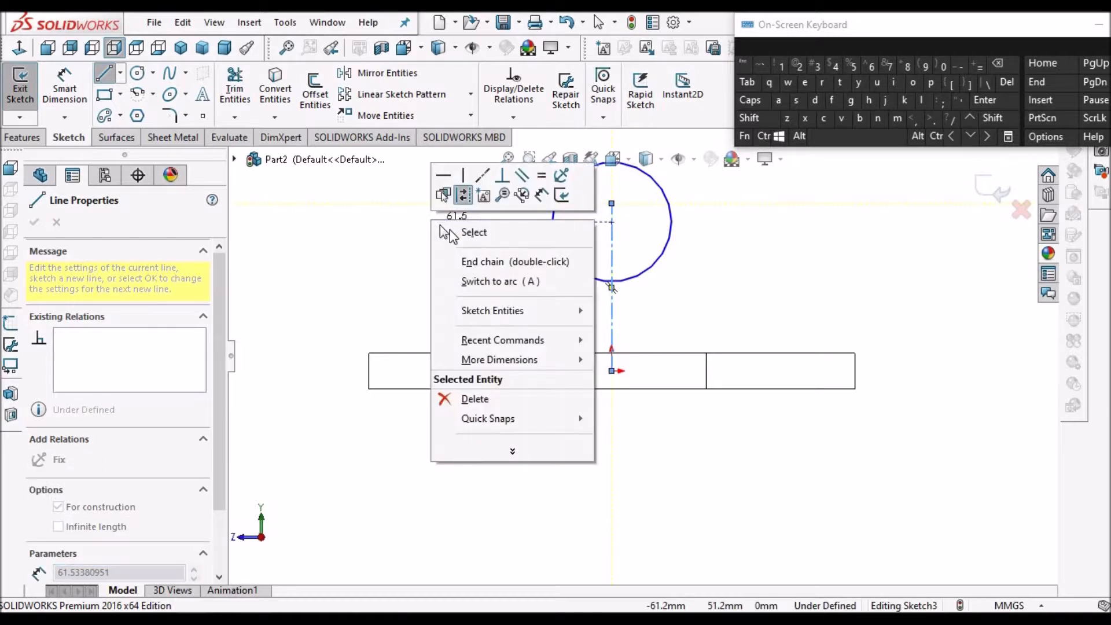
click(473, 232)
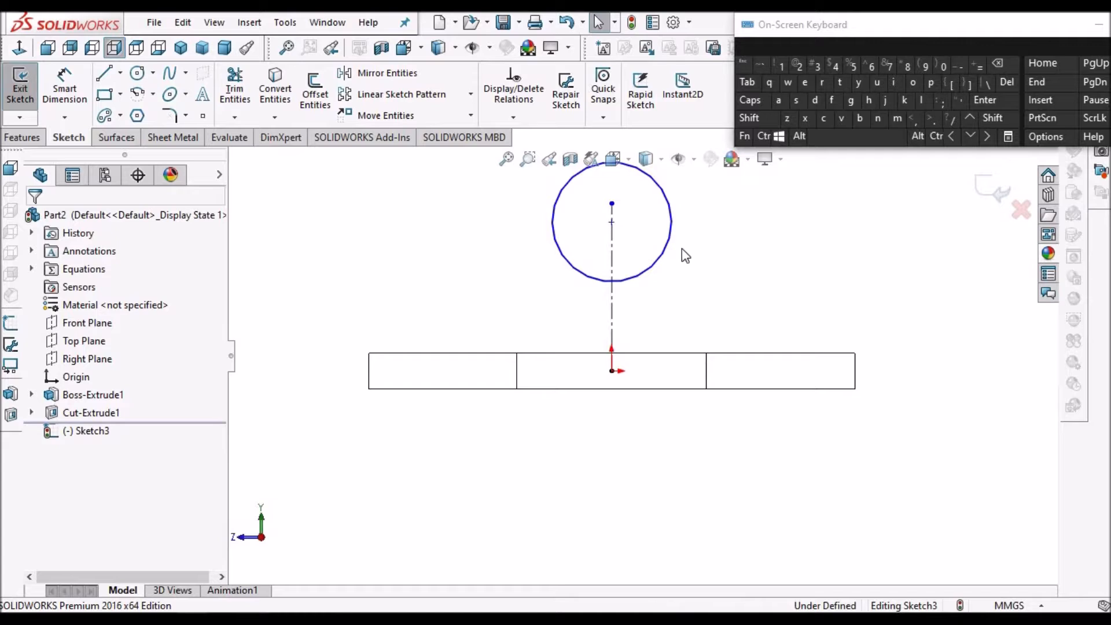
Move the circle's centre point onto the upper endpoint of the vertical centerline.
mouse_move(612, 222)
mouse_down()
mouse_move(612, 193)
mouse_move(612, 203)
mouse_up()
click(757, 284)
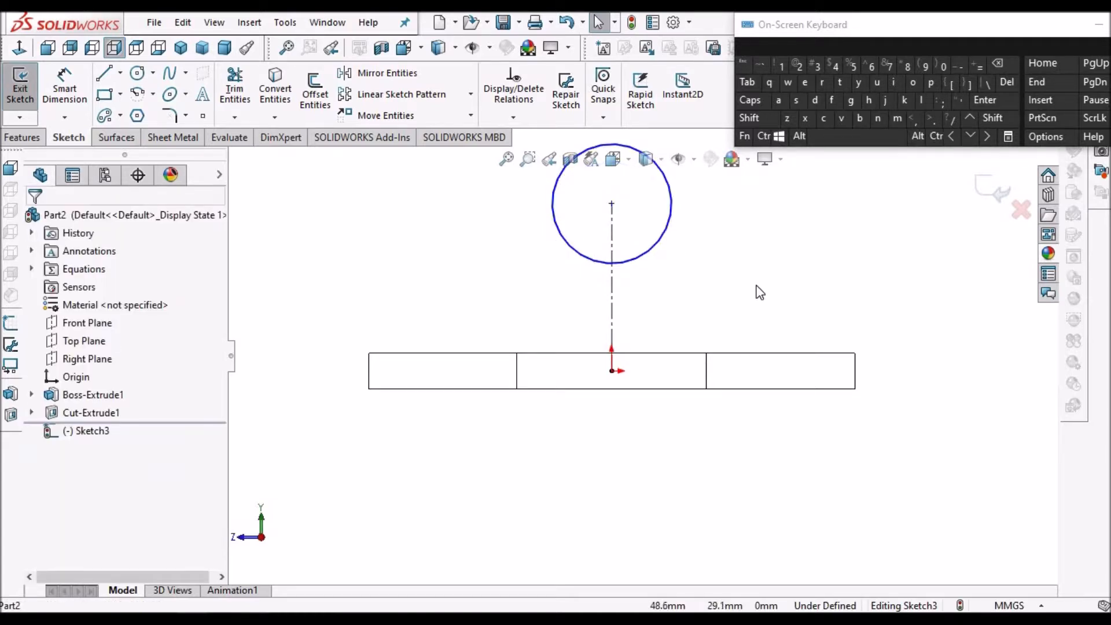
key(z)
key(z)
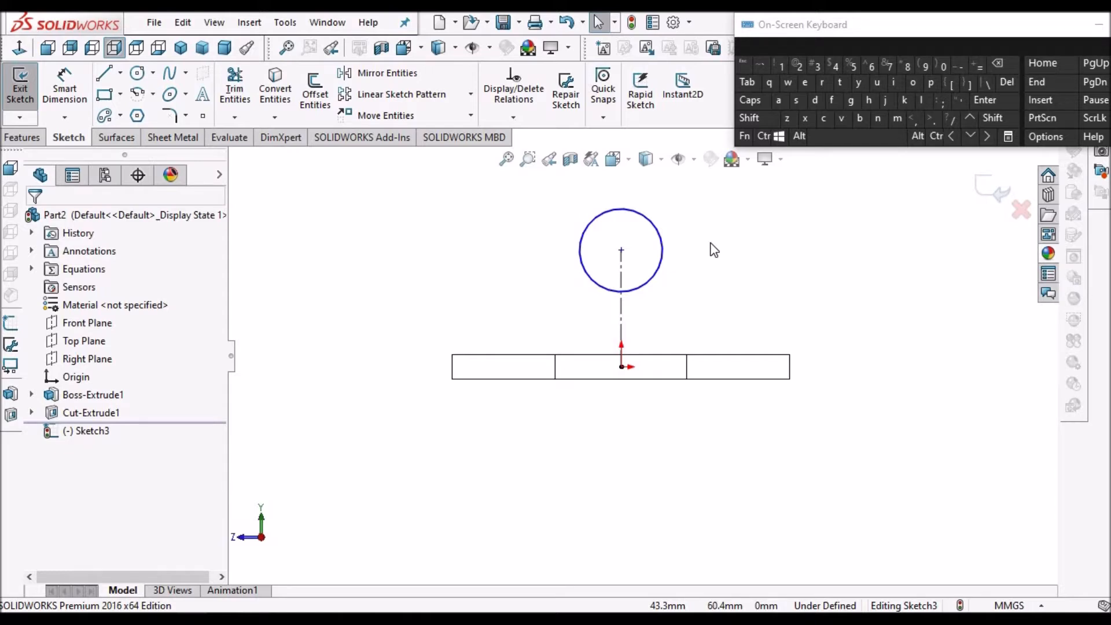
Dimension the circle's diameter, placing the dimension inside the circle.
click(64, 86)
click(655, 222)
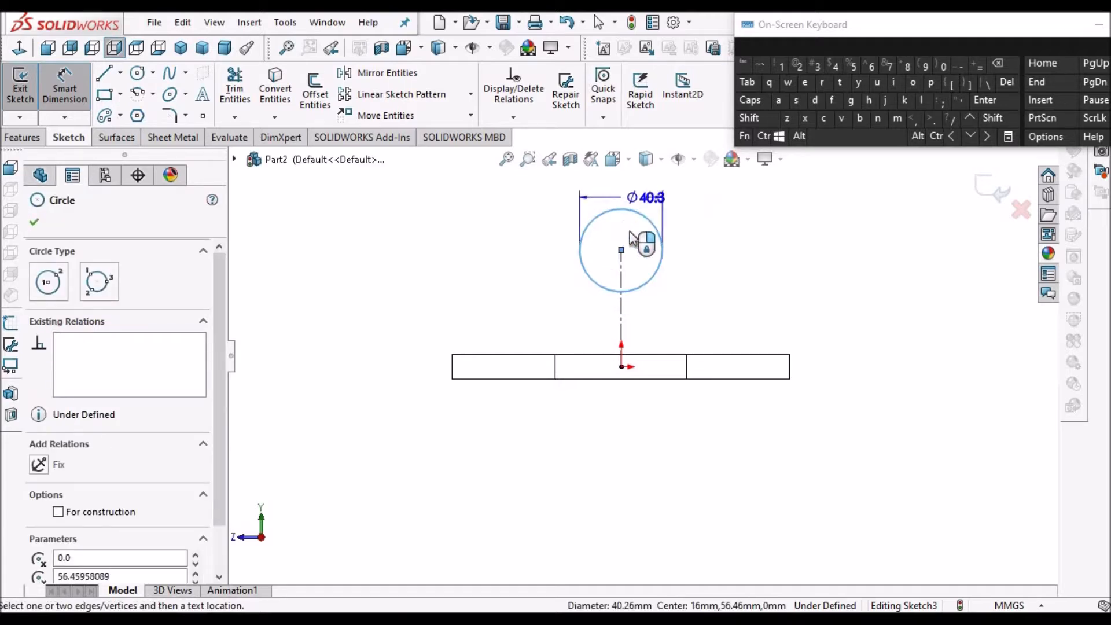
click(633, 237)
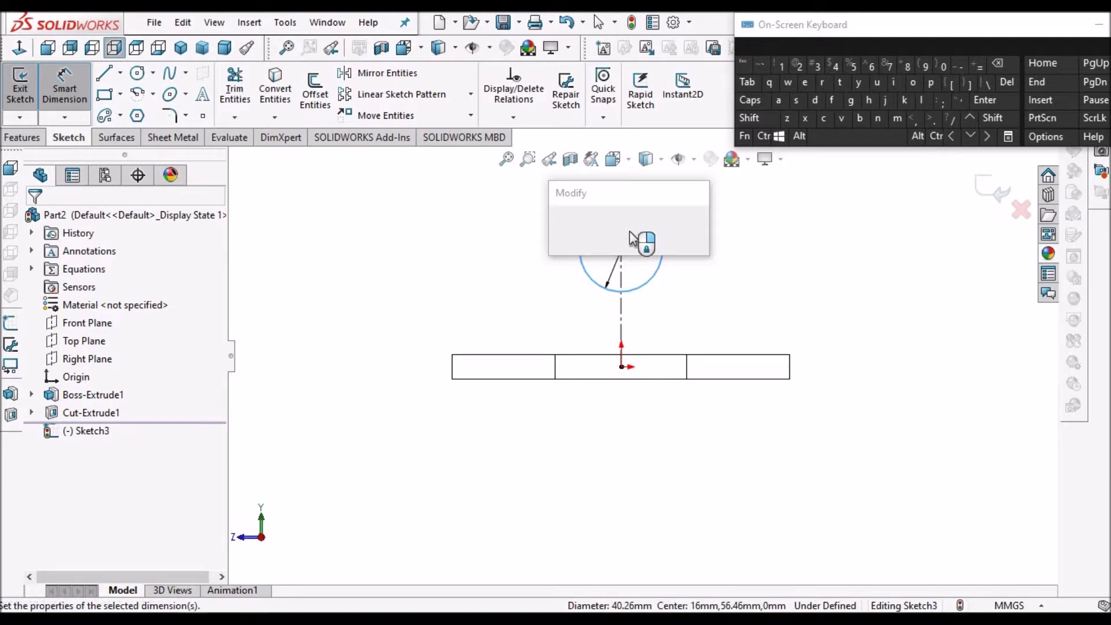
text(65)
key(Return)
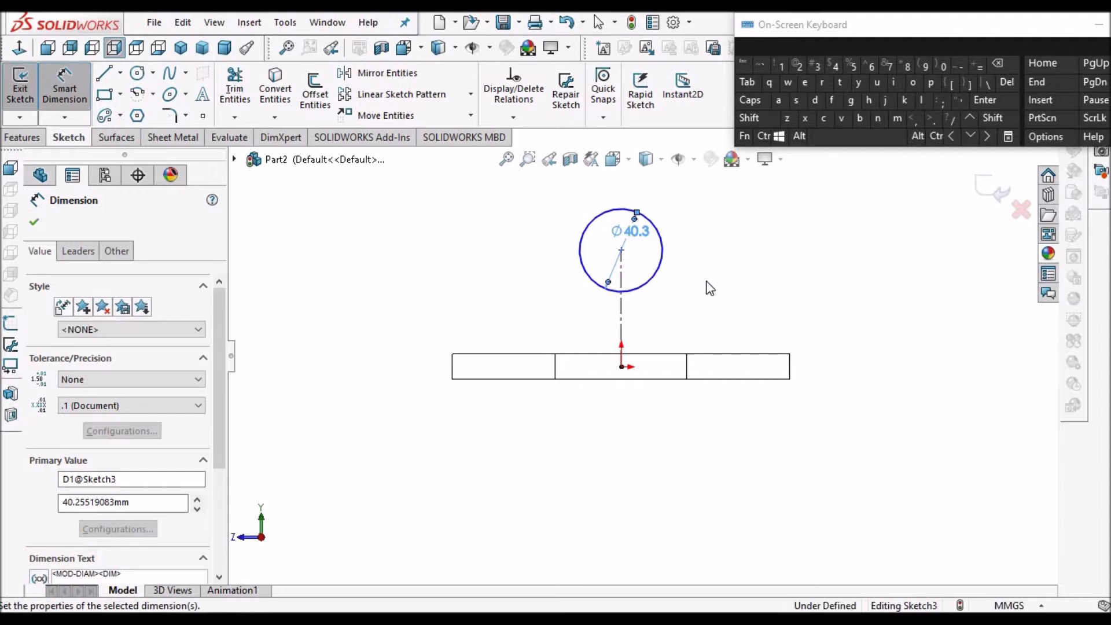
Dimension the height of the circle's centre above the plate's bottom edge as 36 mm.
key(Escape)
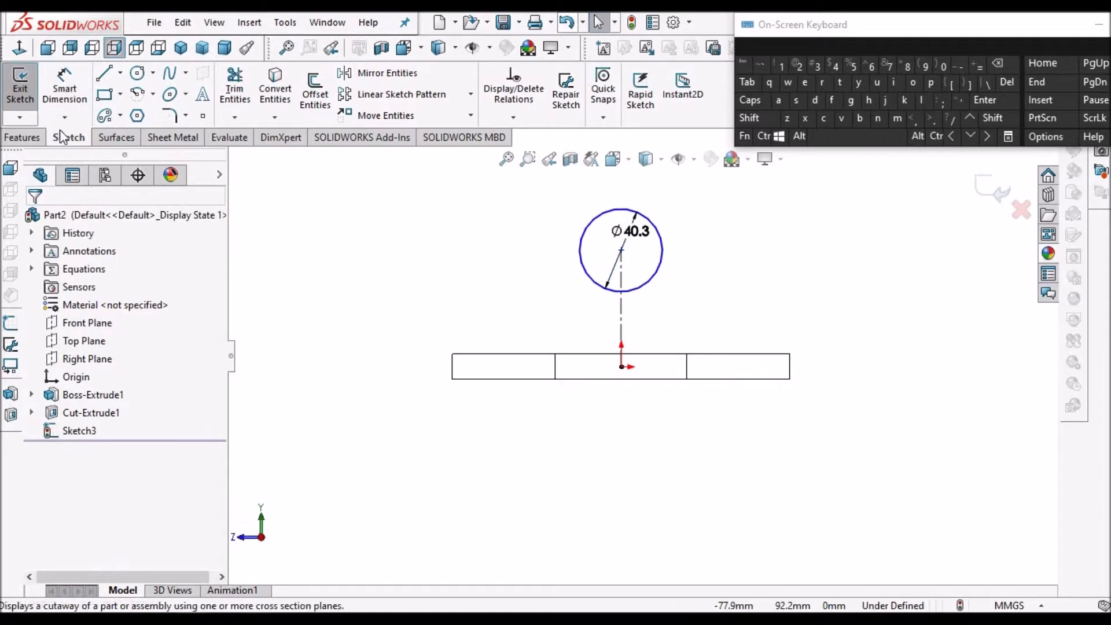
click(70, 90)
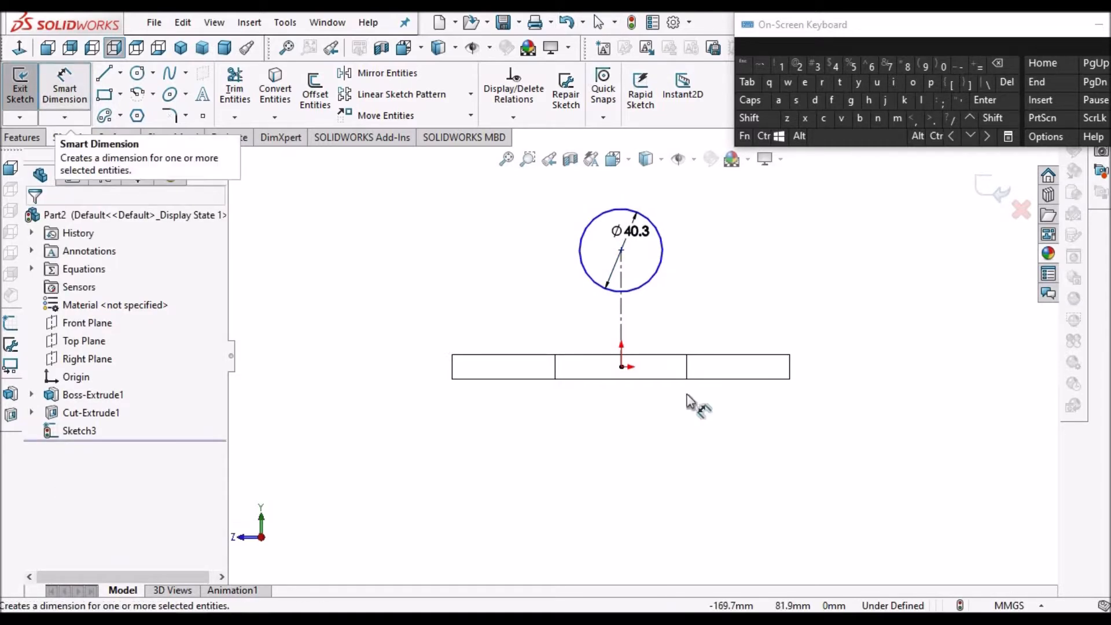
click(721, 379)
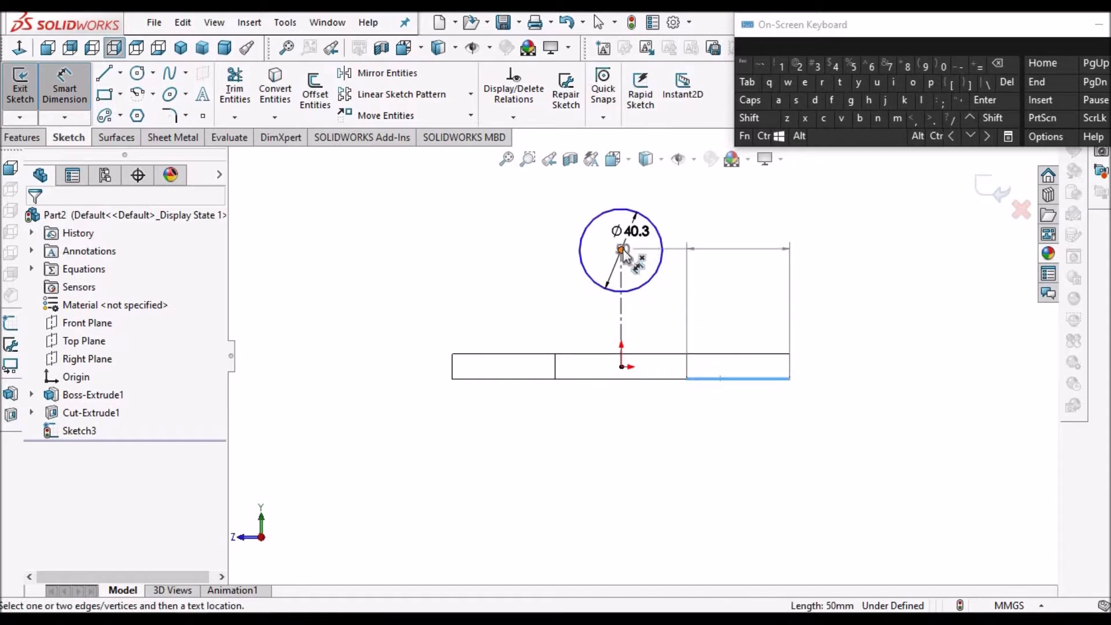
click(794, 305)
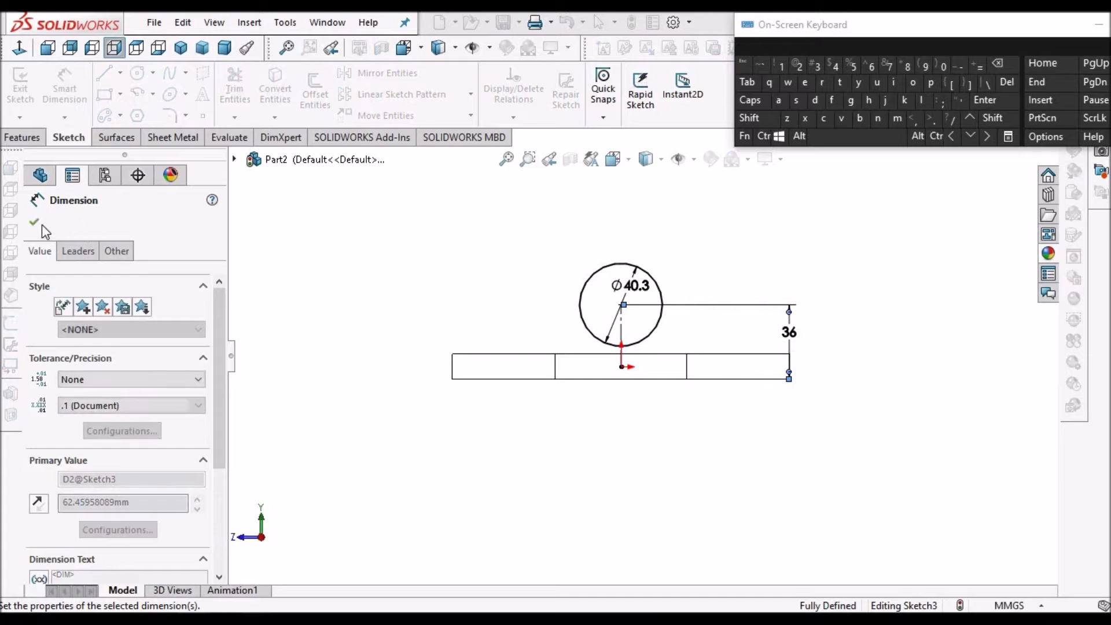
click(673, 307)
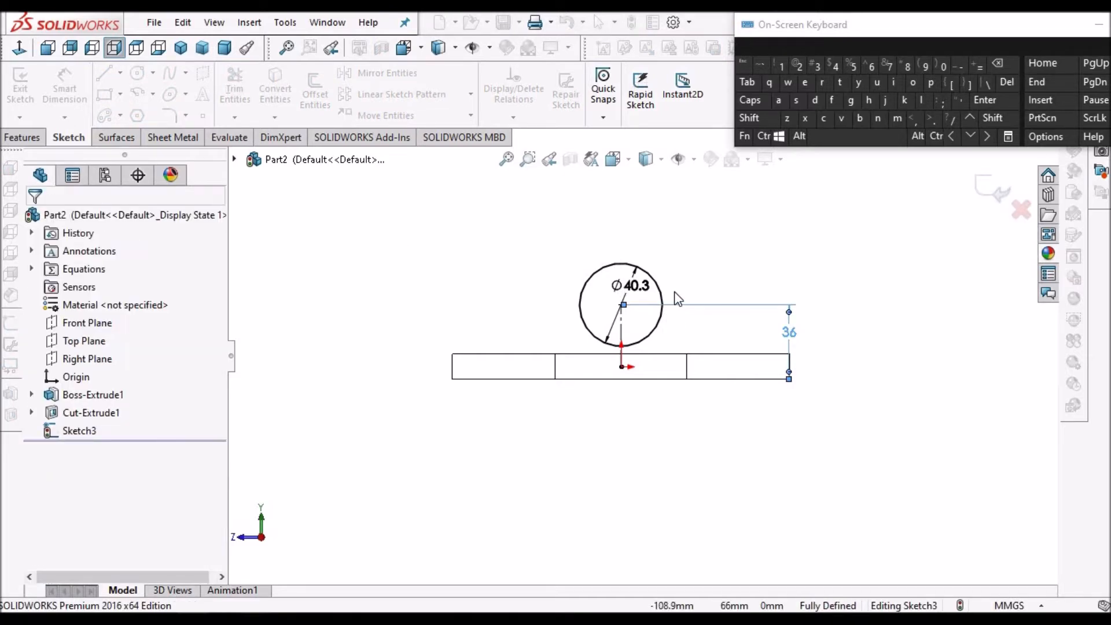
Set the circle's diameter to 50 mm.
scroll(678, 298, down, 1)
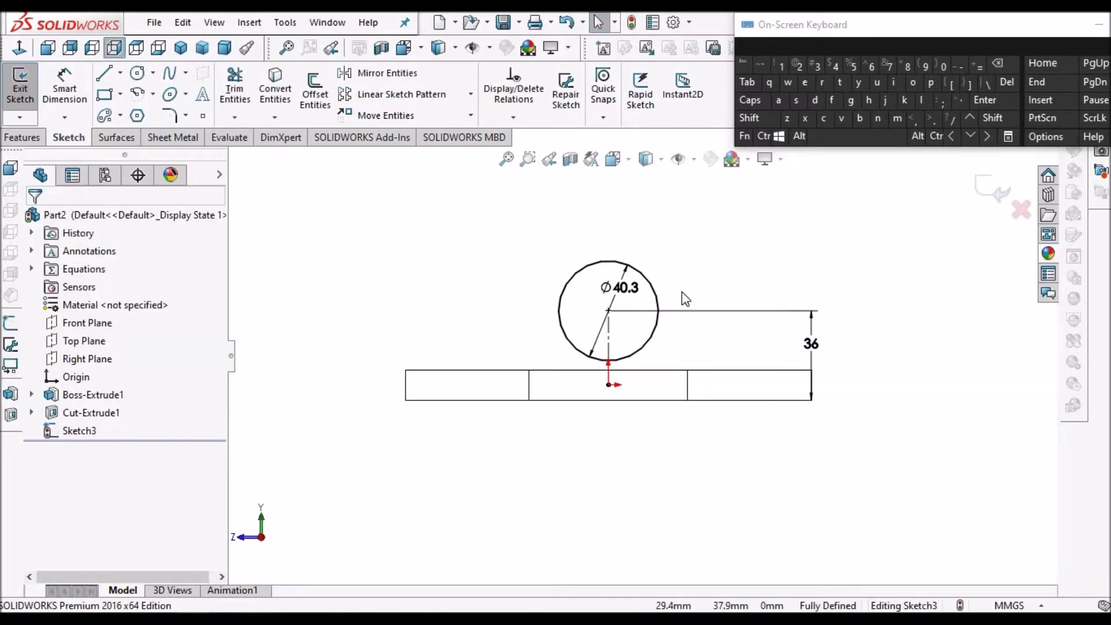
scroll(682, 291, down, 3)
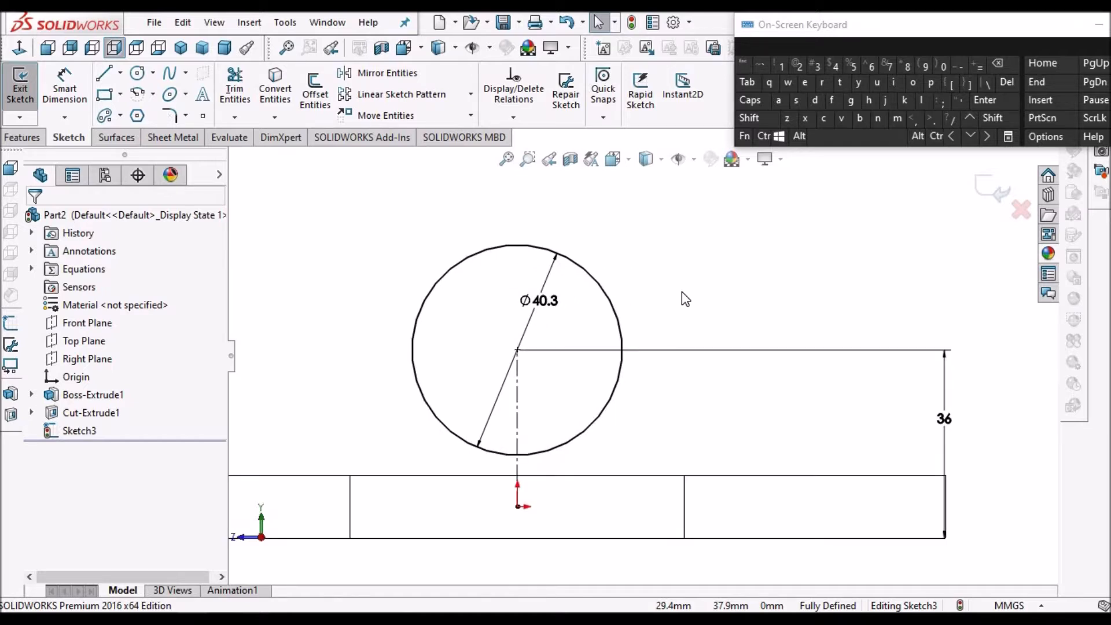
click(552, 298)
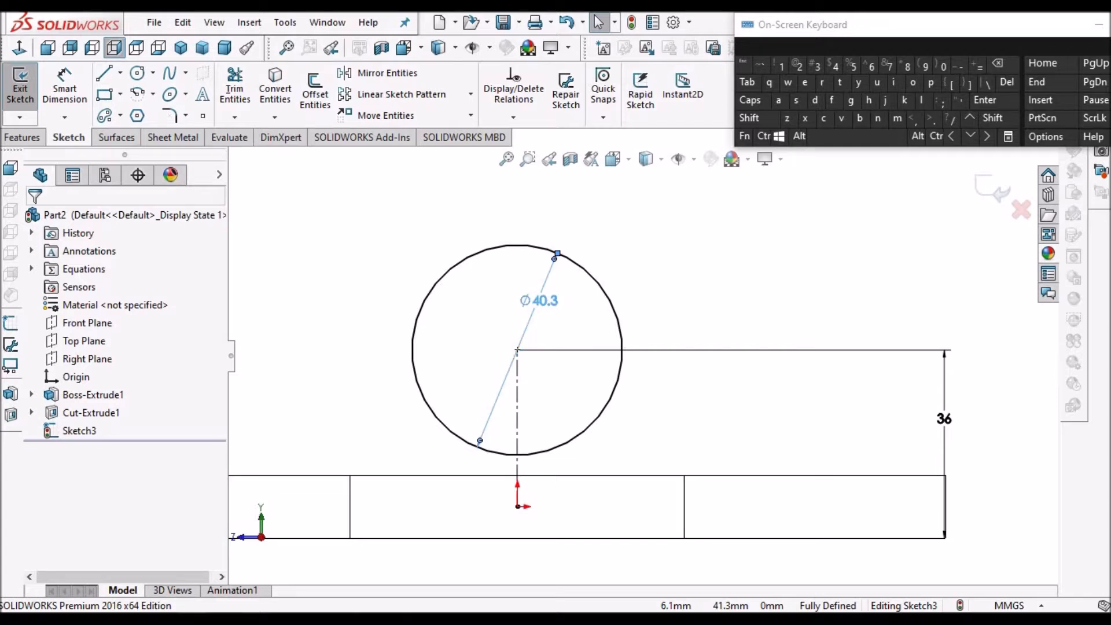
double_click(548, 292)
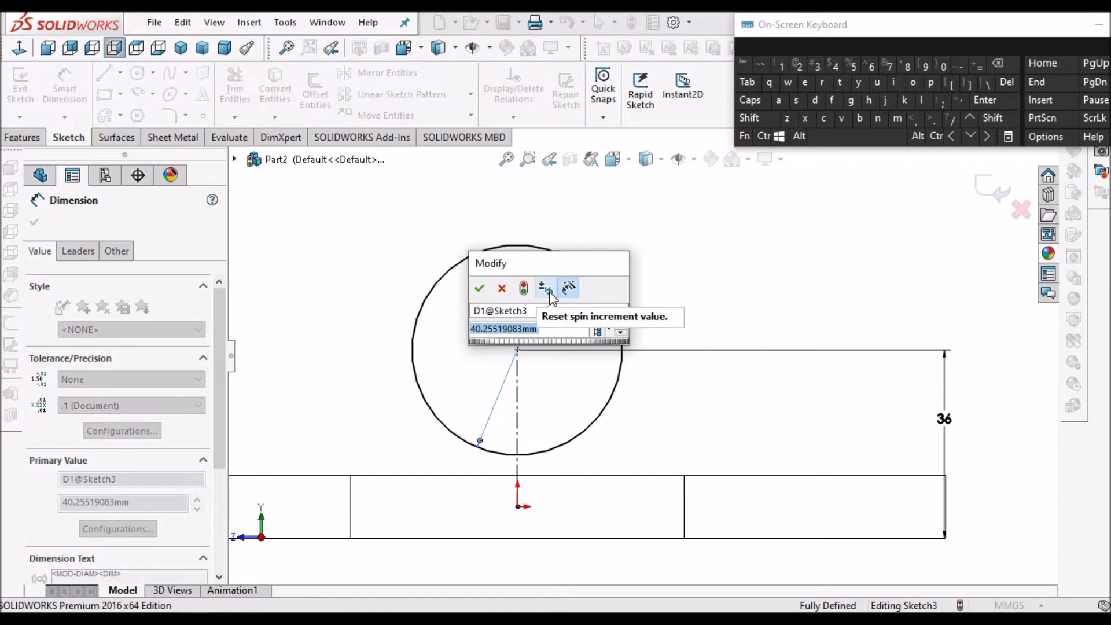
text(40)
key(Return)
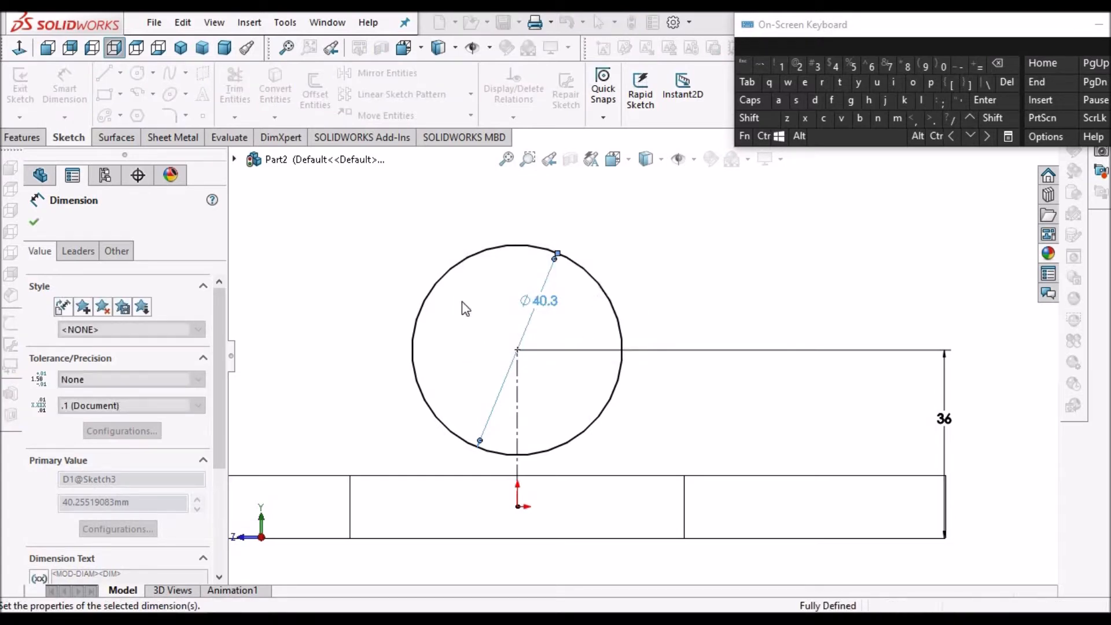
click(34, 226)
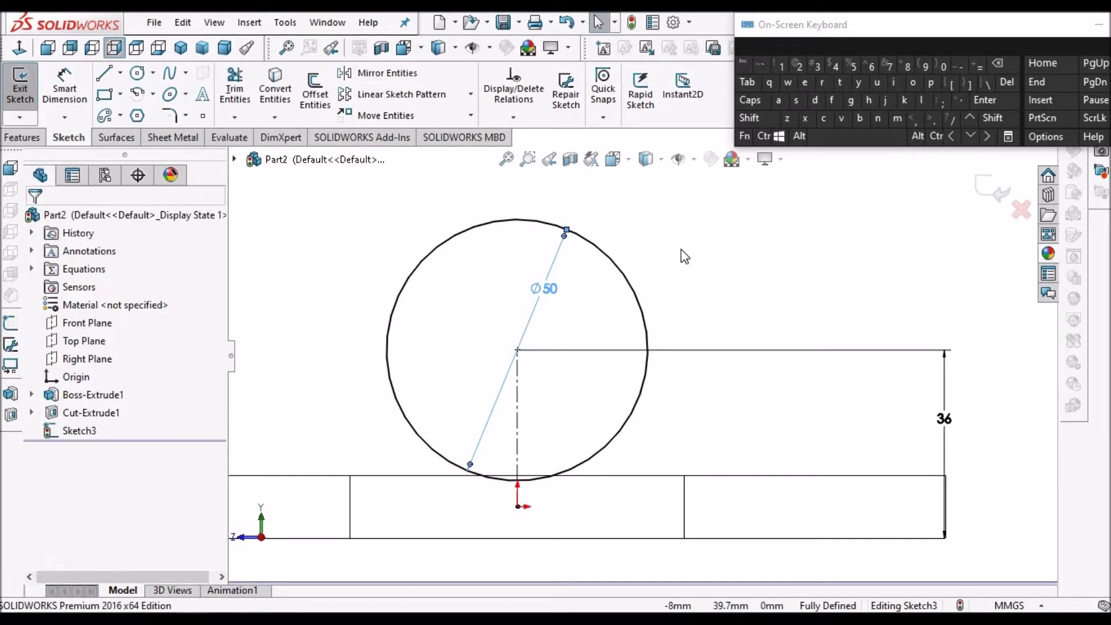
Convert the 50 mm circle to construction geometry.
scroll(643, 354, up, 3)
scroll(606, 424, down, 4)
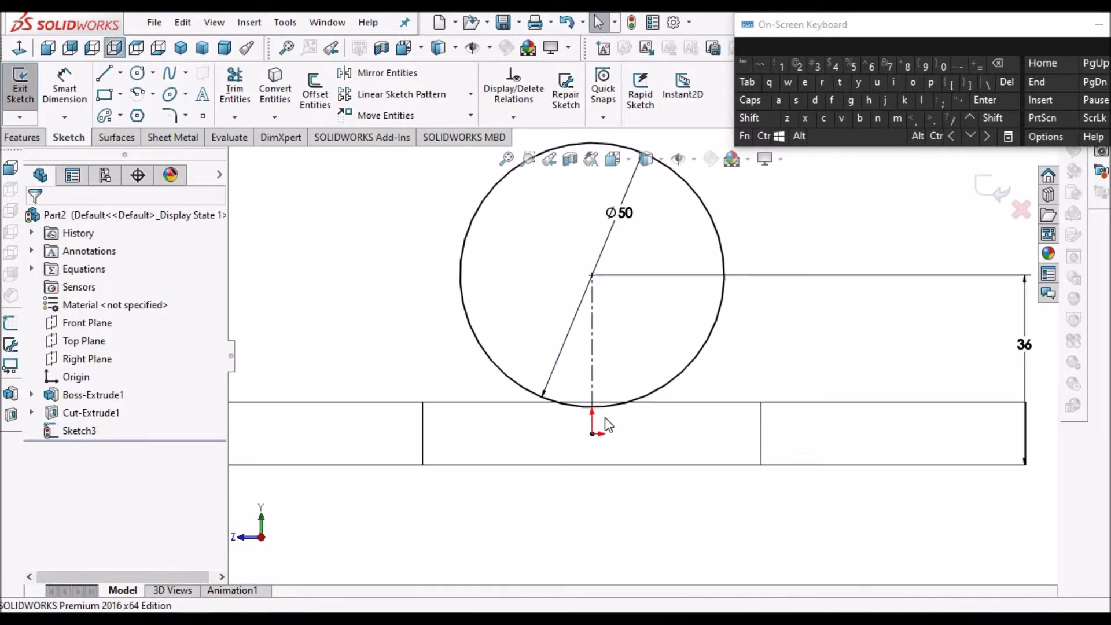
scroll(605, 424, up, 5)
scroll(702, 301, up, 1)
scroll(695, 283, down, 2)
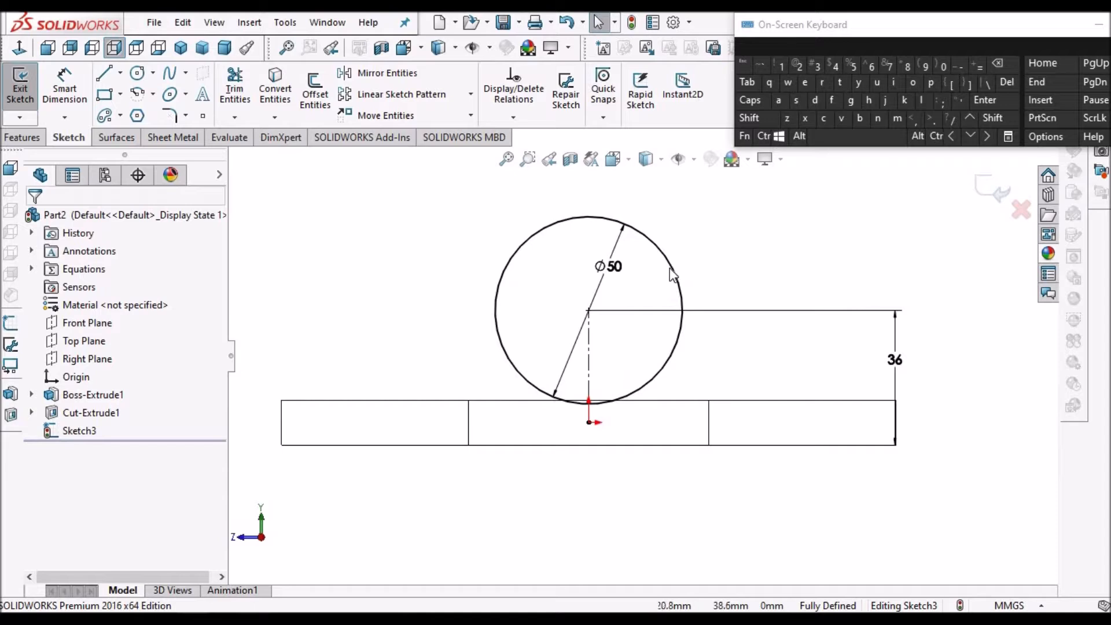
click(679, 283)
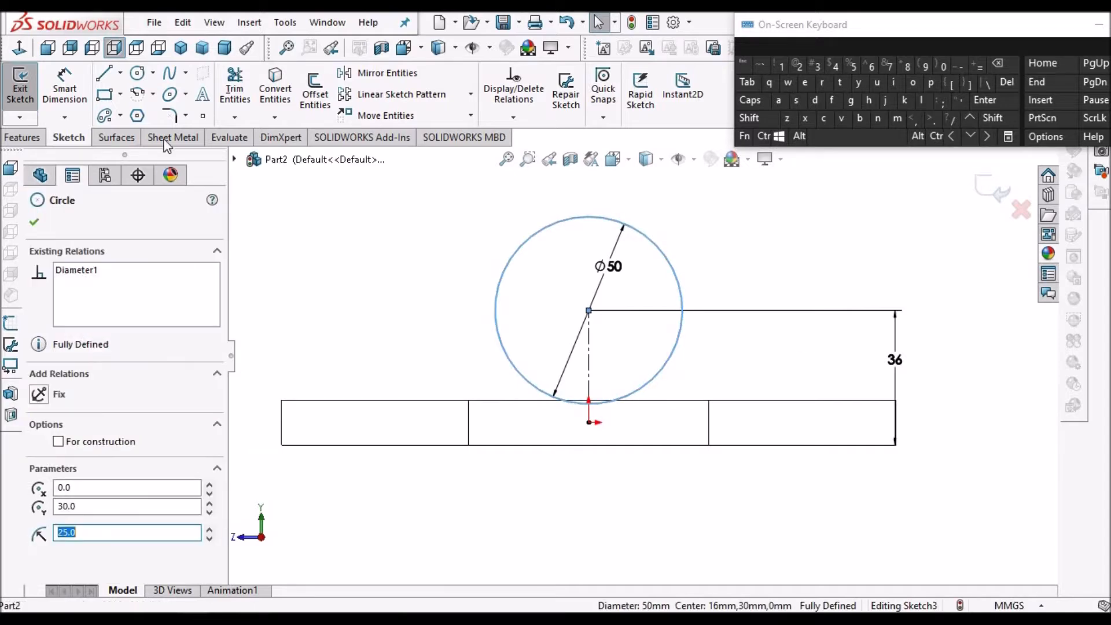
click(57, 442)
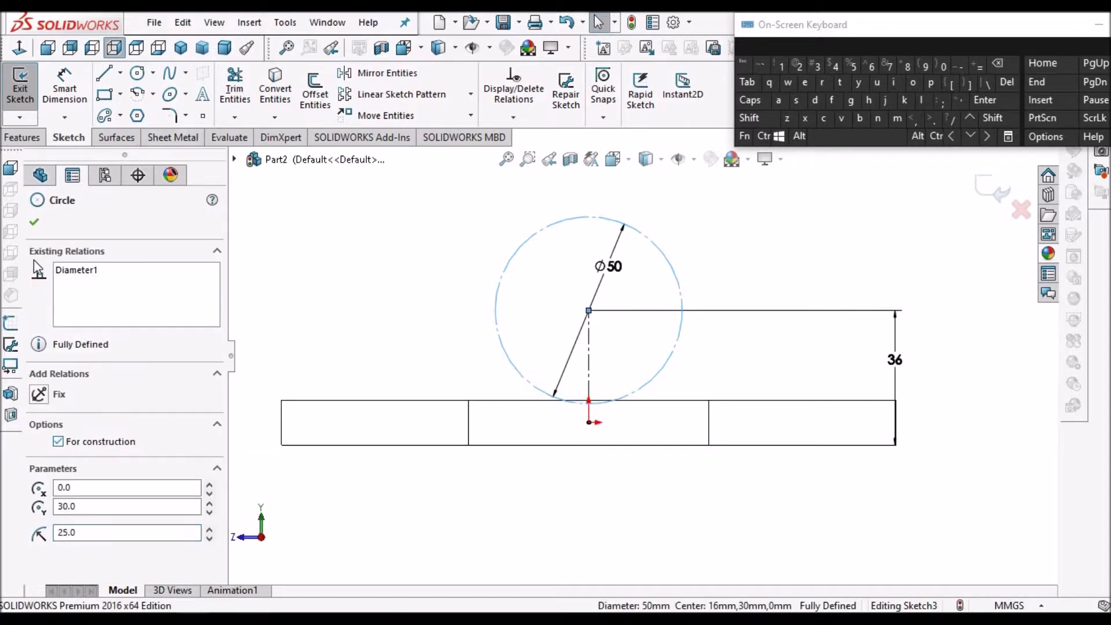
click(35, 226)
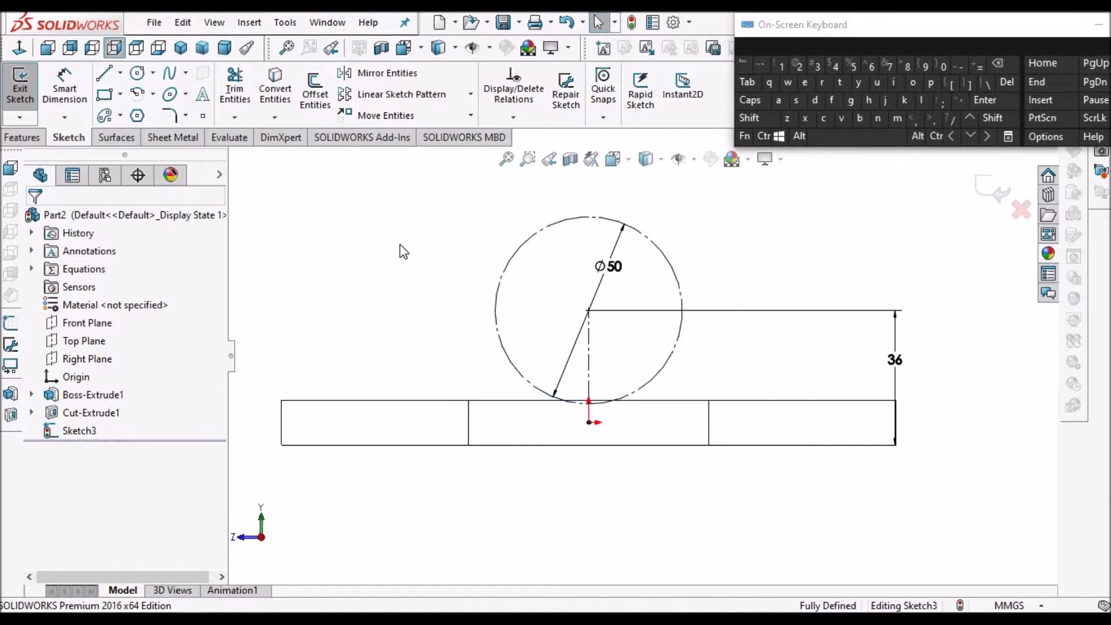
Sketch a centre-point arc spanning about 130° above the construction circle, sharing its centre and lying outside it.
scroll(642, 359, up, 1)
scroll(724, 333, down, 2)
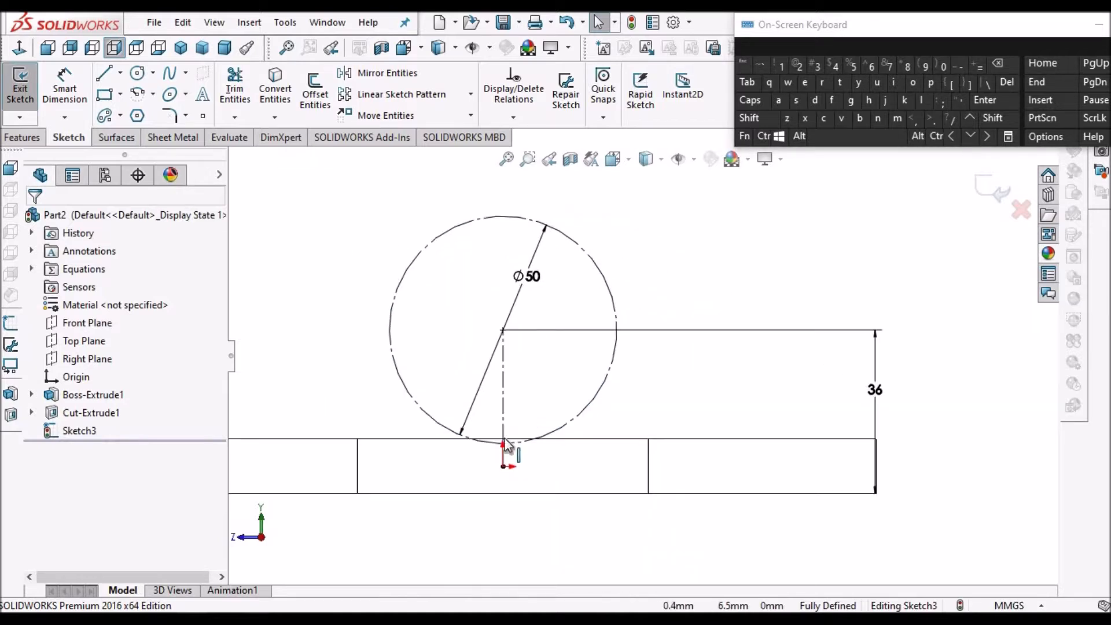
scroll(505, 439, up, 2)
scroll(559, 388, down, 3)
scroll(652, 329, up, 2)
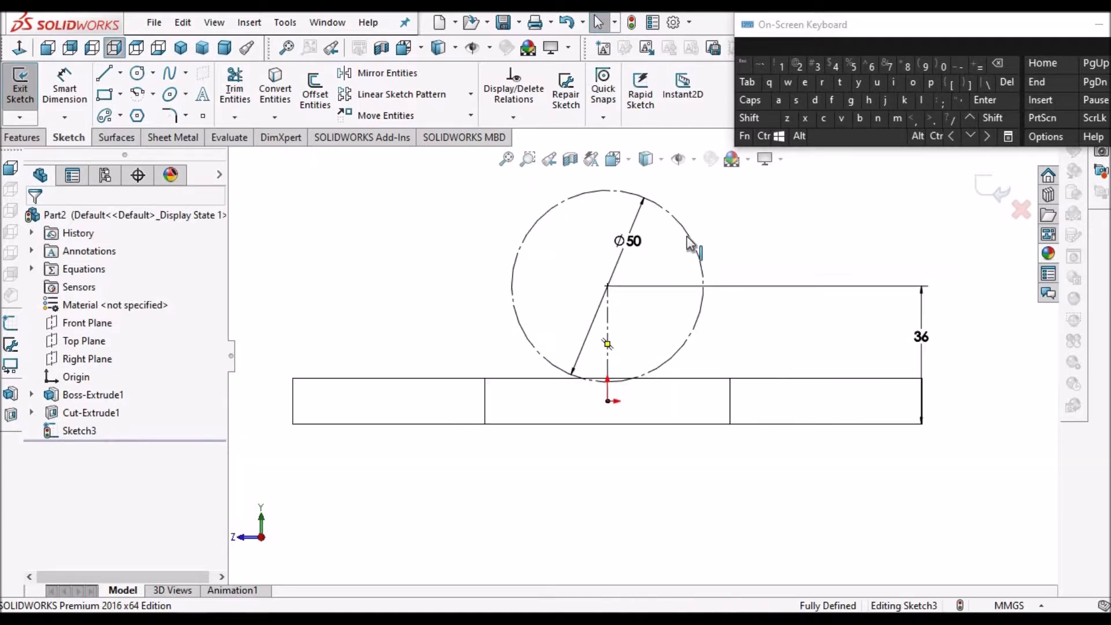
scroll(692, 240, down, 1)
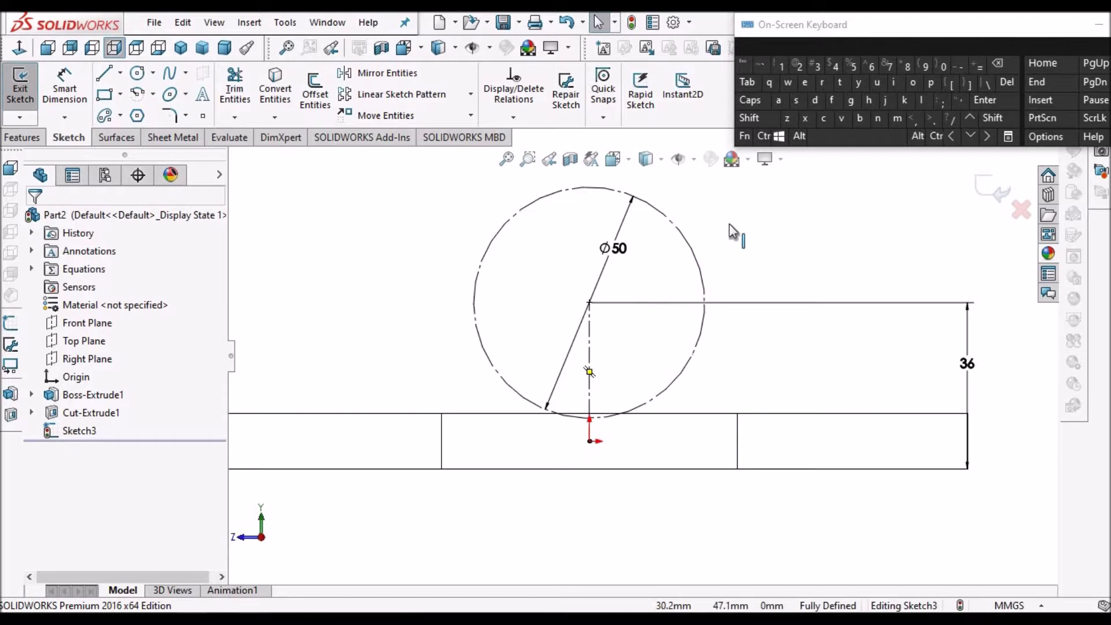
scroll(639, 359, up, 1)
click(139, 94)
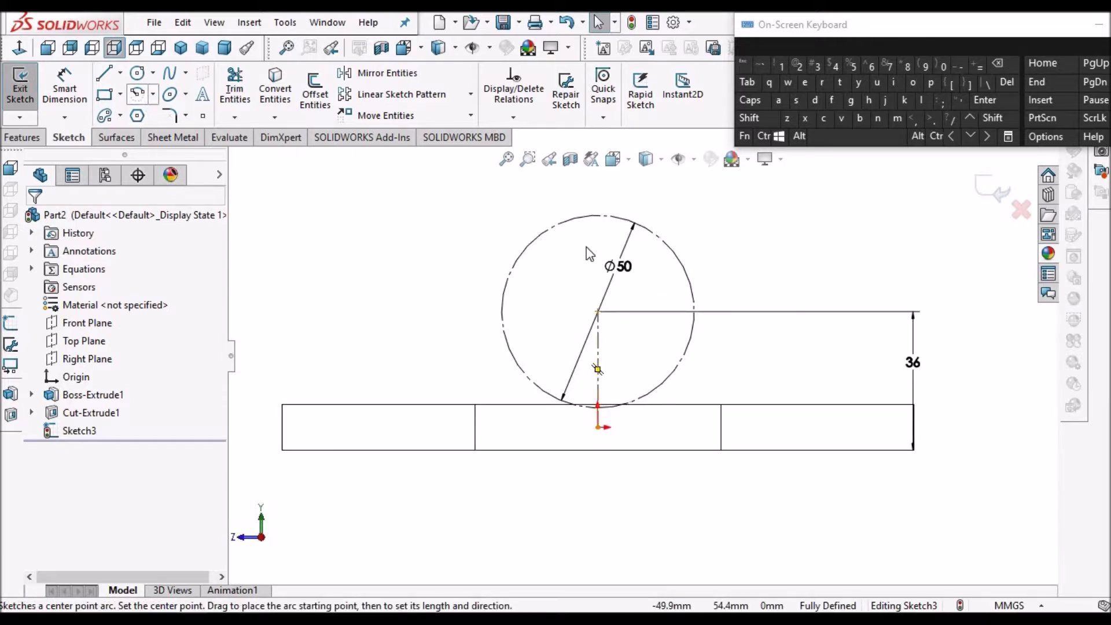
click(598, 312)
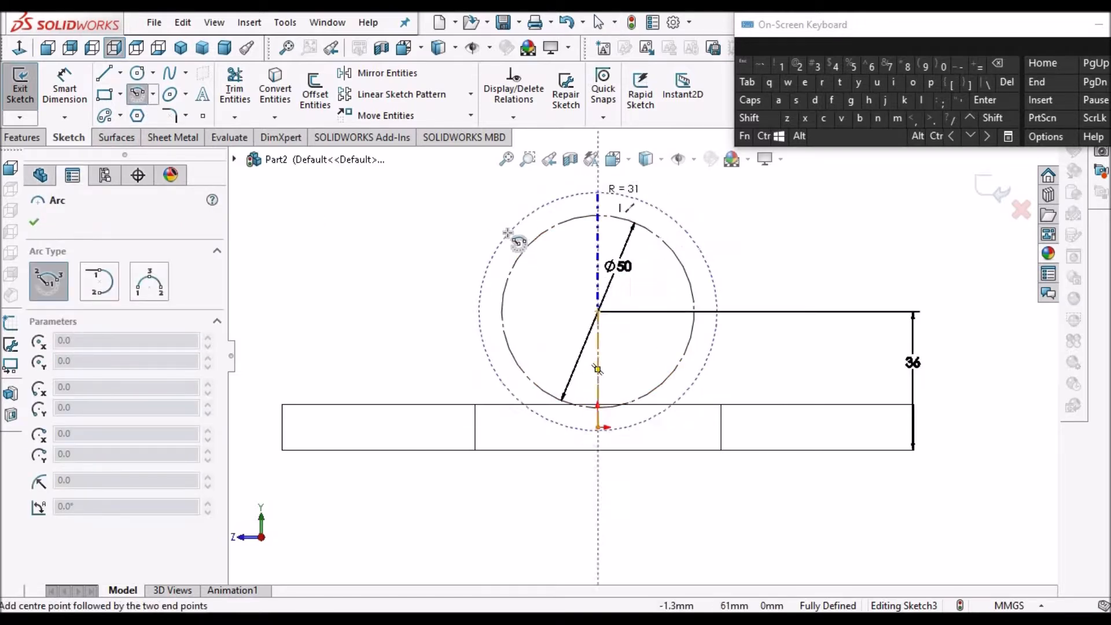
click(476, 238)
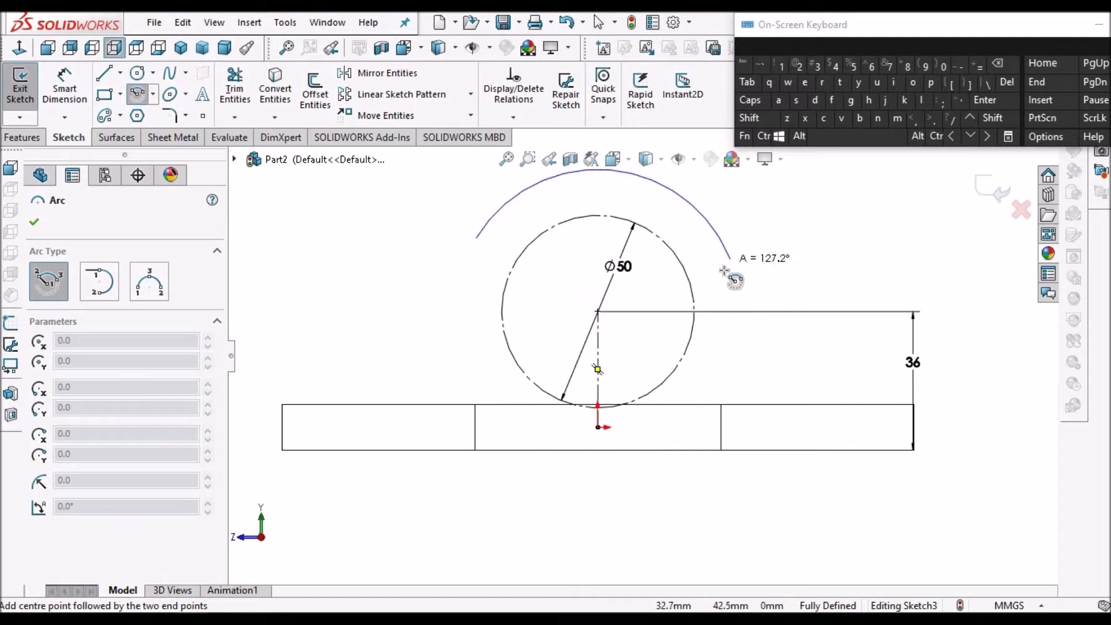
click(617, 254)
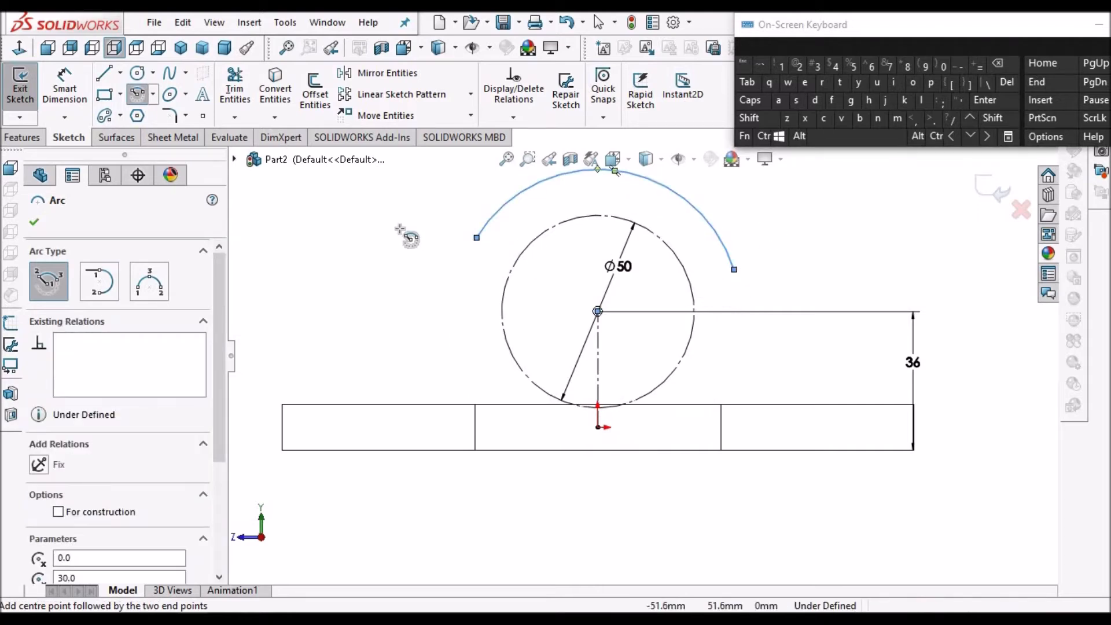
right_click(409, 236)
click(418, 242)
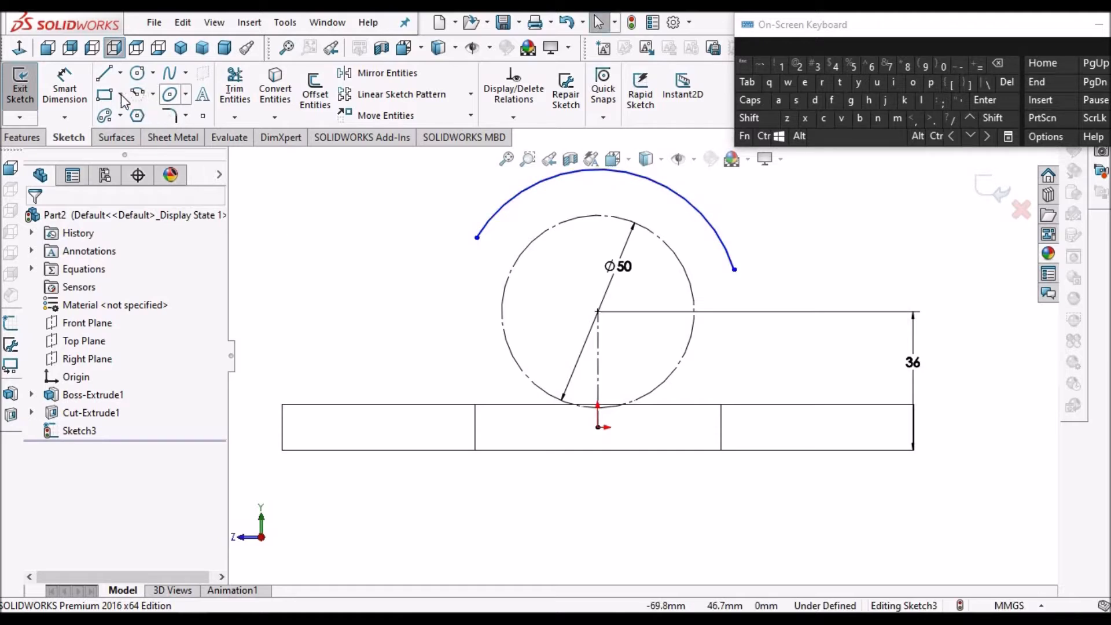
Draw a horizontal centerline about 37.6 mm long from the circle's centre out to the right, past the circle.
click(121, 73)
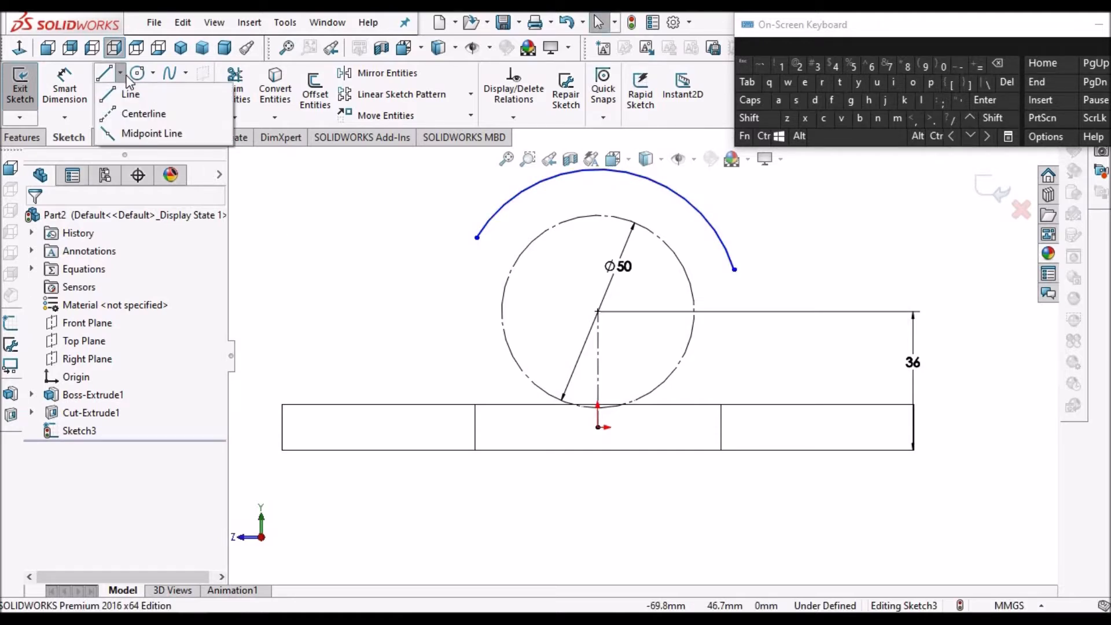
click(598, 311)
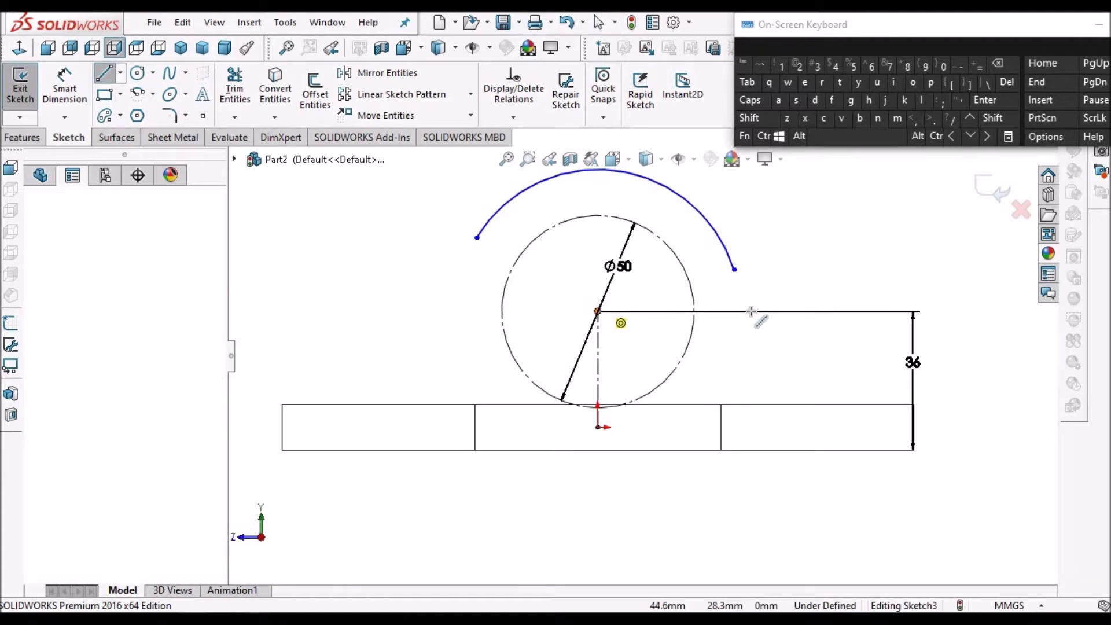
click(752, 313)
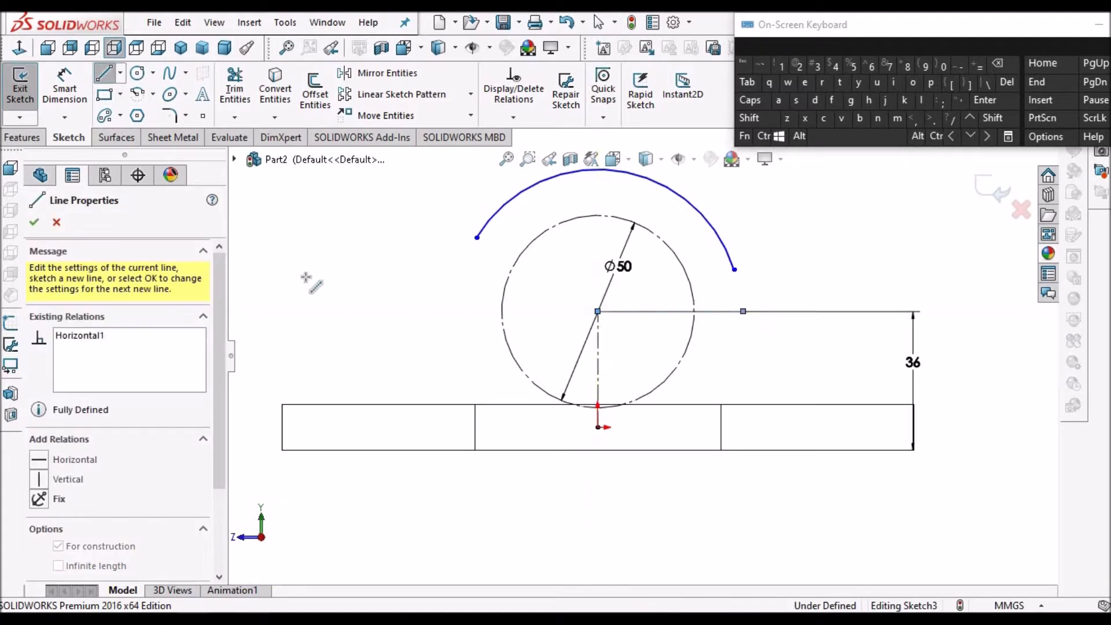
right_click(311, 283)
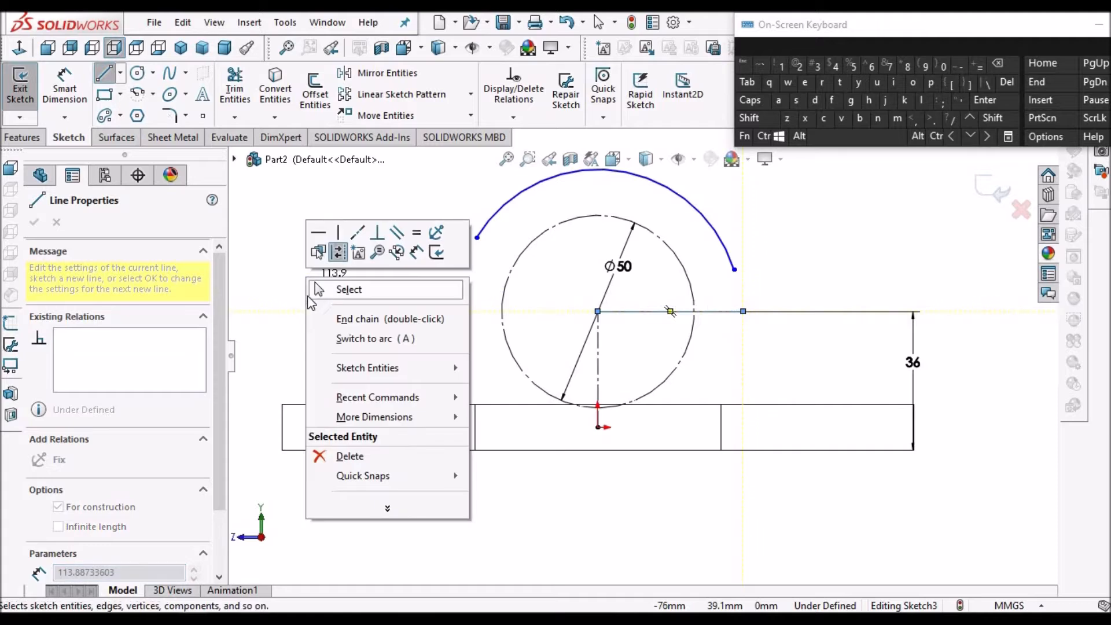
click(315, 289)
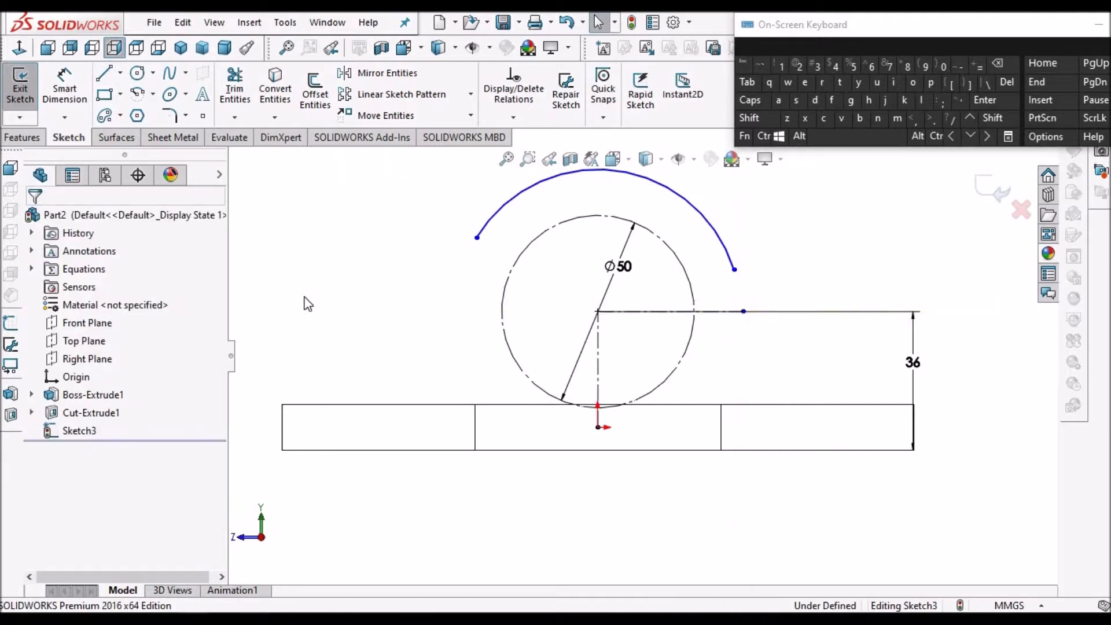
Dimension the horizontal centerline's length as 36 mm.
click(64, 88)
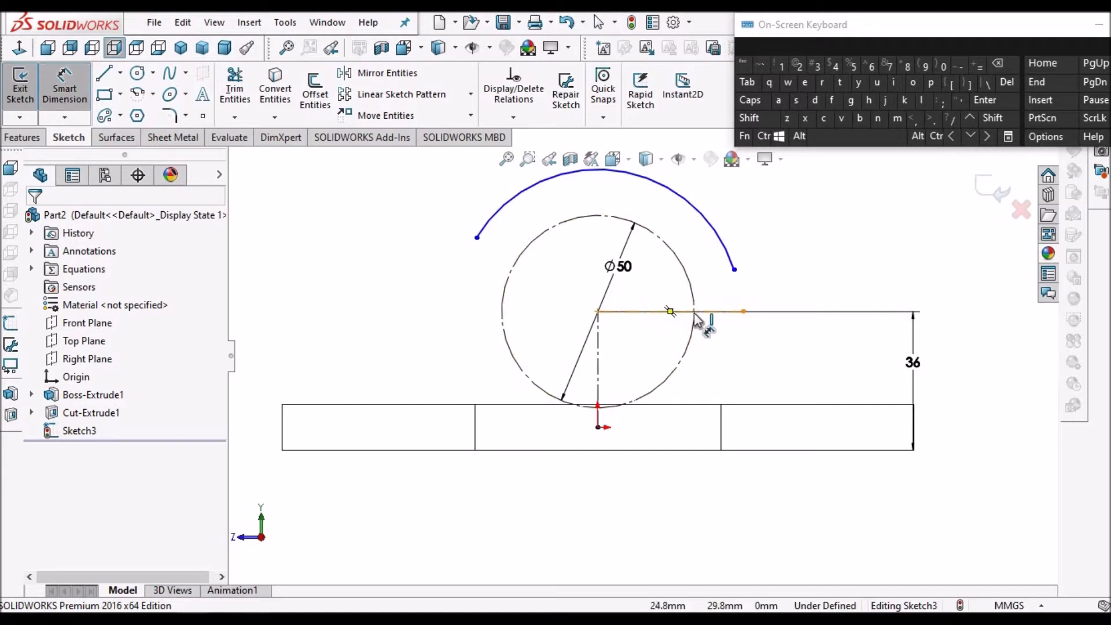
click(670, 311)
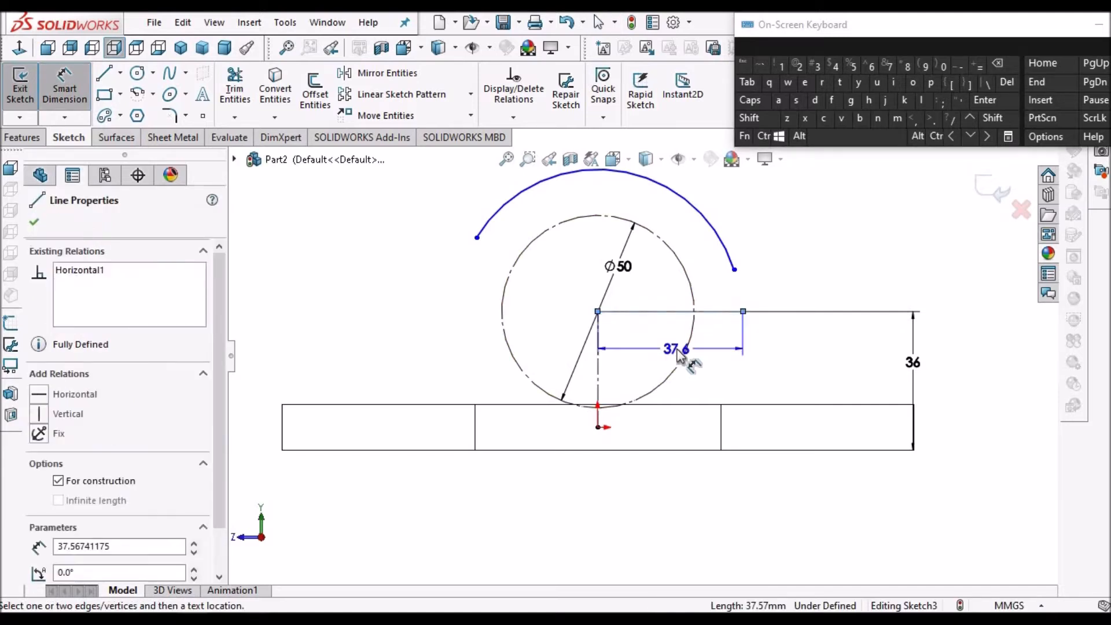
click(681, 350)
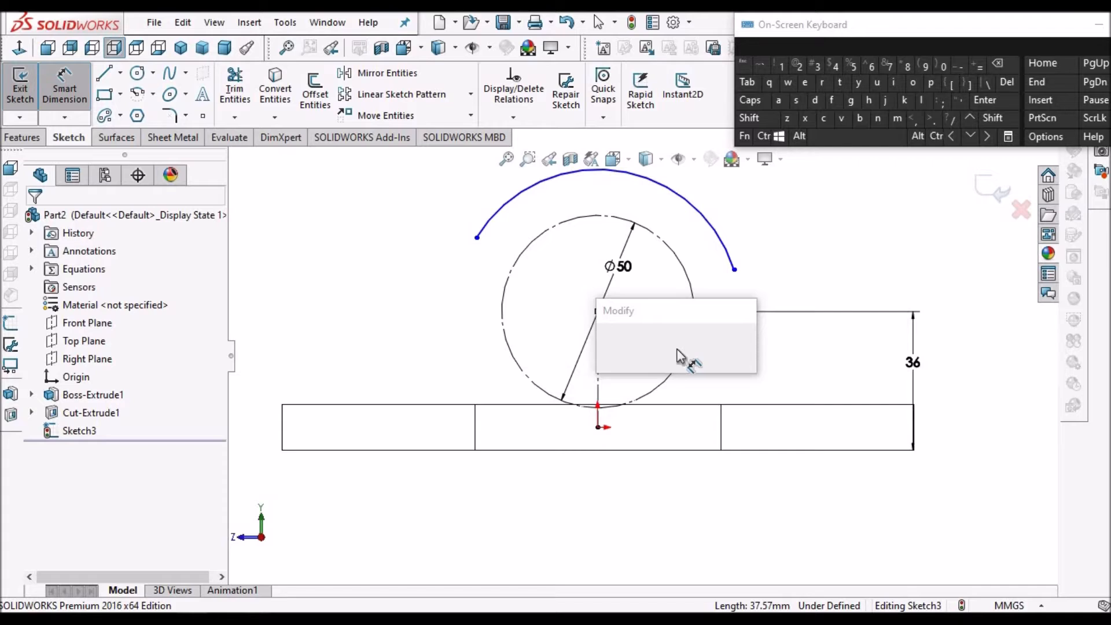
text(36)
key(Return)
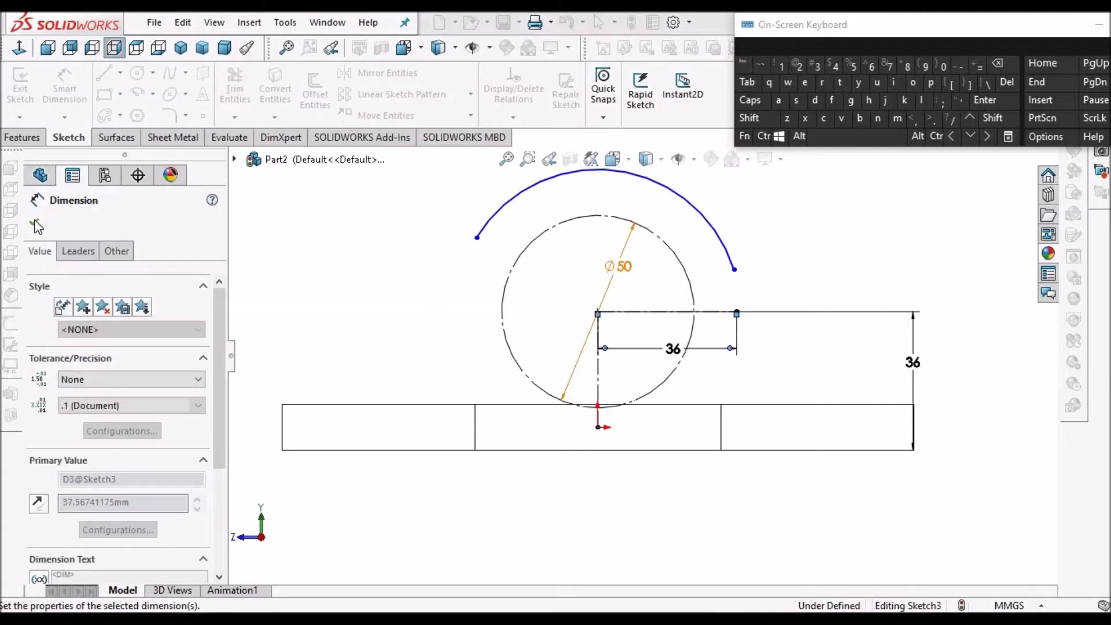
click(36, 225)
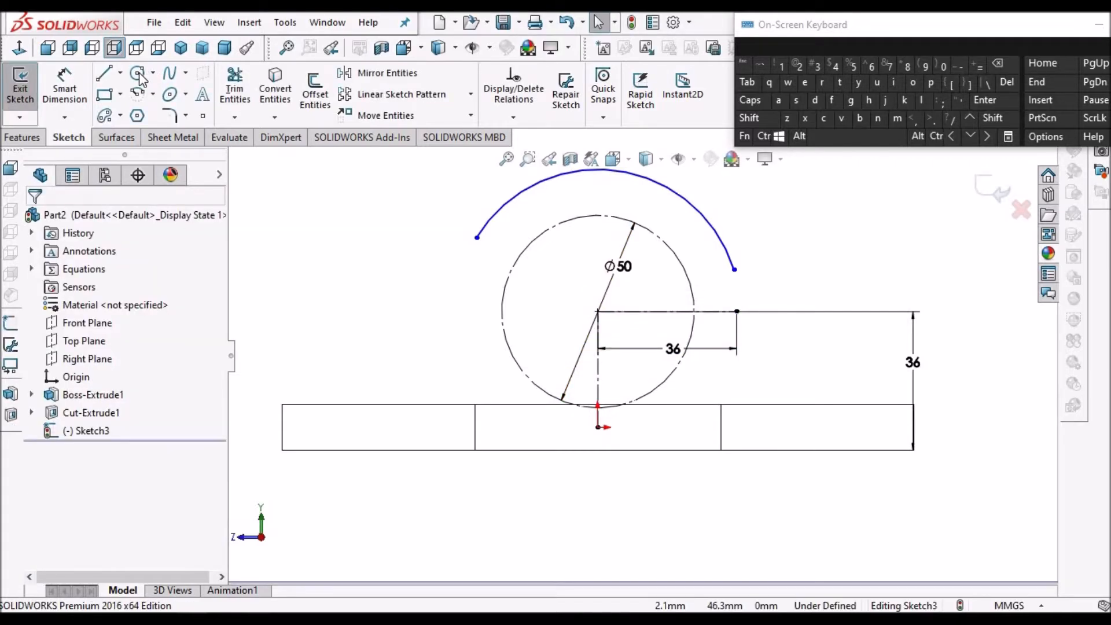
Sketch a circle of about 6.7 mm radius centred on the outer end of the 36 mm horizontal centerline.
click(137, 73)
click(737, 311)
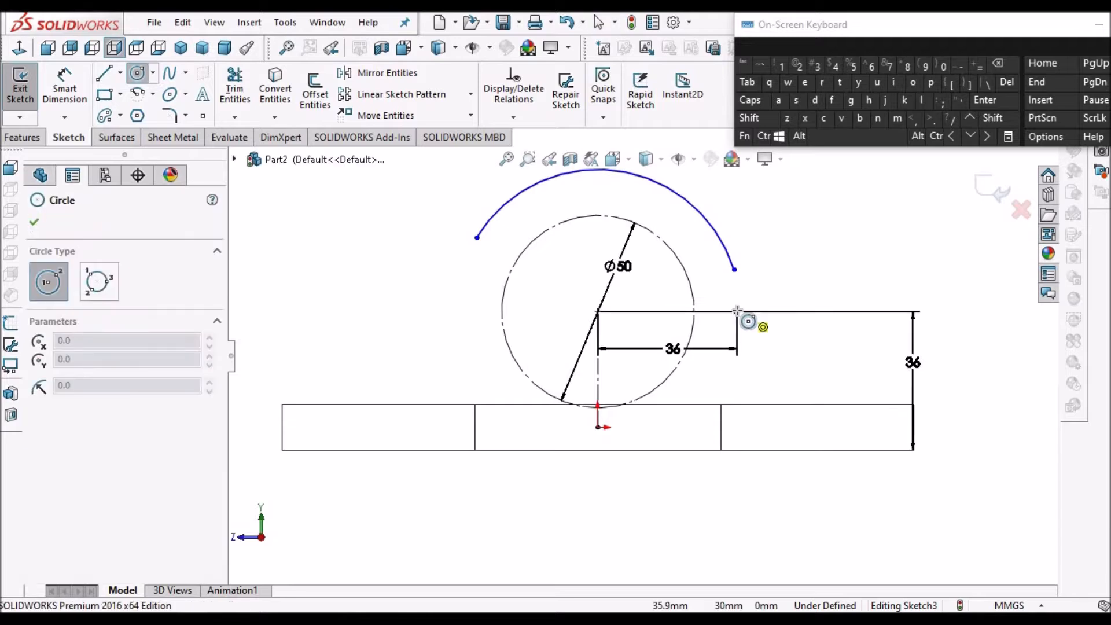
click(751, 291)
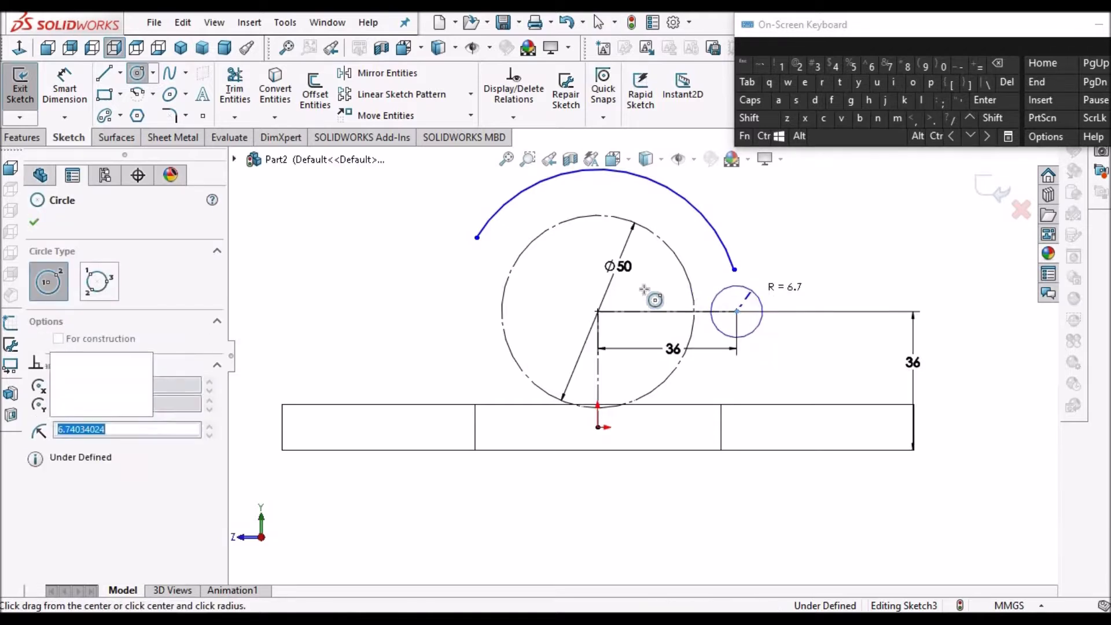
right_click(780, 250)
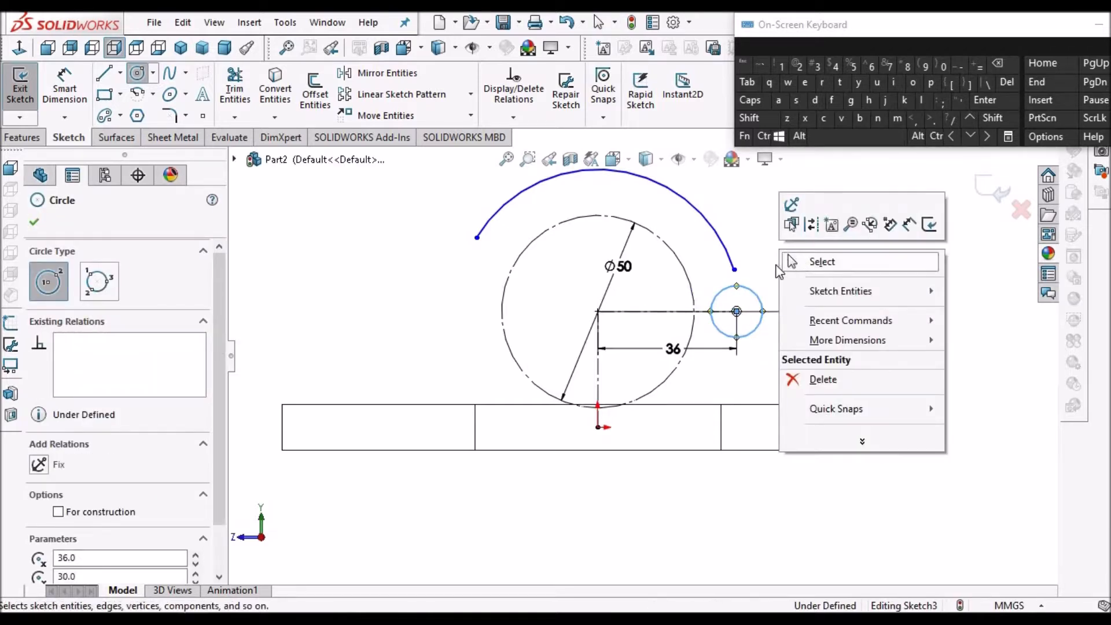
click(789, 261)
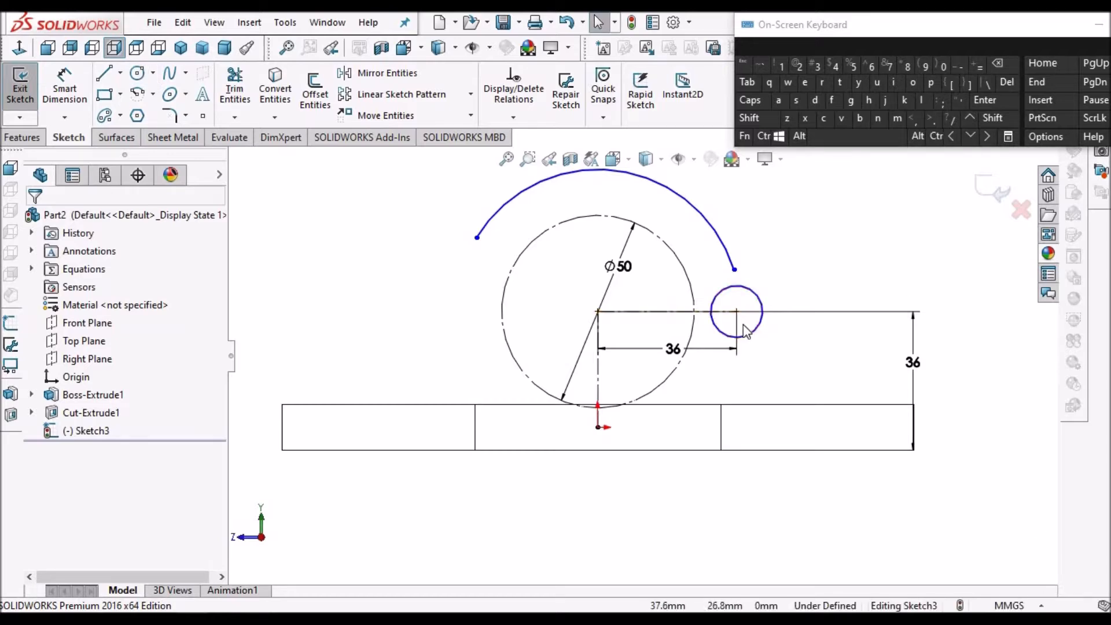
Dimension the small circle's diameter as 10 mm.
click(69, 88)
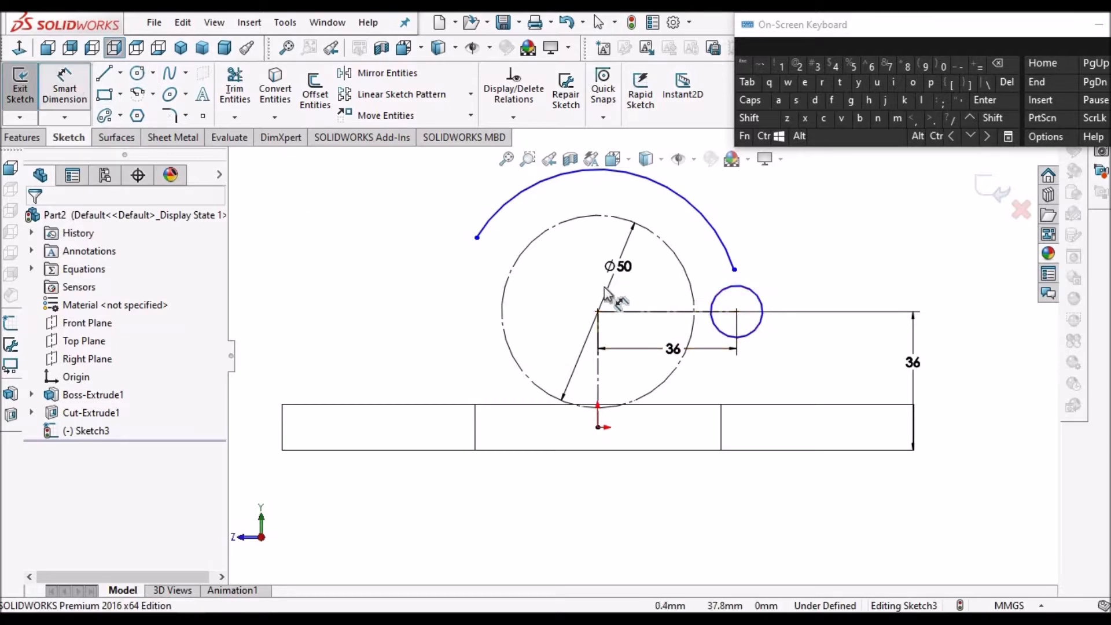
click(756, 328)
click(796, 269)
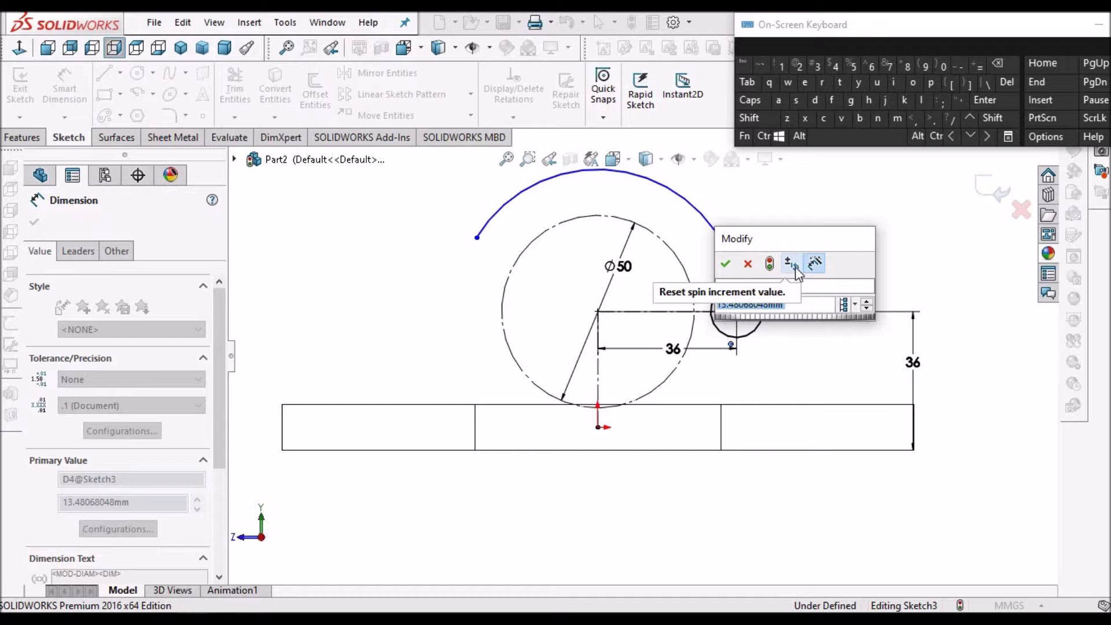
text(10)
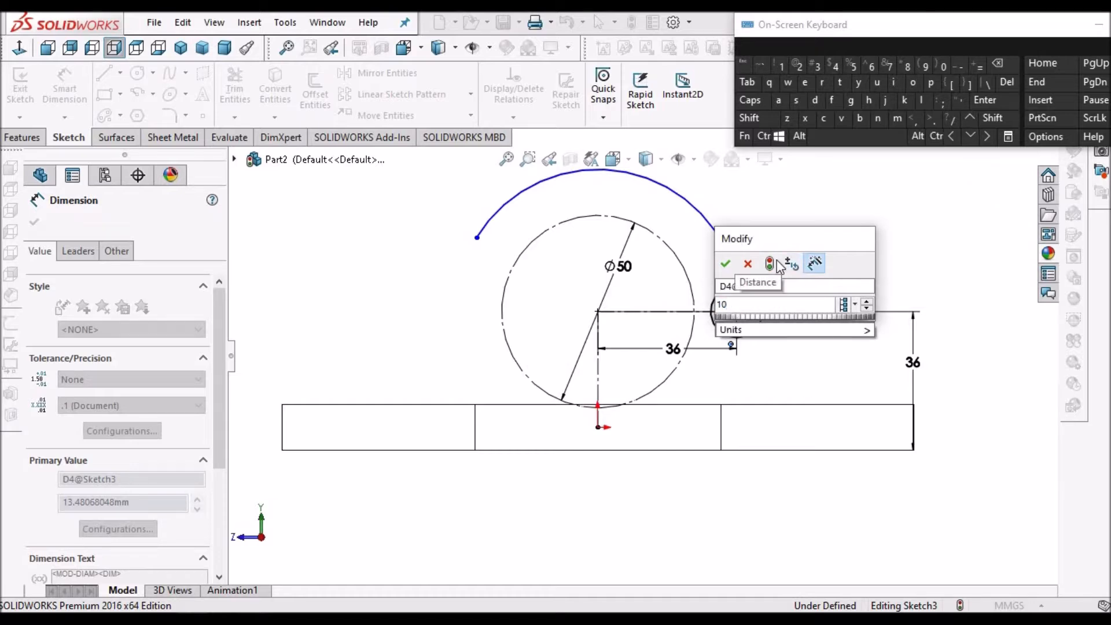
click(770, 264)
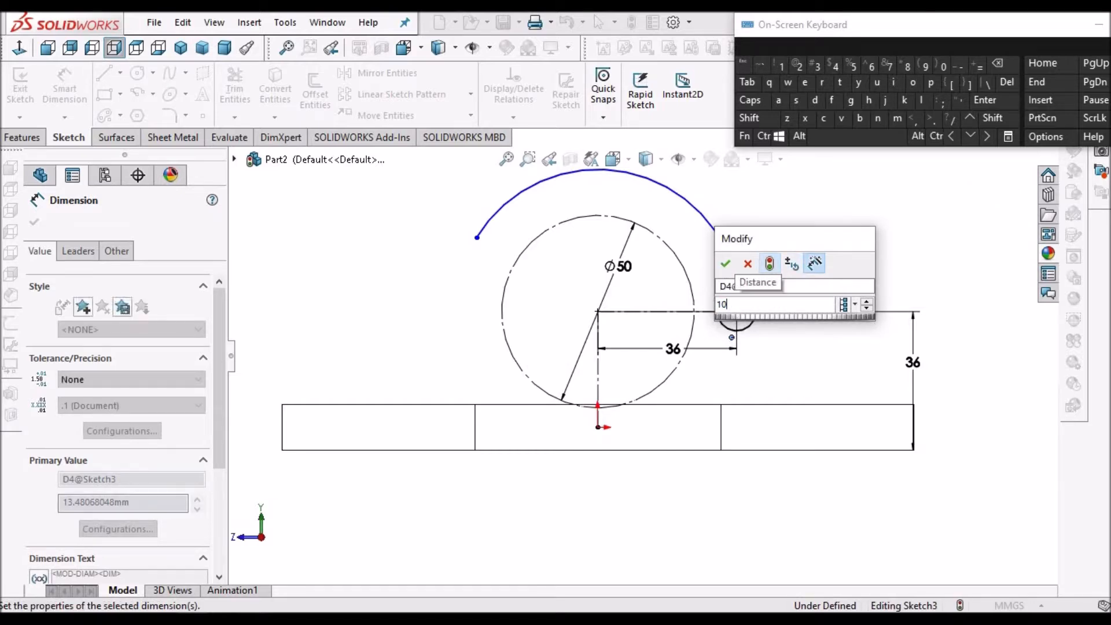
key(Return)
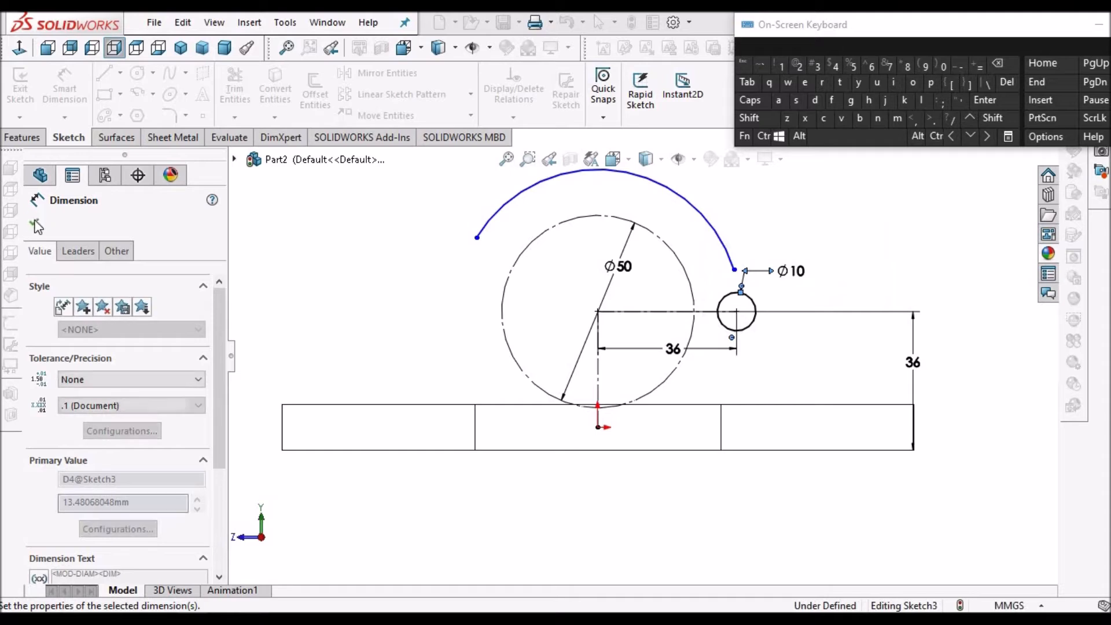
click(435, 273)
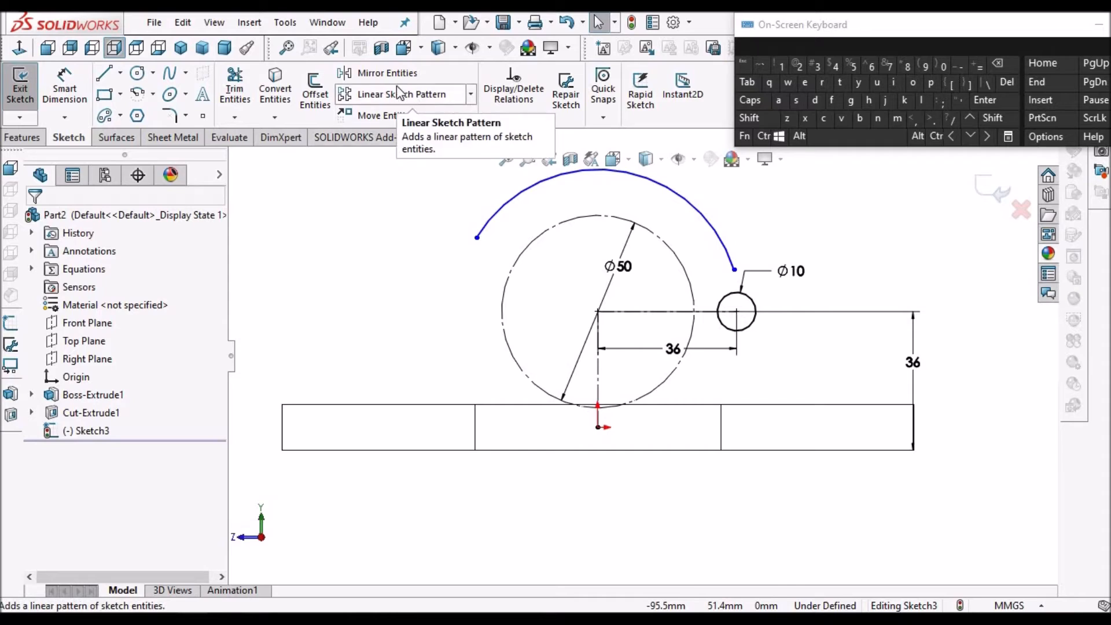
Mirror the 10 mm circle about the vertical centerline, keeping the original.
click(385, 73)
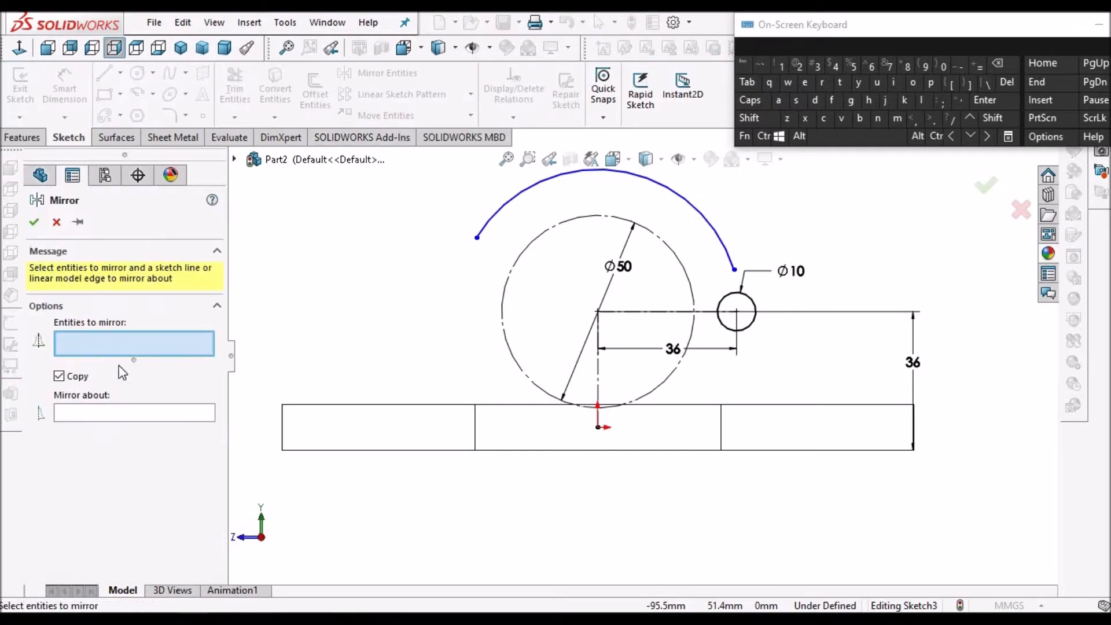
click(751, 305)
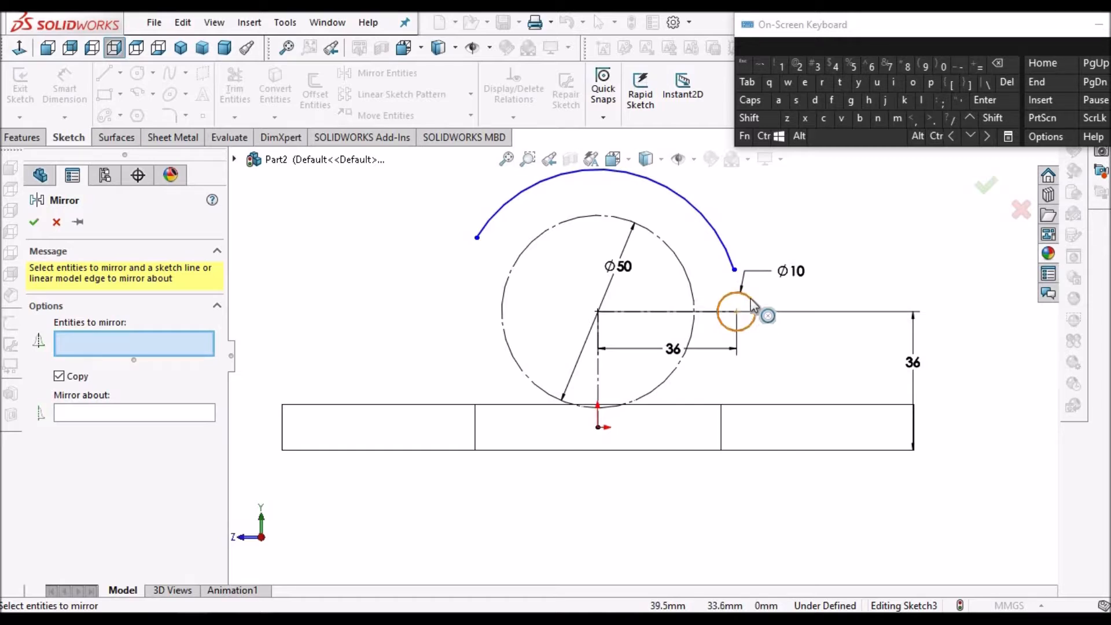
click(157, 418)
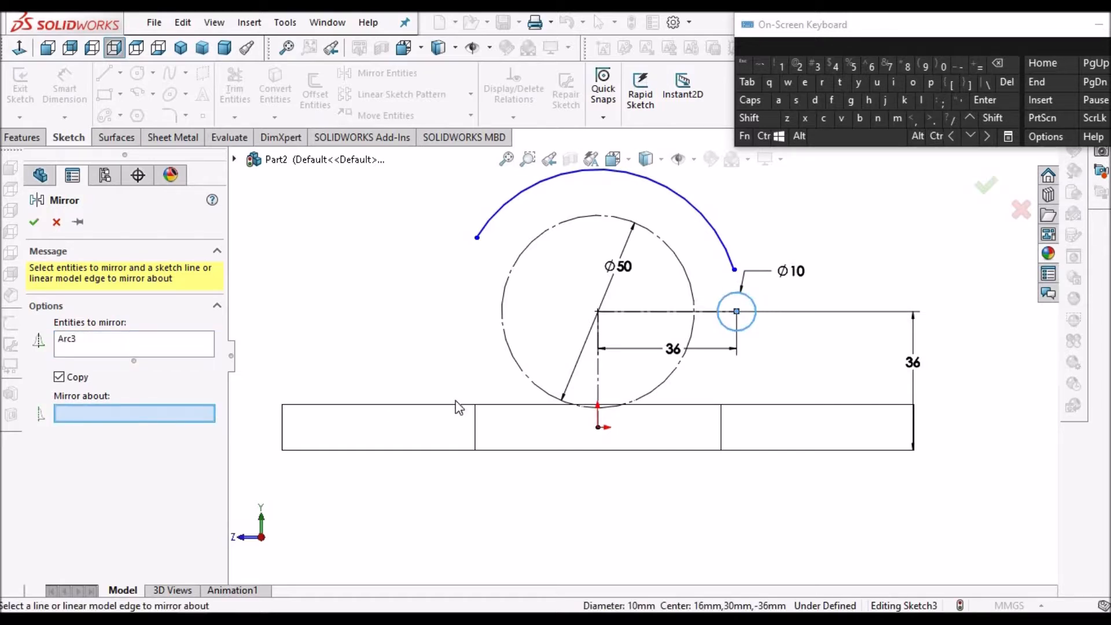
click(598, 376)
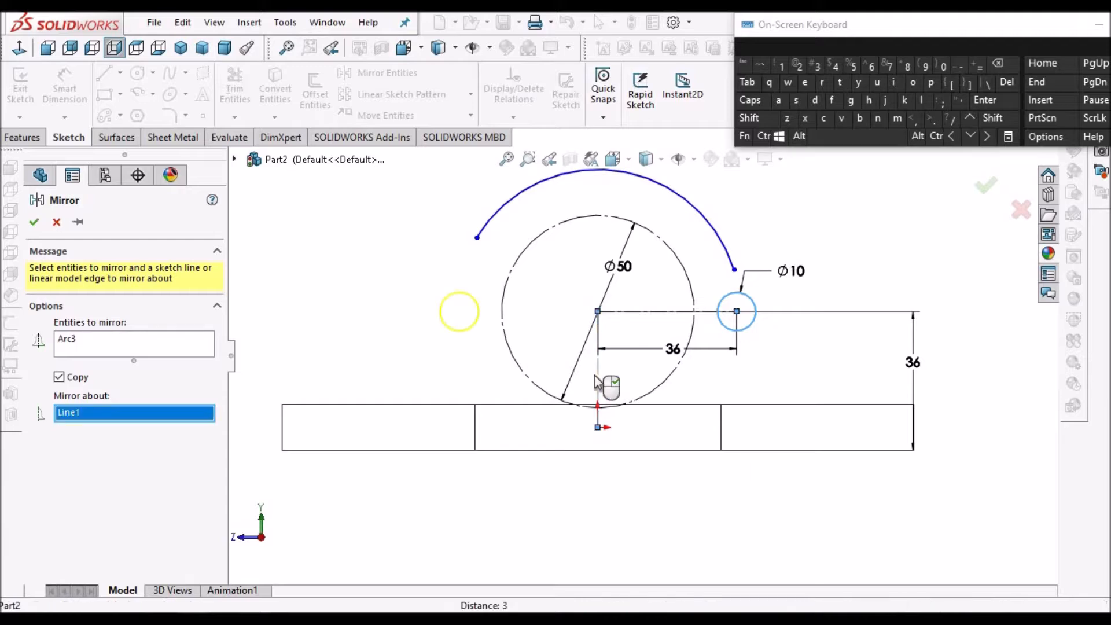
key(Return)
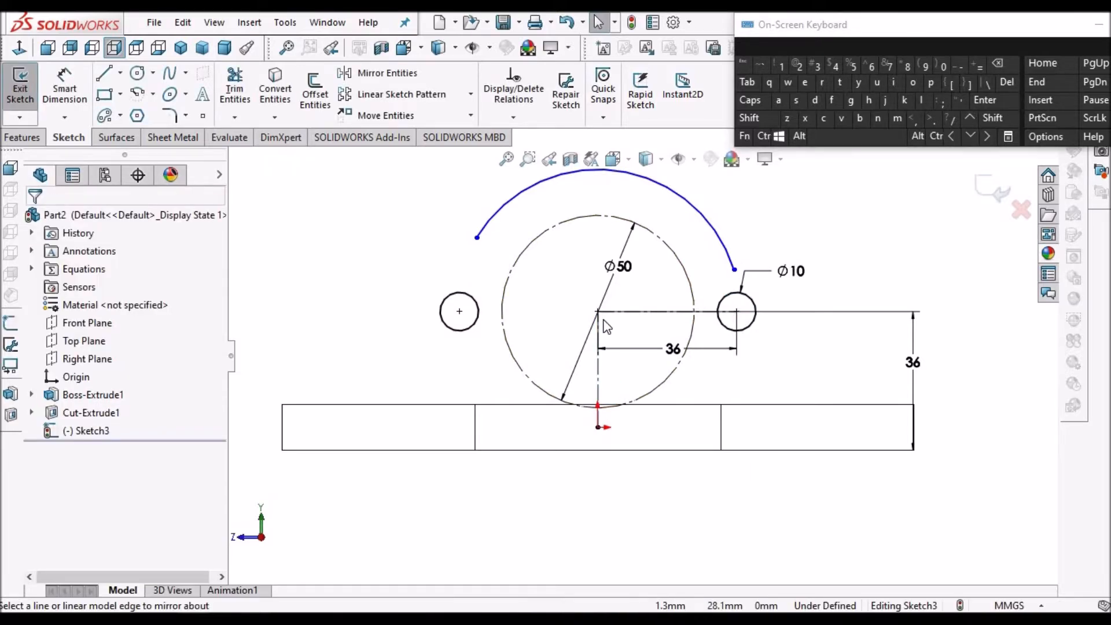
Sketch a centre-point arc spanning about 201° around the outer side of the left 10 mm hole, concentric with it.
click(140, 95)
click(459, 312)
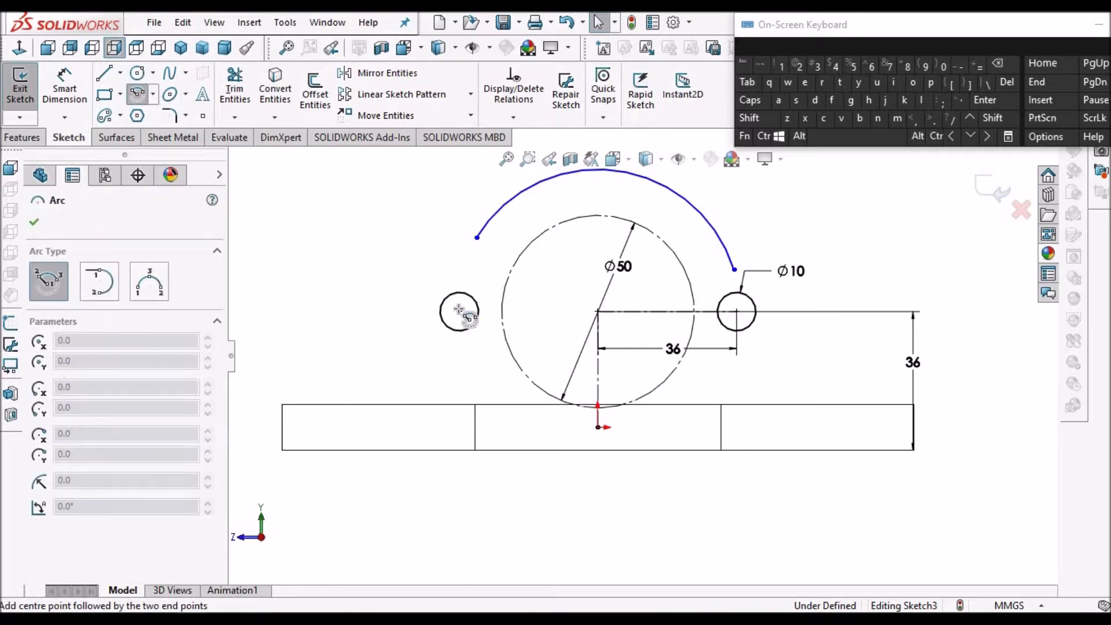
click(460, 257)
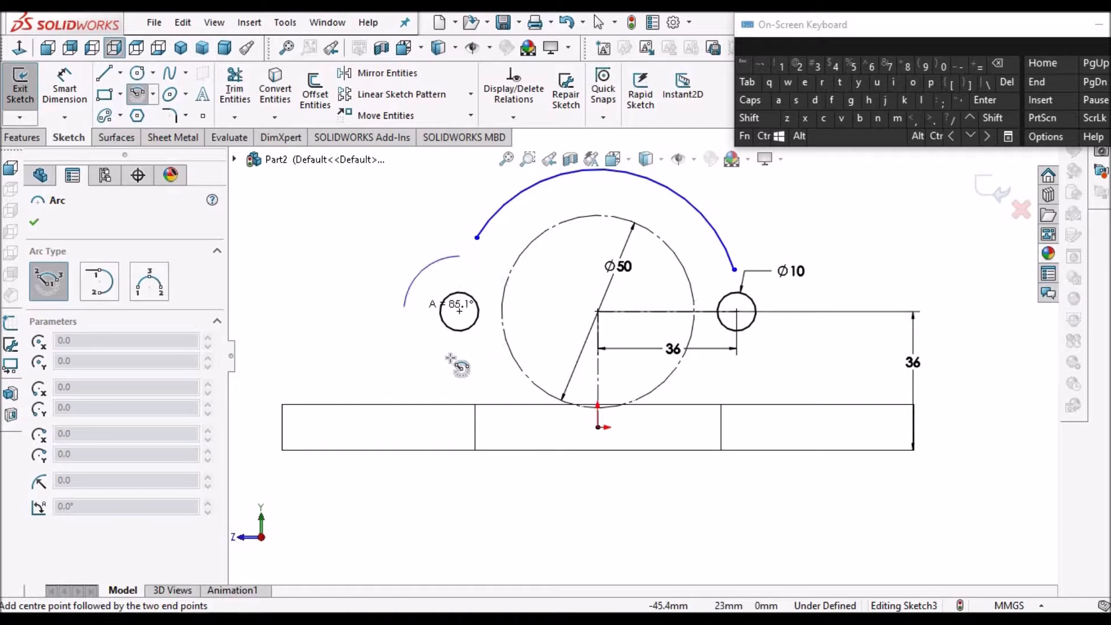
click(479, 364)
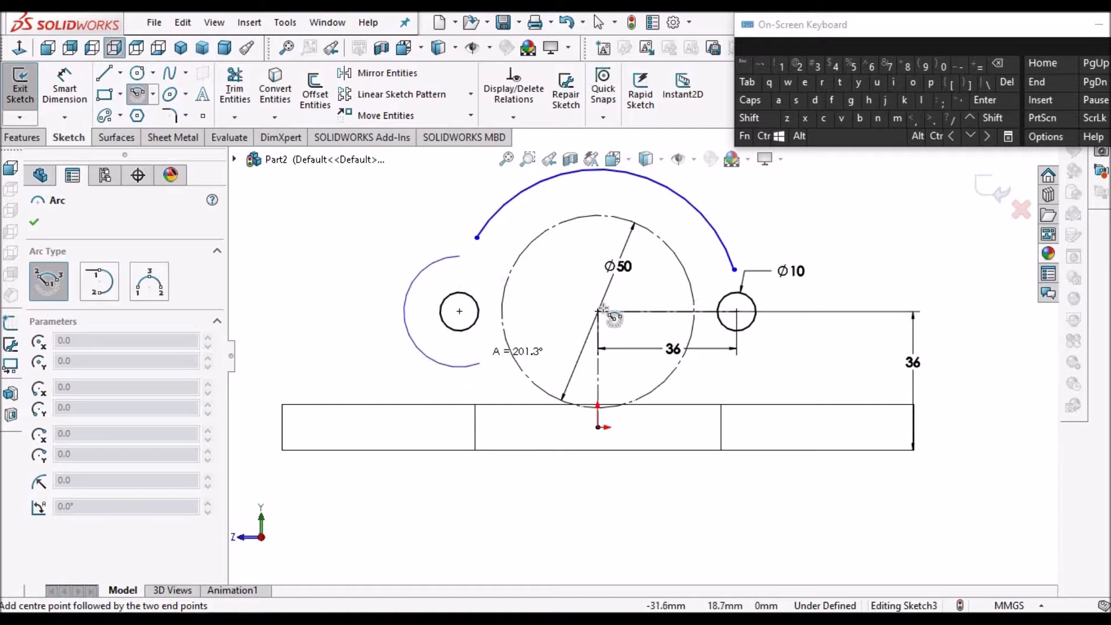
Sketch a centre-point arc of about 14.9 mm radius spanning about 149° around the outer side of the right 10 mm hole.
click(737, 312)
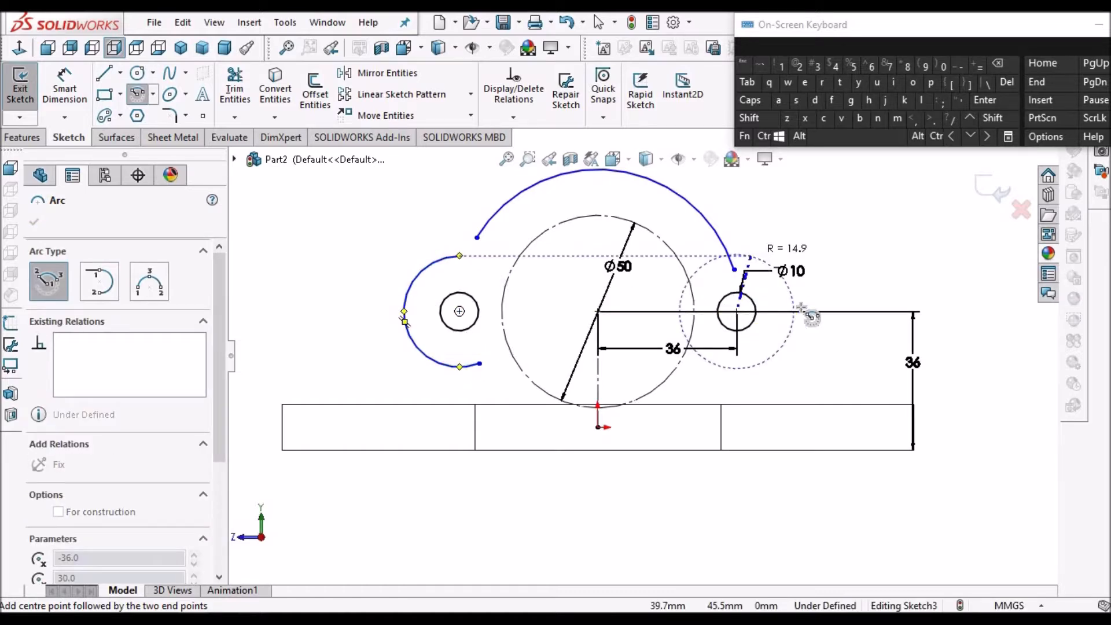
click(751, 254)
click(754, 368)
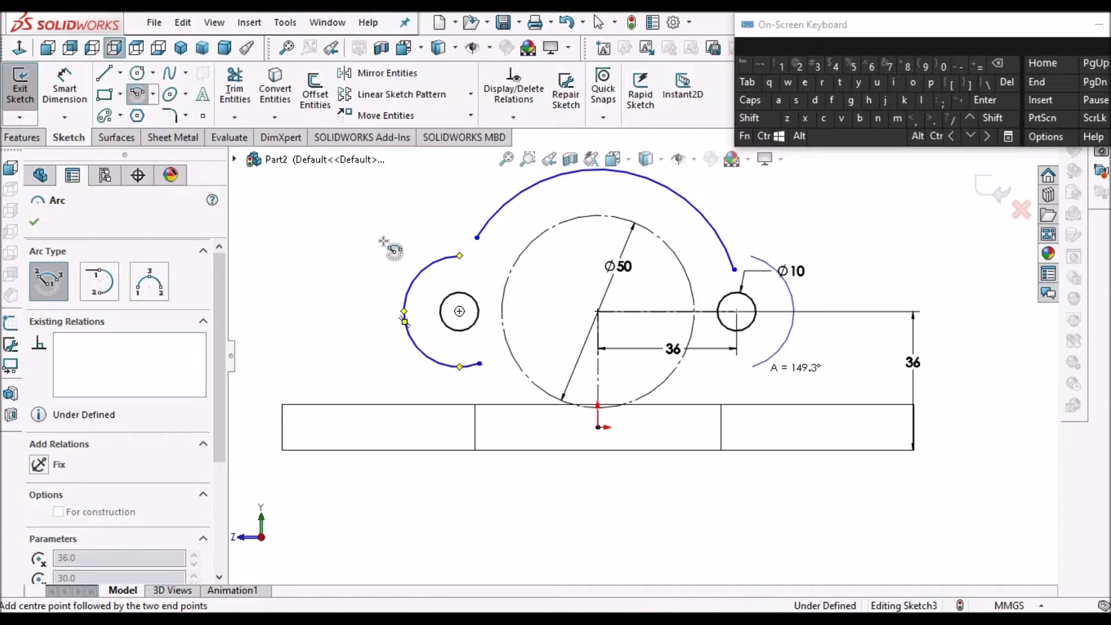
right_click(380, 235)
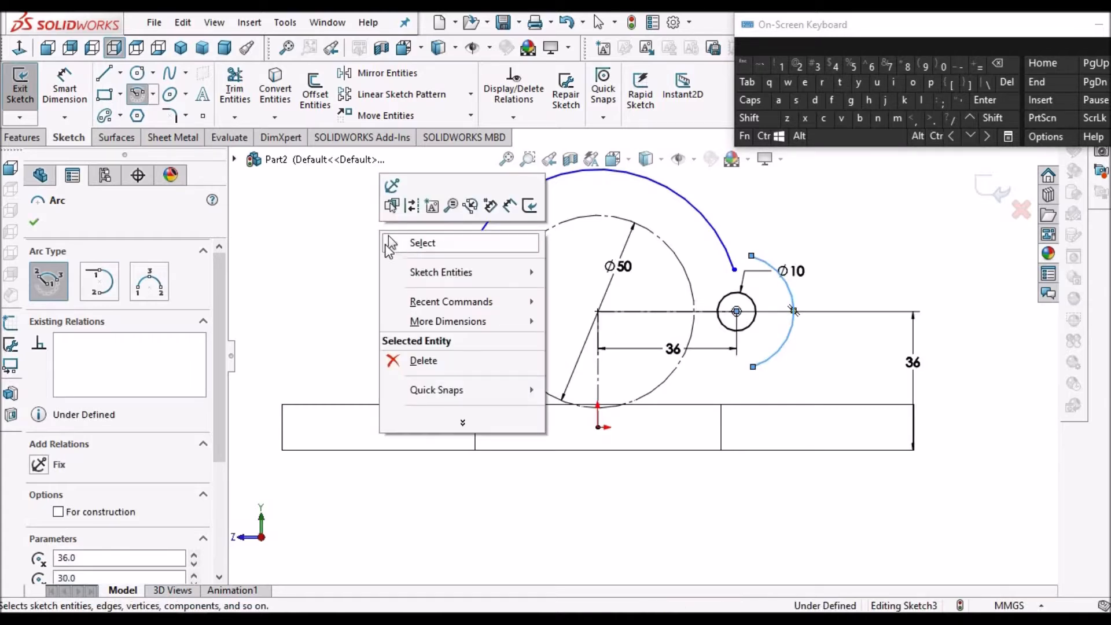
click(405, 242)
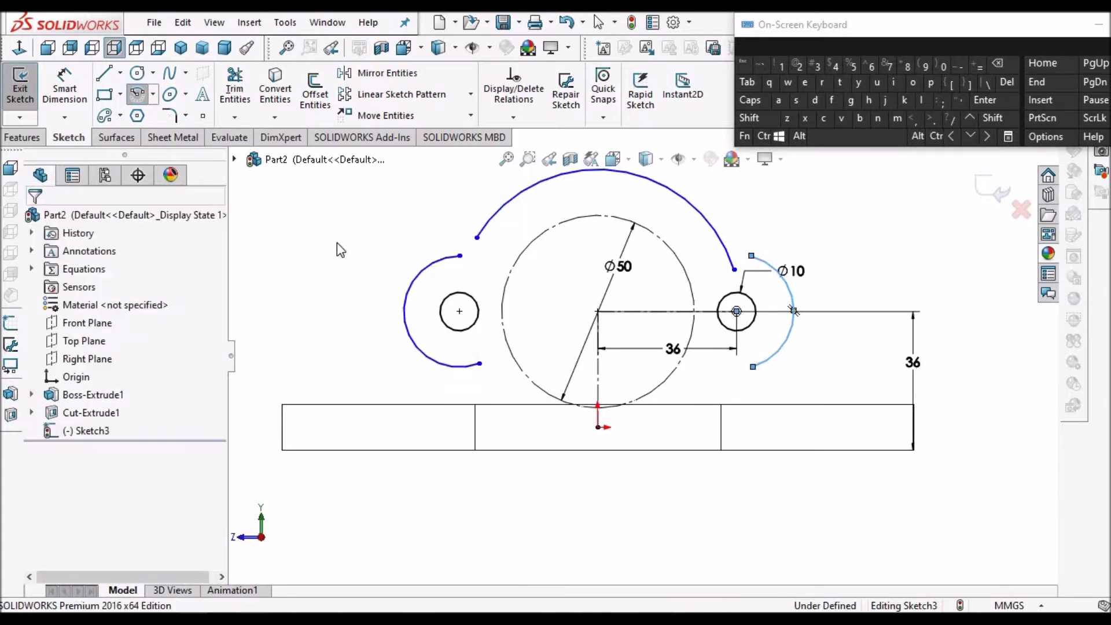
Merge both ends of the large upper arc with the upper endpoints of the right and left lug arcs.
click(752, 256)
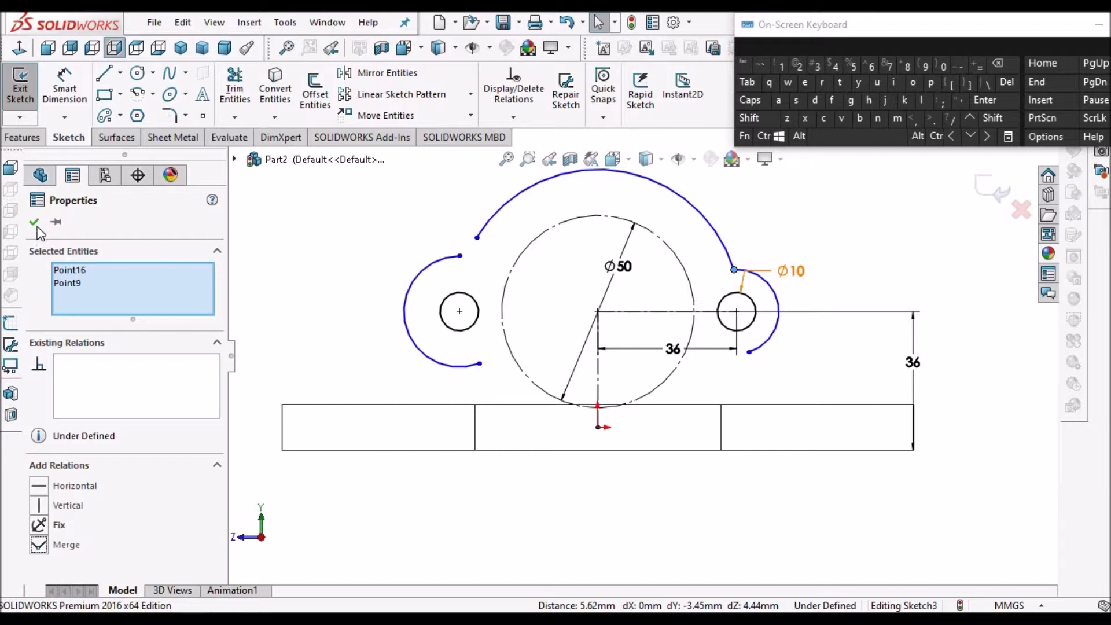
click(388, 229)
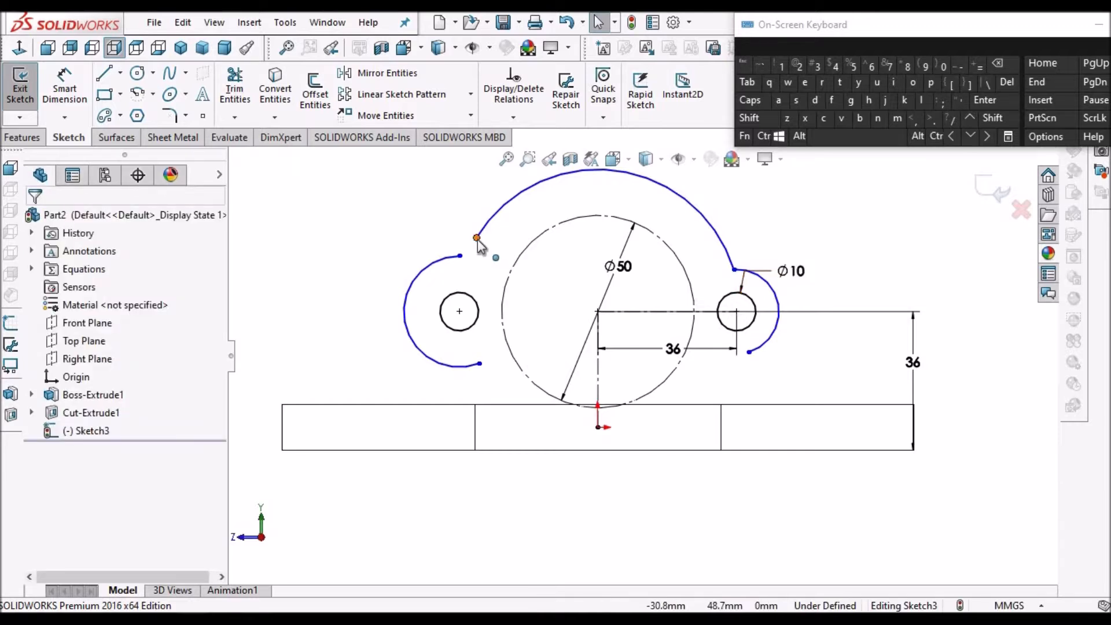
click(477, 238)
click(460, 256)
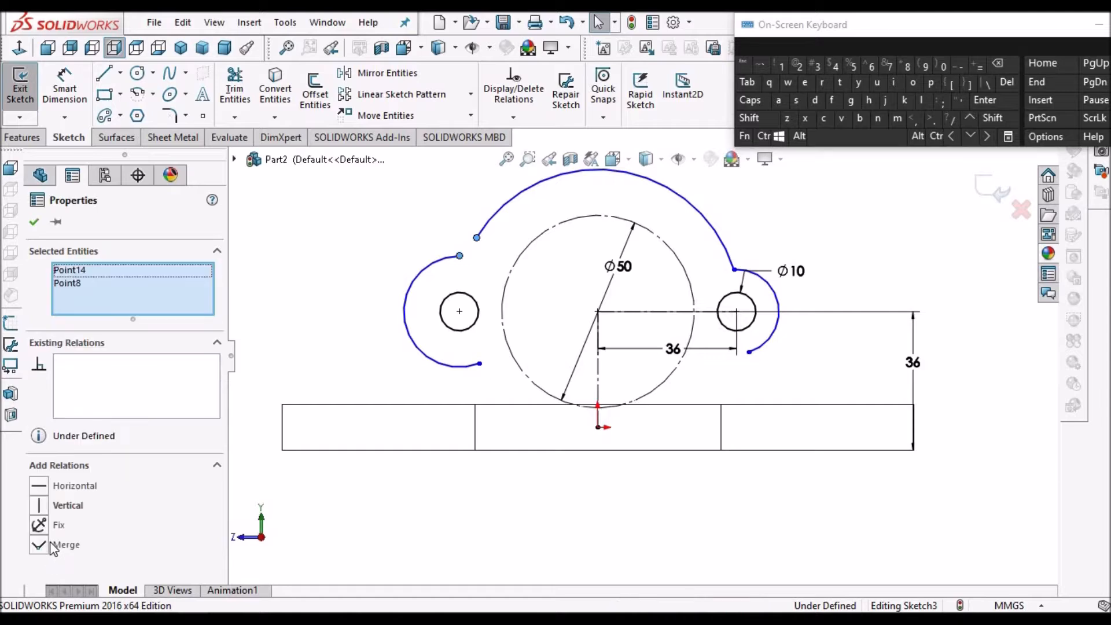
click(38, 544)
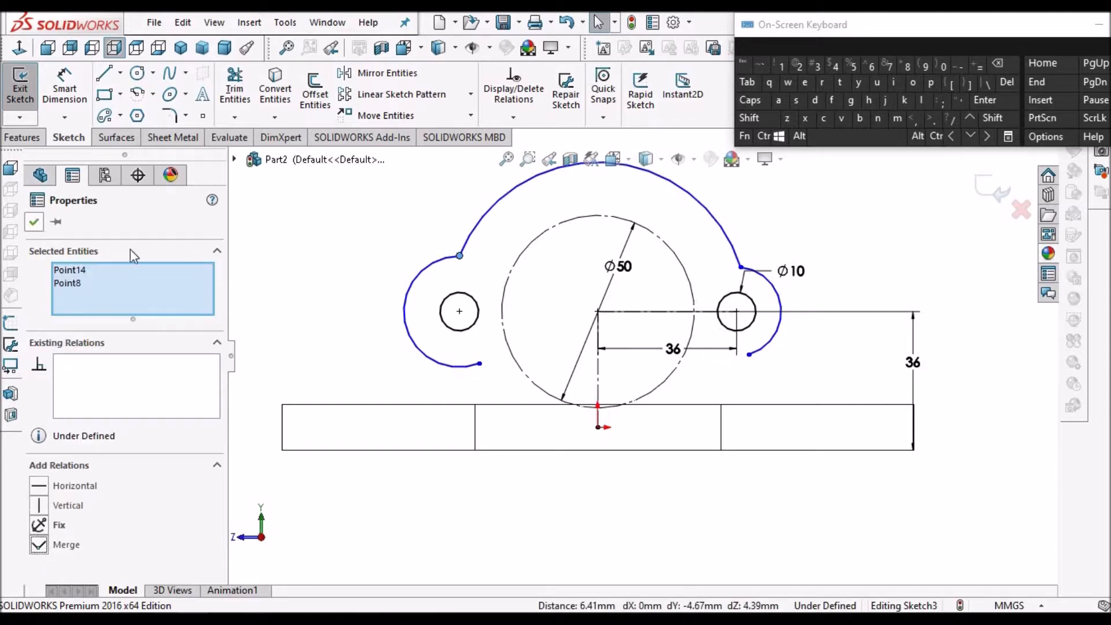
click(301, 257)
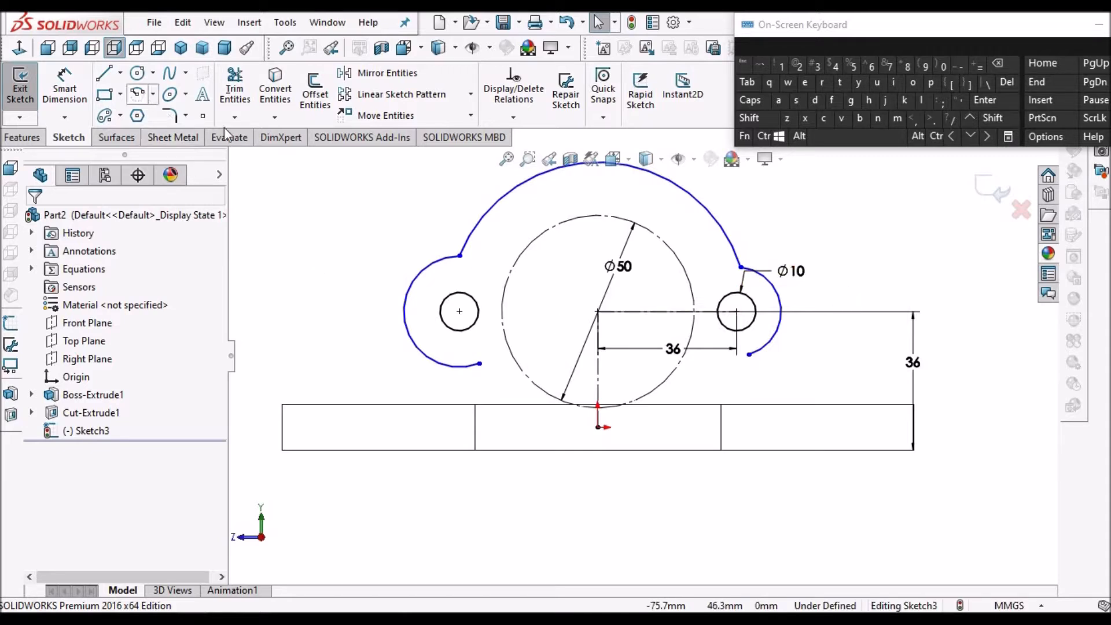
Sketch a centre-point arc of about 31.2 mm radius below the construction circle, sharing its centre and spanning between the two lugs.
click(139, 97)
click(598, 313)
click(491, 362)
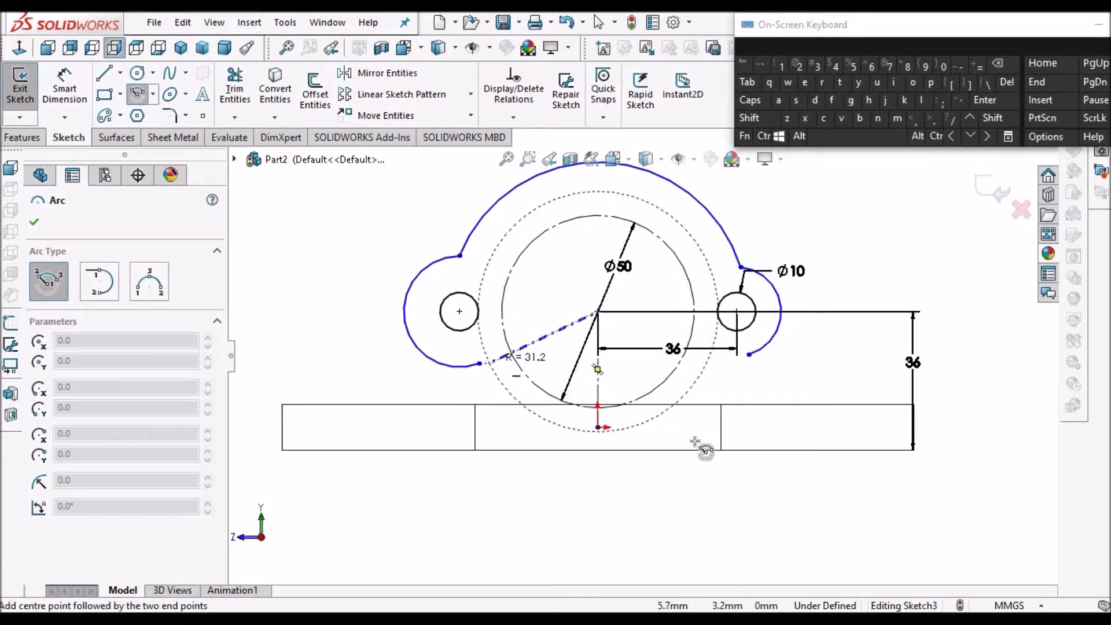
click(720, 377)
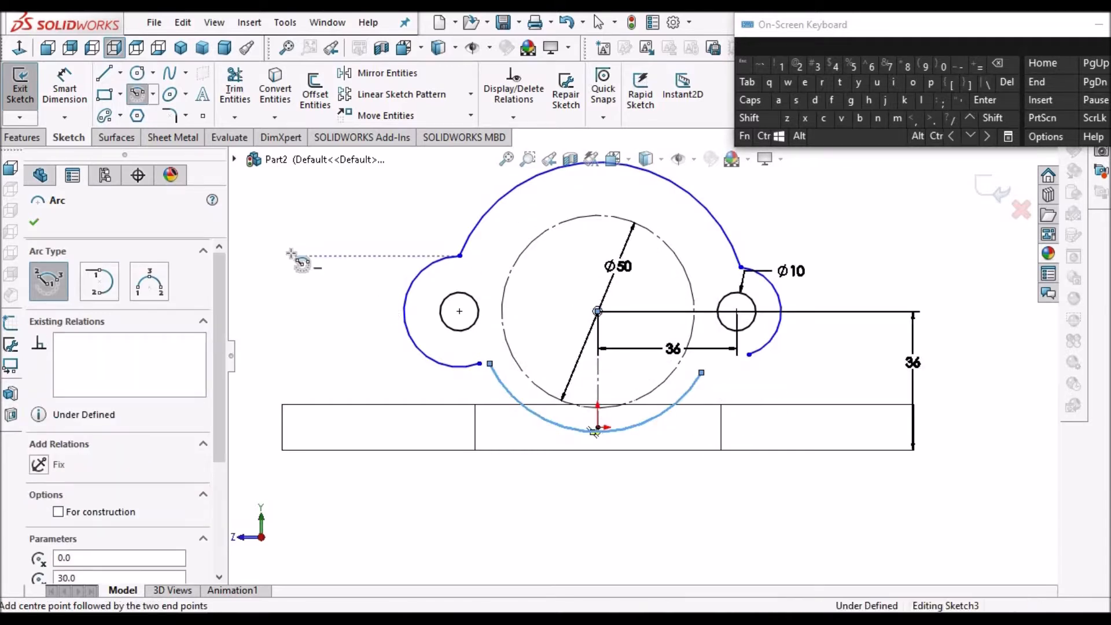
right_click(293, 255)
click(315, 267)
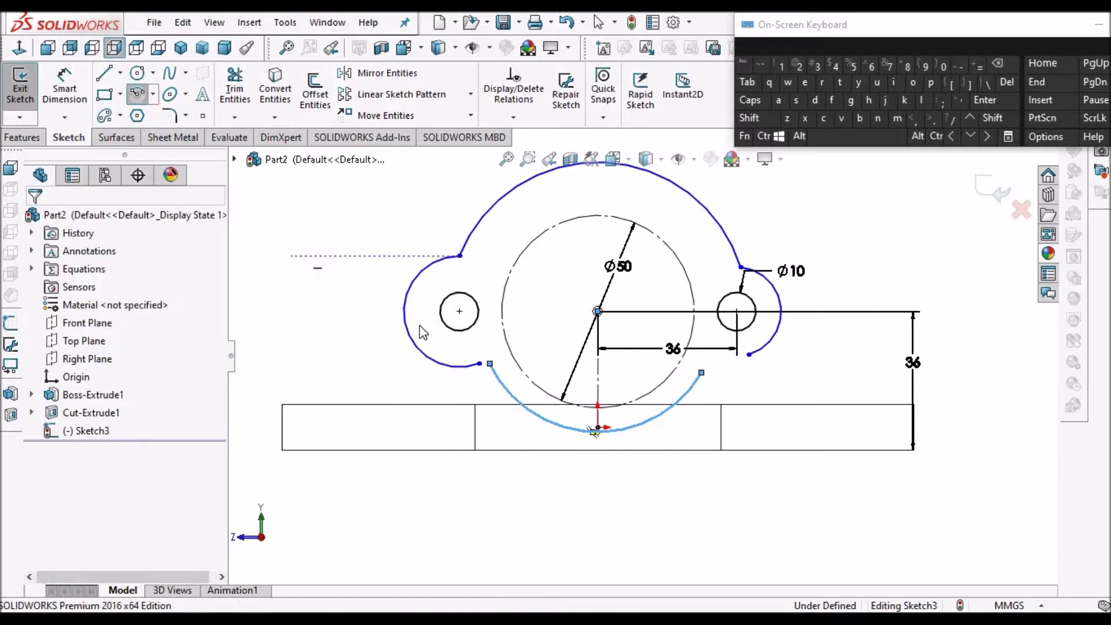
Merge the left end of the lower arc with the lower endpoint of the left lug arc.
click(489, 364)
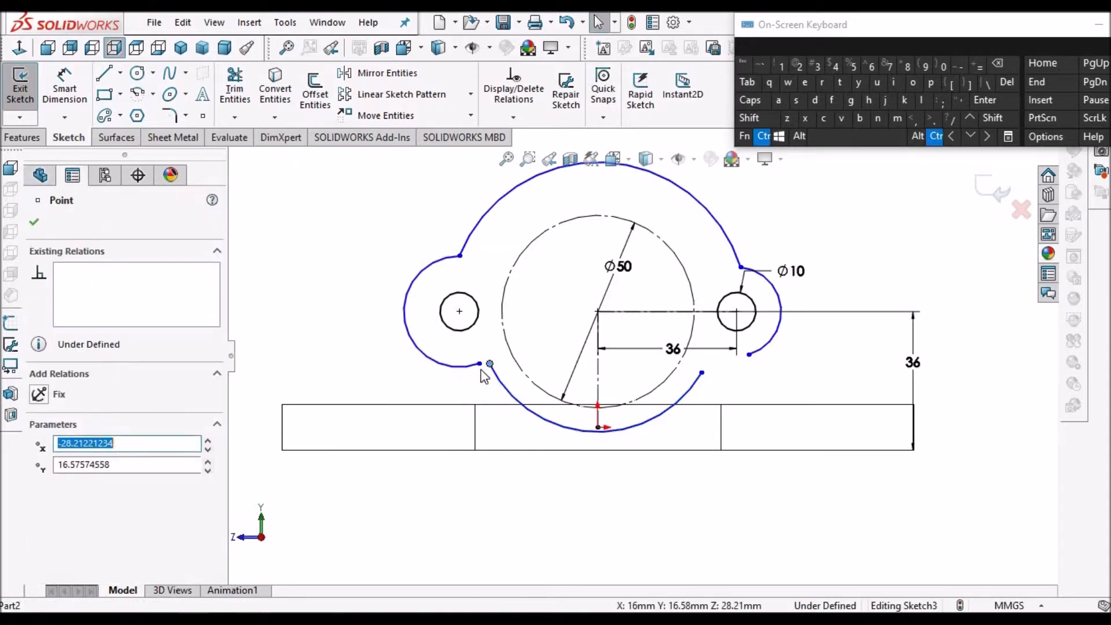
text(-30.7661429)
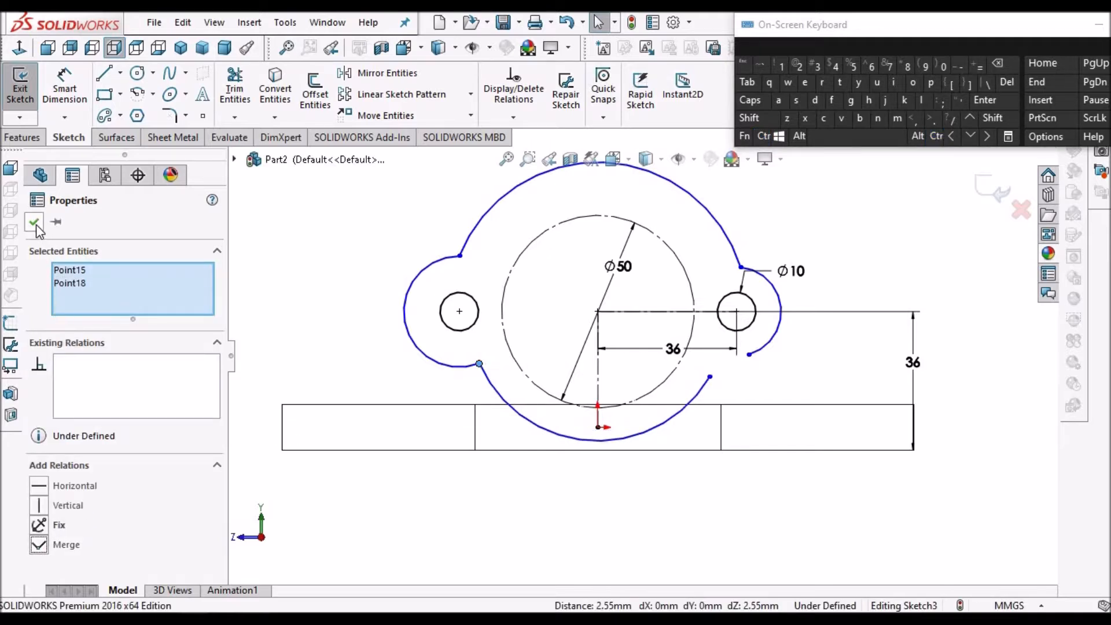
click(266, 238)
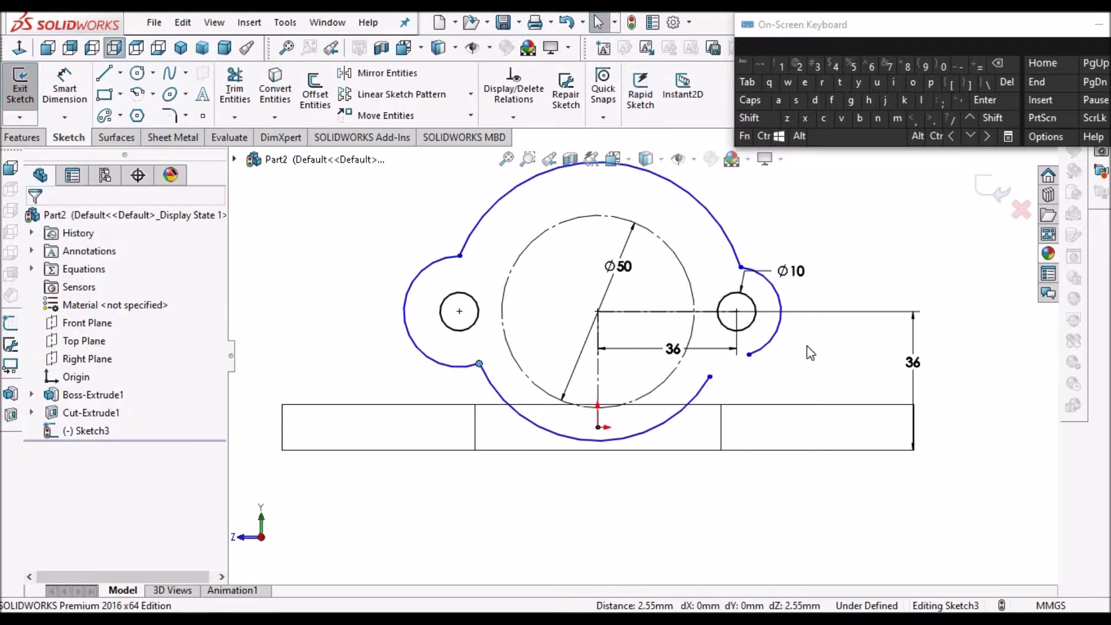
Merge the right end of the large lower arc with the lower endpoint of the right lug arc.
click(750, 354)
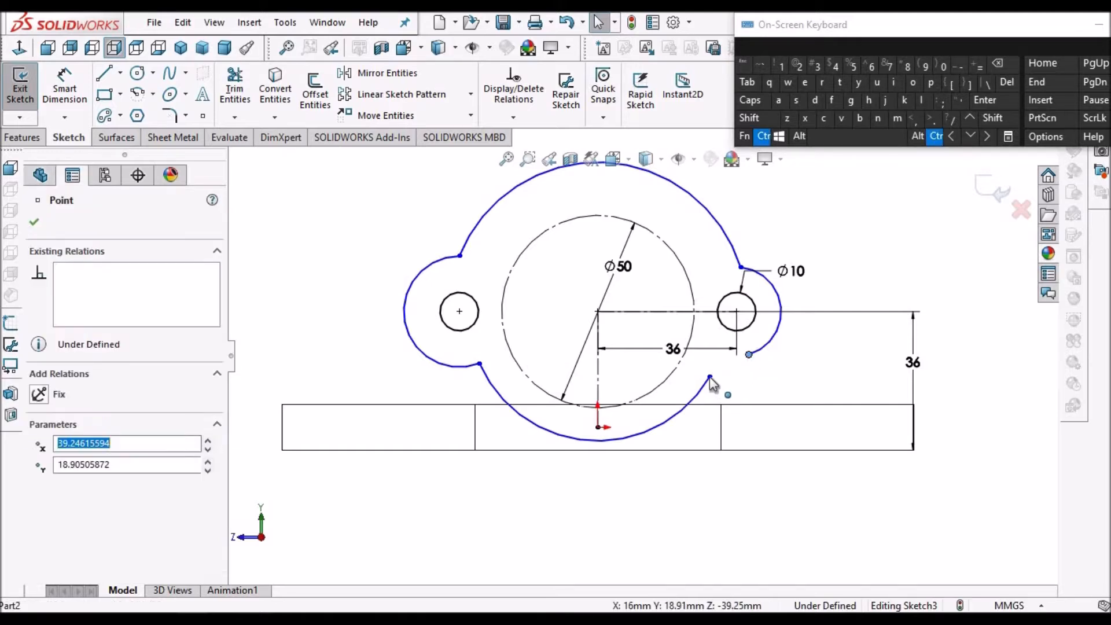
click(710, 378)
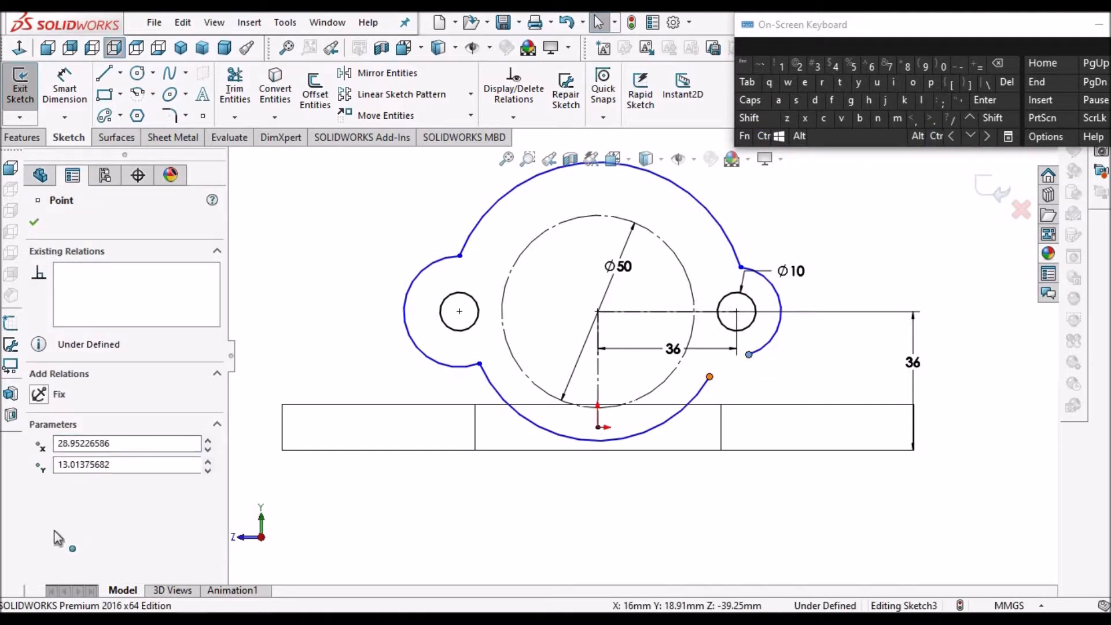
click(38, 545)
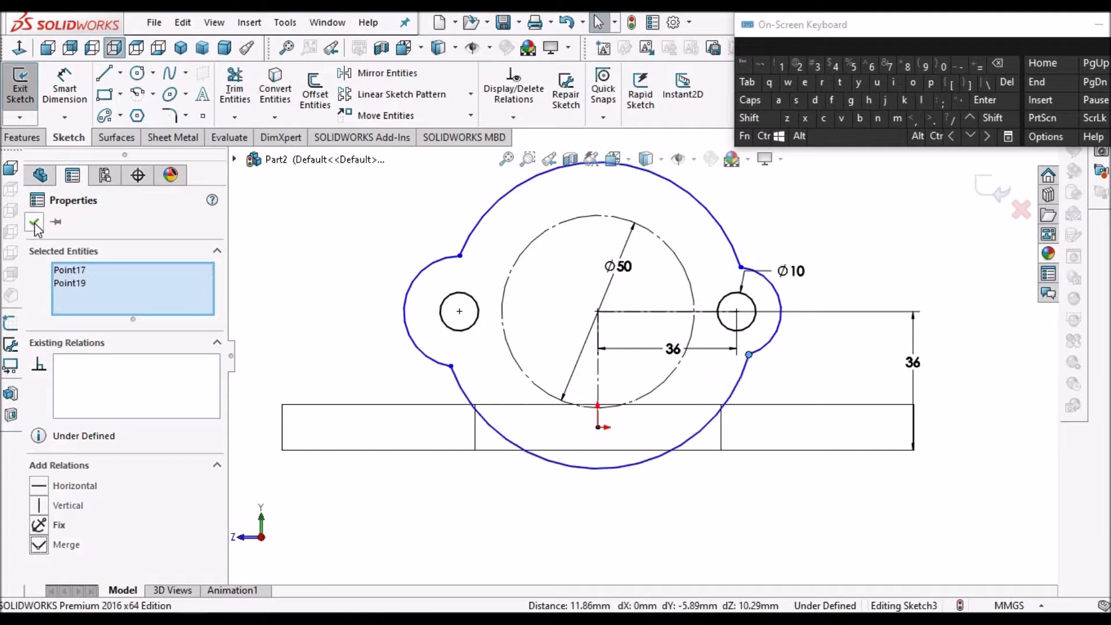
click(268, 245)
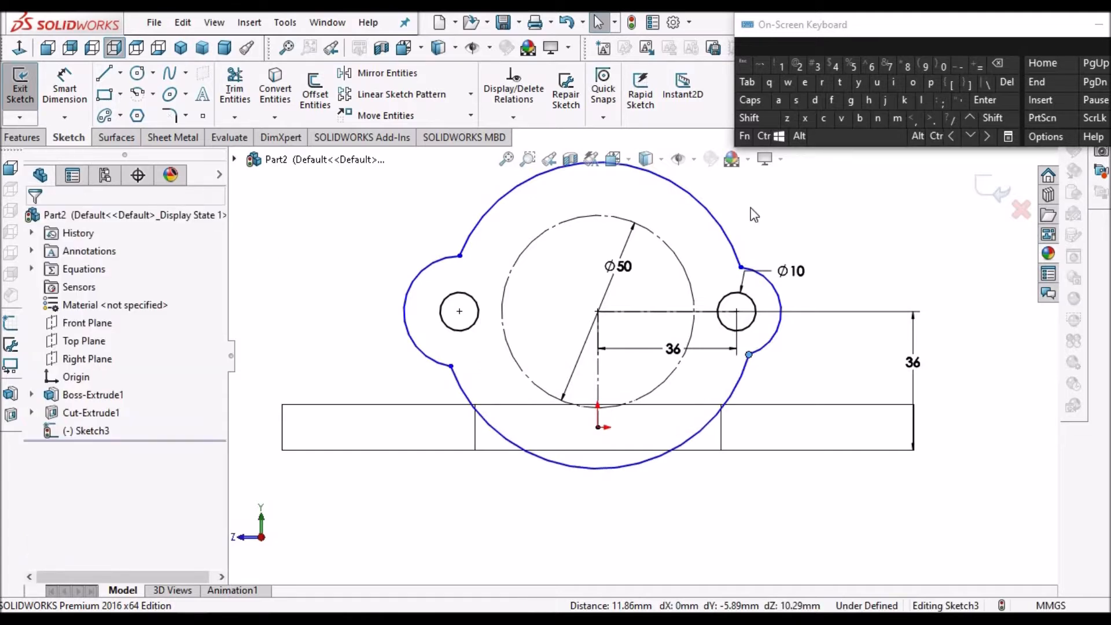
Make the large upper and lower housing arcs coradial.
click(605, 164)
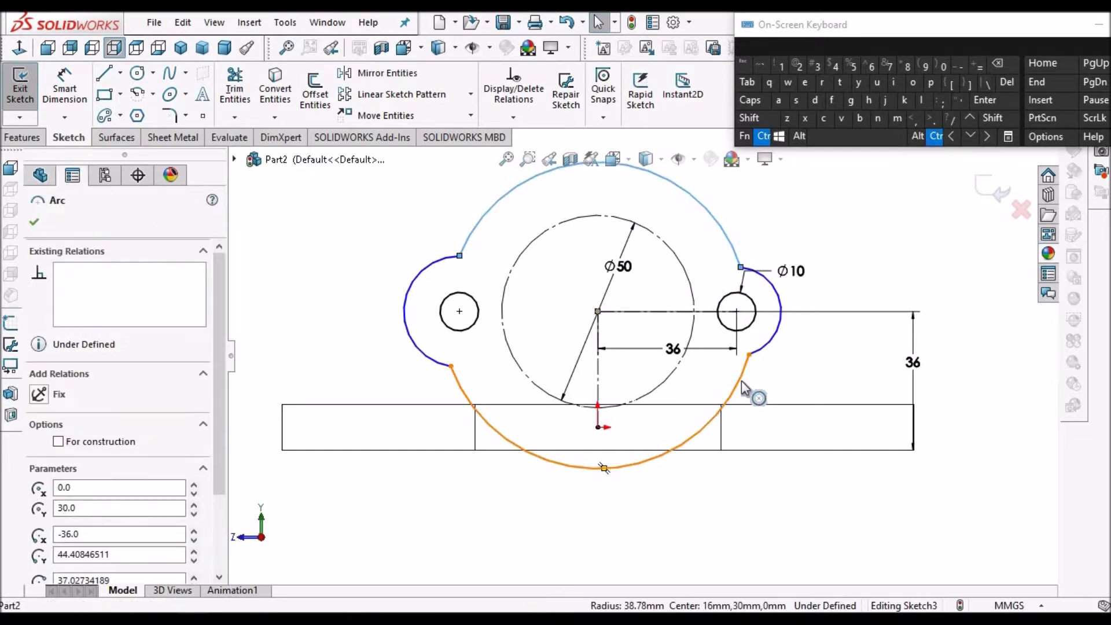
ctrl+click(604, 468)
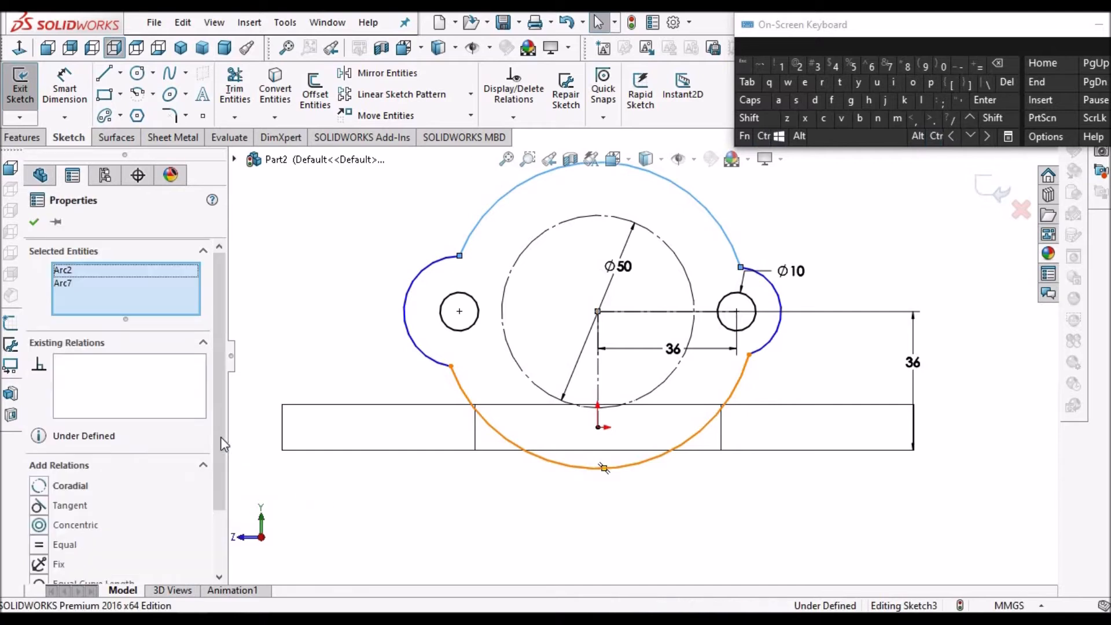
drag(218, 438, 208, 523)
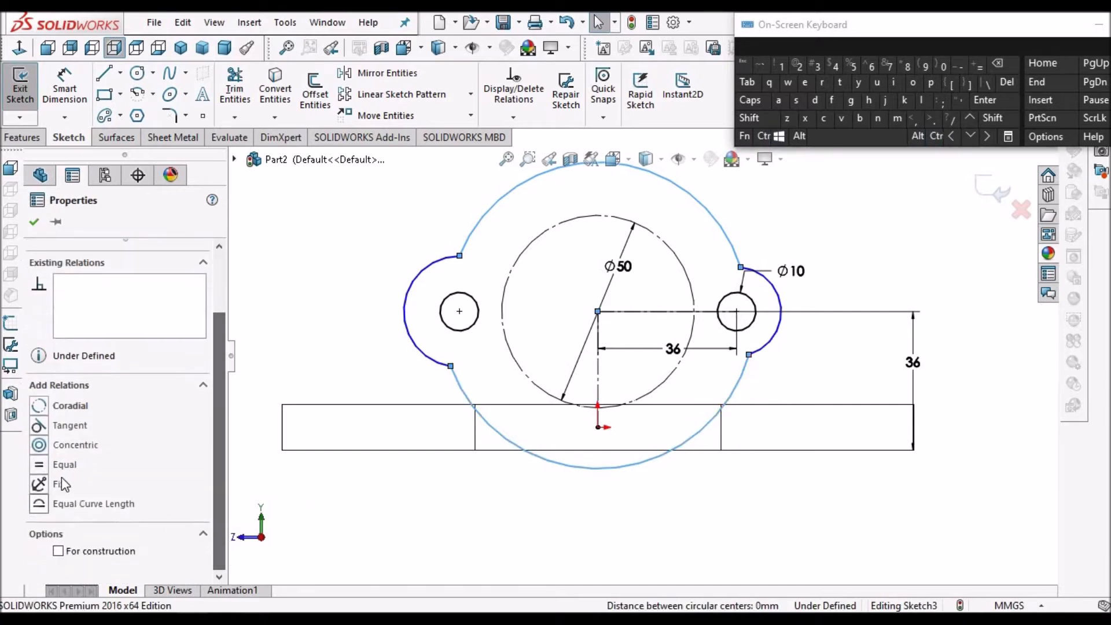
click(69, 406)
click(341, 272)
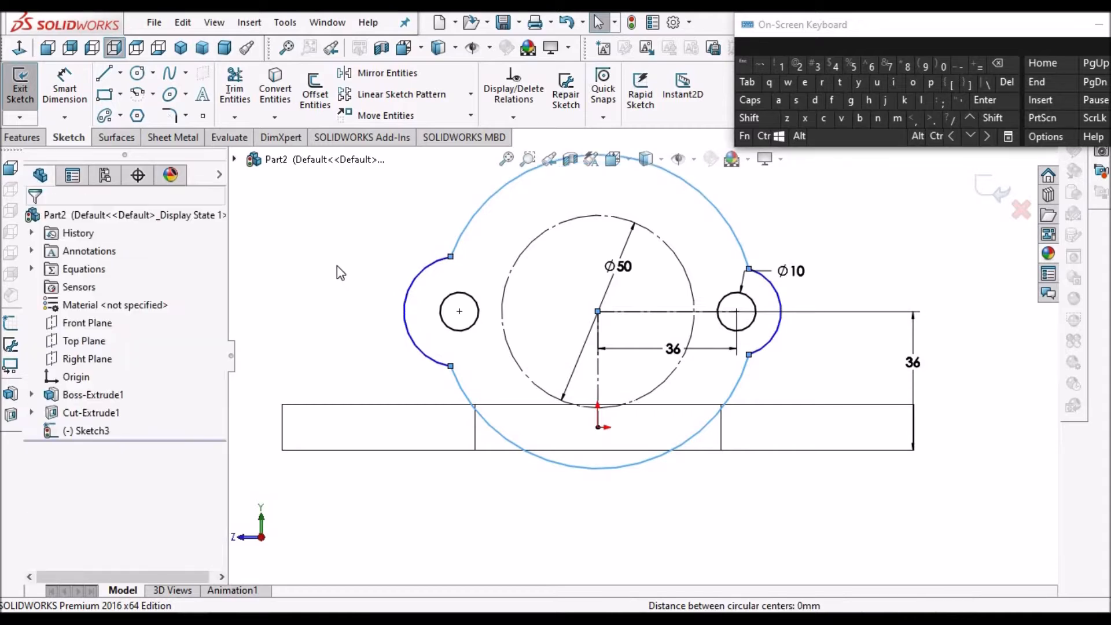
Add an equal relation between the right and left lug arcs.
click(773, 291)
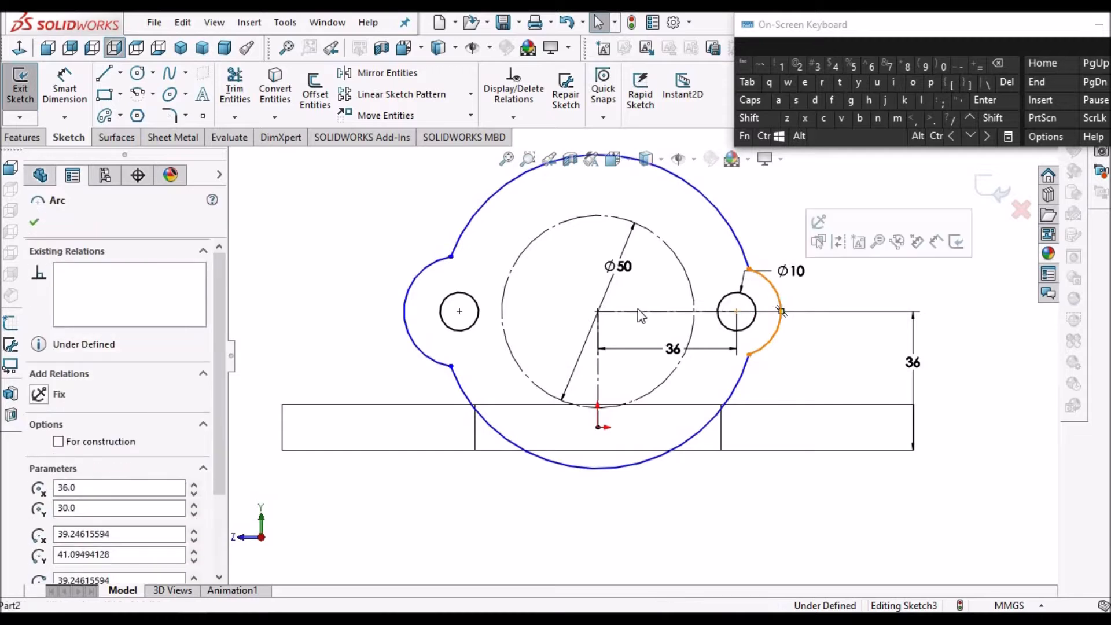
ctrl+click(426, 270)
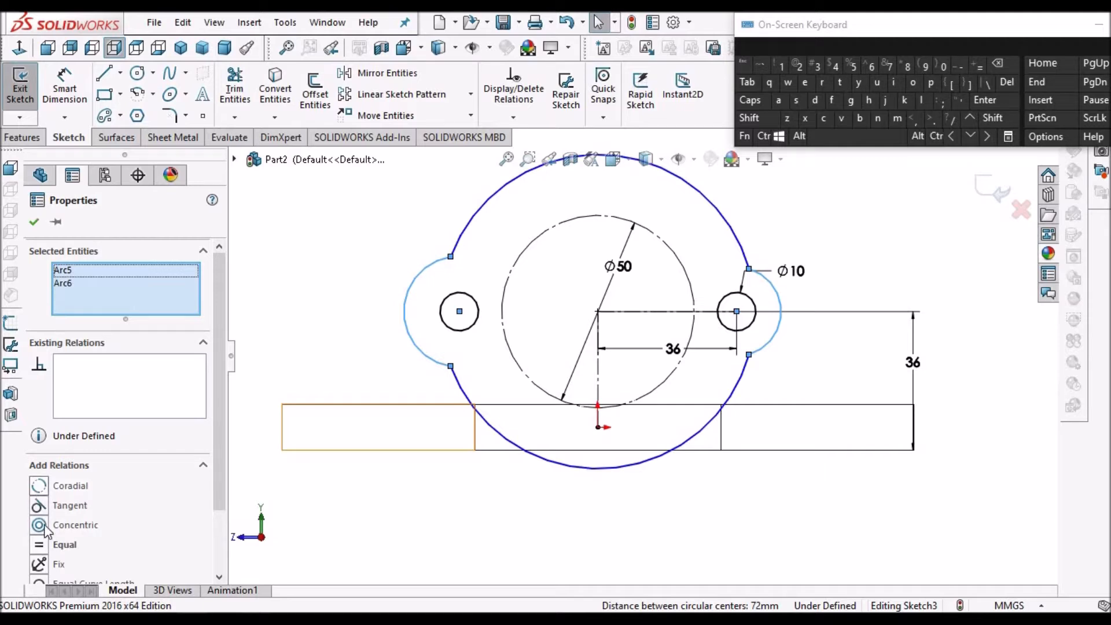
click(49, 545)
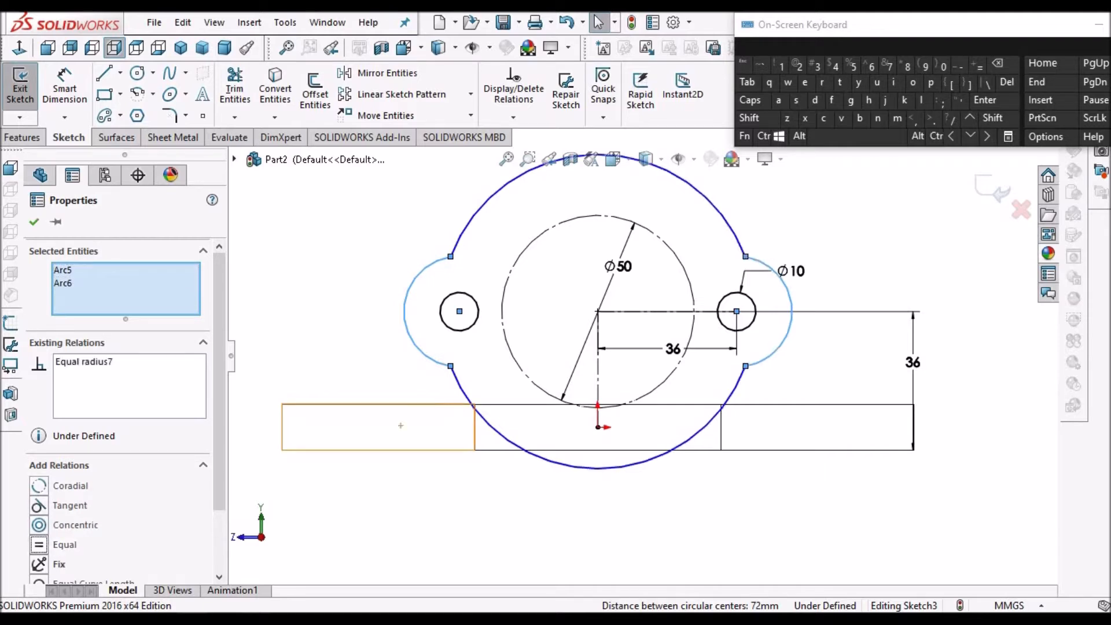
click(344, 246)
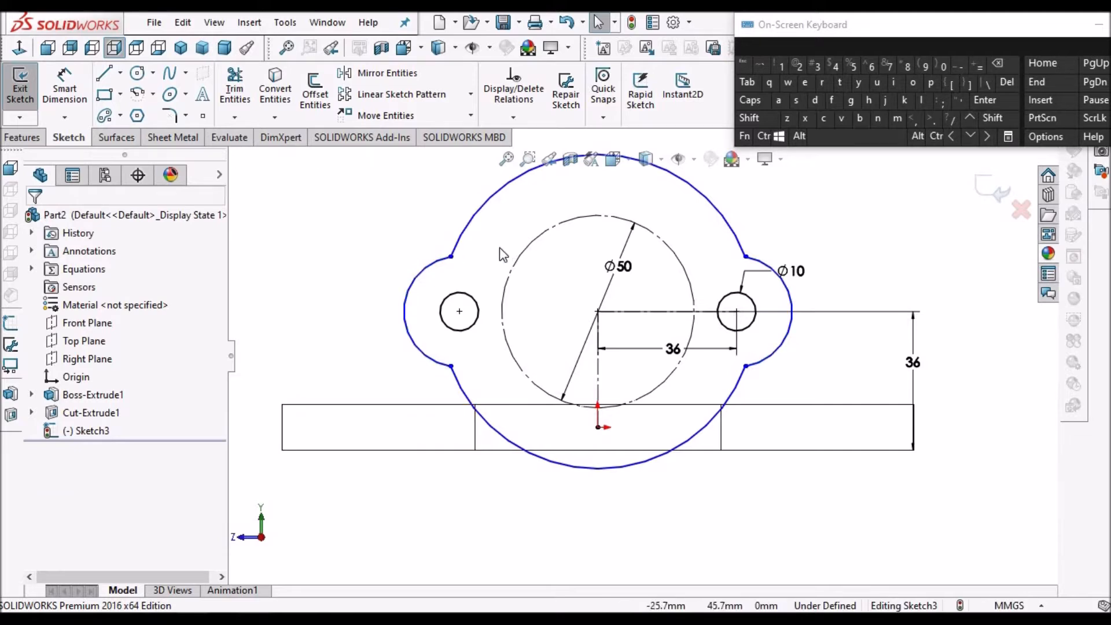
Dimension the large upper housing arc with a radius of 35 mm.
scroll(654, 237, up, 3)
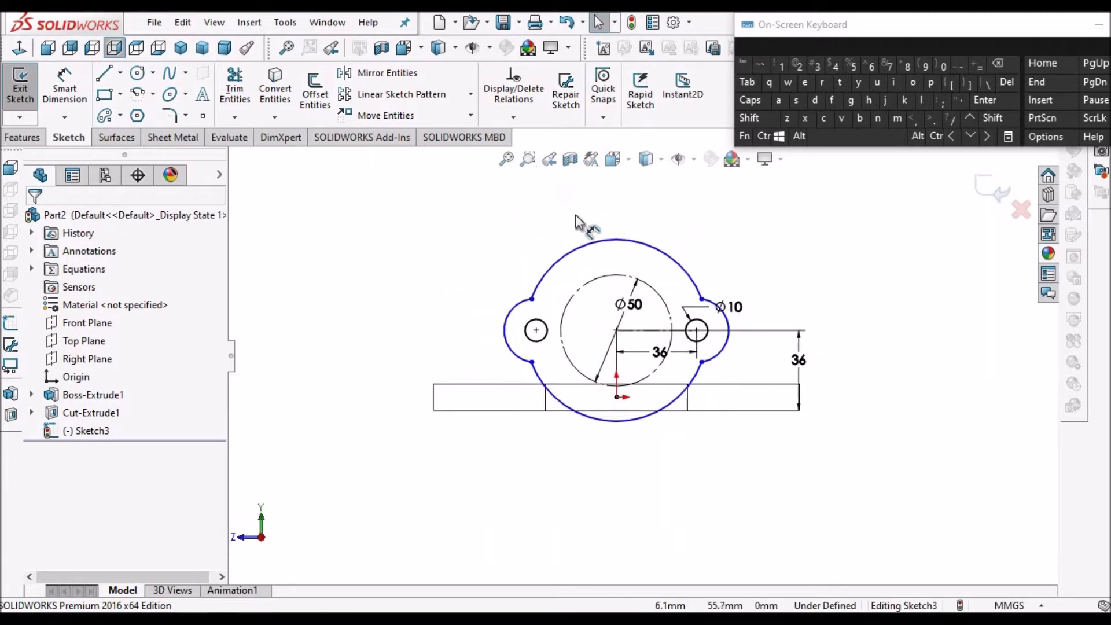
click(68, 92)
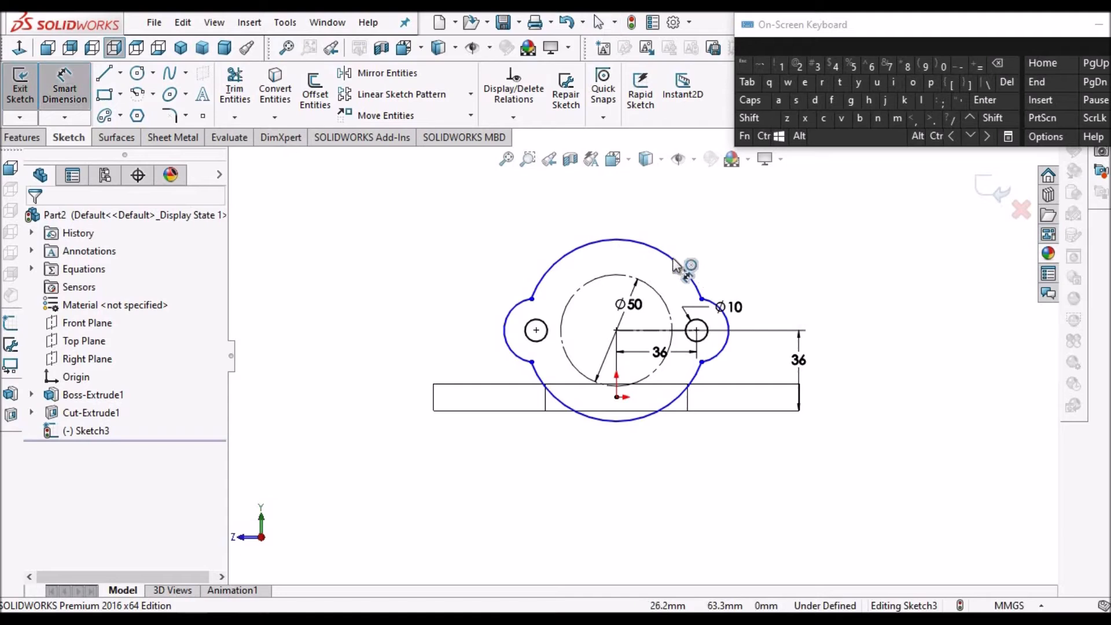
click(617, 239)
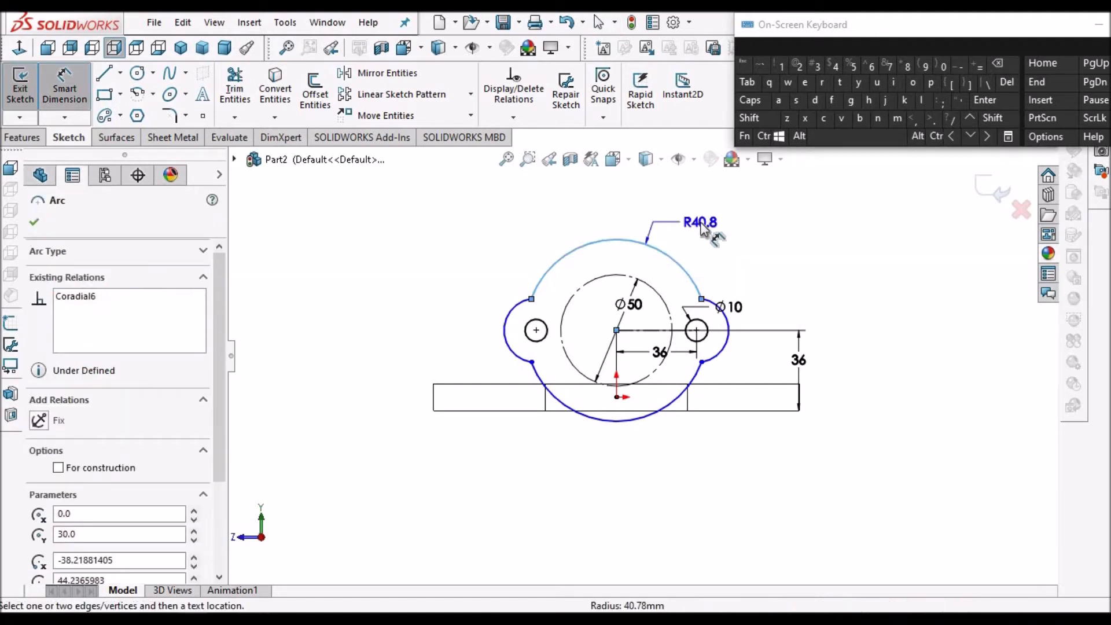
click(704, 229)
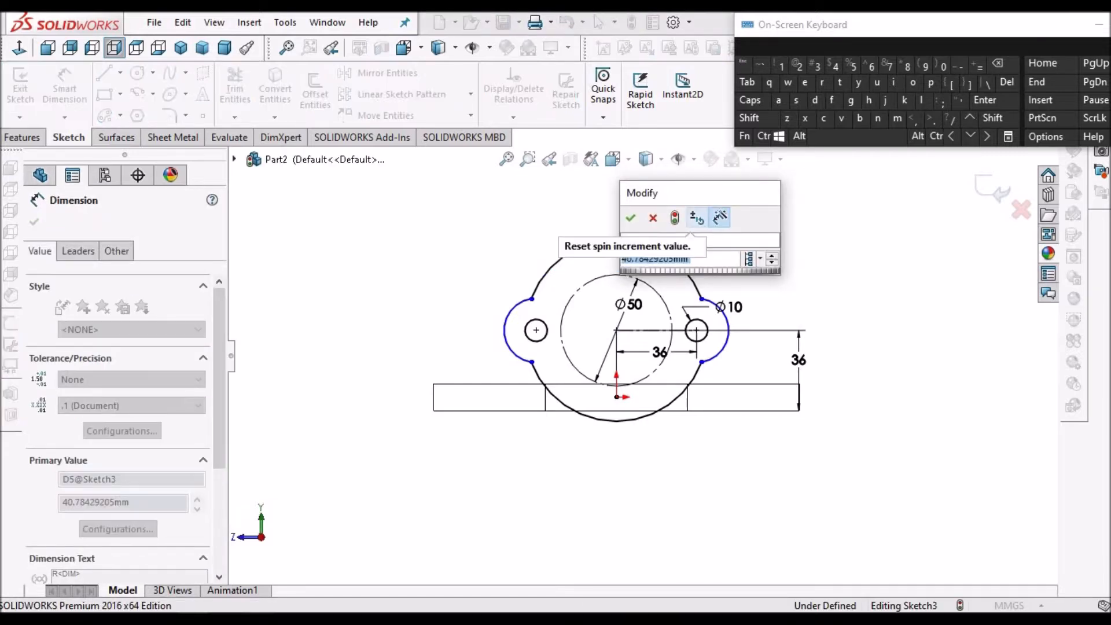
text(35)
click(675, 225)
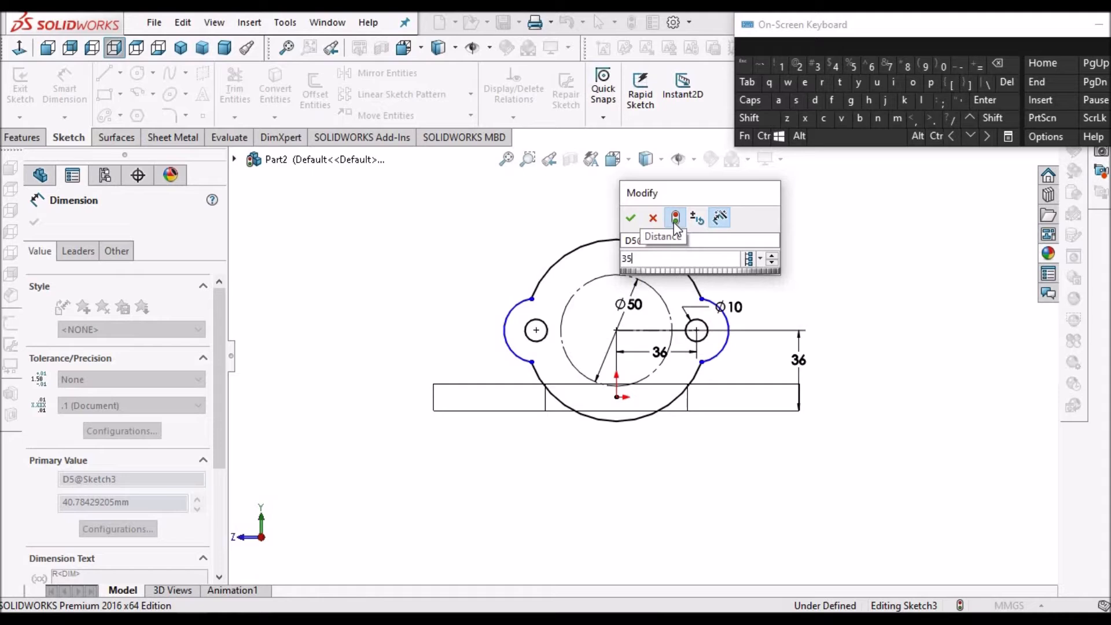
click(631, 219)
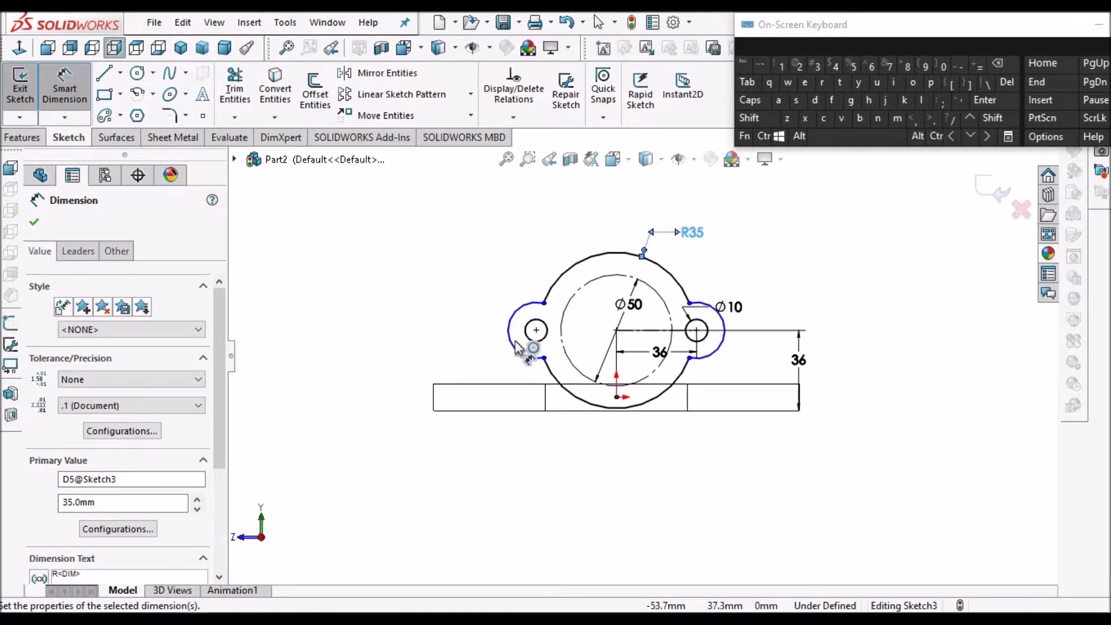
Dimension the left lug arc with a radius of 12 mm and leave the dimension command.
scroll(495, 313, down, 2)
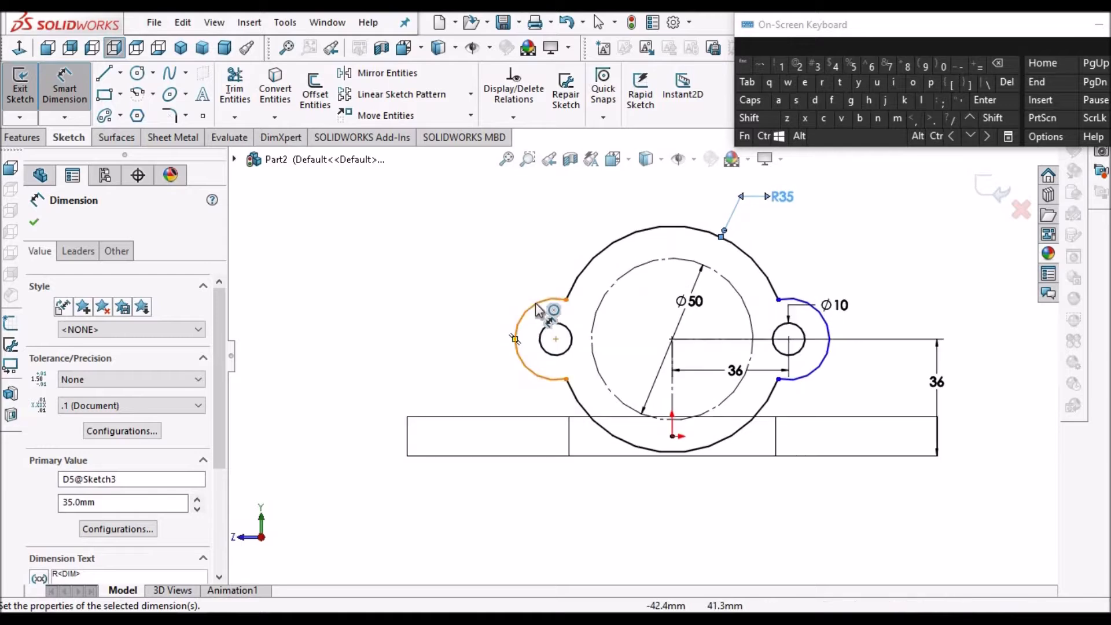
click(532, 272)
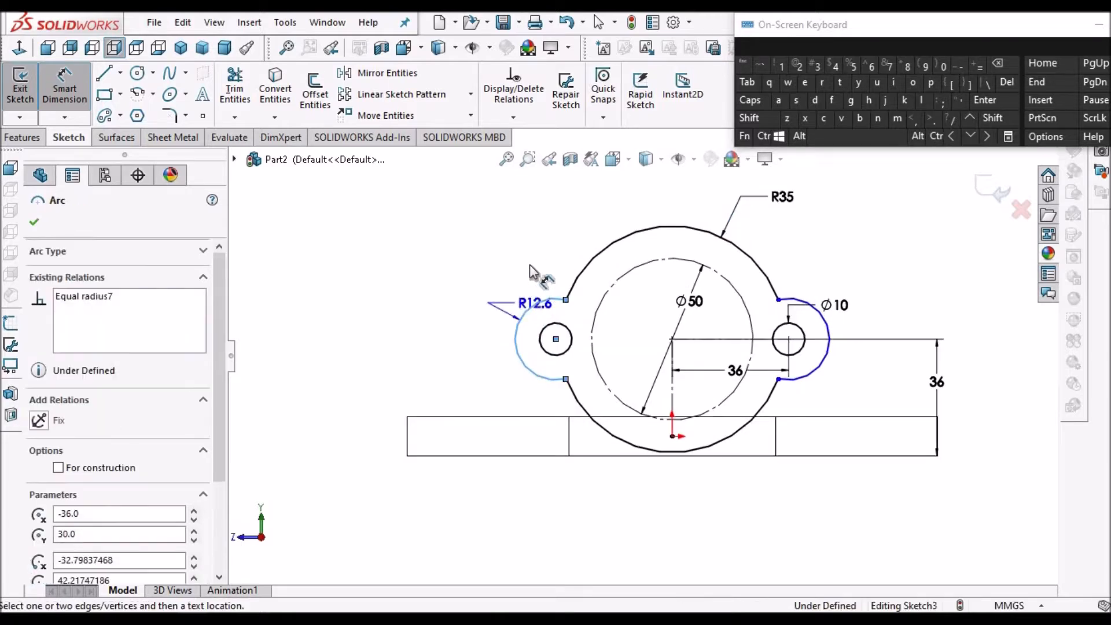
click(531, 272)
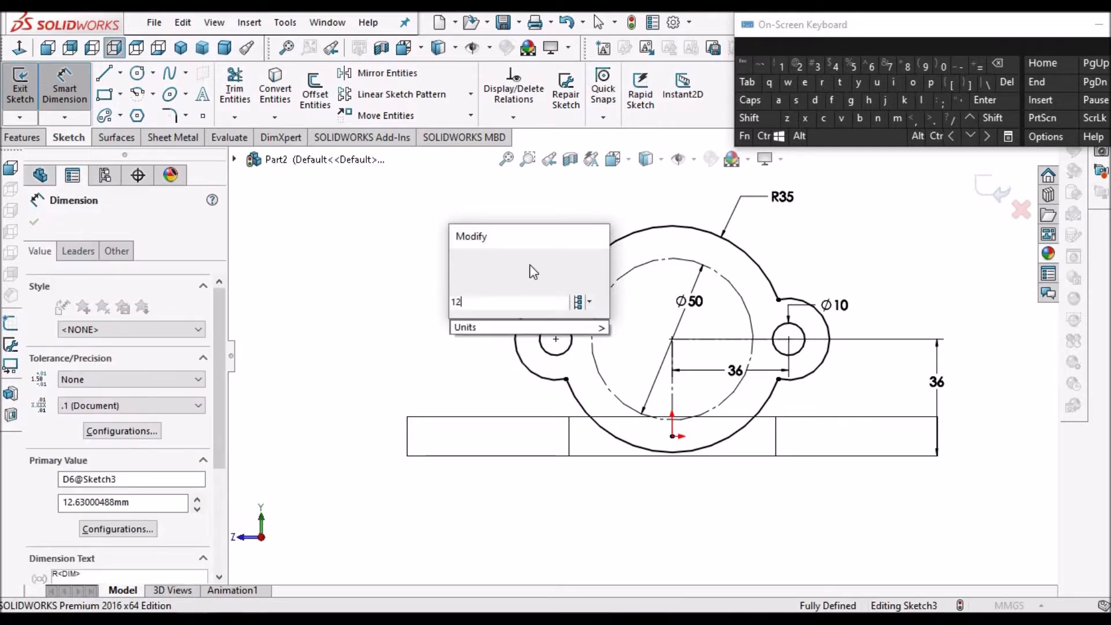
click(470, 283)
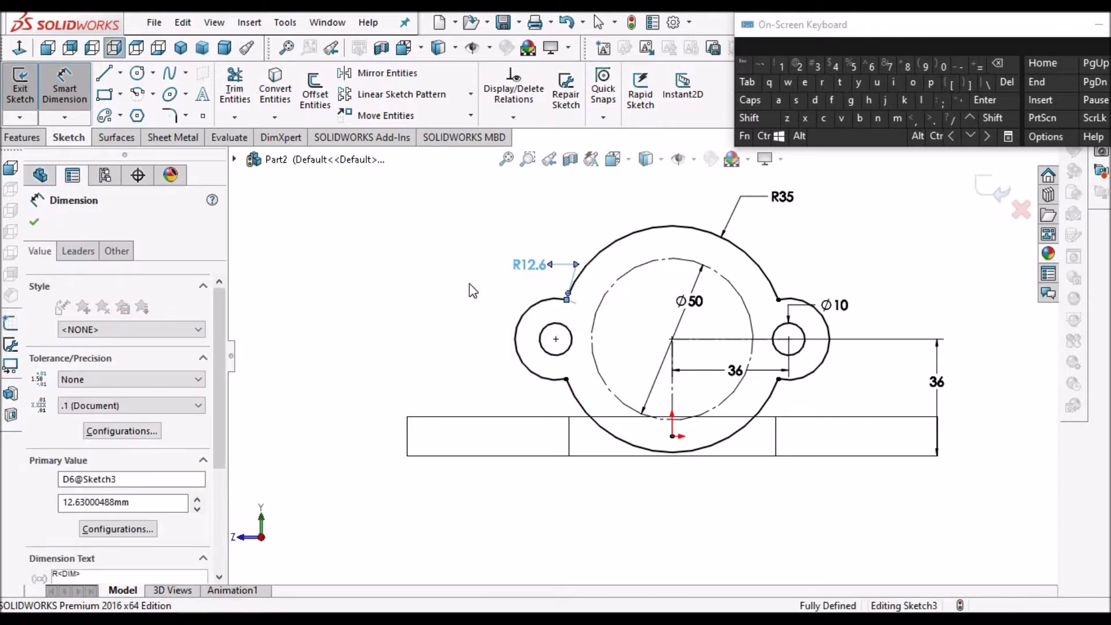
click(34, 224)
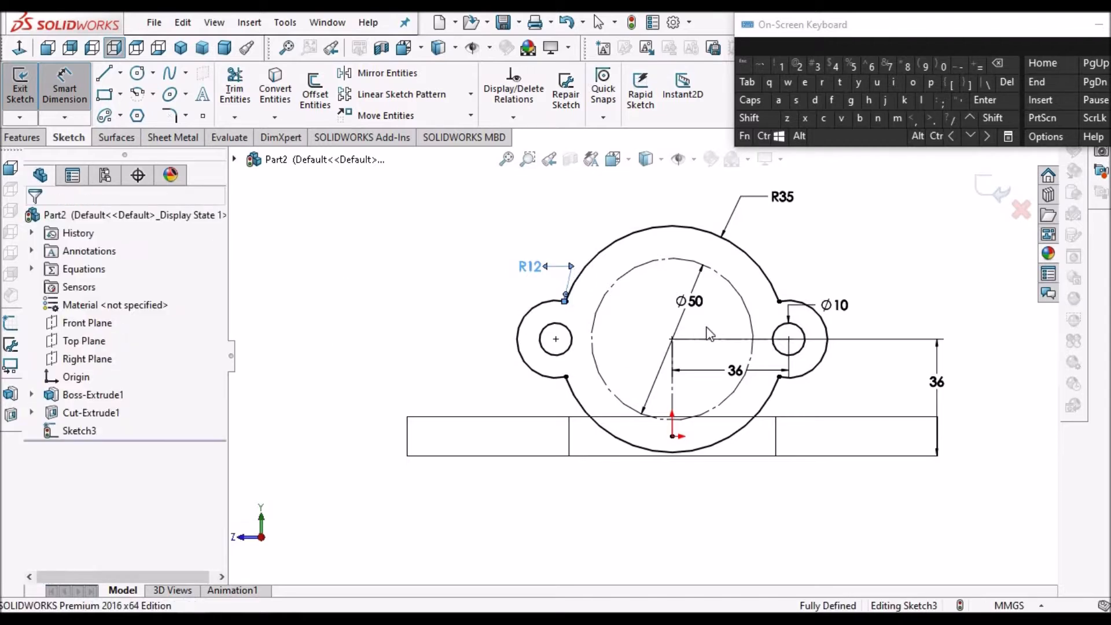
scroll(708, 325, down, 3)
key(Escape)
Convert the upper edge of the base plate's 64 mm middle section into a sketch line.
scroll(774, 429, up, 1)
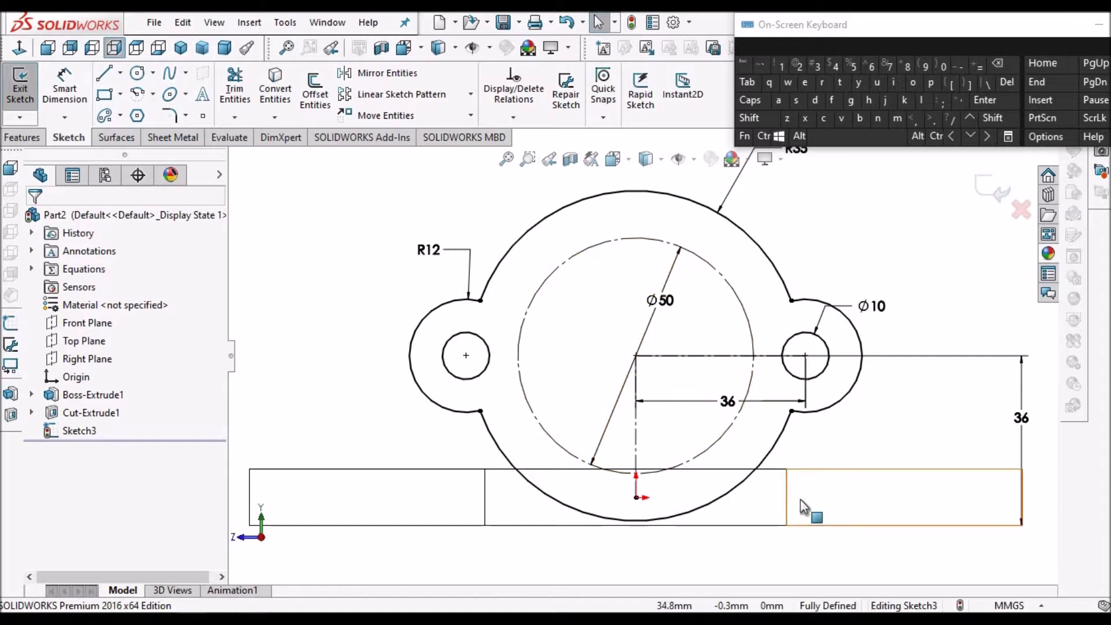
scroll(707, 512, down, 1)
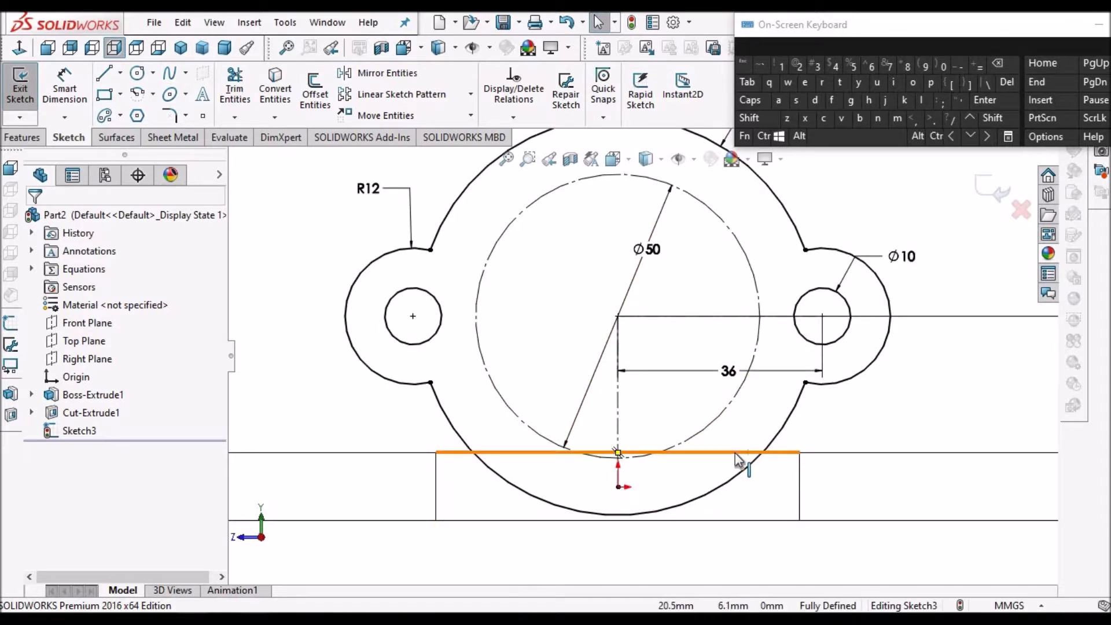
click(562, 455)
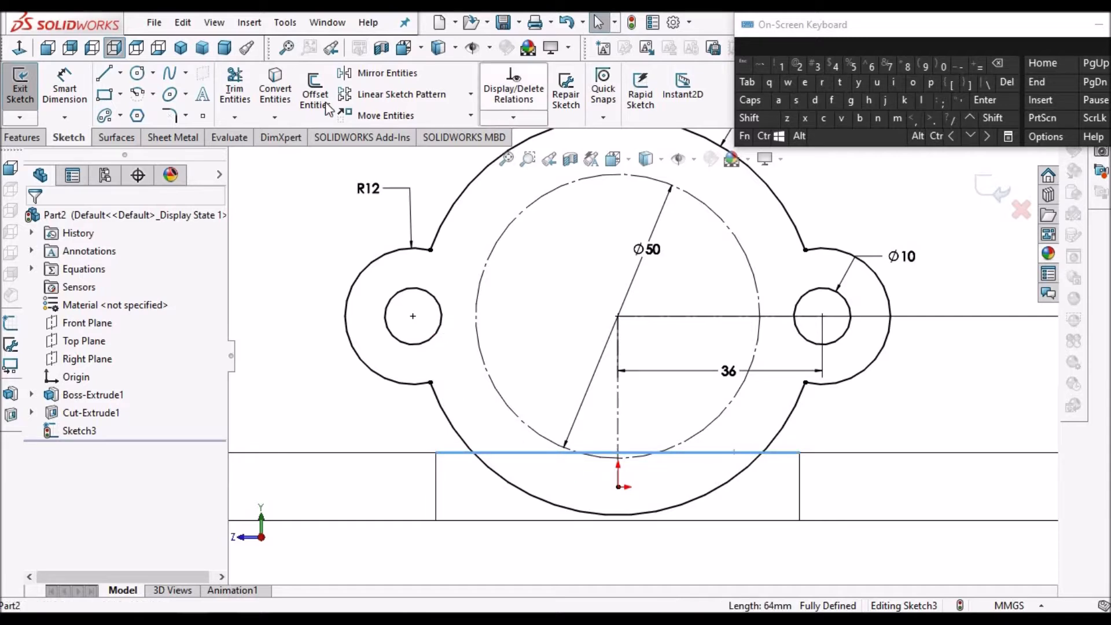
click(286, 96)
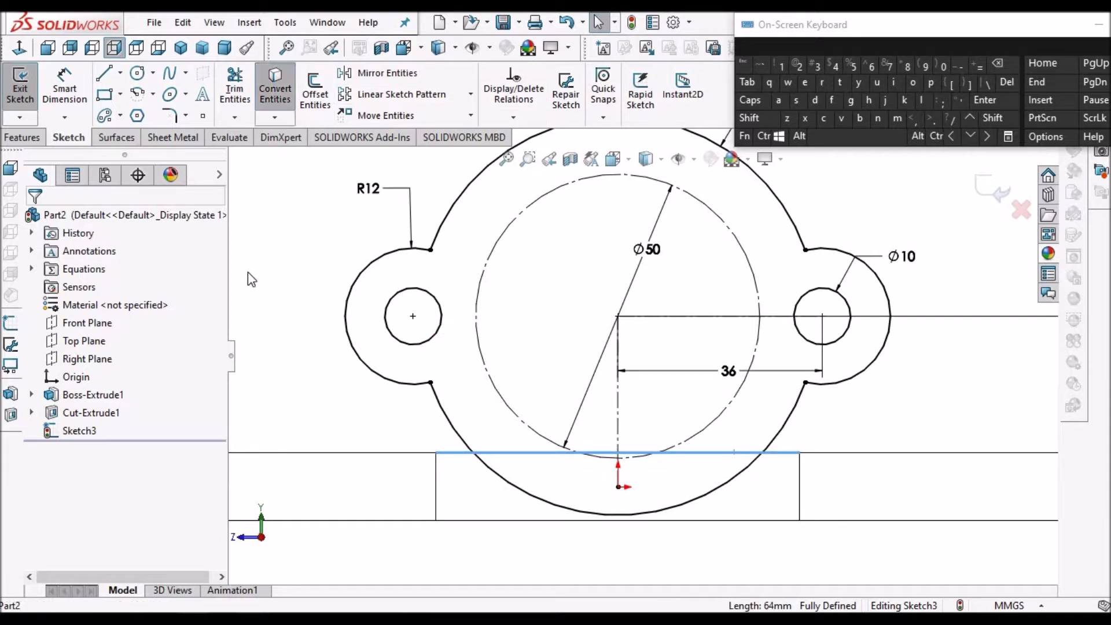
Trim the lower arc below the converted base edge line and the line's two ends outside the arc.
click(241, 81)
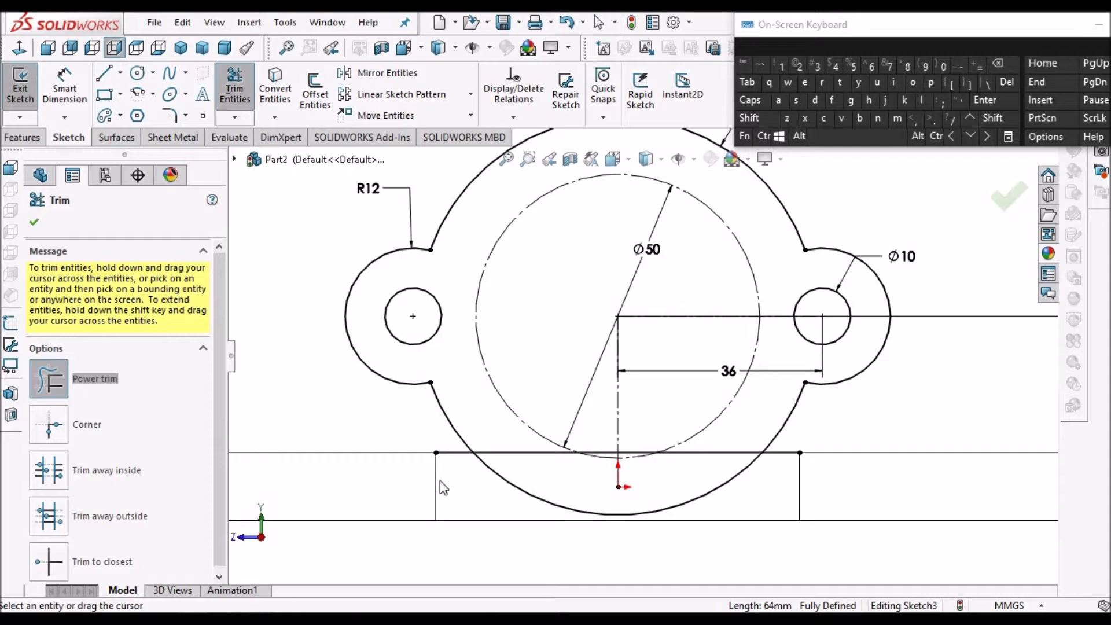
mouse_move(591, 485)
mouse_down()
mouse_move(526, 508)
mouse_move(471, 488)
mouse_move(448, 455)
mouse_up()
mouse_move(624, 528)
mouse_down()
mouse_move(789, 478)
mouse_move(788, 452)
mouse_up()
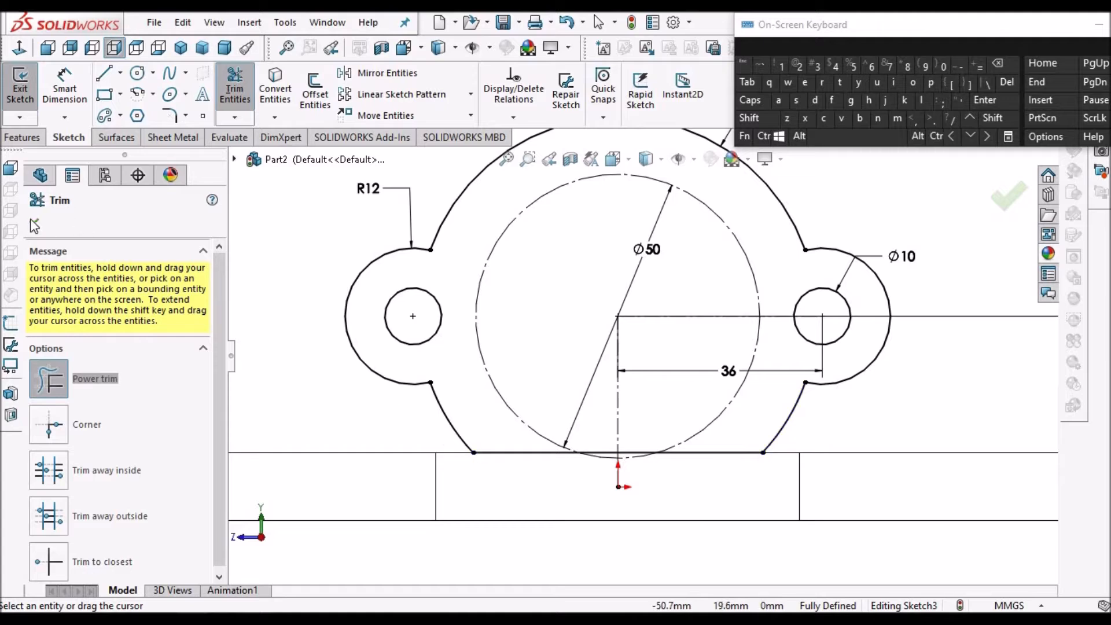
key(Escape)
Start a blind boss extrusion of the housing sketch with merged result and reverse its direction across the base plate.
key(f)
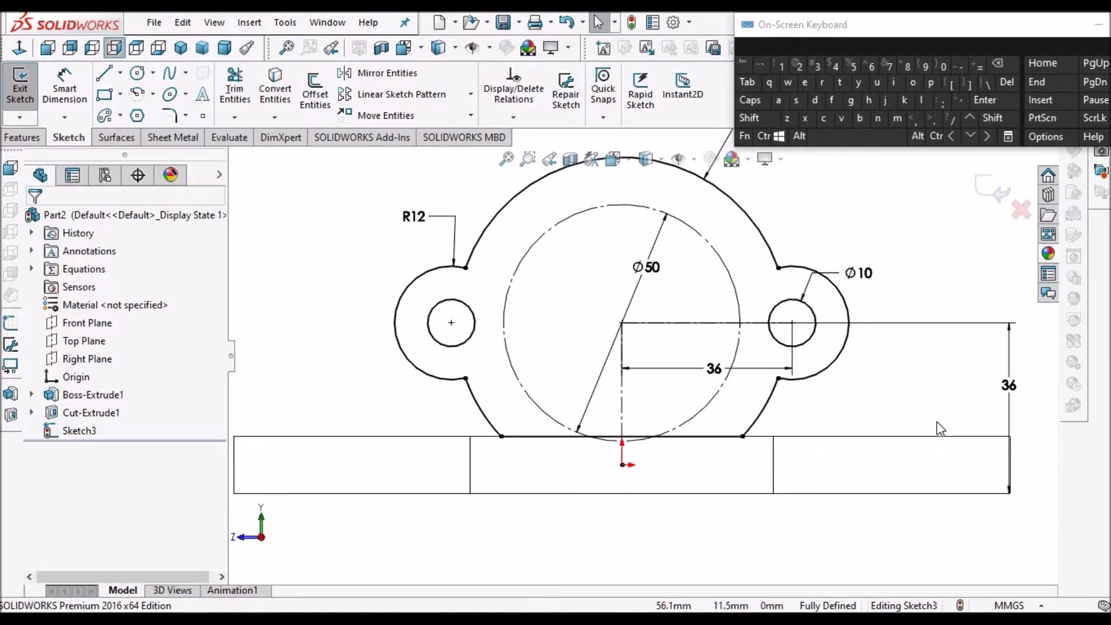
scroll(637, 348, up, 1)
mouse_move(629, 334)
middle_down()
mouse_move(807, 410)
mouse_move(725, 397)
mouse_move(731, 482)
mouse_move(700, 382)
middle_up()
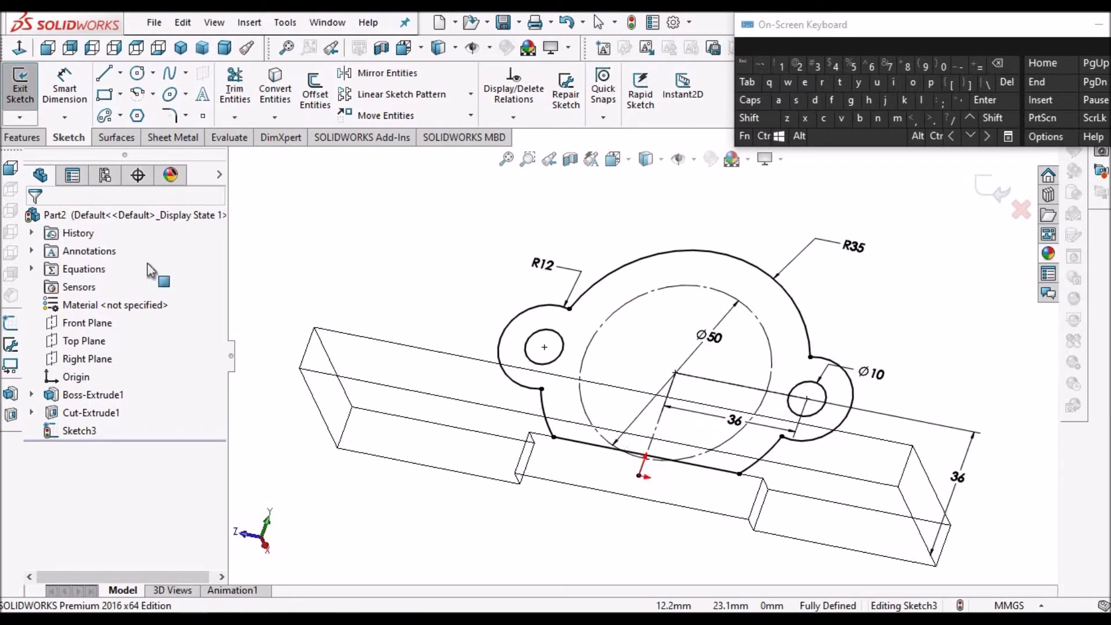
click(26, 138)
click(26, 93)
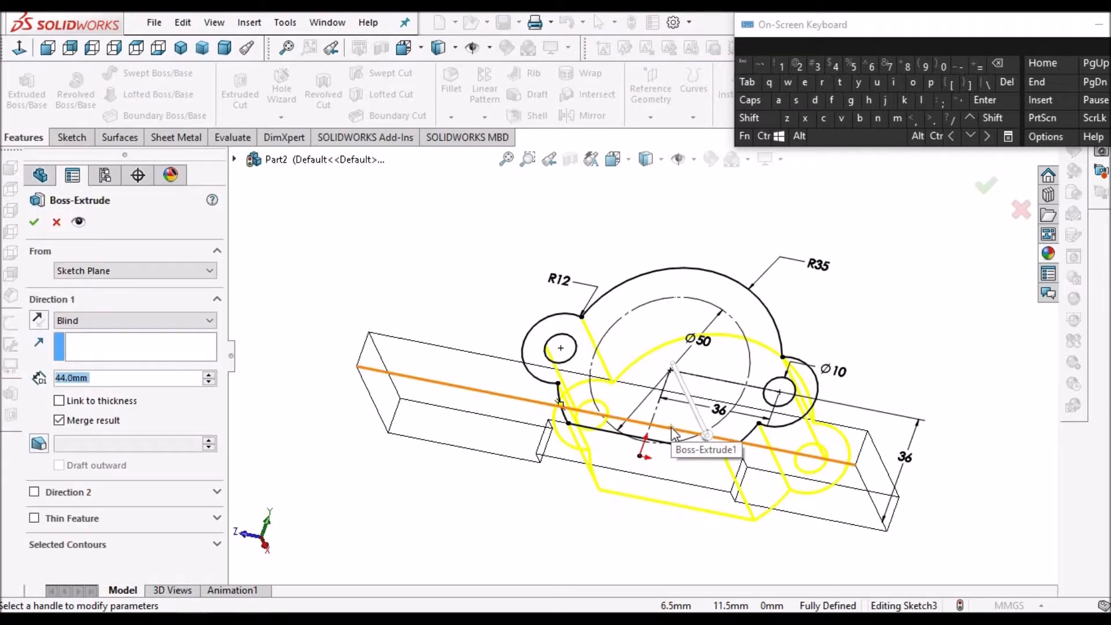
click(39, 319)
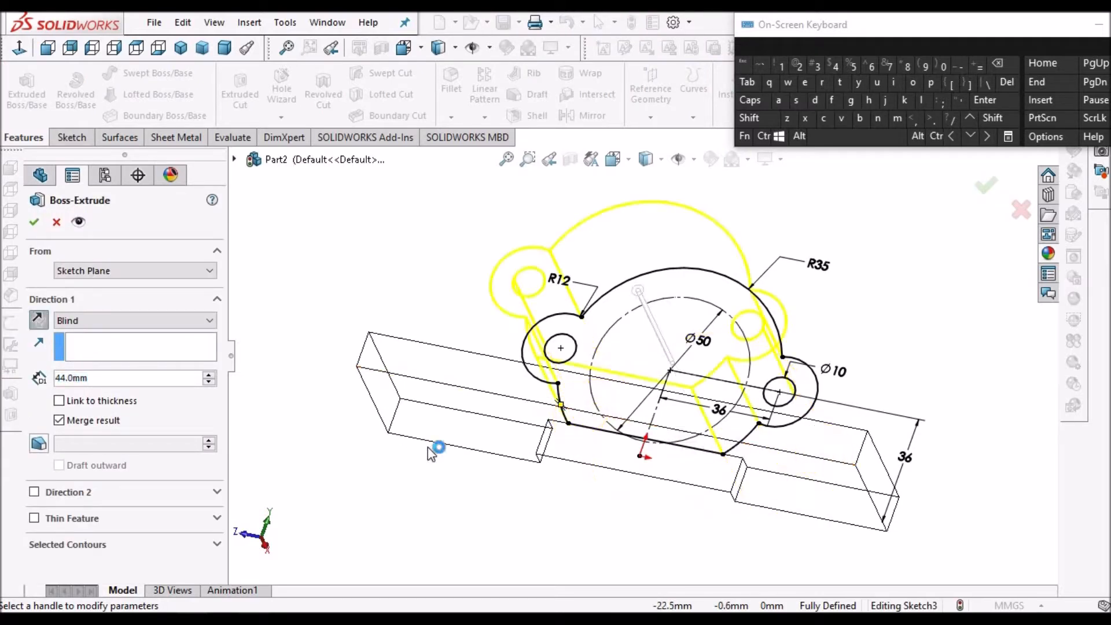
Check the housing thickness on the reference drawing, set the extrusion depth to 32 mm and finish the boss extrusion.
key(alt+Tab)
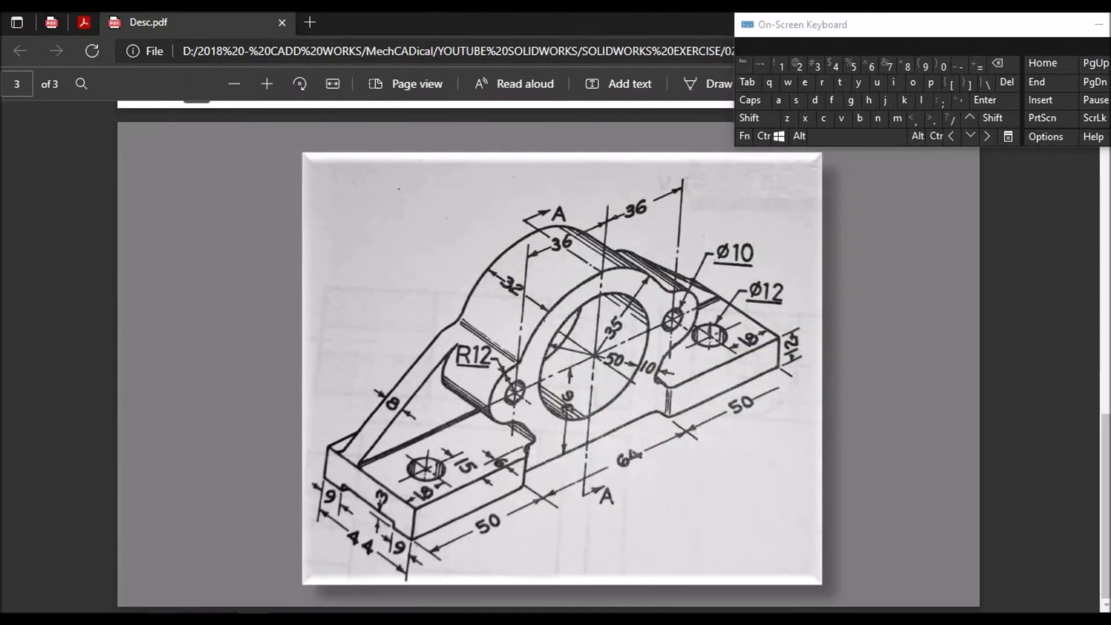
key(alt+Tab)
click(110, 379)
double_click(111, 379)
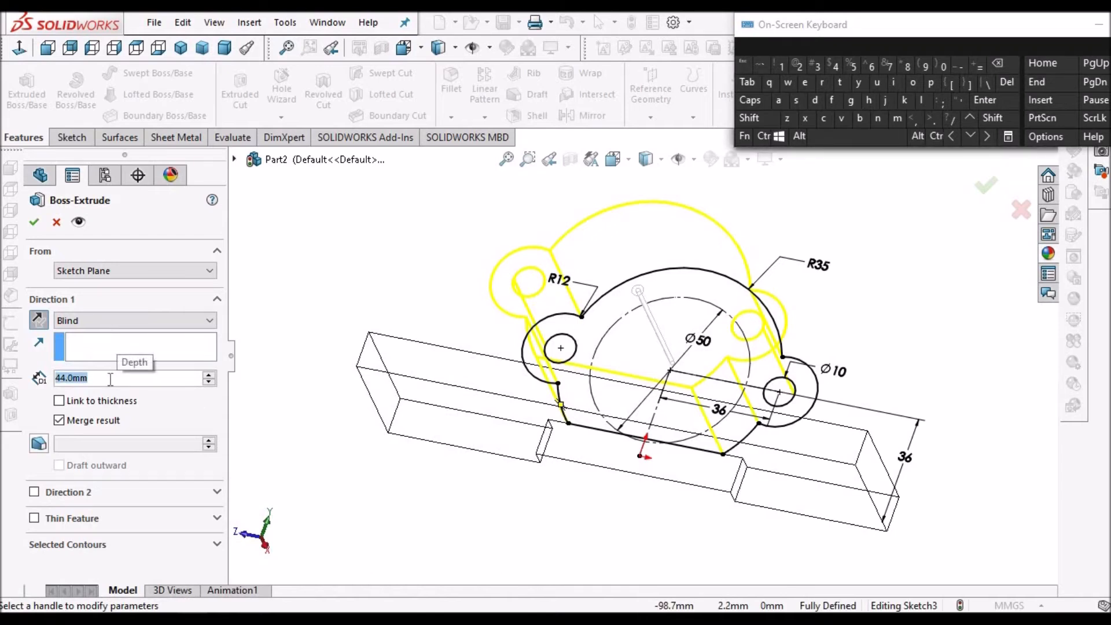
text(32)
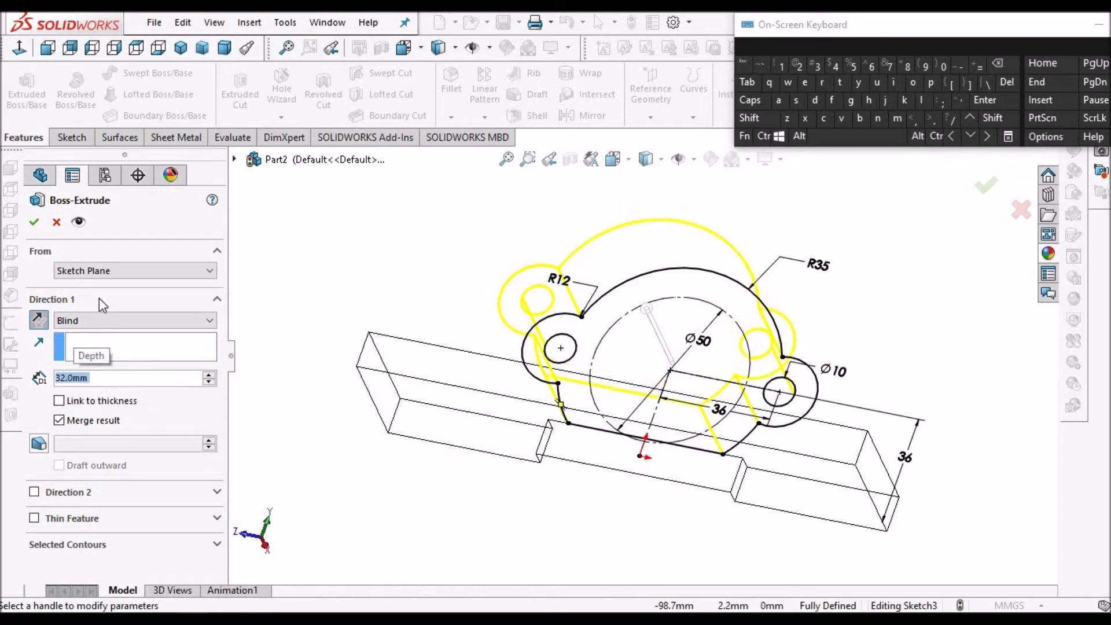
click(36, 226)
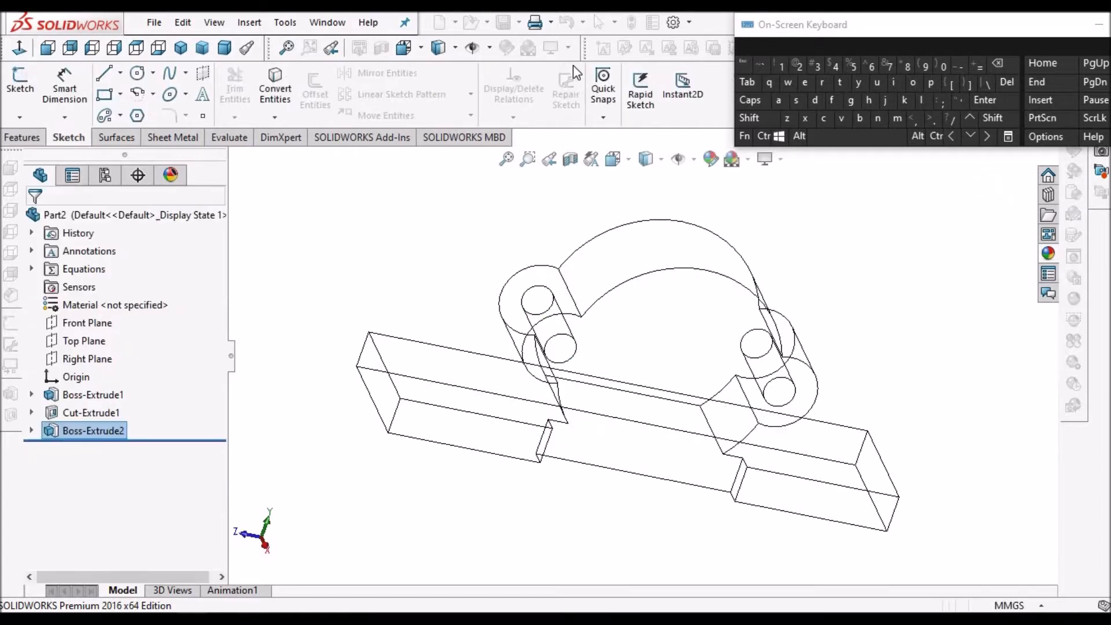
Display the model shaded with edges and make the bearing housing's sketch visible.
click(647, 158)
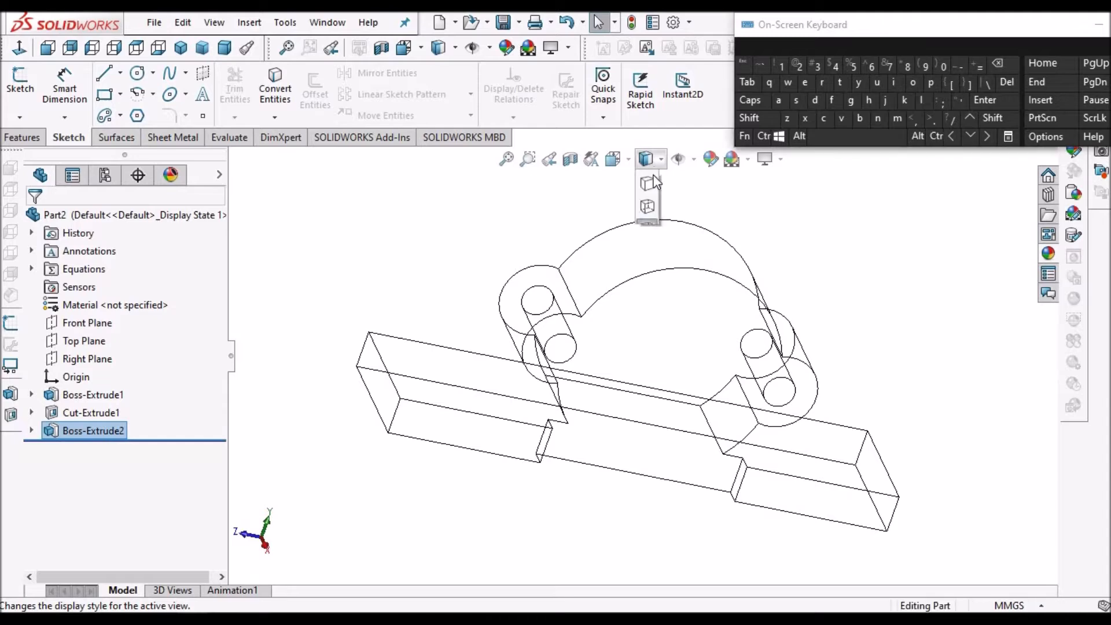
mouse_move(731, 278)
middle_down()
mouse_move(700, 358)
mouse_move(614, 256)
middle_up()
click(31, 431)
right_click(76, 449)
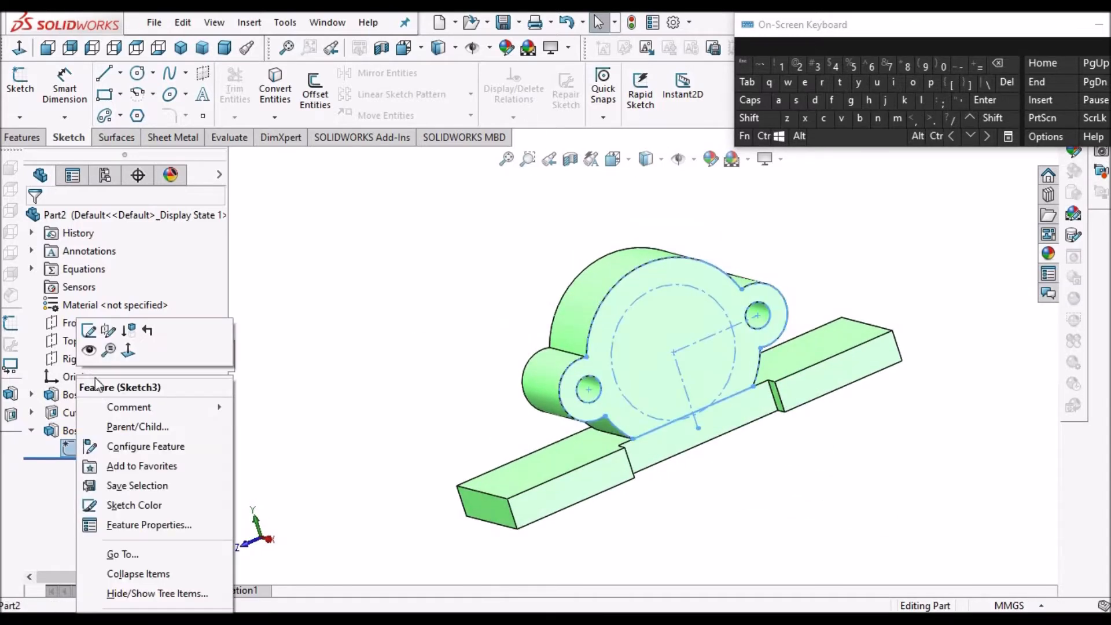
click(391, 374)
key(Escape)
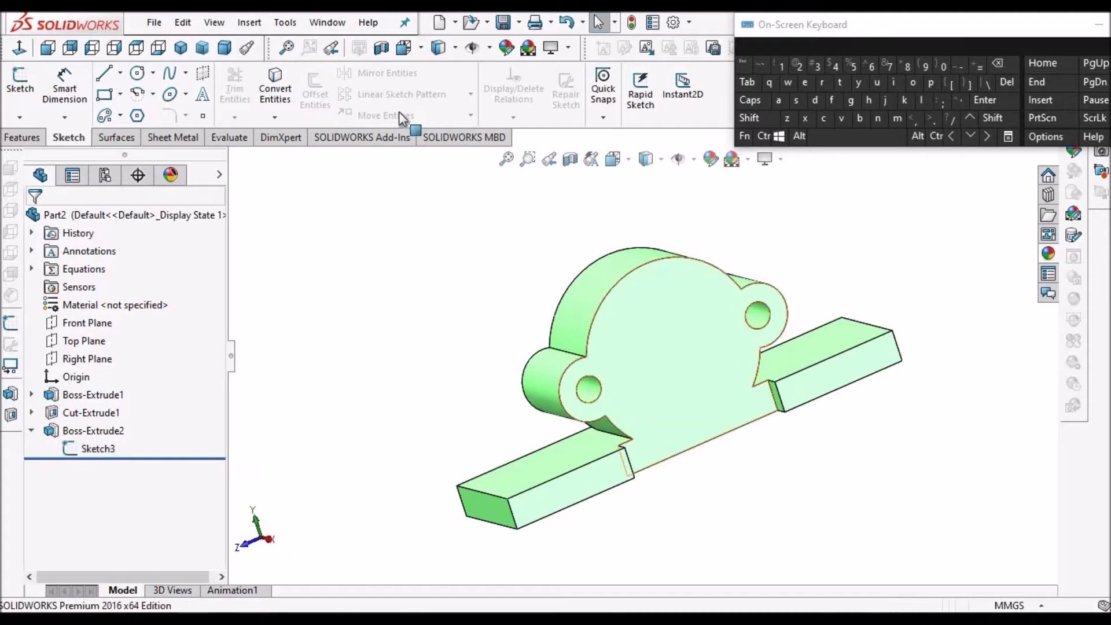
scroll(787, 340, down, 1)
click(214, 23)
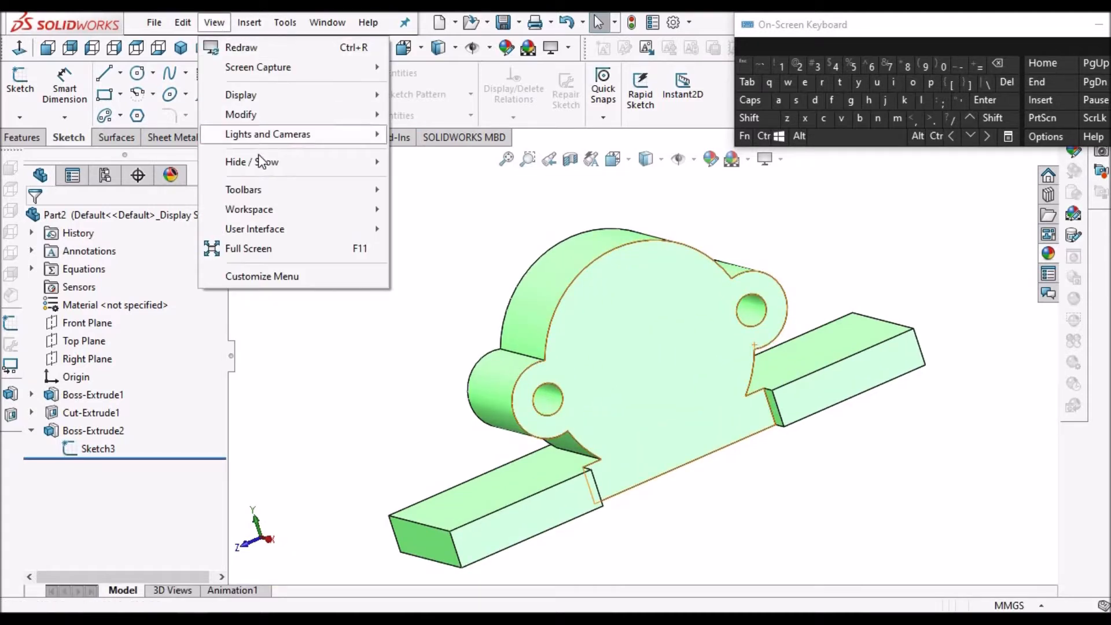
mouse_move(263, 161)
click(424, 51)
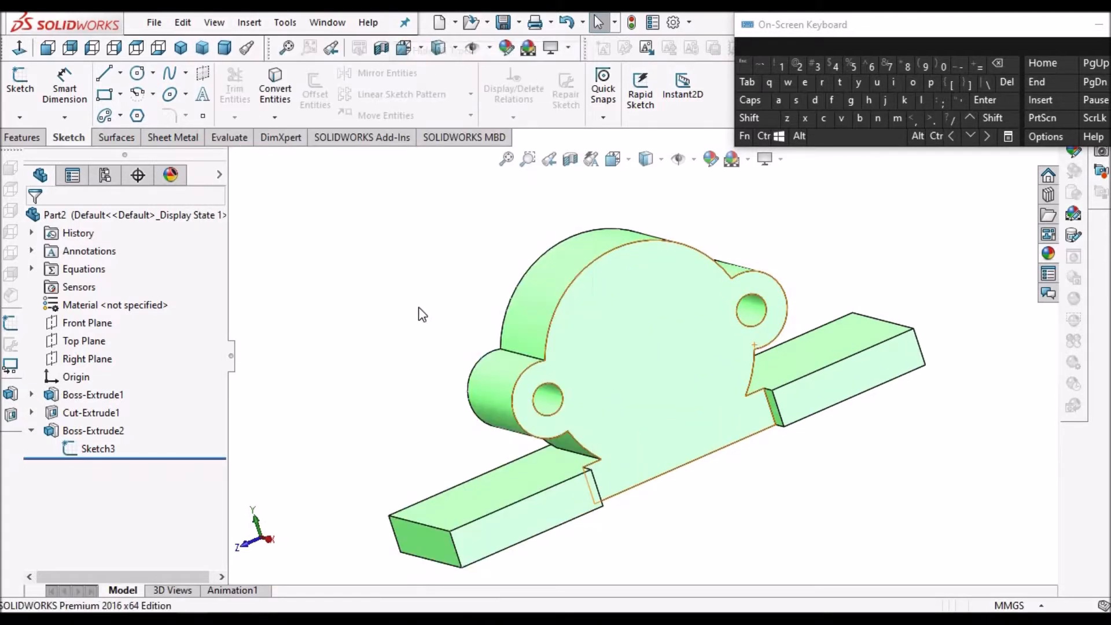
Start a sketch on the housing's front face and convert the 50 mm construction circle into a sketch circle.
middle_drag(638, 331, 650, 355)
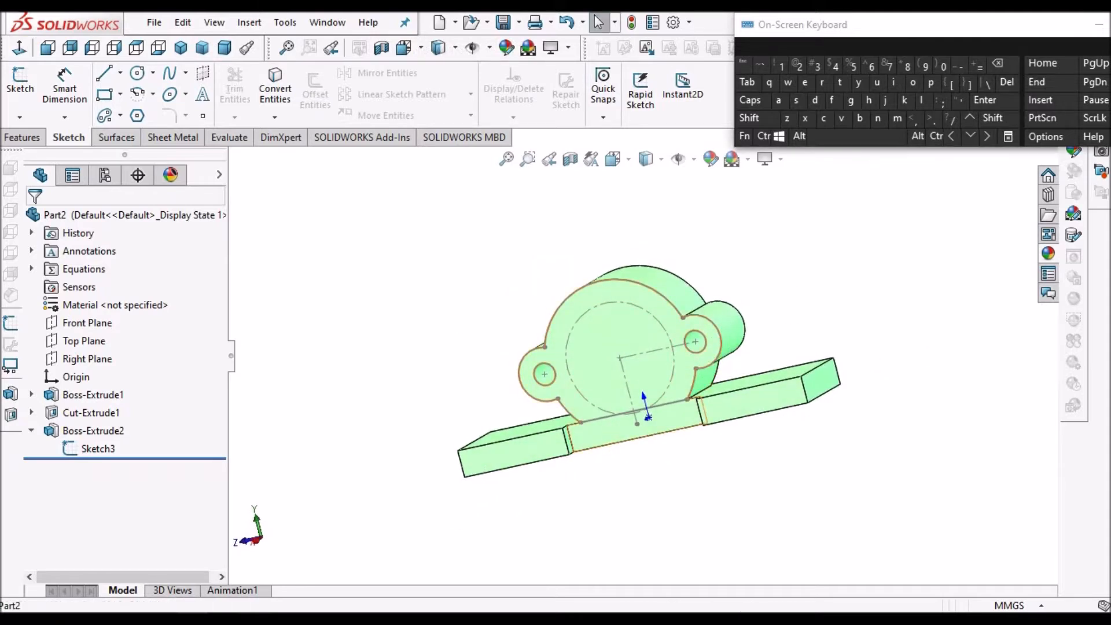
click(641, 374)
click(19, 86)
click(20, 49)
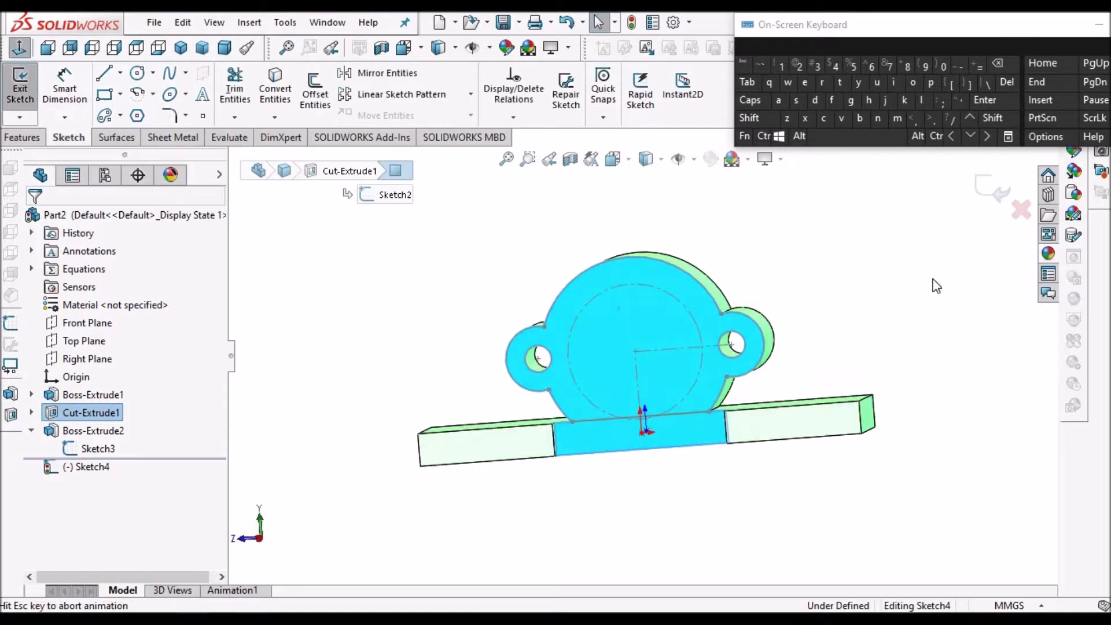
click(690, 301)
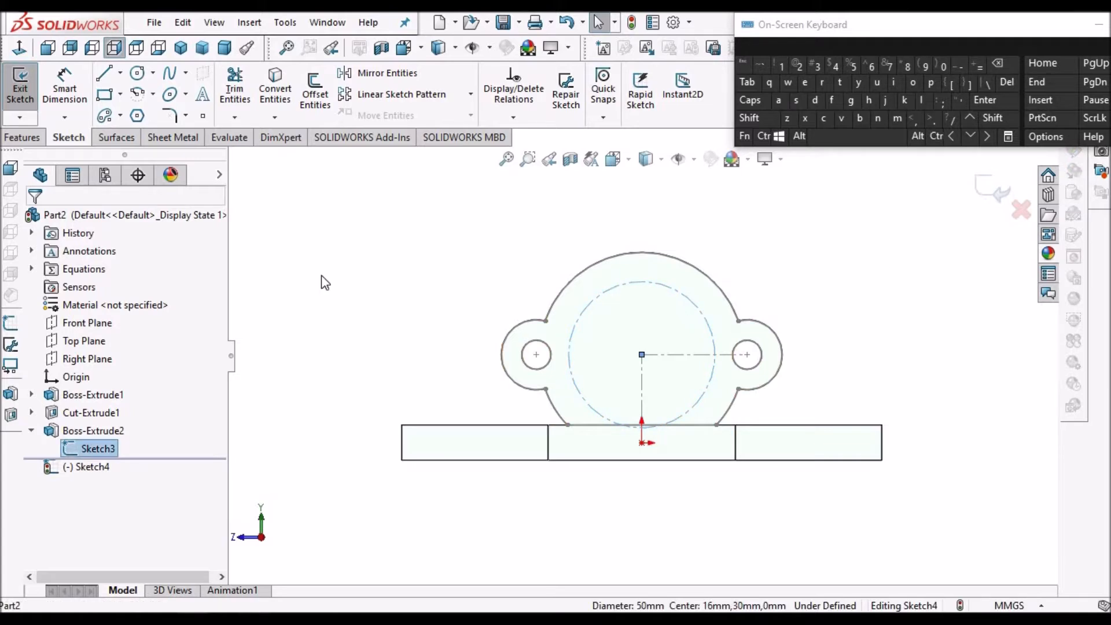
click(275, 91)
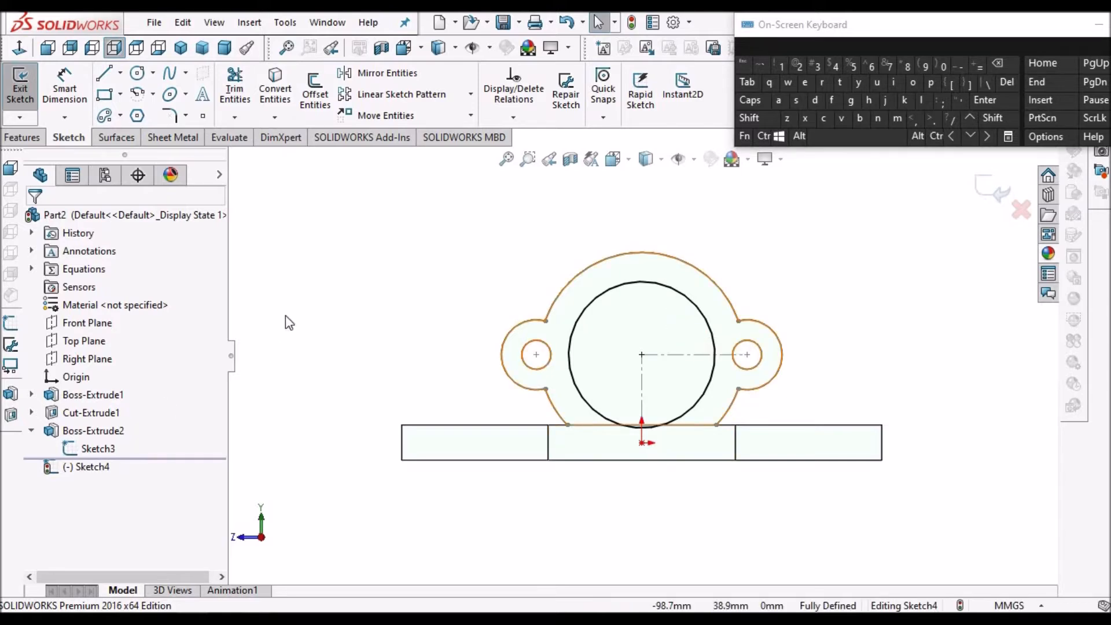
Cut-extrude the bore circle through the housing with the Up To Next end condition.
mouse_move(695, 282)
middle_down()
mouse_move(737, 357)
mouse_move(728, 399)
middle_up()
click(21, 139)
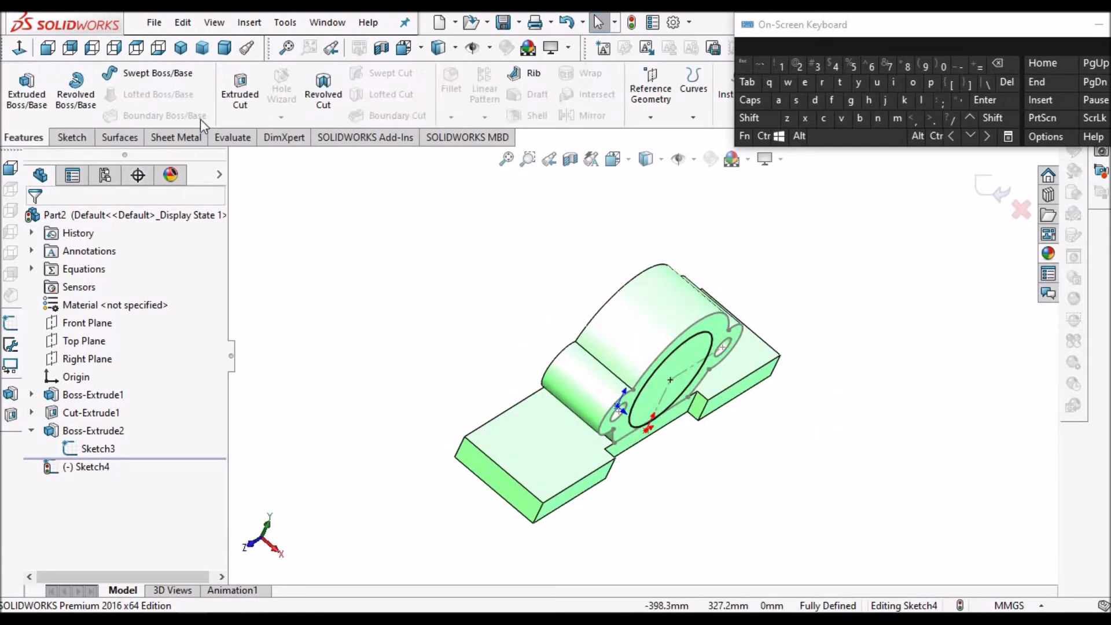
click(240, 99)
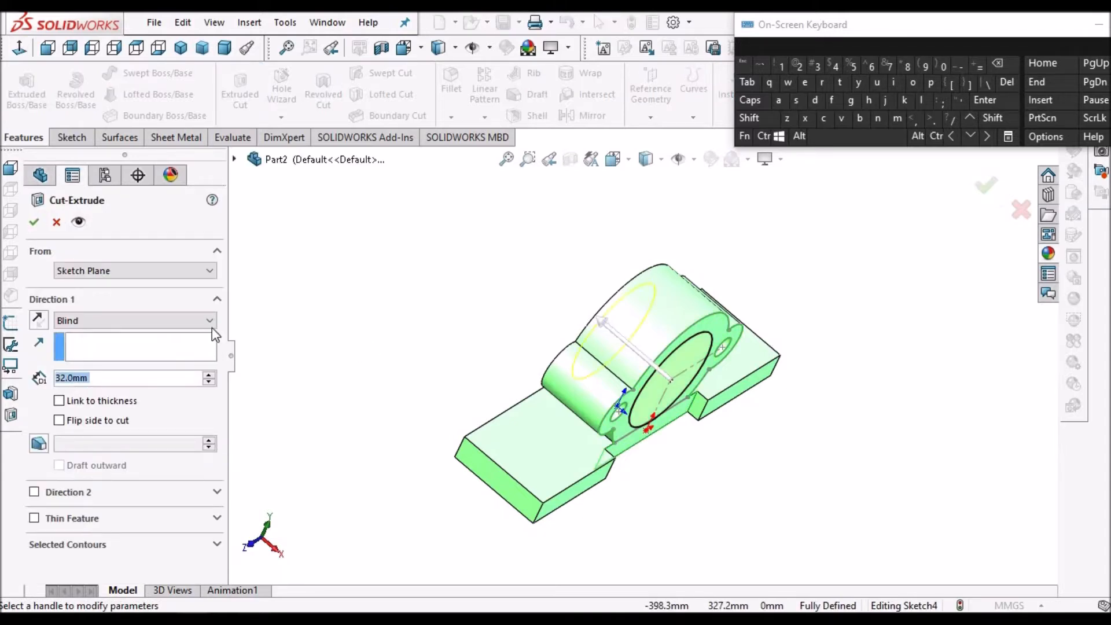
click(209, 322)
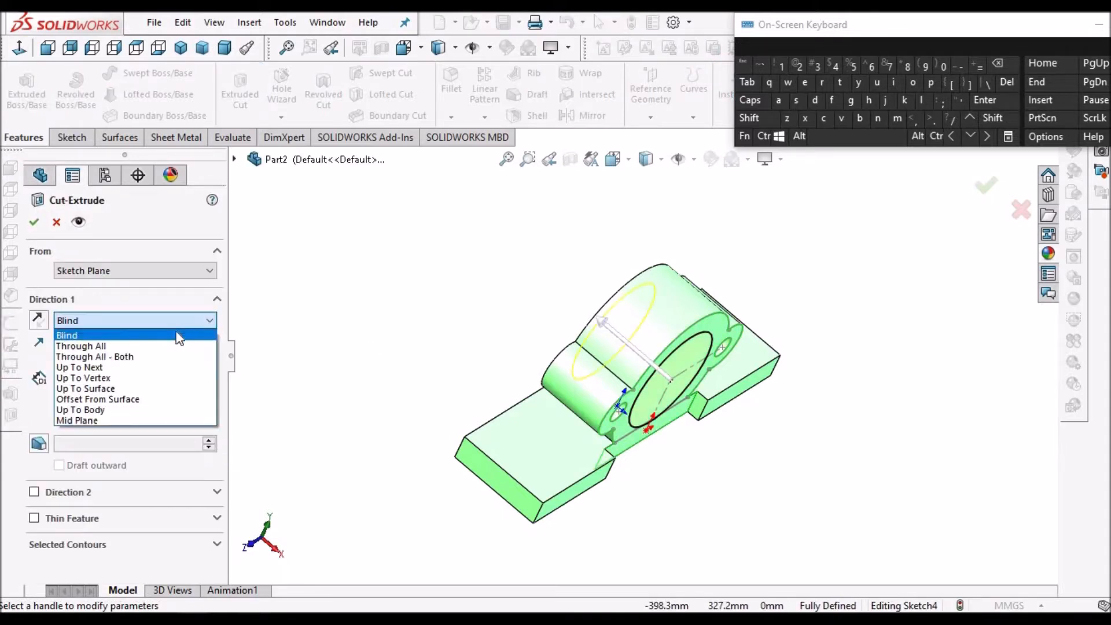
click(162, 368)
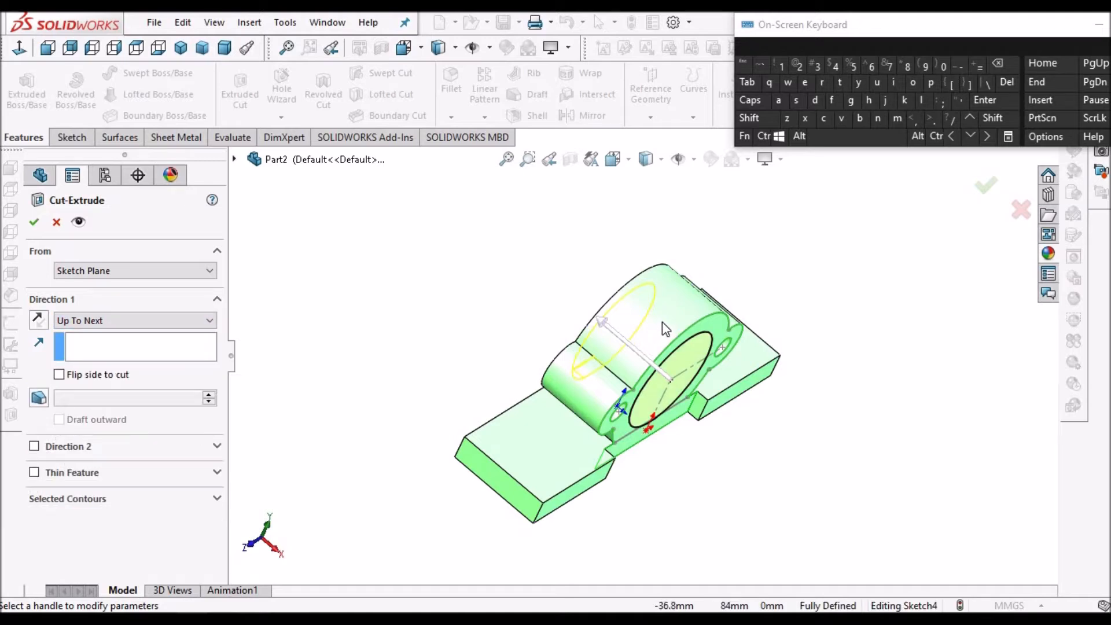
scroll(662, 322, down, 3)
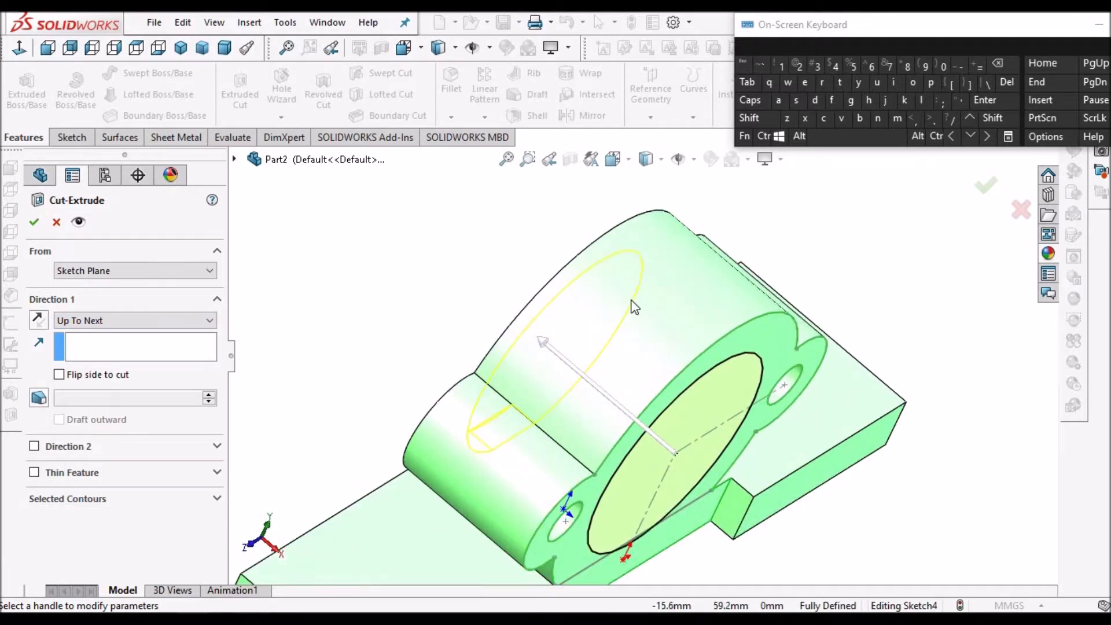
middle_drag(669, 384, 634, 389)
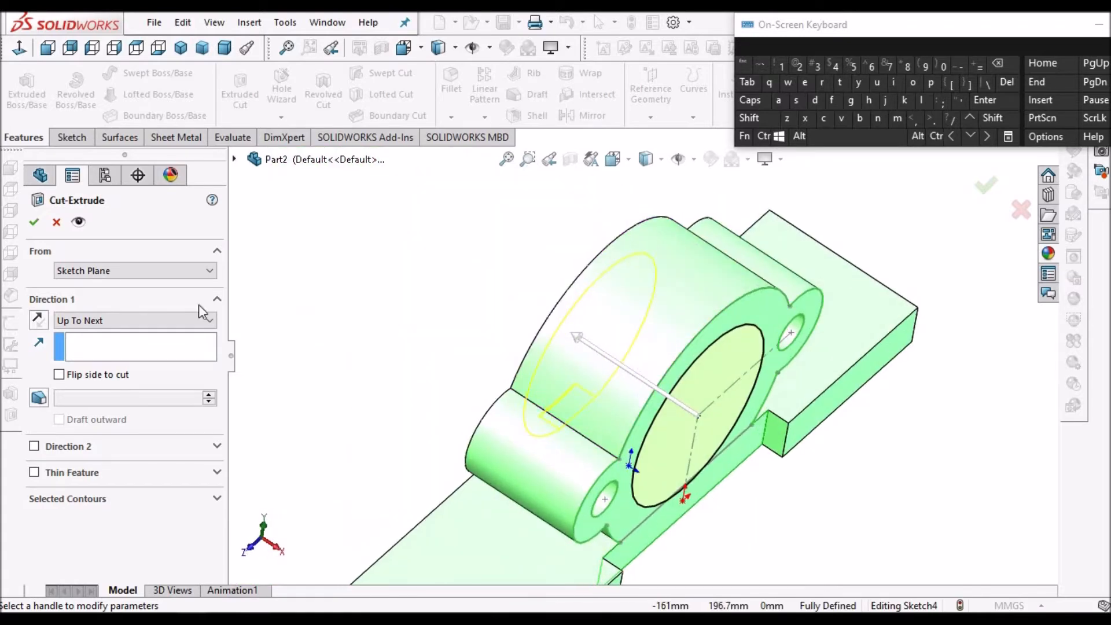
click(35, 223)
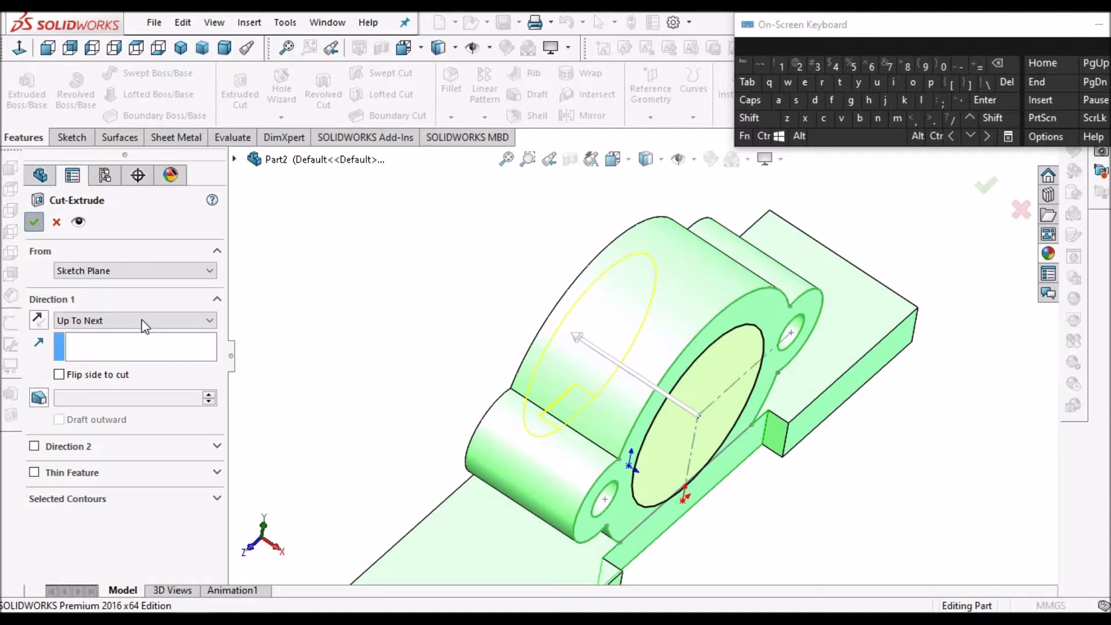
Hide the bearing housing's sketch.
scroll(568, 356, up, 4)
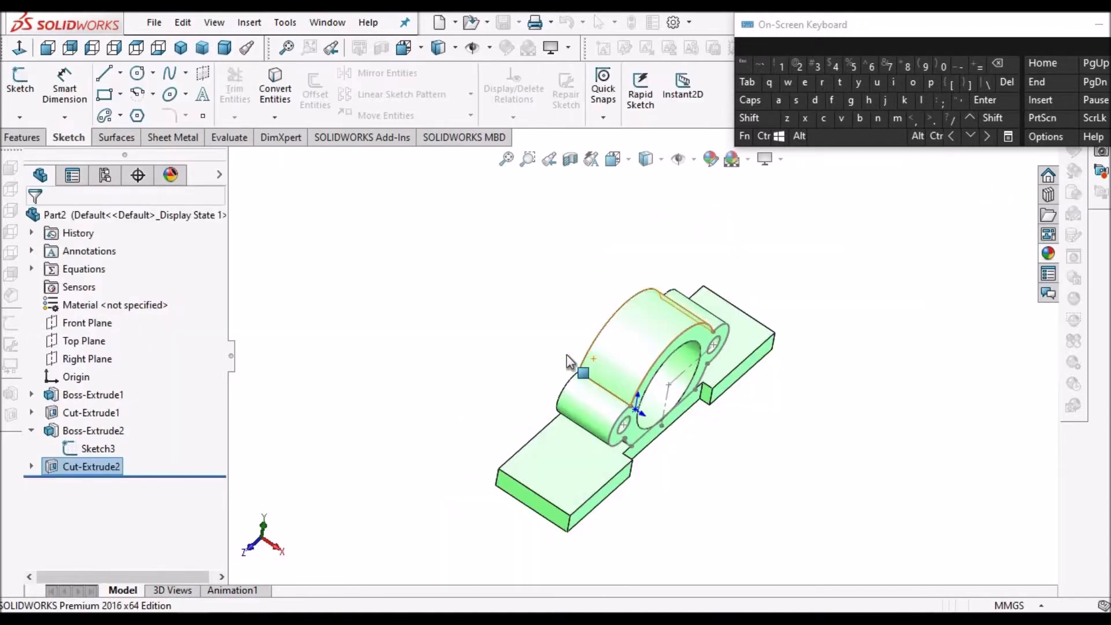
middle_drag(575, 315, 587, 403)
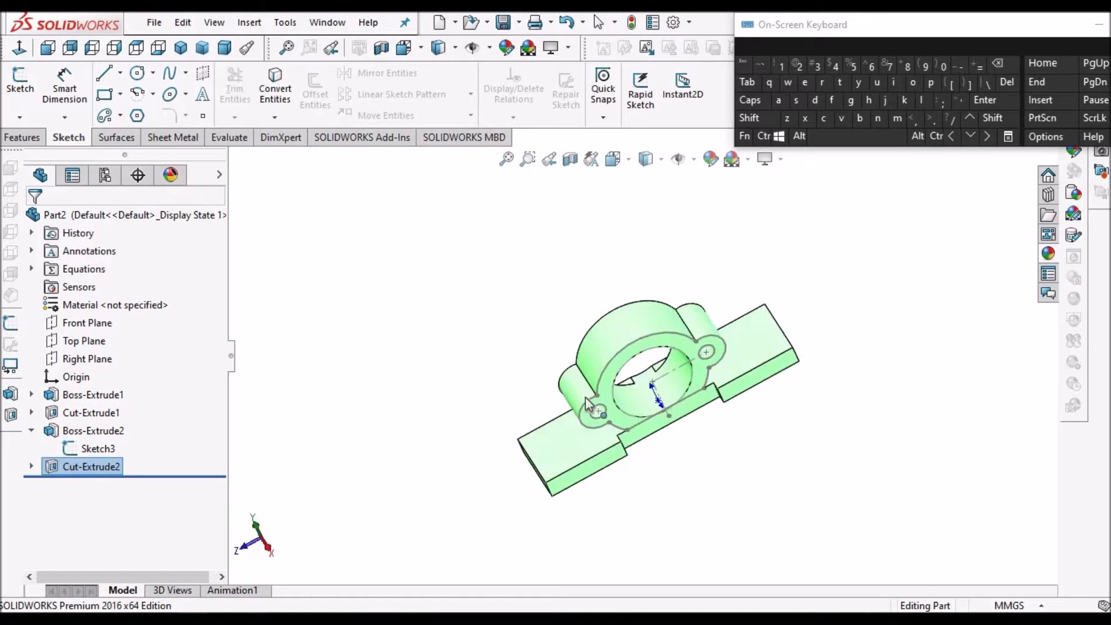
click(102, 450)
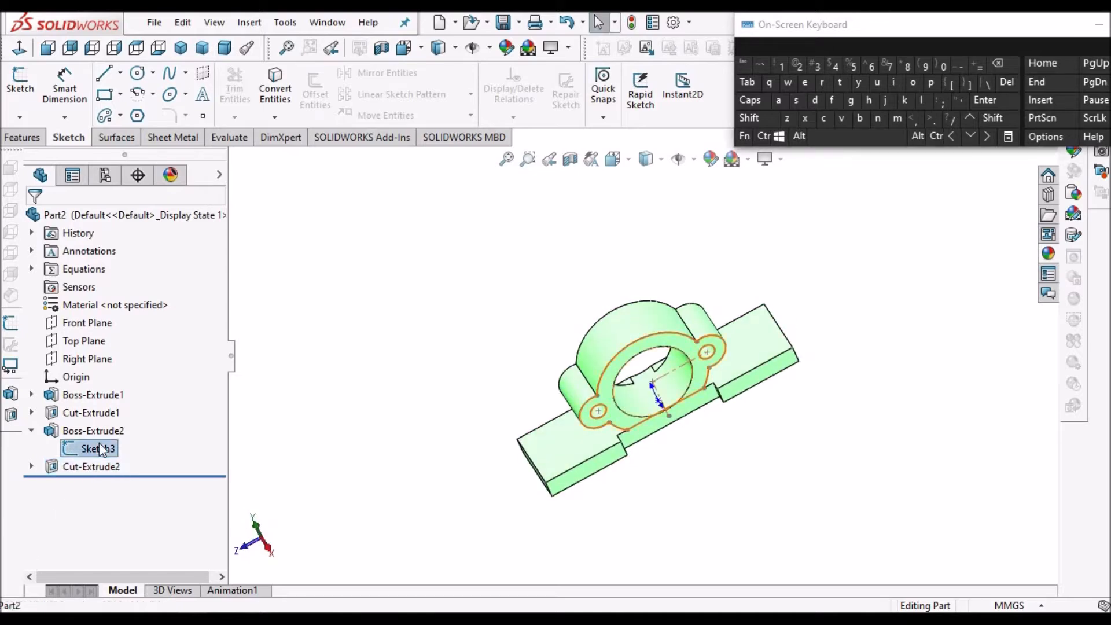
right_click(99, 445)
click(345, 291)
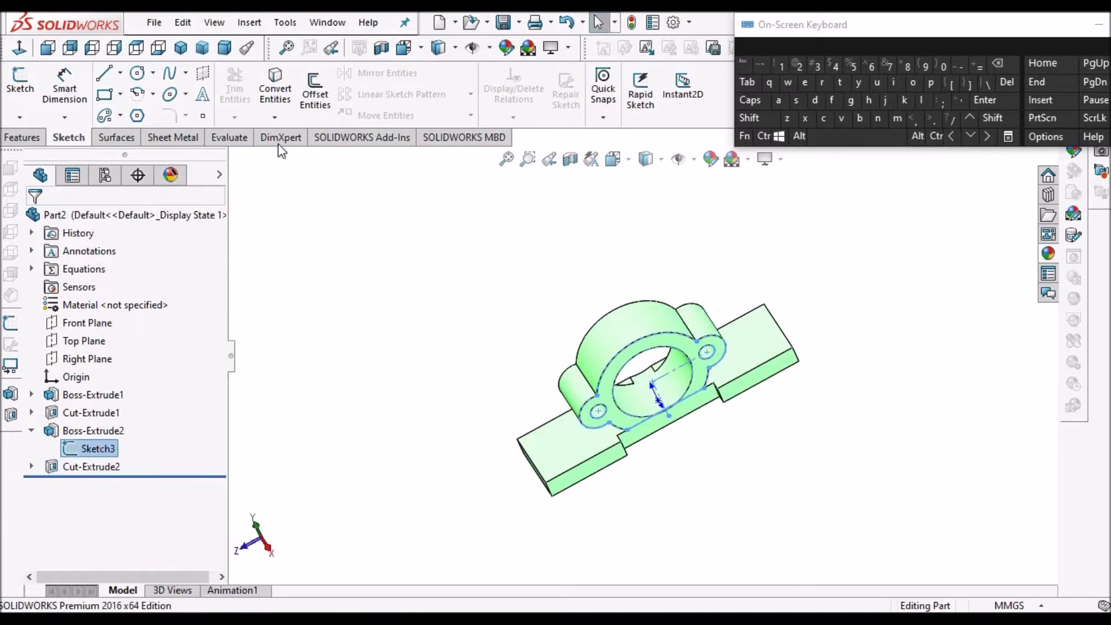
key(Escape)
scroll(678, 373, down, 1)
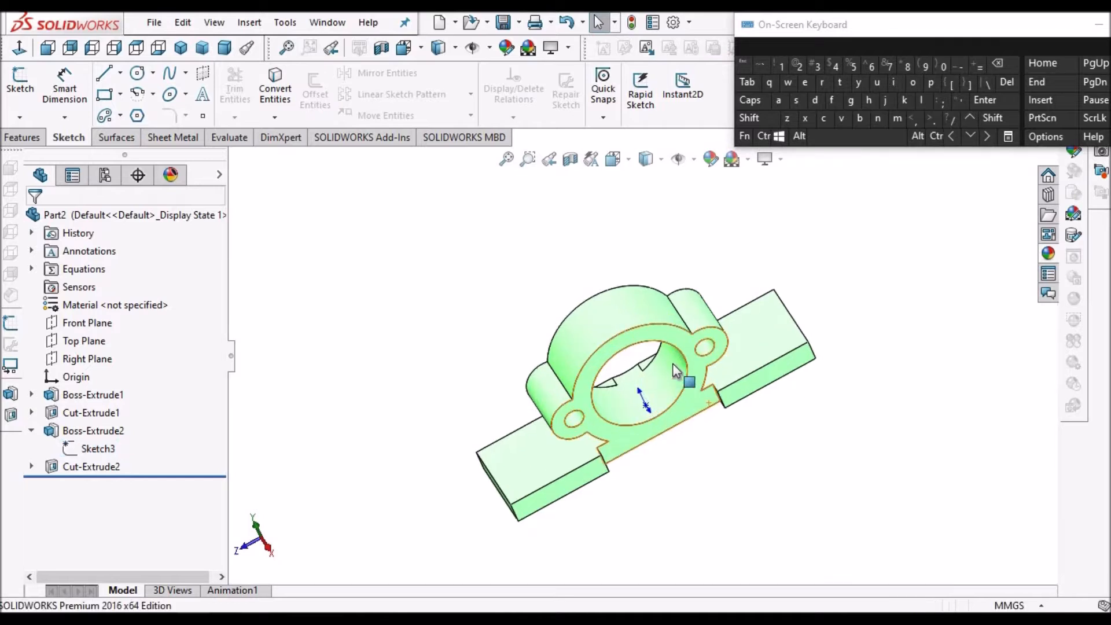
Check the rib on the reference drawing, start a sketch on the housing's rear face and switch the display to wireframe.
middle_drag(581, 318, 655, 408)
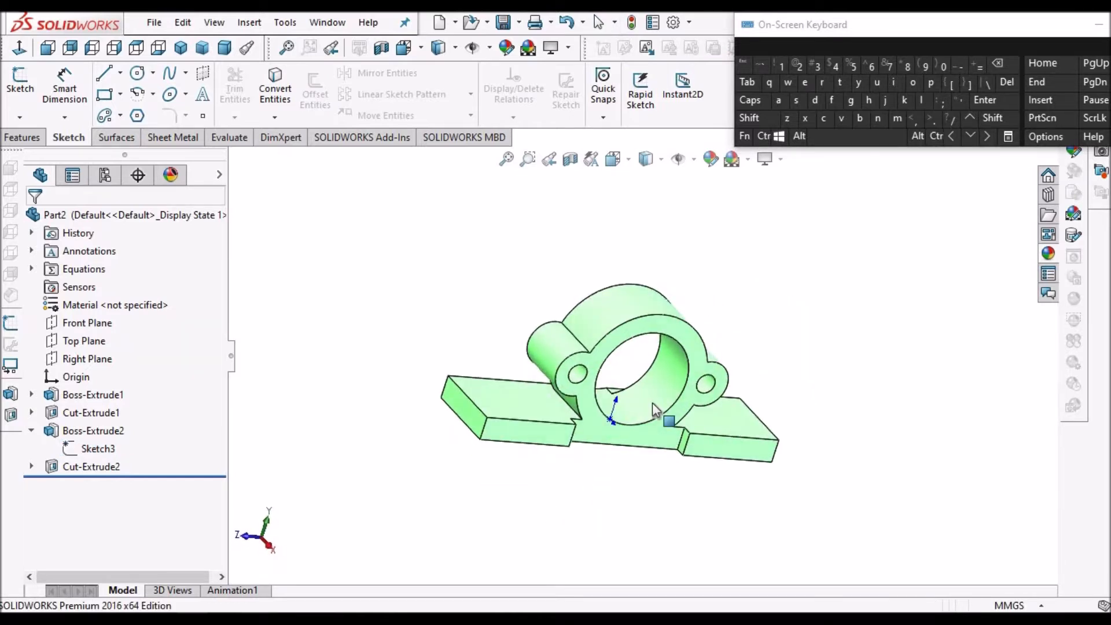
scroll(655, 409, down, 2)
key(alt+Tab)
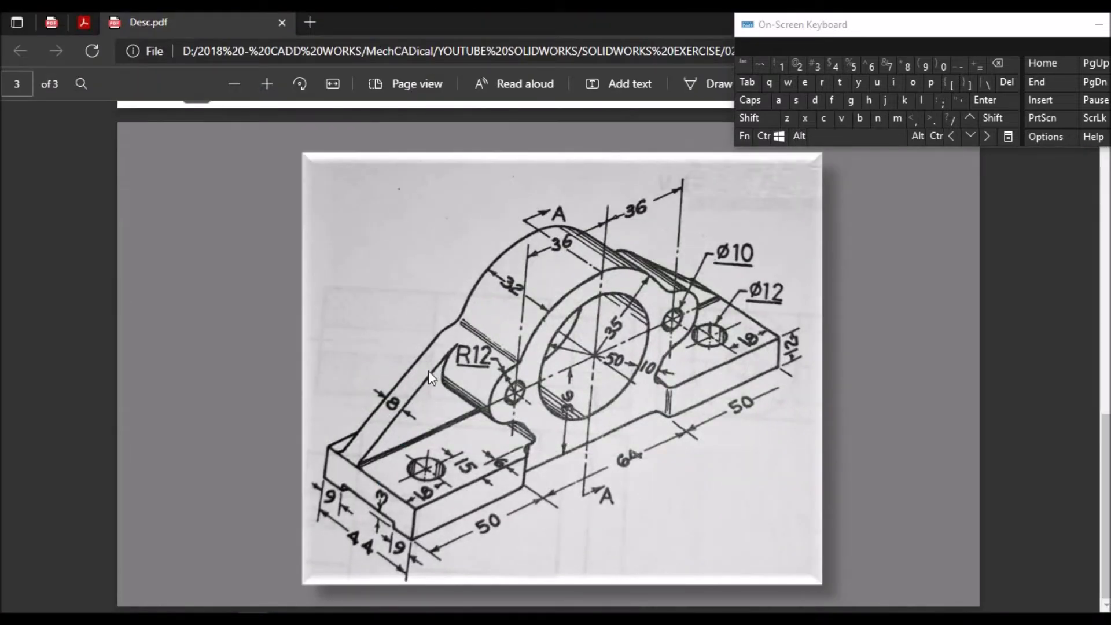
key(alt+Tab)
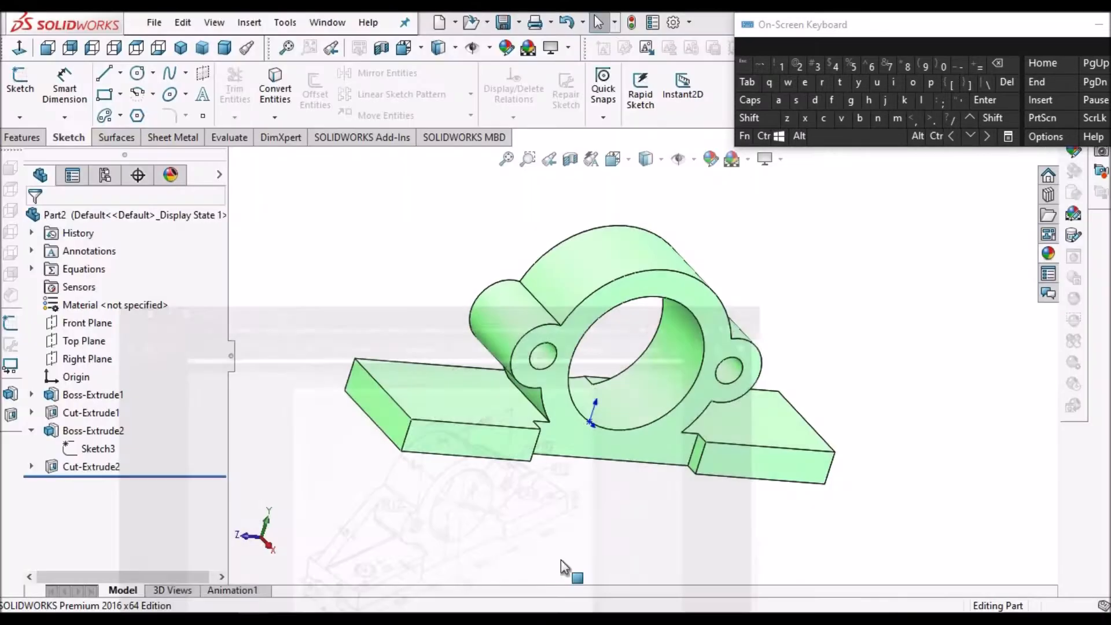
mouse_move(619, 359)
middle_down()
mouse_move(683, 478)
mouse_move(617, 359)
middle_up()
click(616, 359)
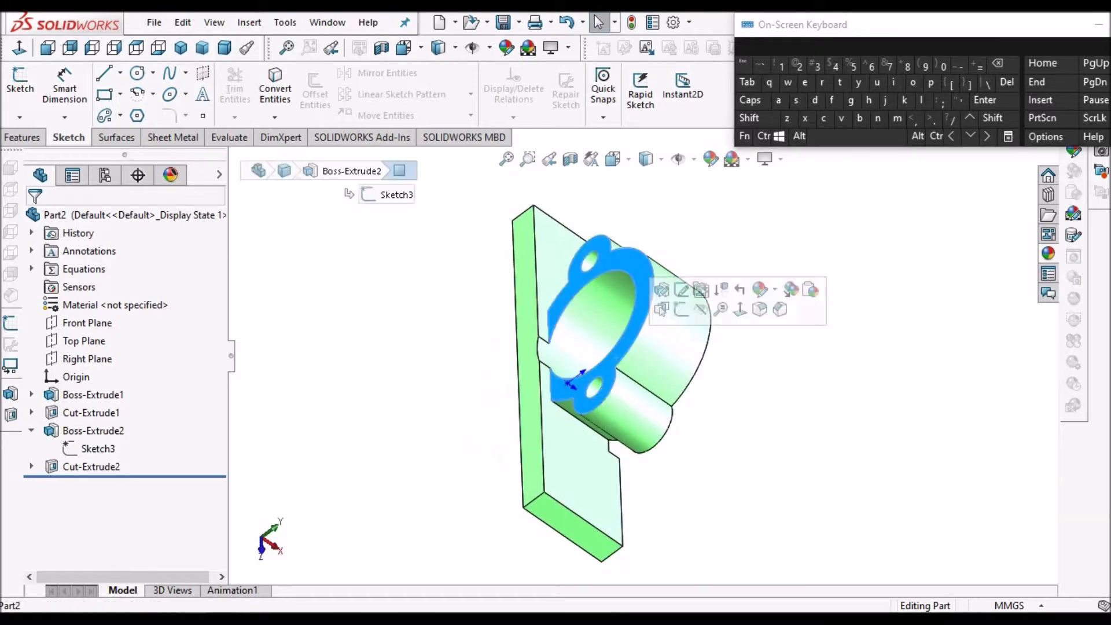
click(27, 88)
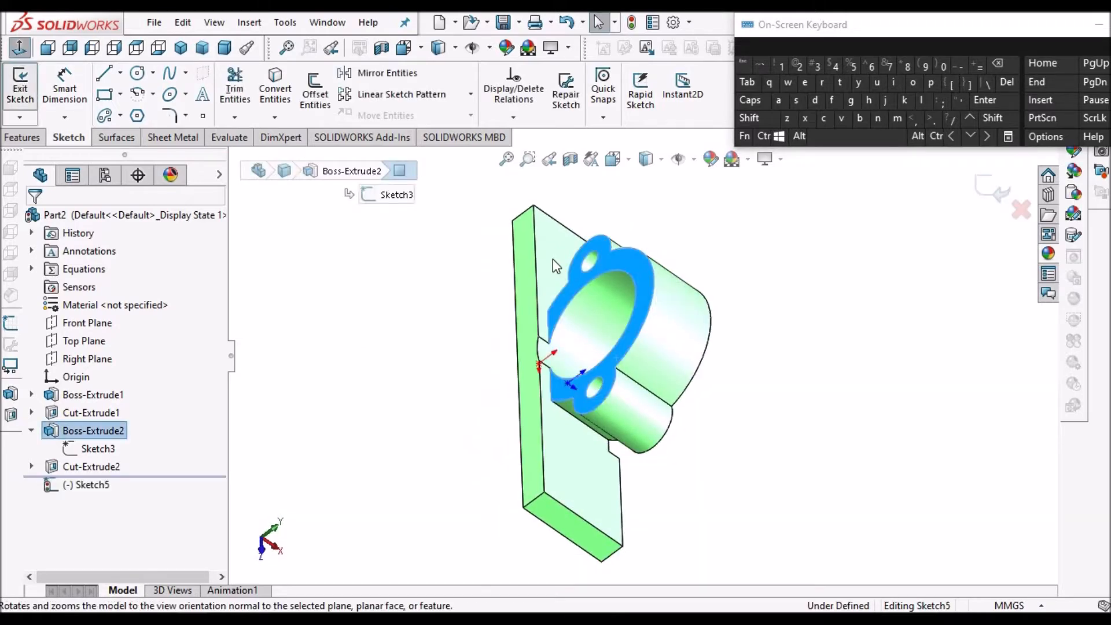
click(19, 48)
click(429, 301)
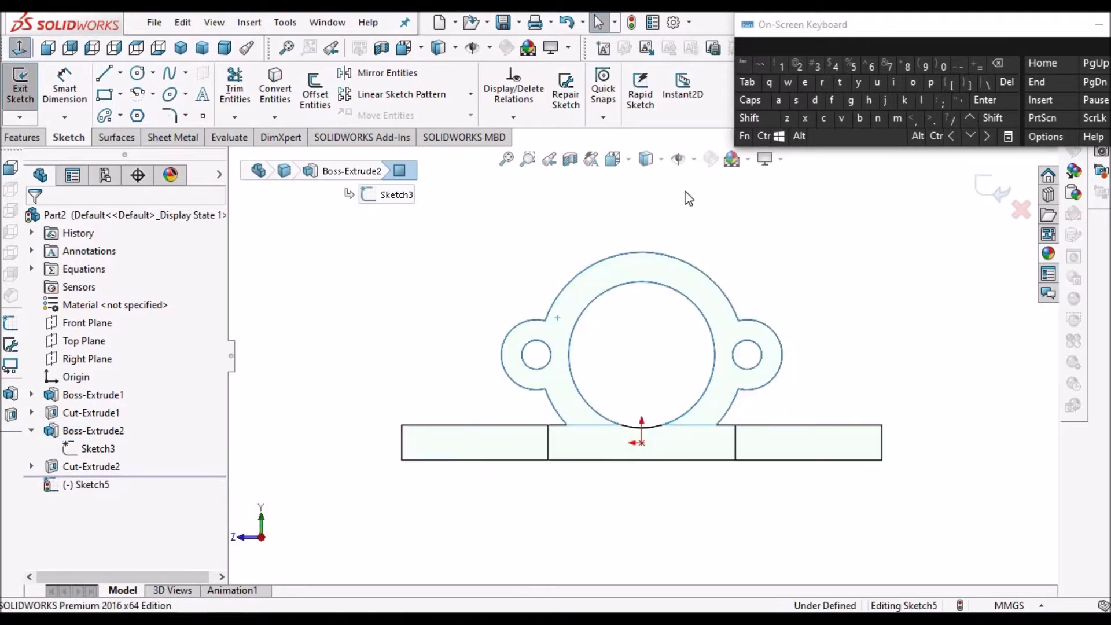
click(662, 162)
click(647, 273)
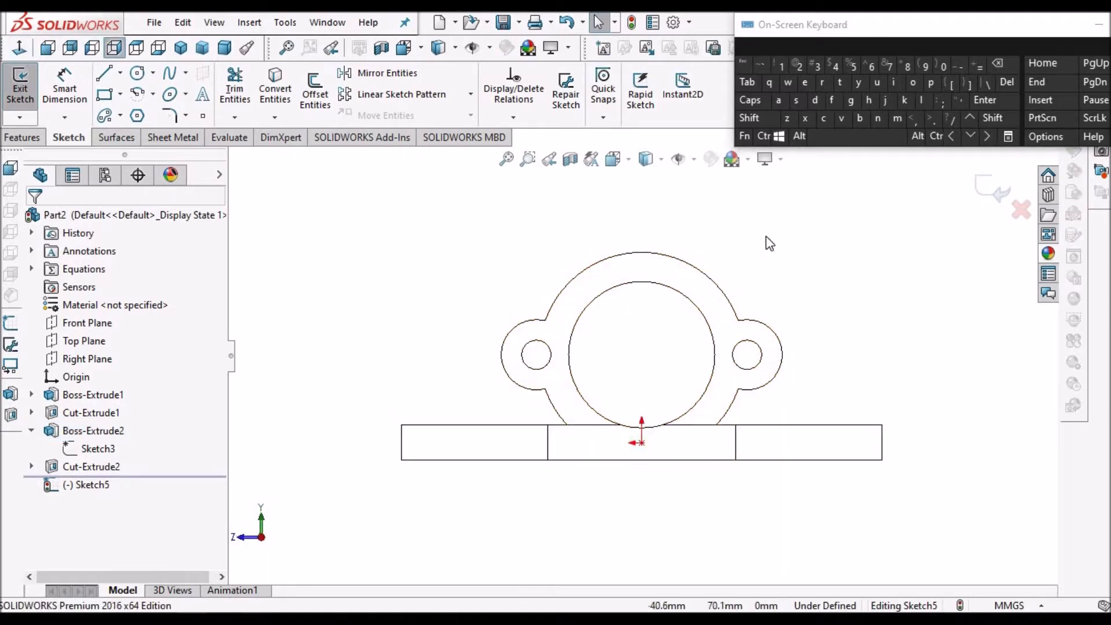
Sketch a slanted line about 52.7 mm long from the base plate's upper left corner up to just outside the left lug.
scroll(616, 334, down, 2)
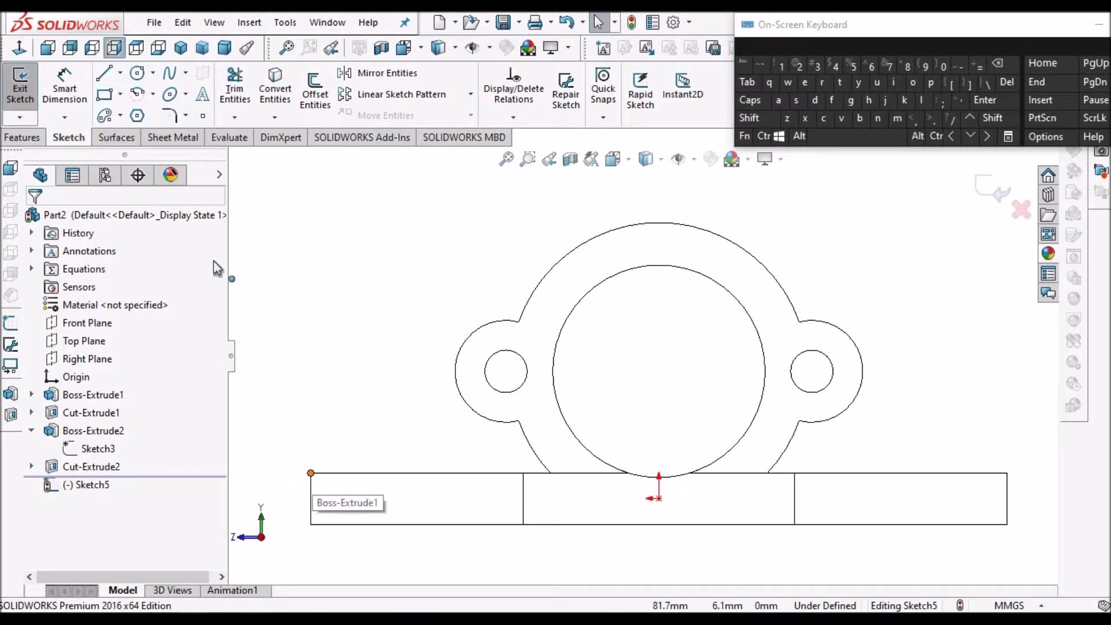
click(311, 473)
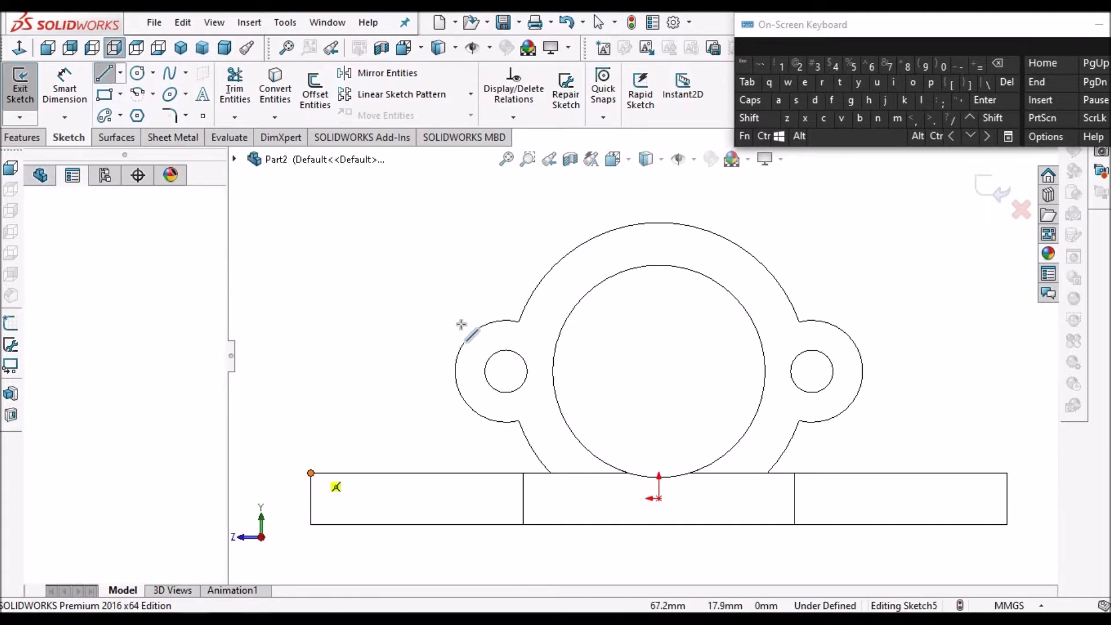
click(466, 311)
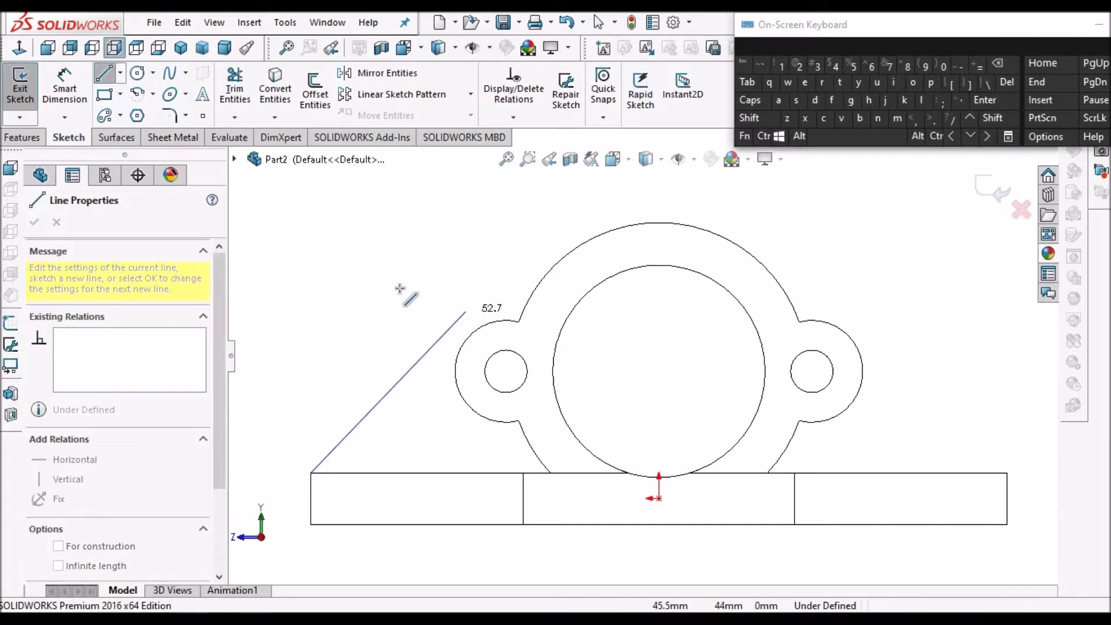
Finish the slanted line and convert the left lug's outer arc edge into a sketch entity.
right_click(400, 288)
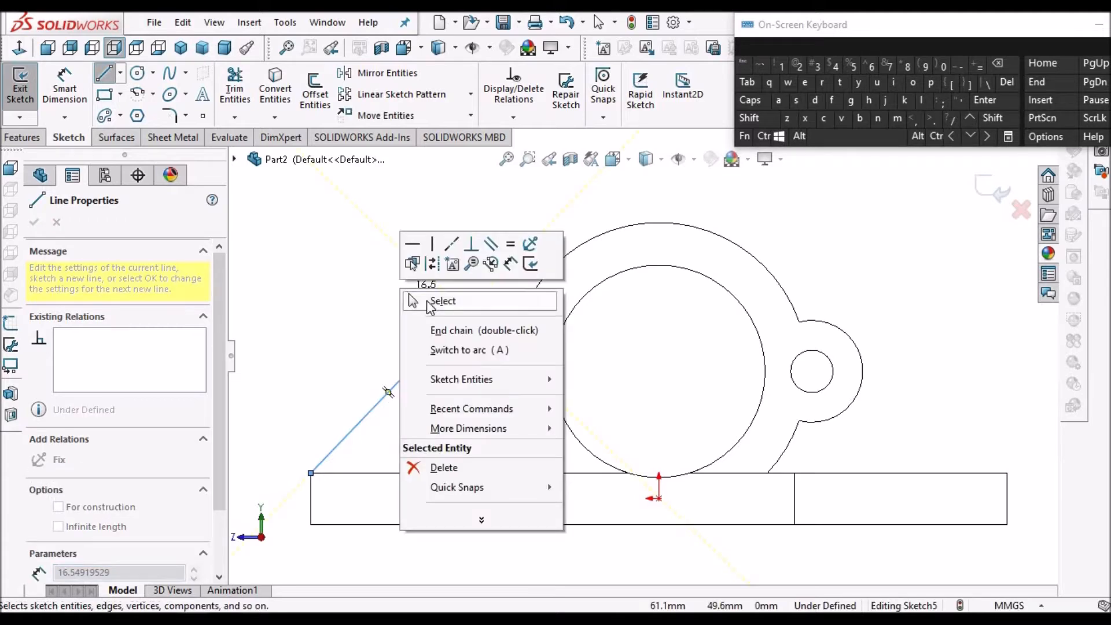
click(431, 324)
key(Escape)
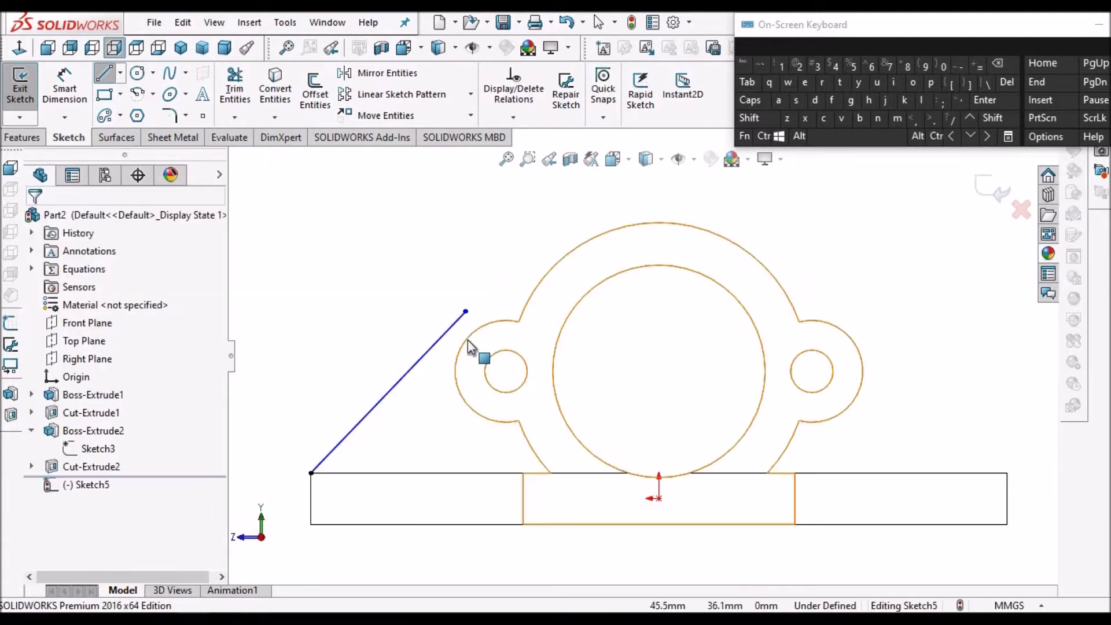
click(468, 341)
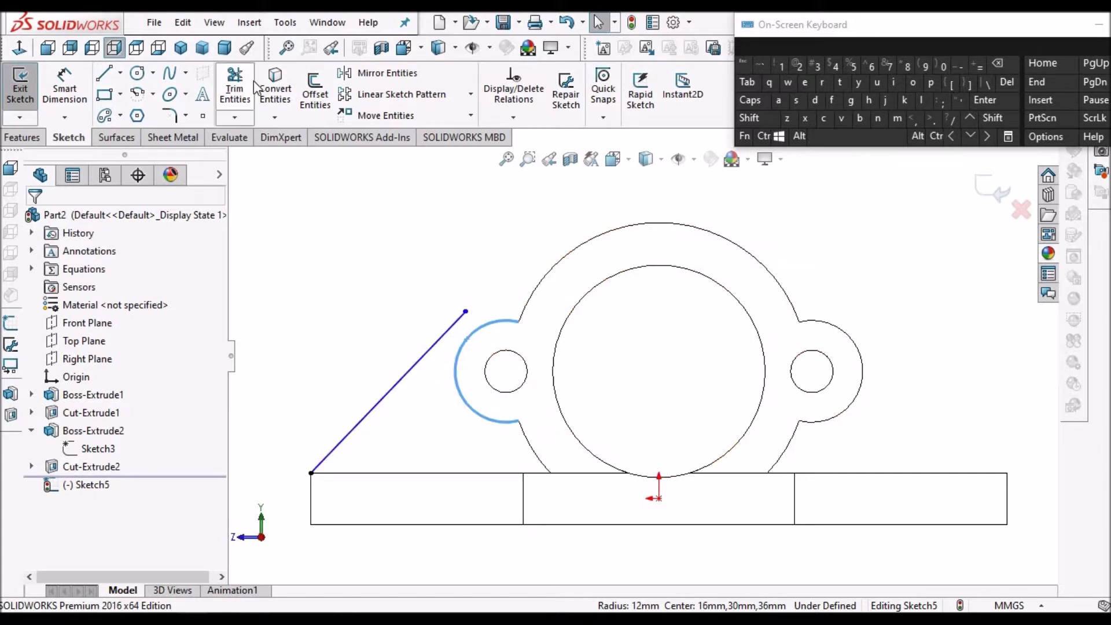
click(272, 83)
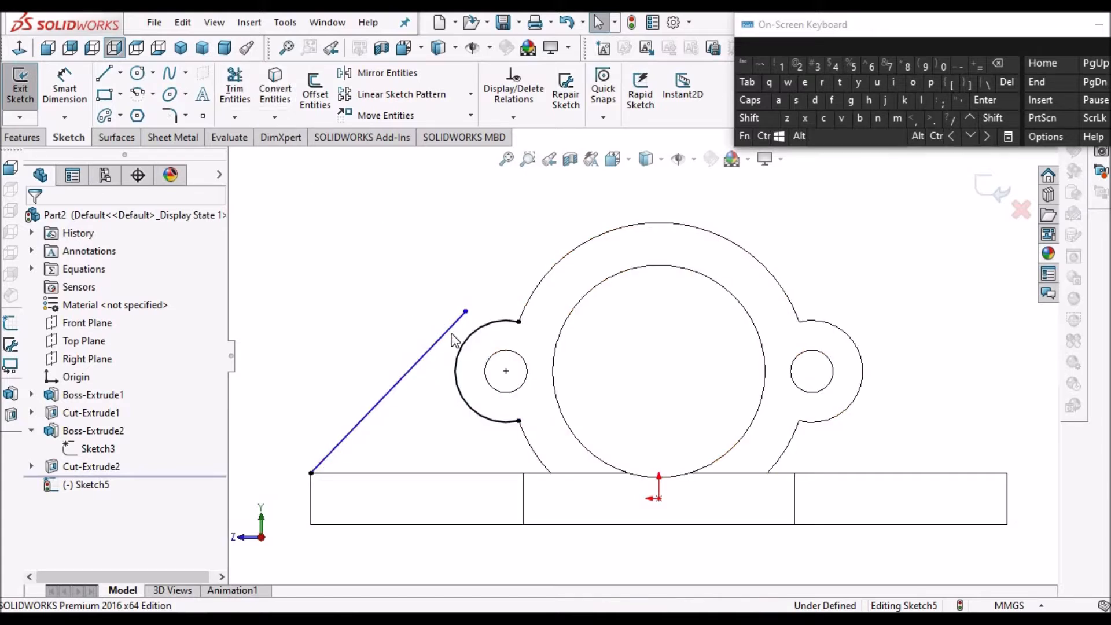
Make the slanted line tangent to the left lug's converted arc.
click(484, 324)
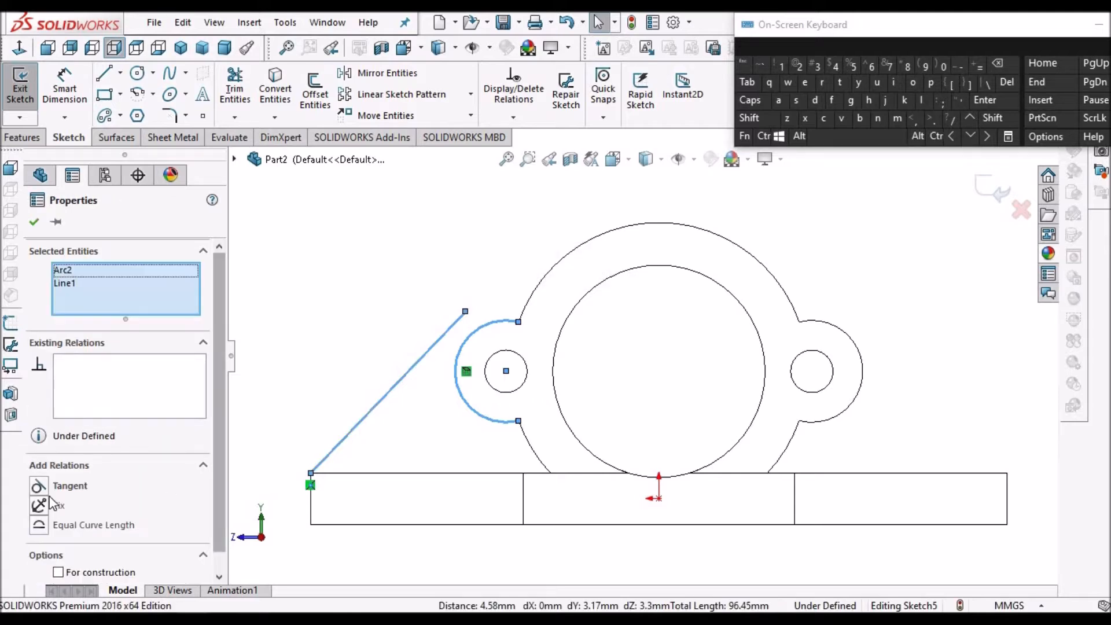
click(40, 488)
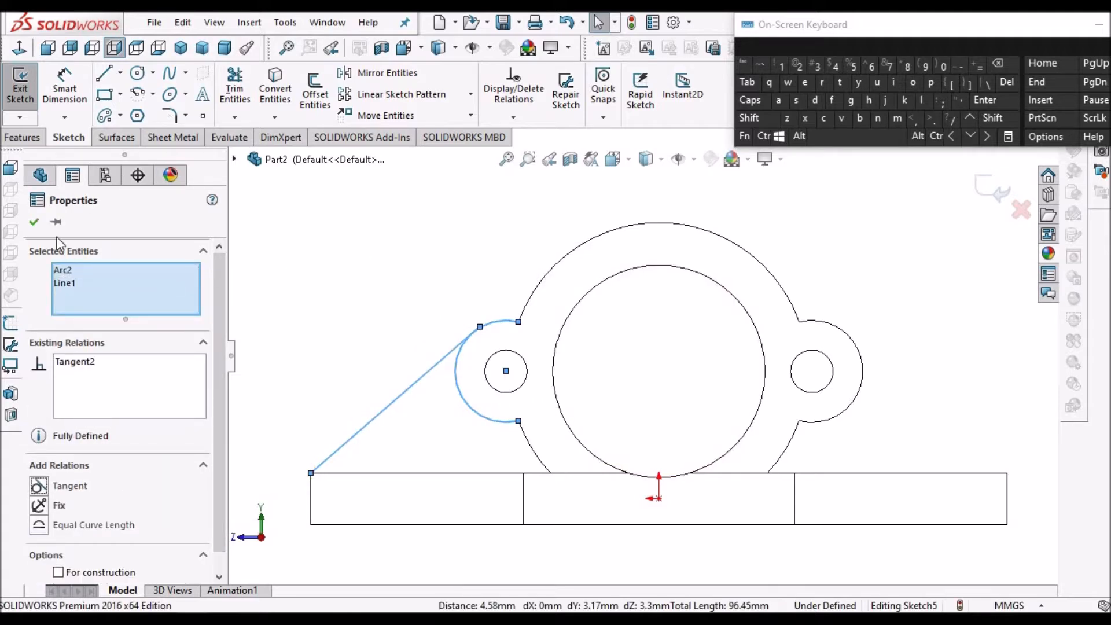
click(326, 242)
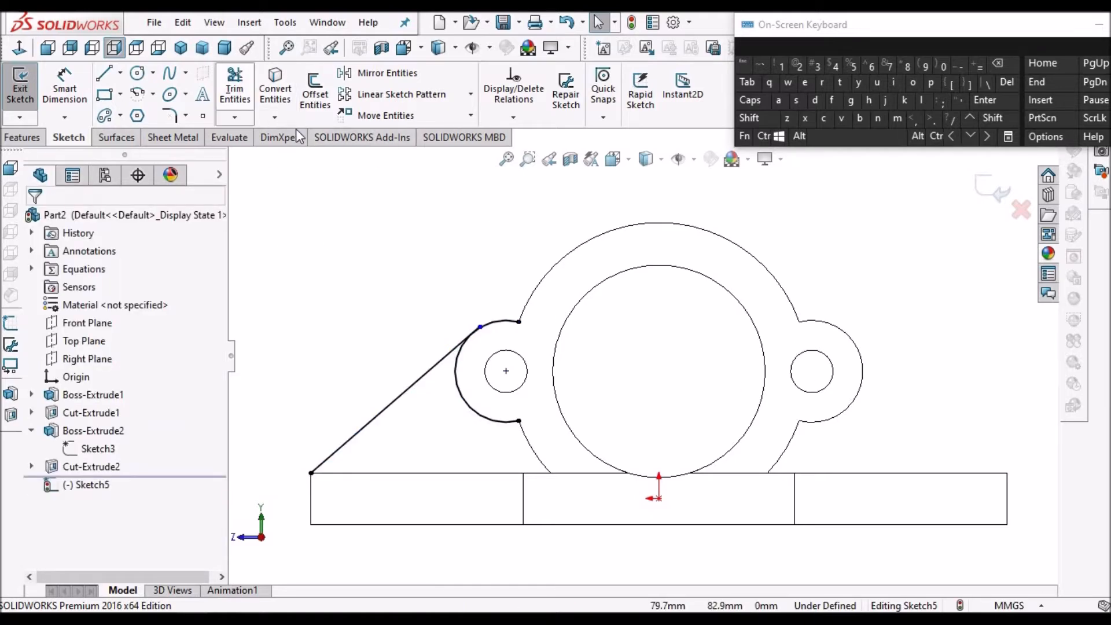
Corner-trim the slanted line and the left lug's arc so the arc ends at the tangent point.
click(234, 88)
click(49, 425)
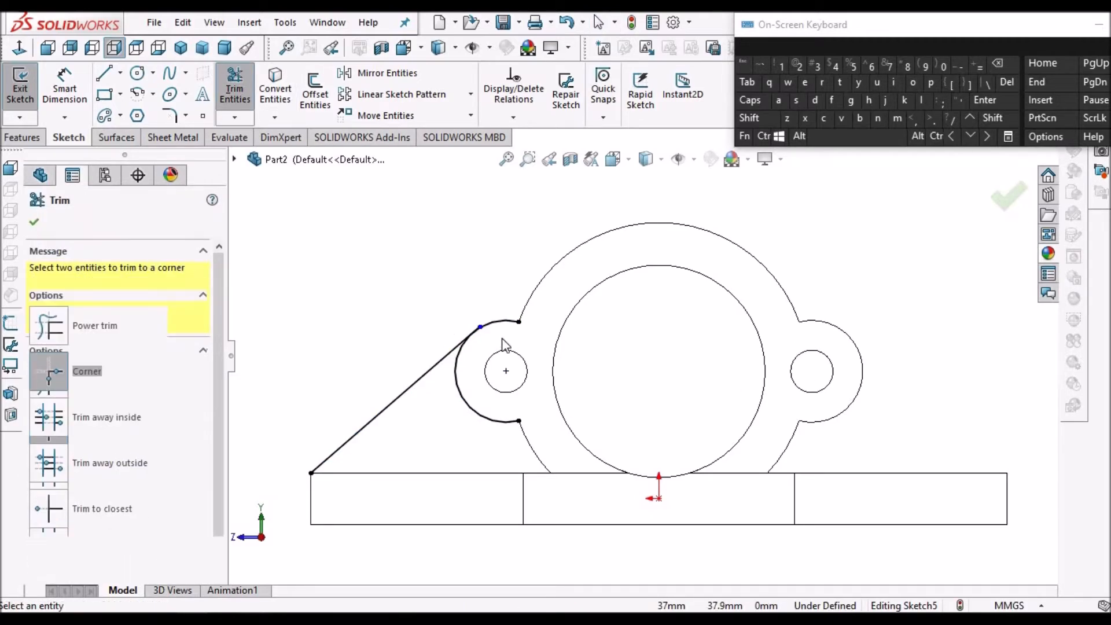
scroll(463, 335, down, 3)
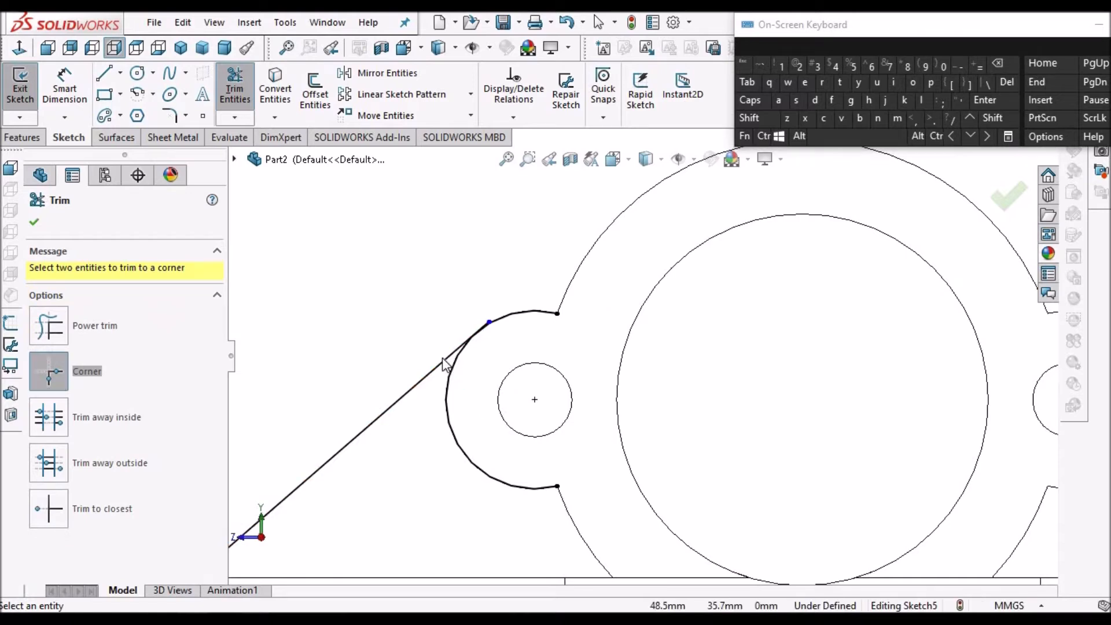
click(446, 363)
click(451, 379)
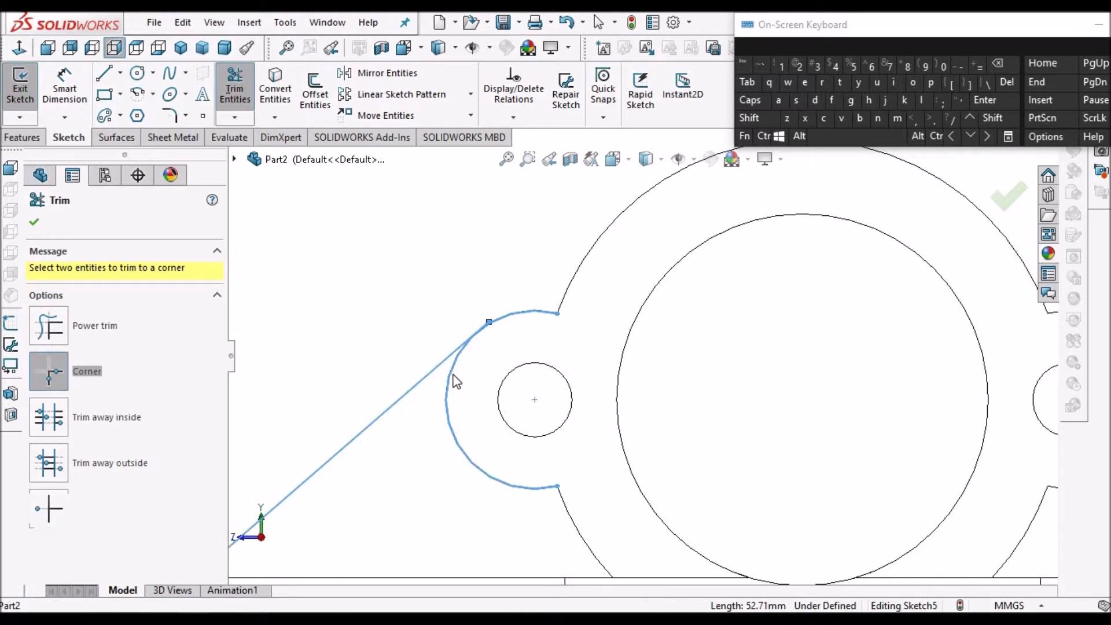
scroll(492, 351, down, 1)
scroll(509, 336, down, 2)
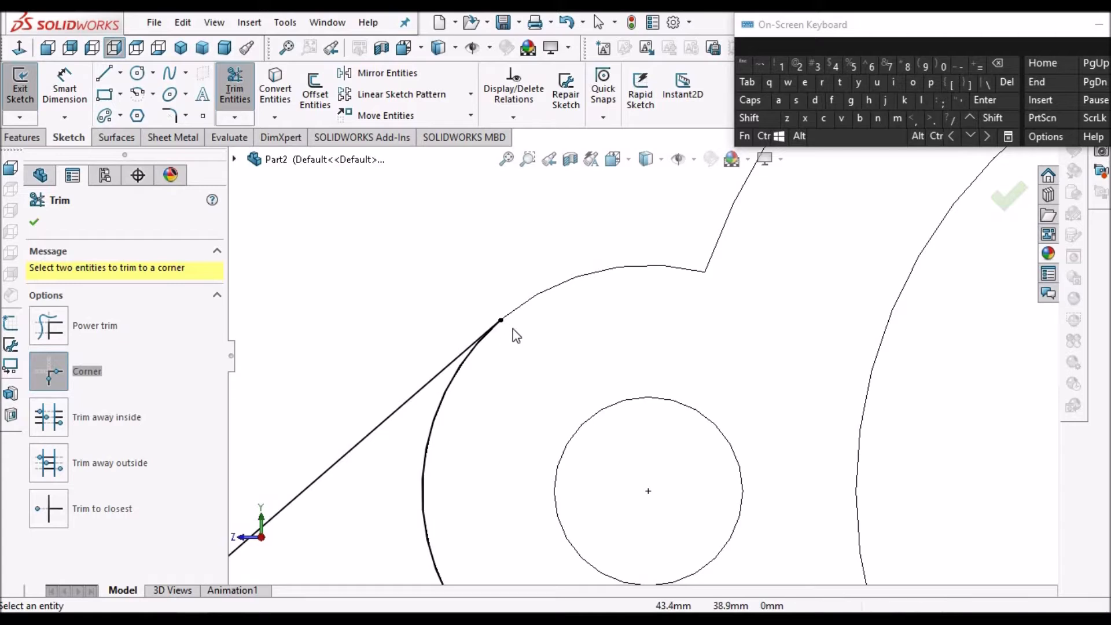
scroll(542, 350, up, 1)
scroll(541, 351, up, 2)
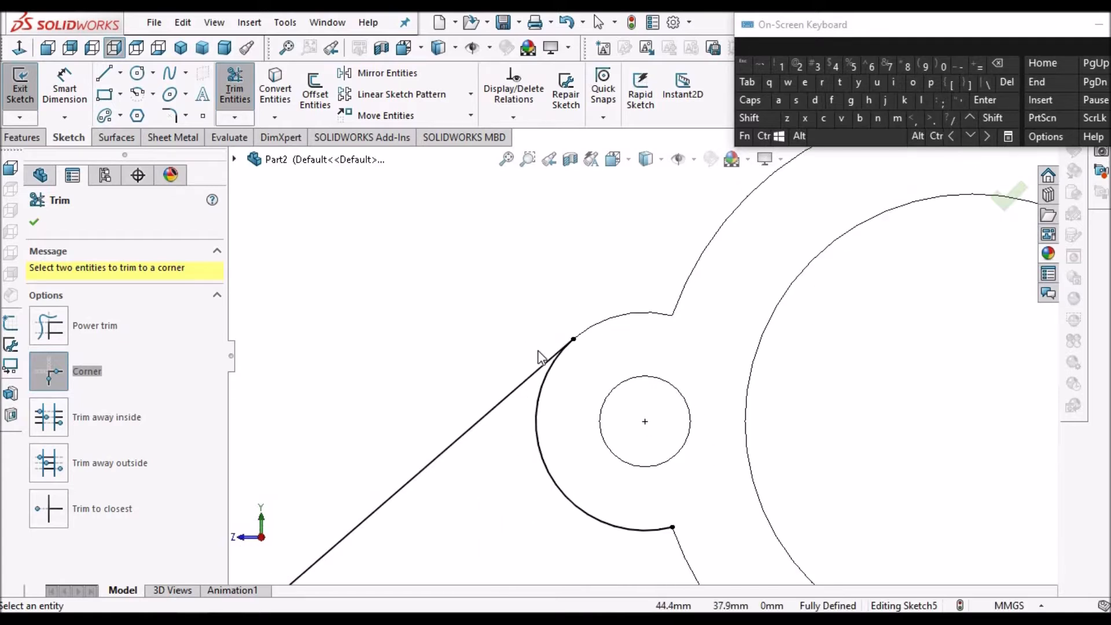
click(36, 225)
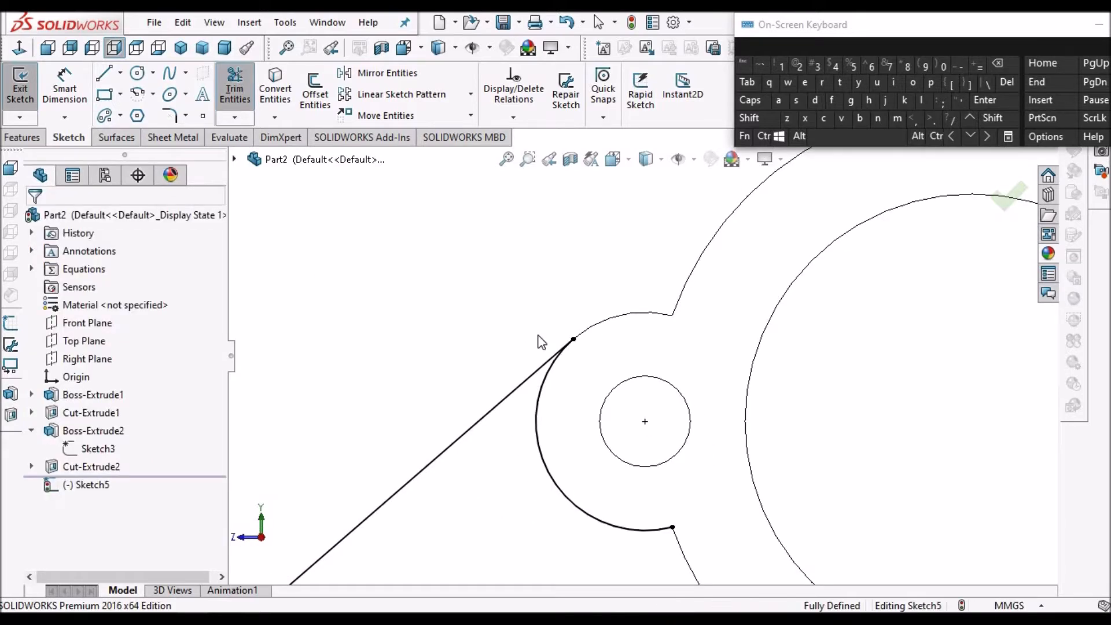
Convert the housing's arc below the left lug and the base plate's left top edge into sketch entities.
scroll(578, 365, up, 3)
scroll(781, 491, down, 2)
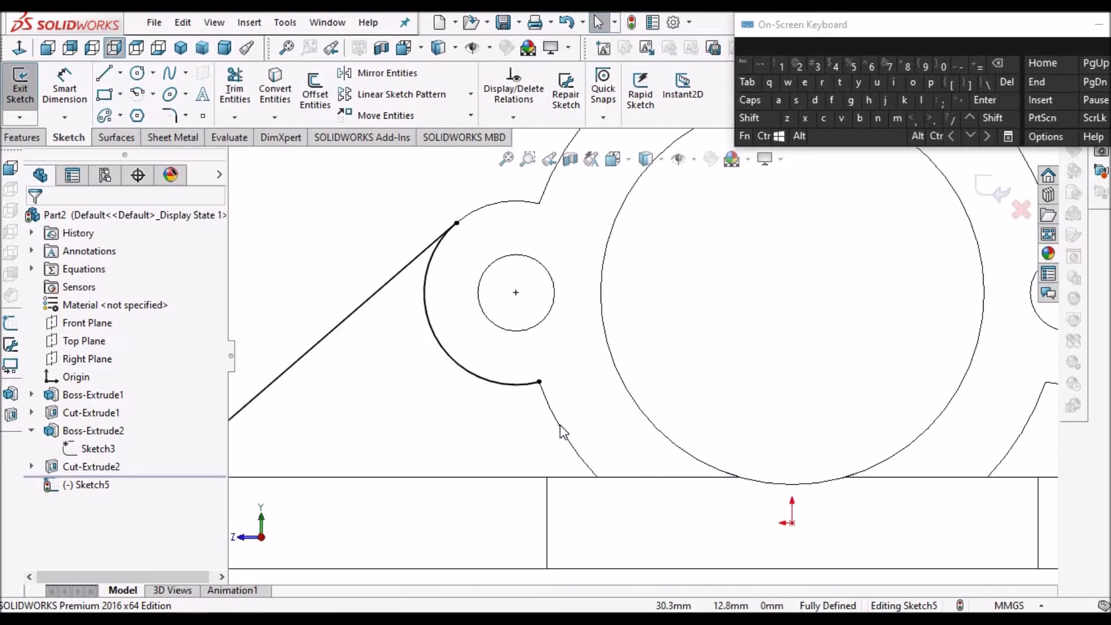
click(559, 424)
click(275, 87)
click(488, 478)
click(274, 93)
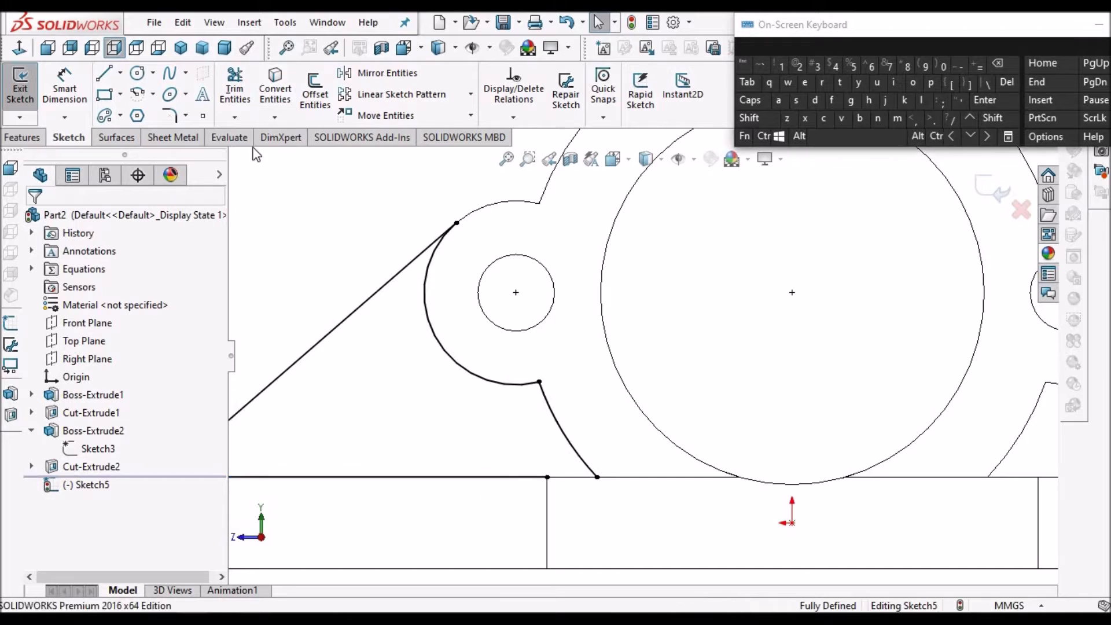
Corner-trim the converted base plate edge and the lower housing arc to close the left rib profile.
click(234, 92)
click(82, 387)
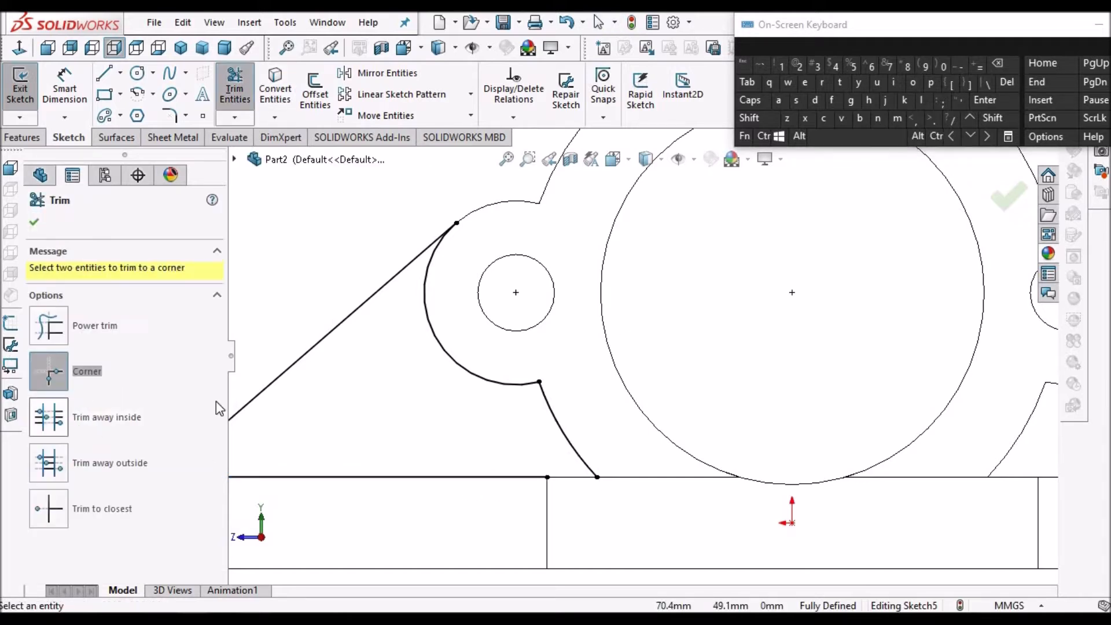
click(478, 478)
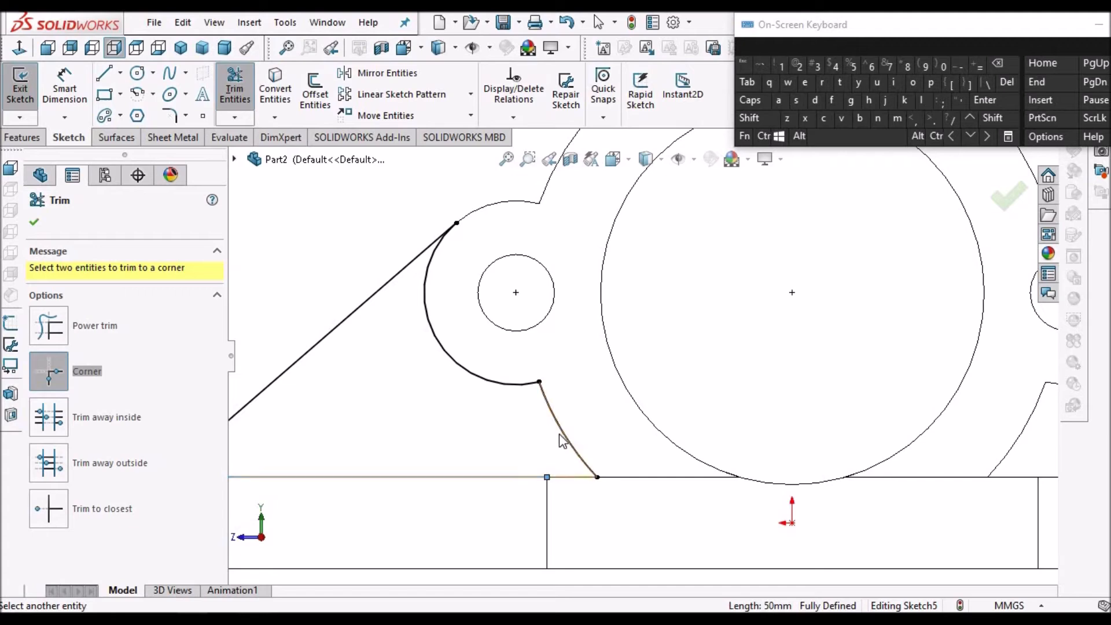
click(561, 434)
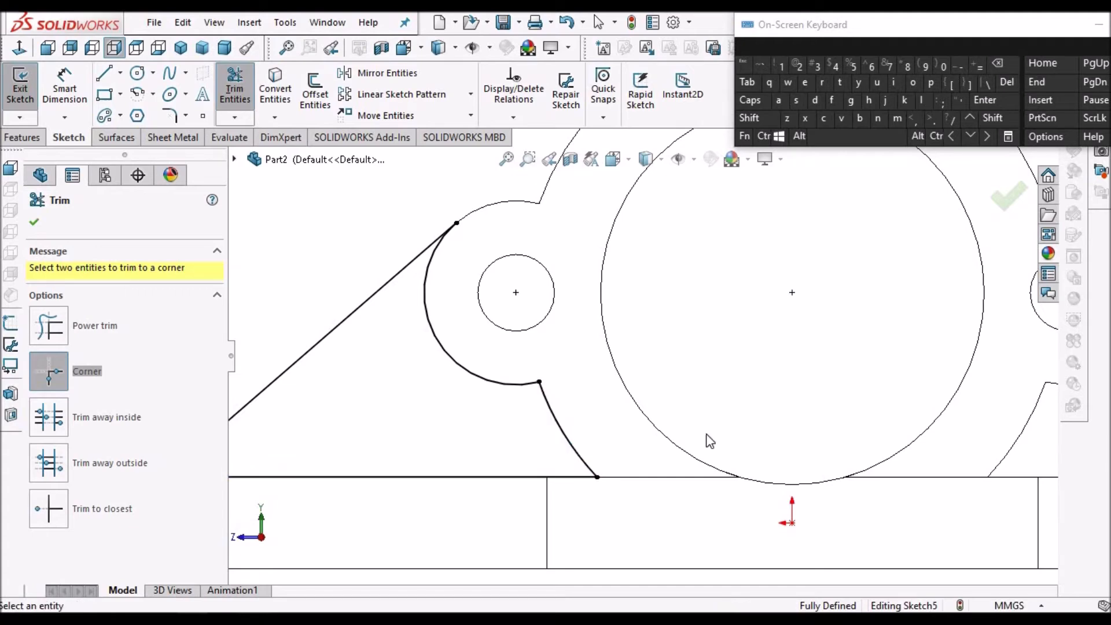
scroll(642, 355, up, 1)
click(34, 228)
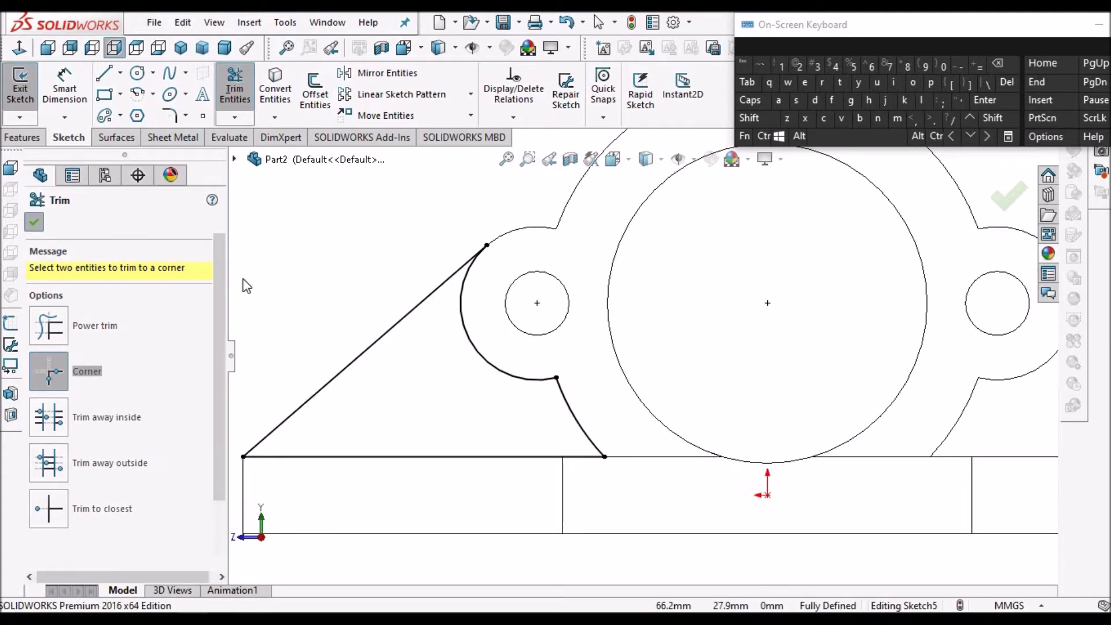
Convert the right lug's outer arc, the housing arc below it and the base plate's right top edge into sketch entities.
scroll(642, 347, up, 3)
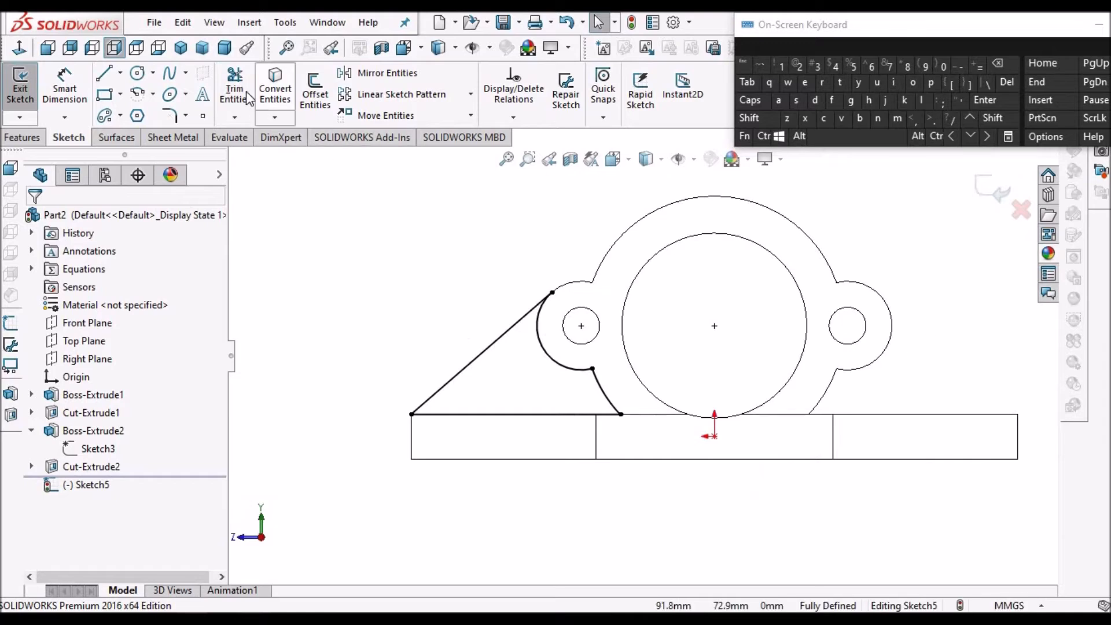
click(275, 90)
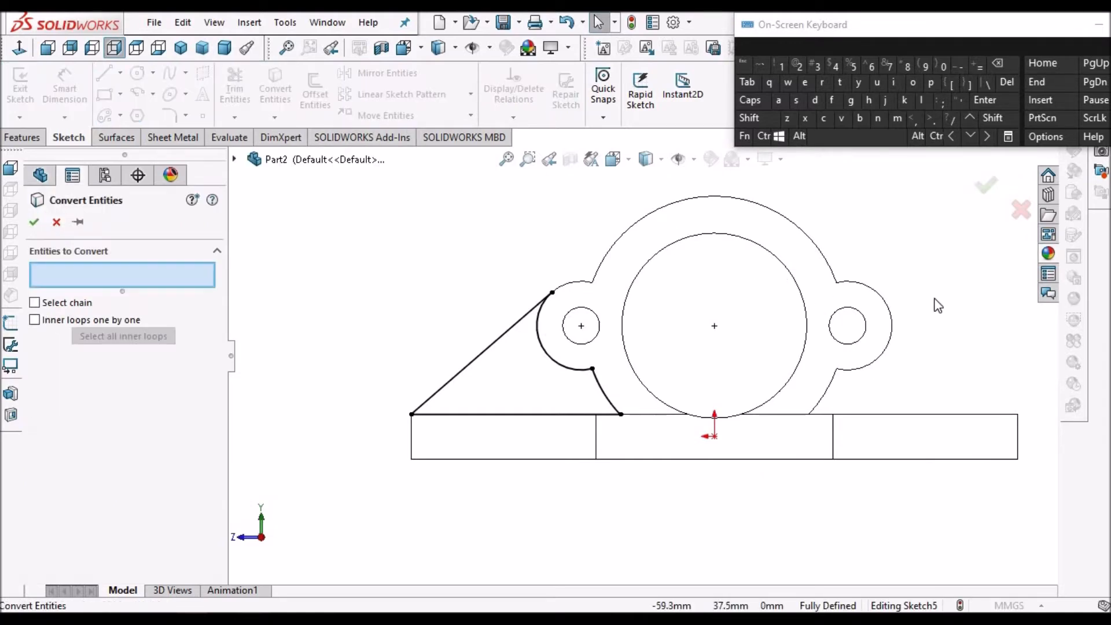
scroll(884, 345, down, 1)
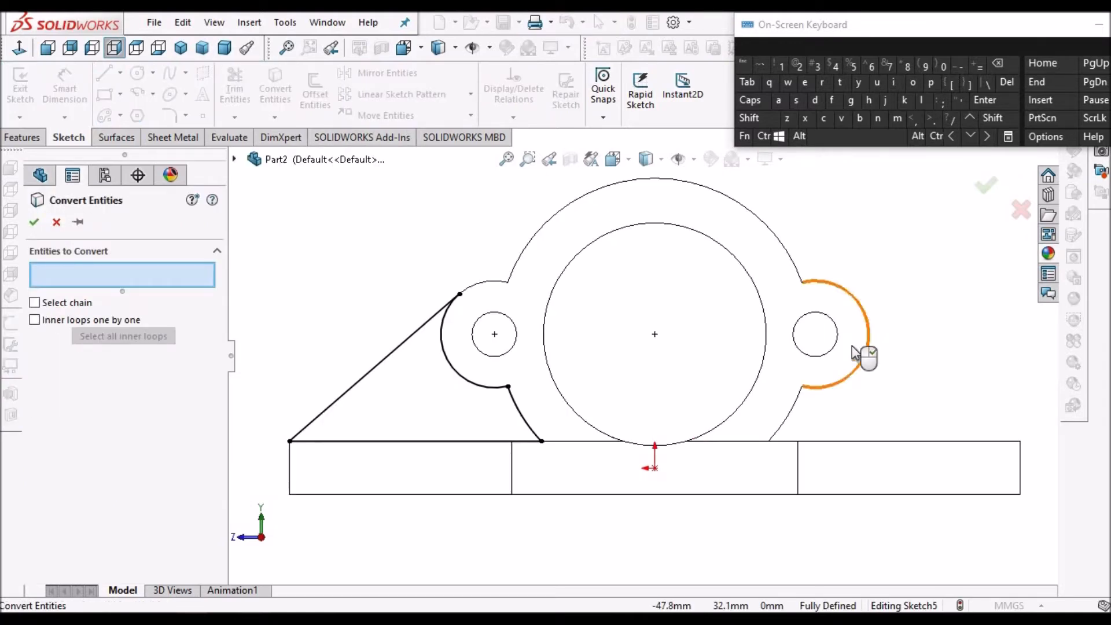
click(861, 353)
click(812, 415)
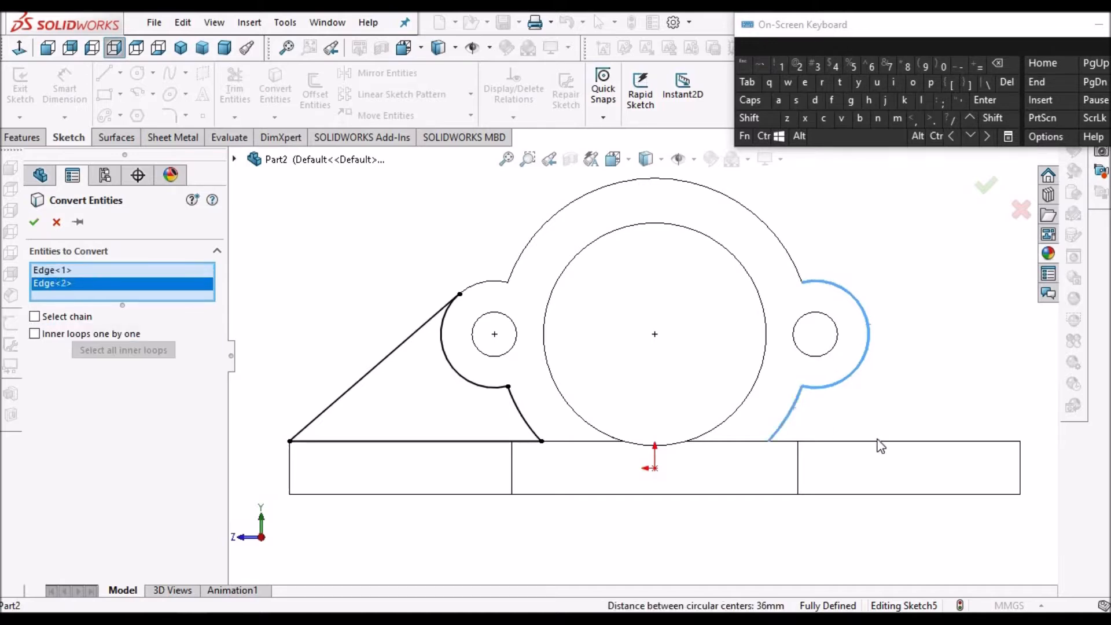
click(878, 441)
click(34, 222)
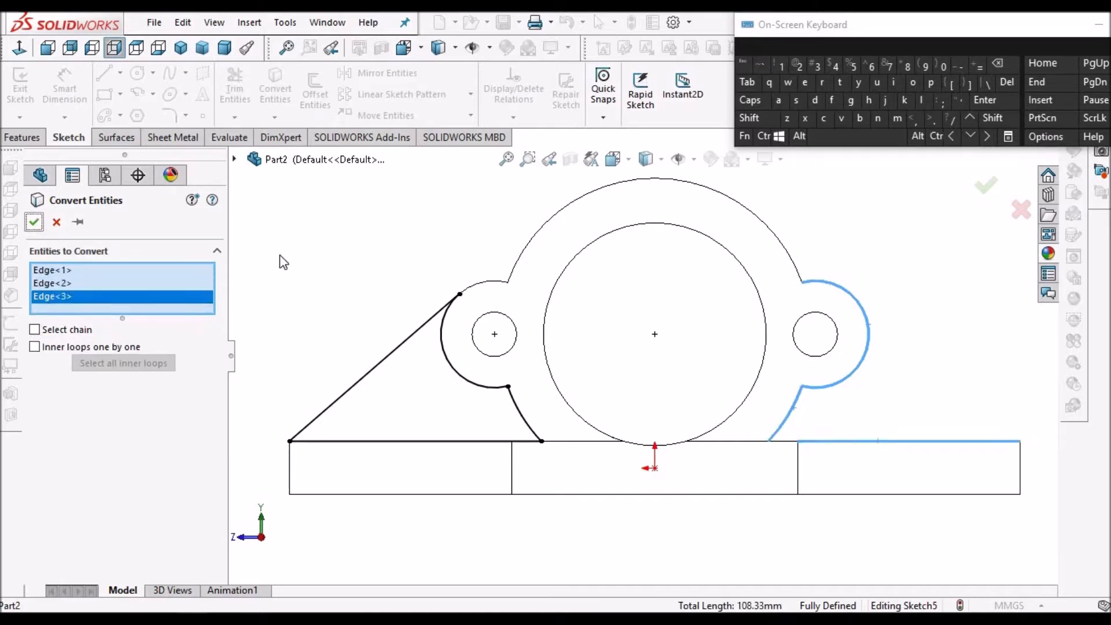
Sketch a slanted line from the base plate's upper right corner up to just outside the right lug.
key(f)
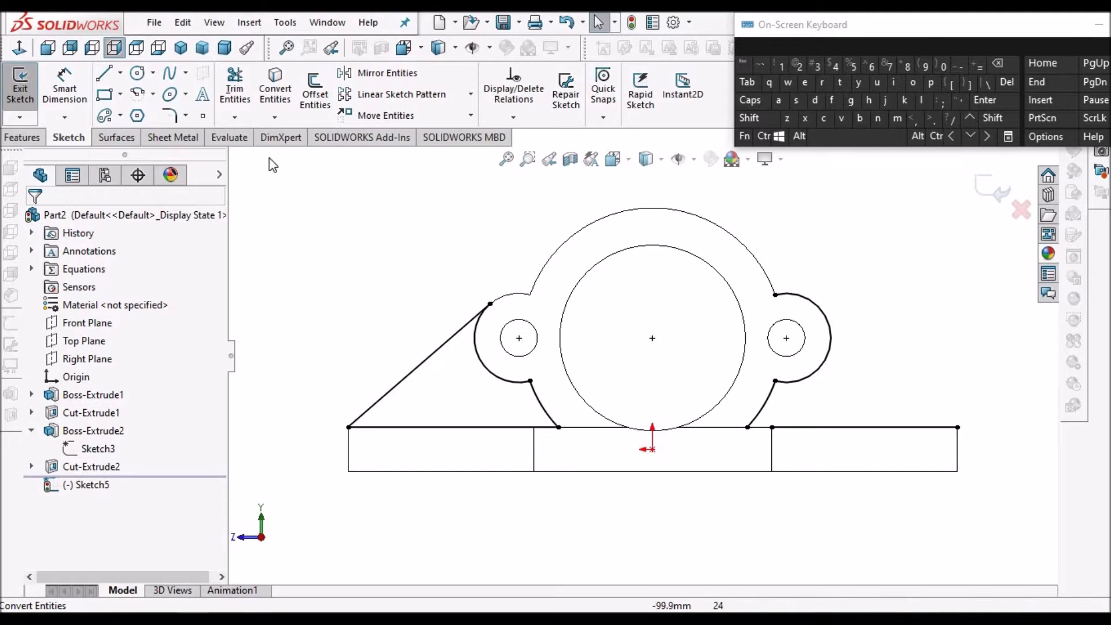
key(f)
key(l)
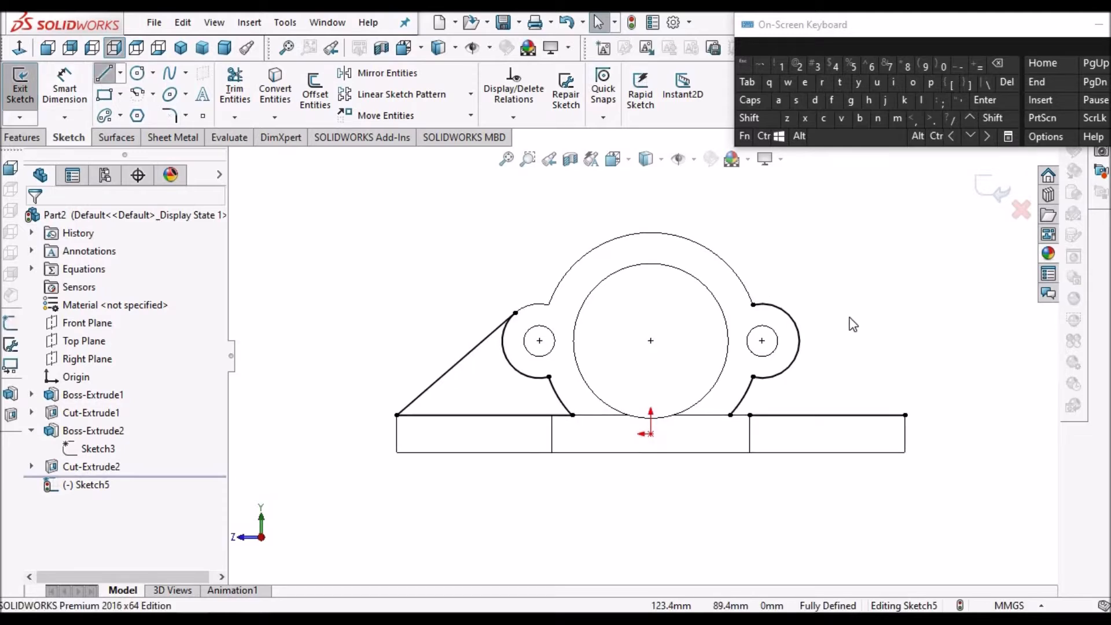
scroll(896, 308, down, 2)
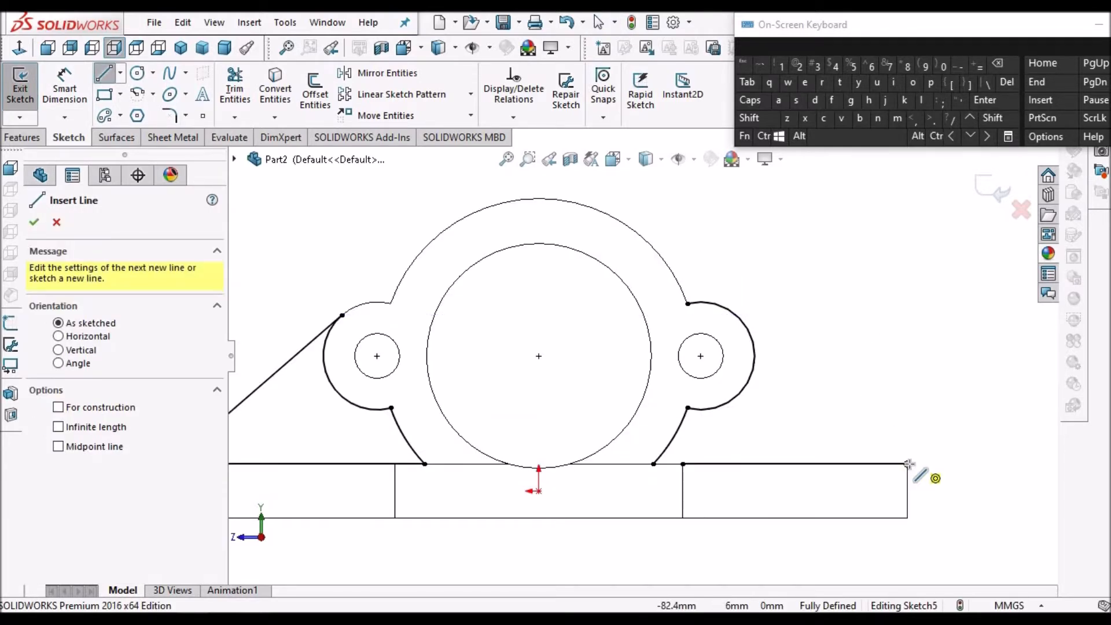
click(907, 463)
click(750, 298)
right_click(715, 265)
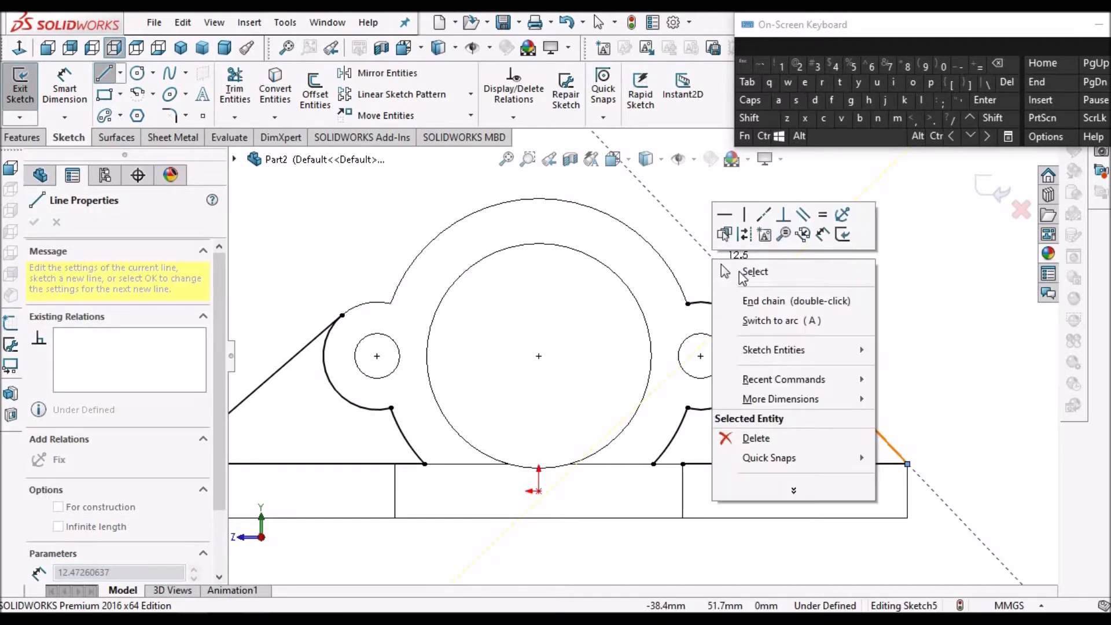
Finish the sloping line from the right end of the base and make it tangent to the right lug's arc.
click(746, 268)
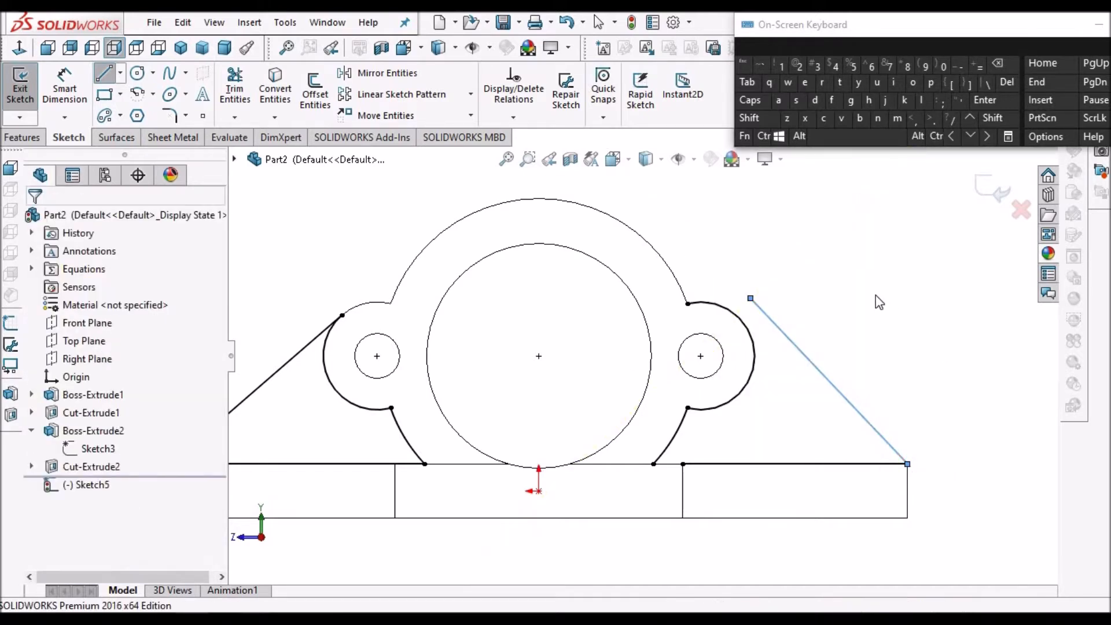
scroll(880, 302, up, 1)
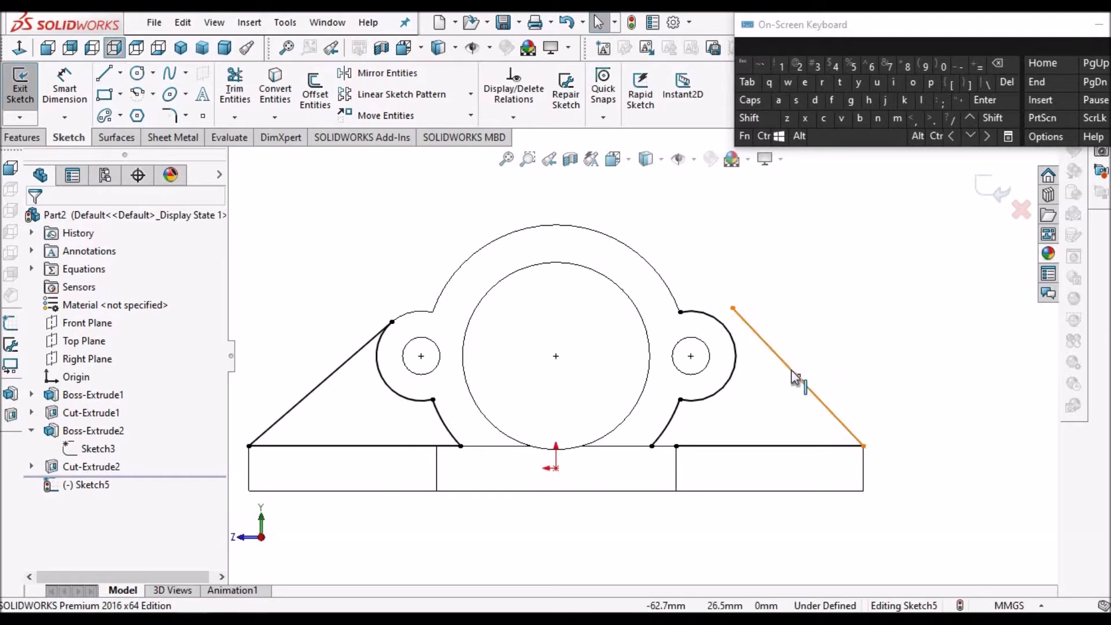
click(753, 333)
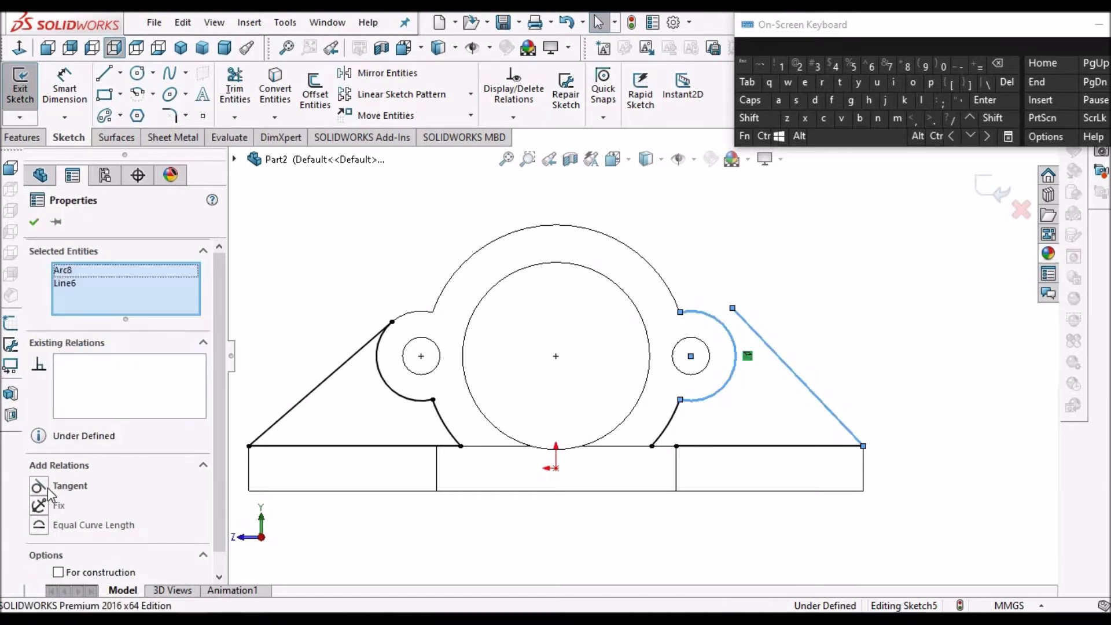
click(38, 486)
click(35, 223)
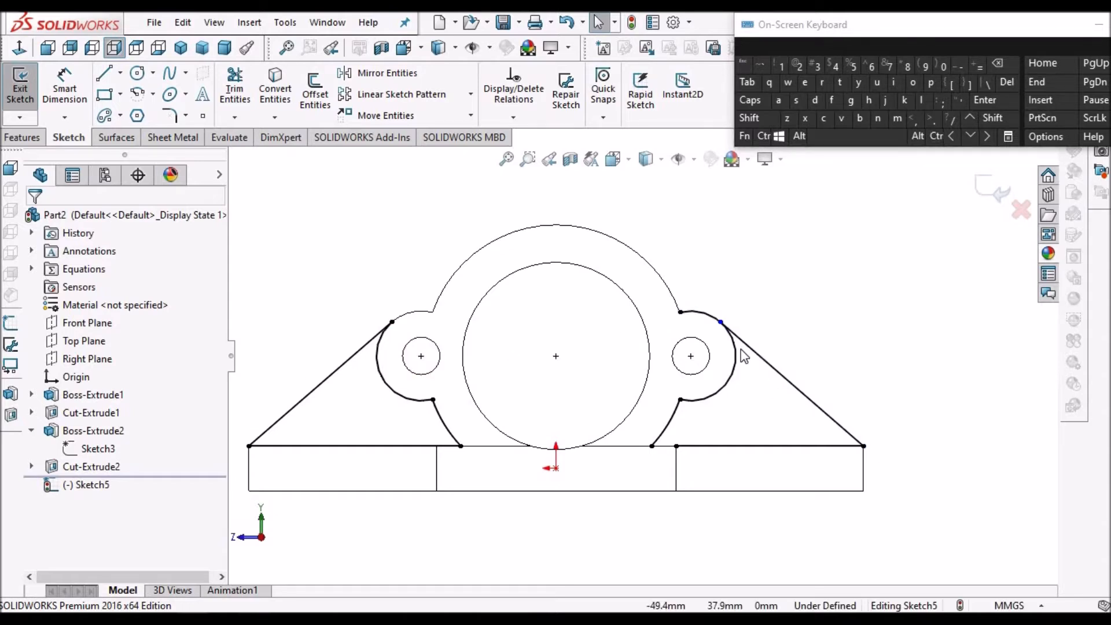
Corner-trim the right rib profile where the tangent line meets the lug arc and where the lower arc meets the base line.
scroll(753, 347, down, 2)
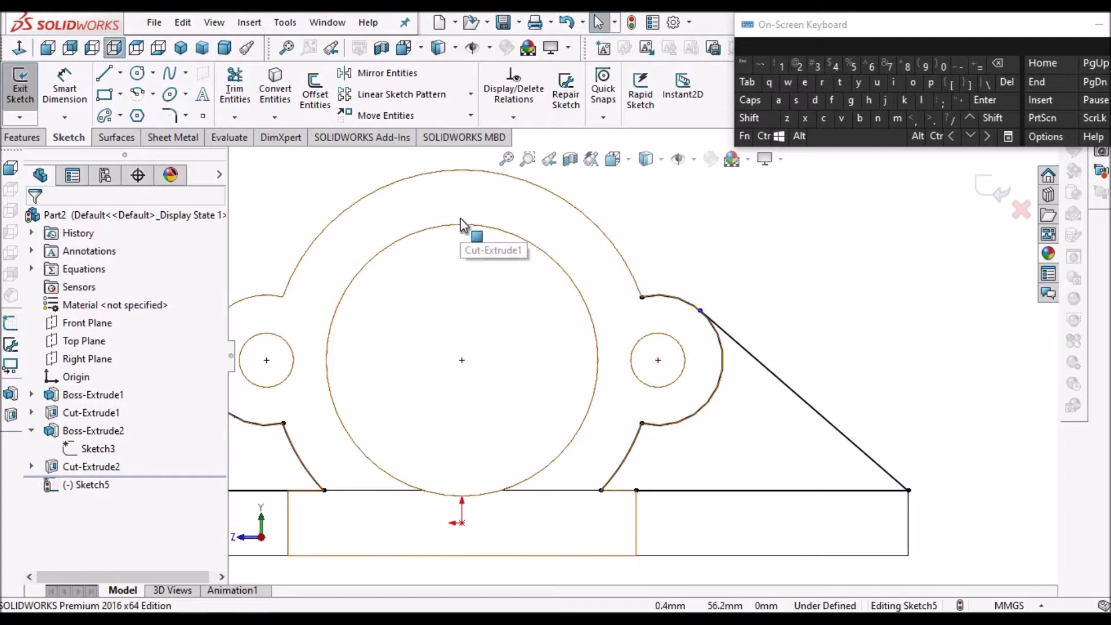
click(248, 101)
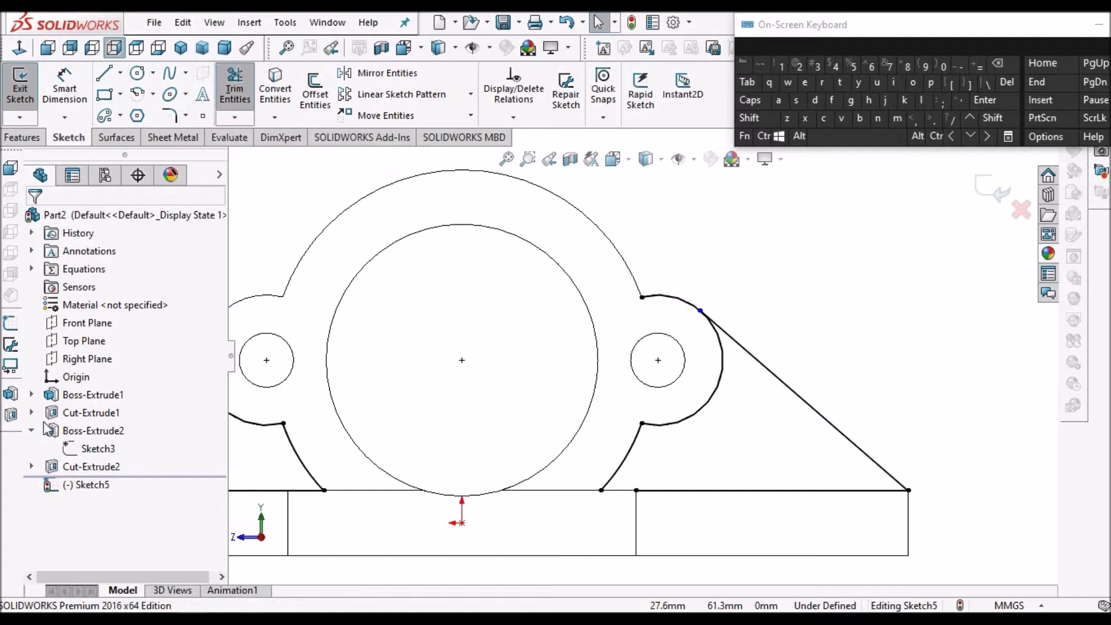
click(746, 349)
click(725, 351)
click(624, 460)
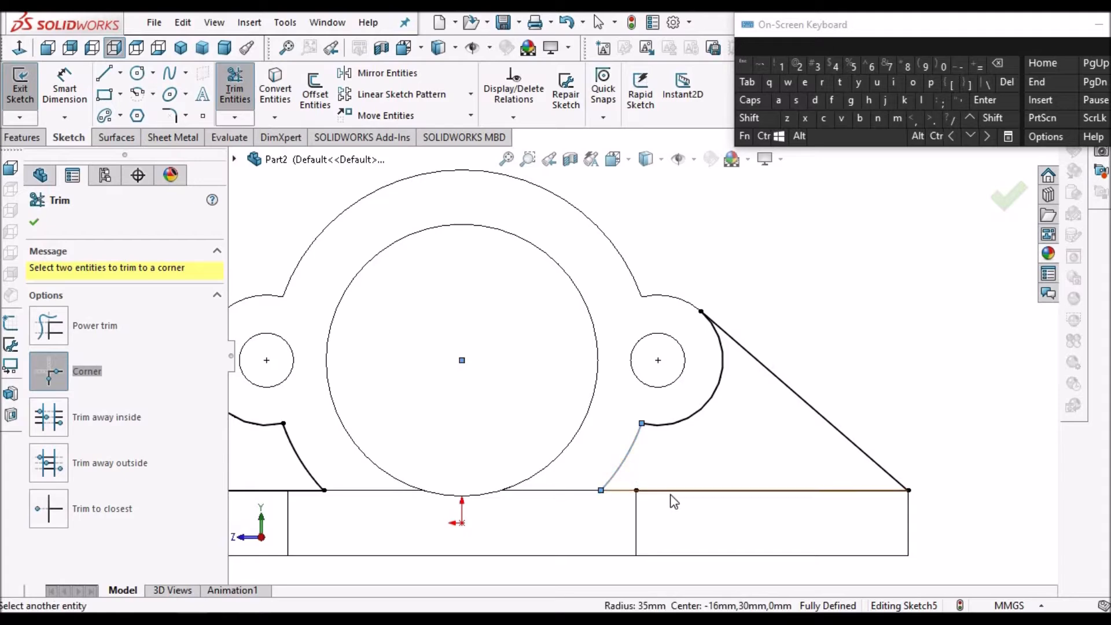
click(670, 490)
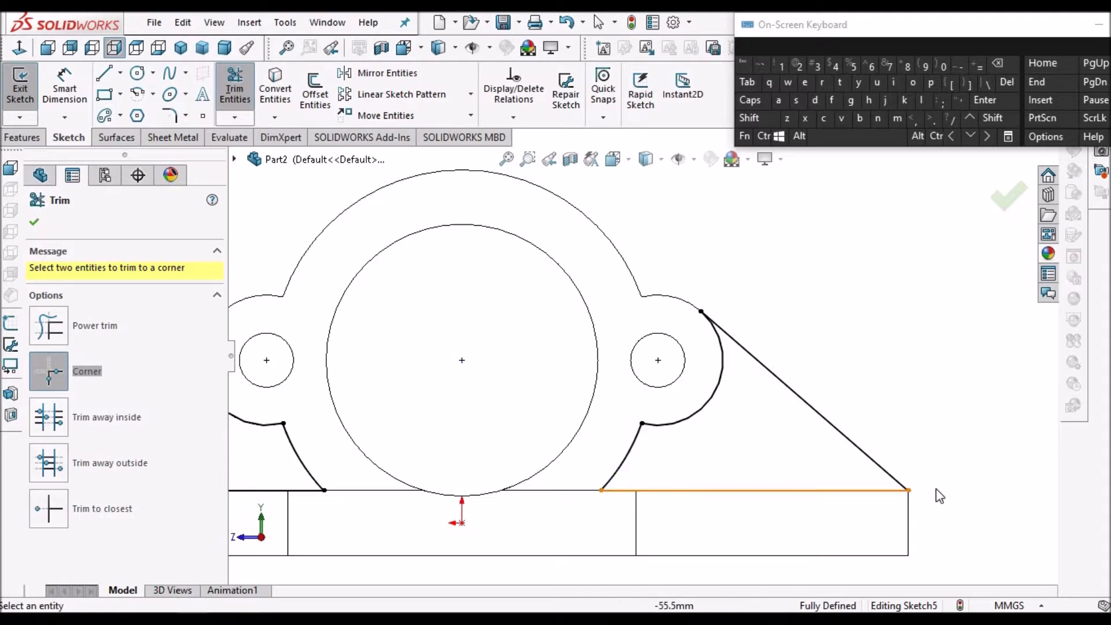
click(34, 223)
Extrude both rib profiles as a blind boss 8 mm deep in the reversed direction, merged with the body.
middle_drag(825, 370, 694, 423)
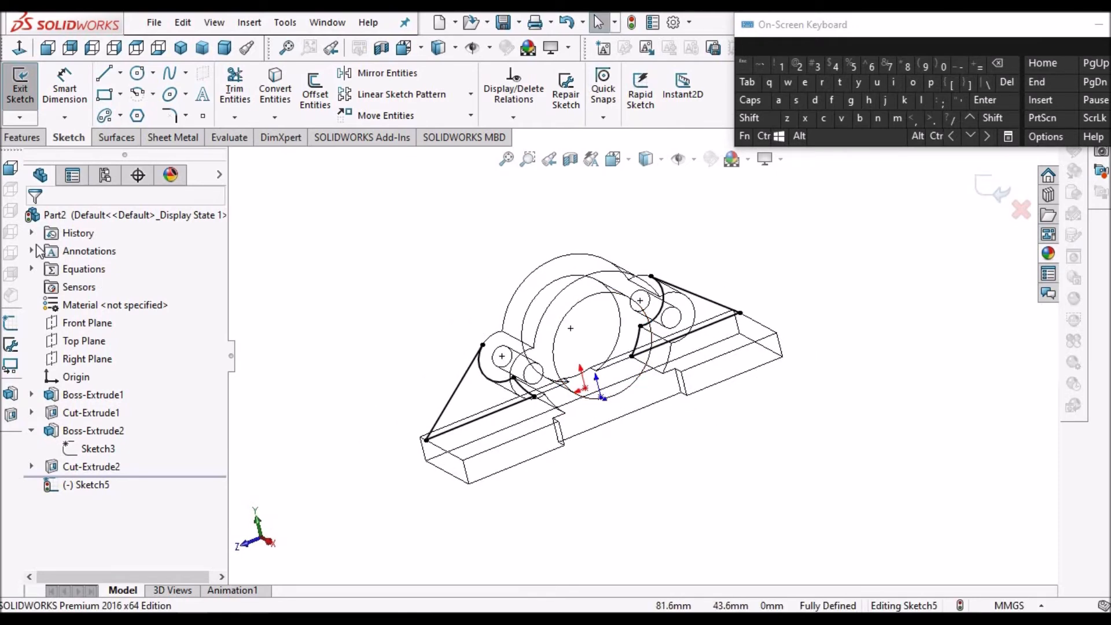
click(29, 137)
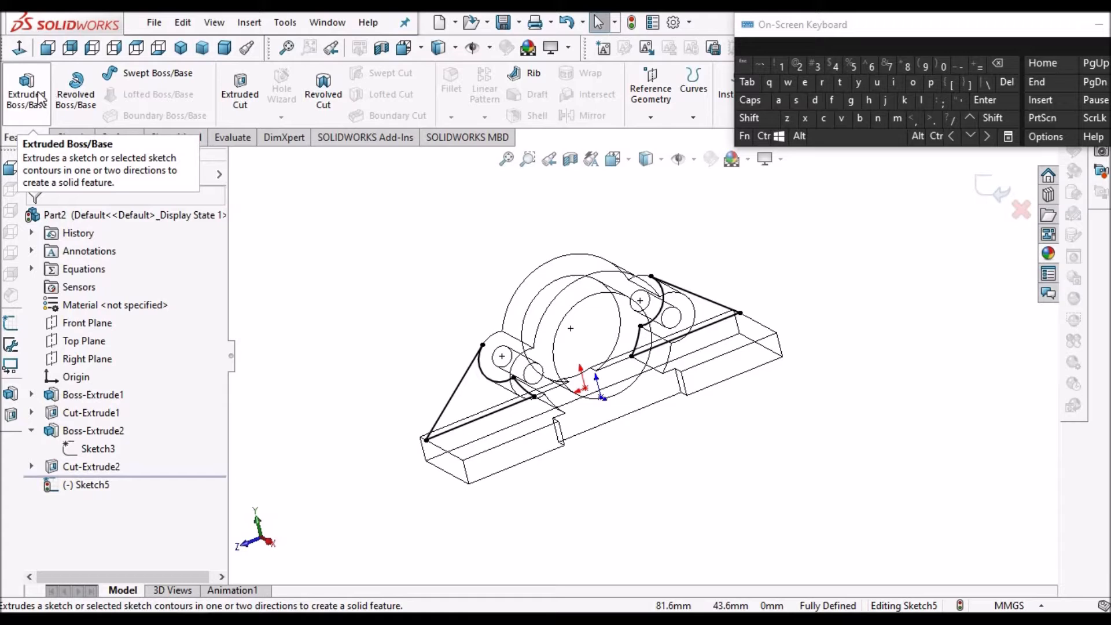
click(41, 99)
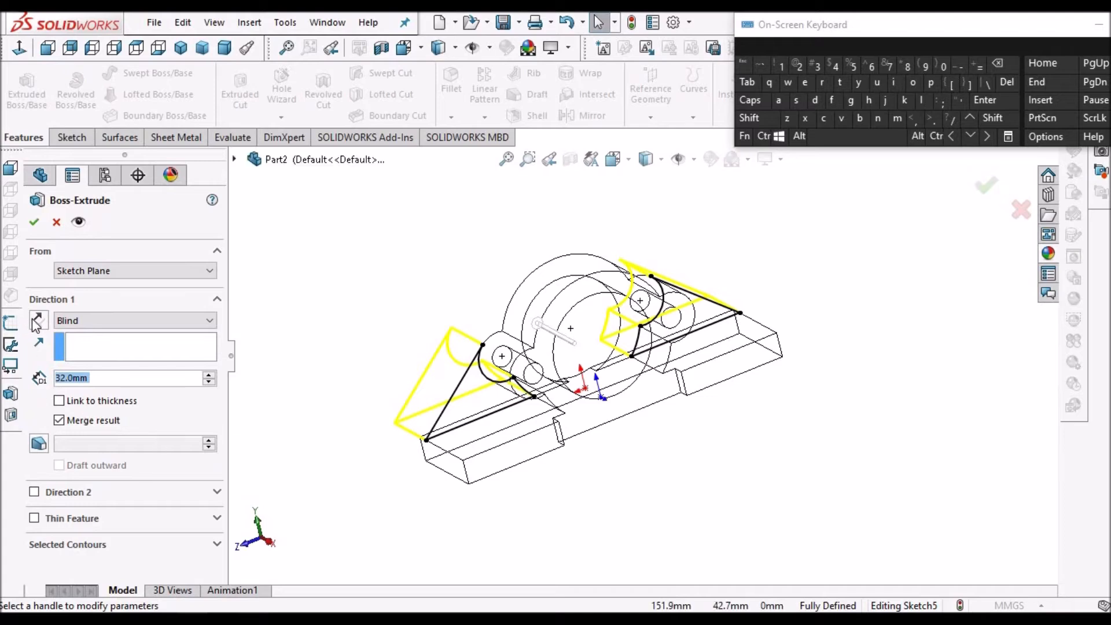
click(36, 323)
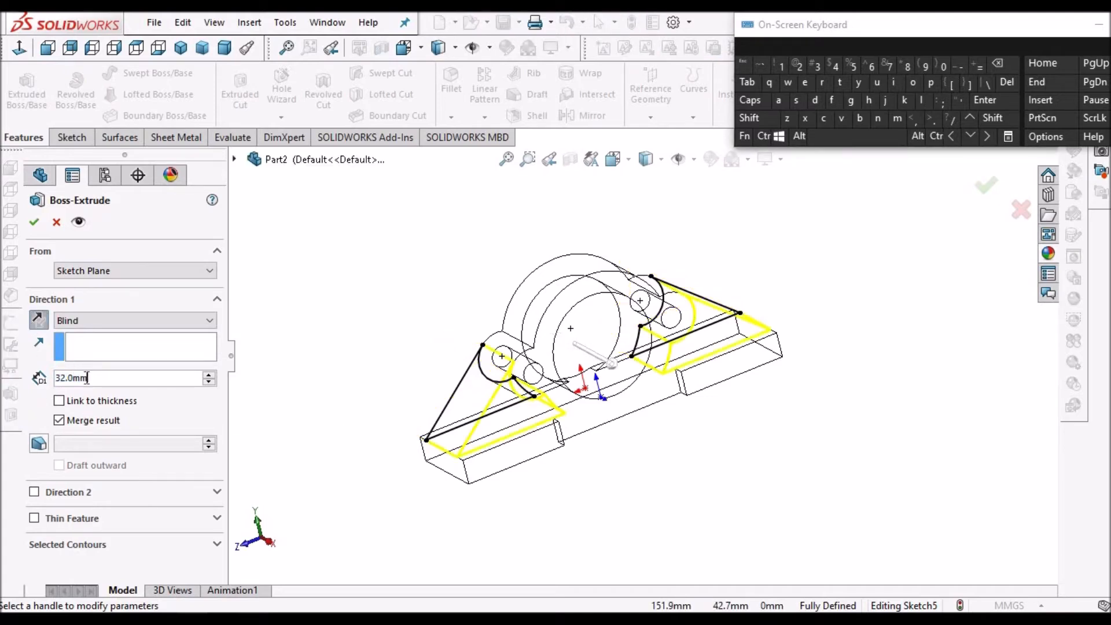
double_click(86, 378)
text(8)
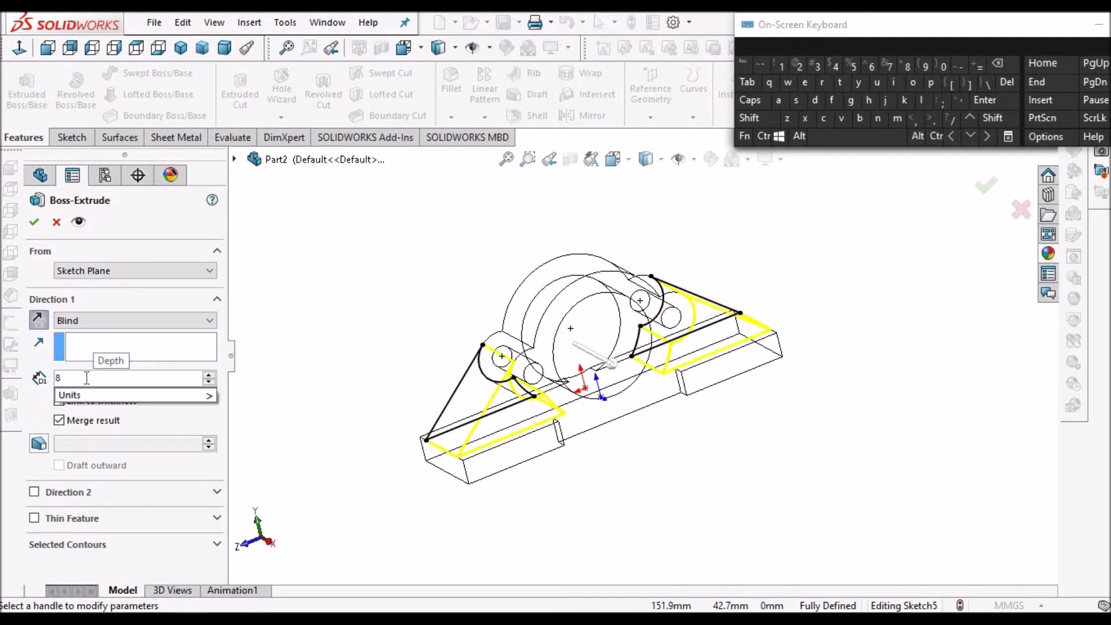
key(Return)
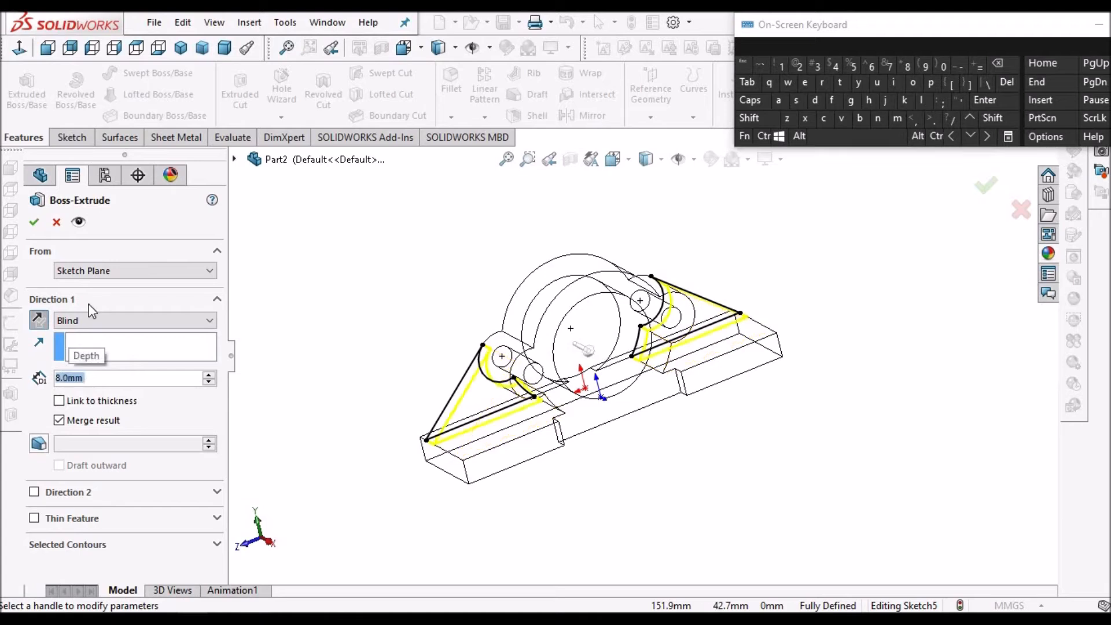
click(33, 226)
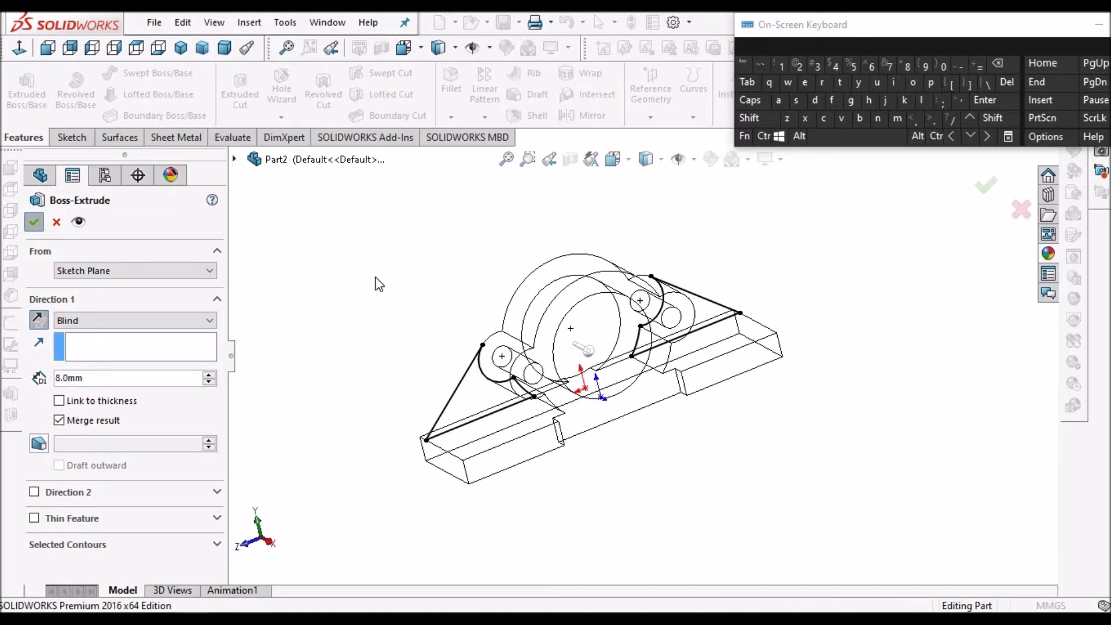
Display the model shaded with edges and check the base hole dimensions in the Desc.pdf reference drawing.
click(659, 160)
click(655, 176)
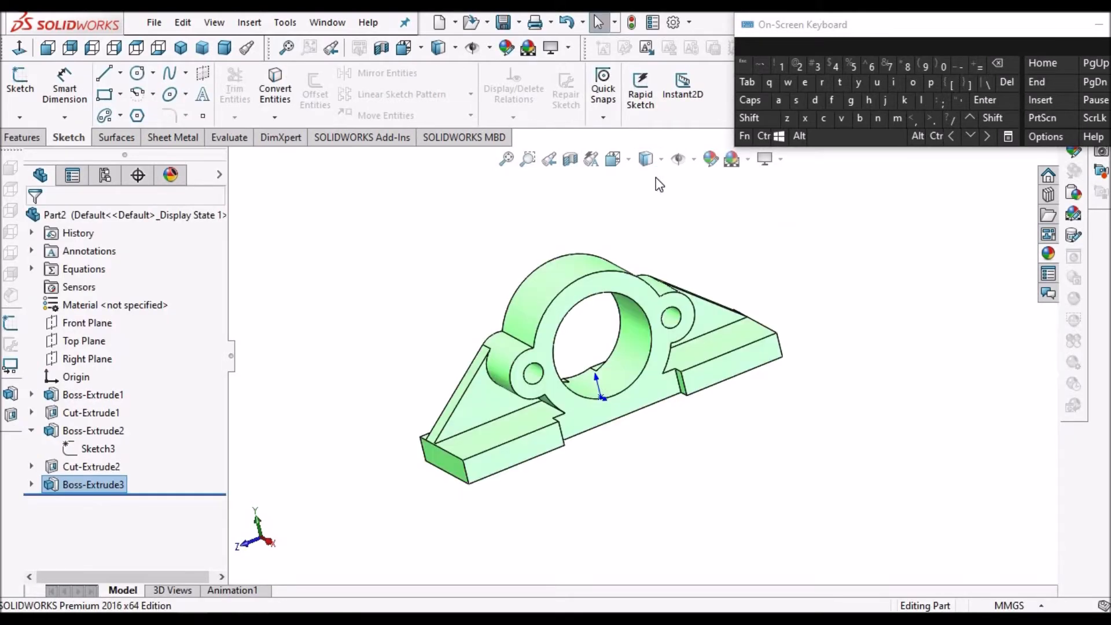
mouse_move(516, 390)
middle_down()
mouse_move(625, 404)
mouse_move(620, 432)
middle_up()
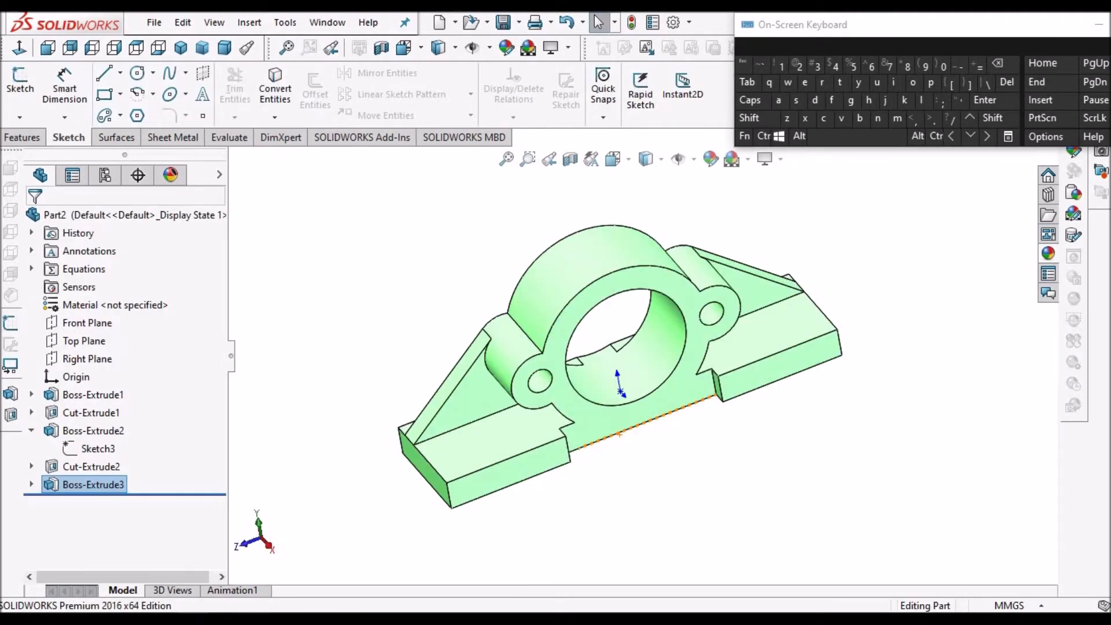
key(alt+Tab)
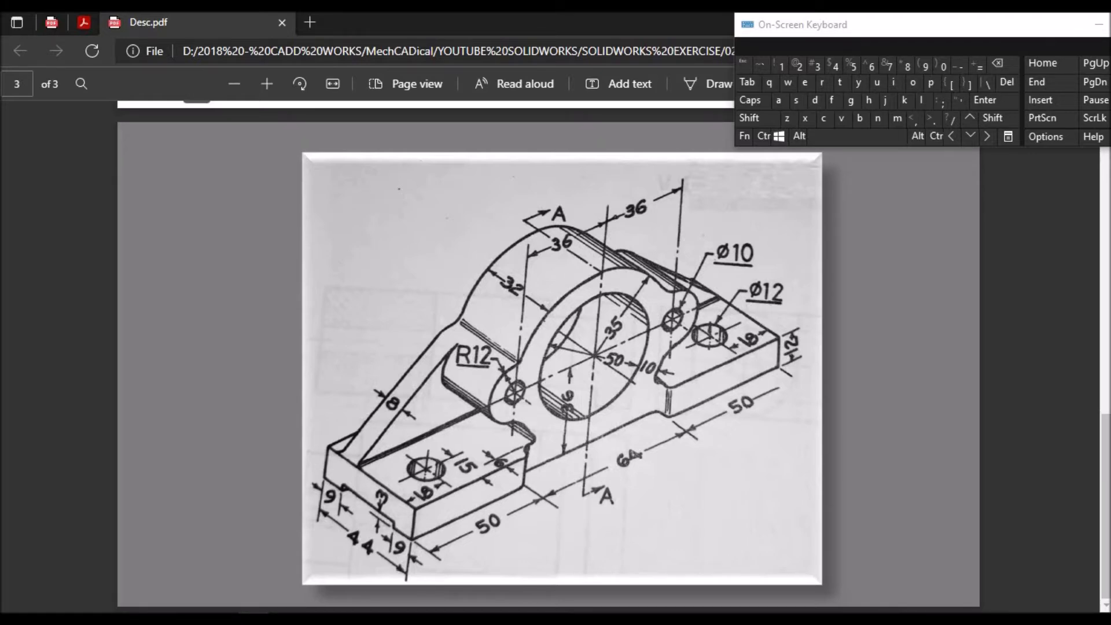
key(alt+Tab)
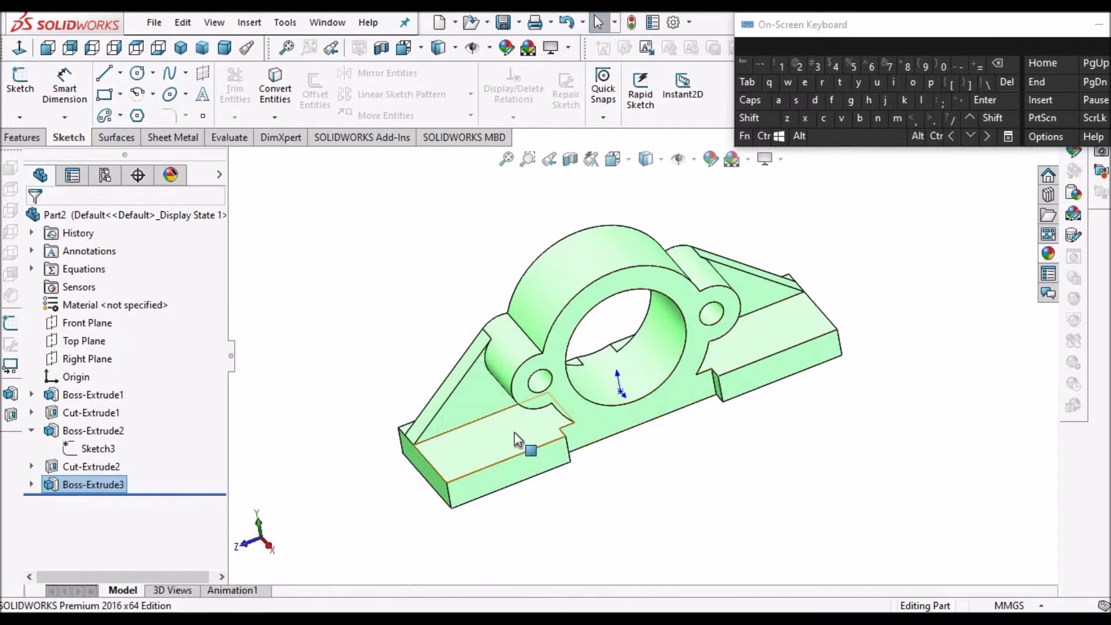
Start a sketch on the top face of the near base foot and draw a circle of about 7.2 mm radius on it.
click(524, 443)
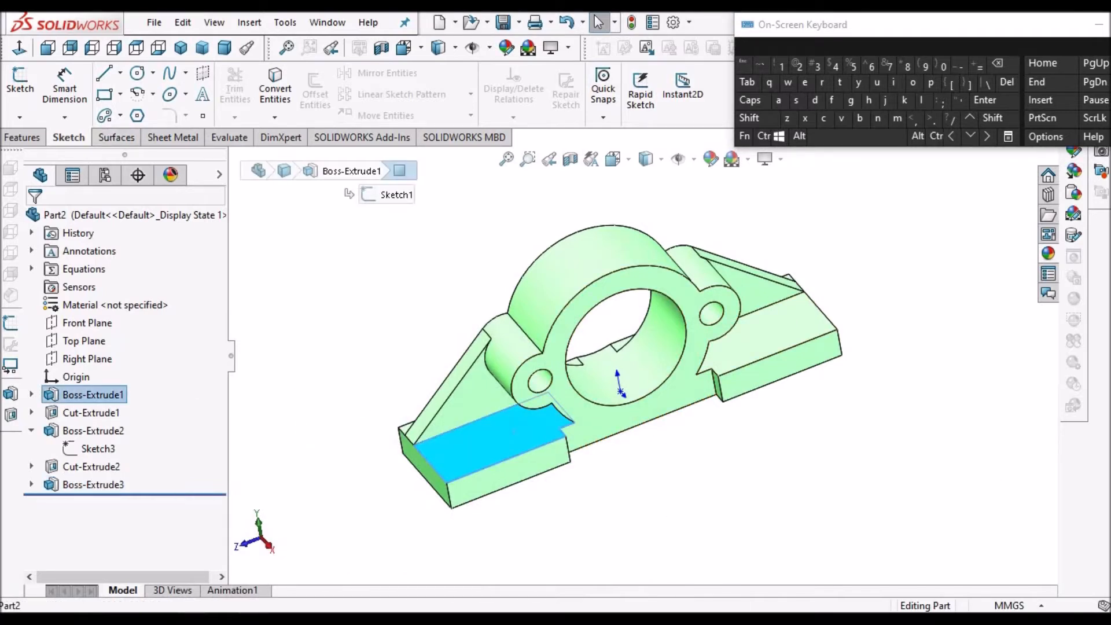
click(21, 85)
click(19, 48)
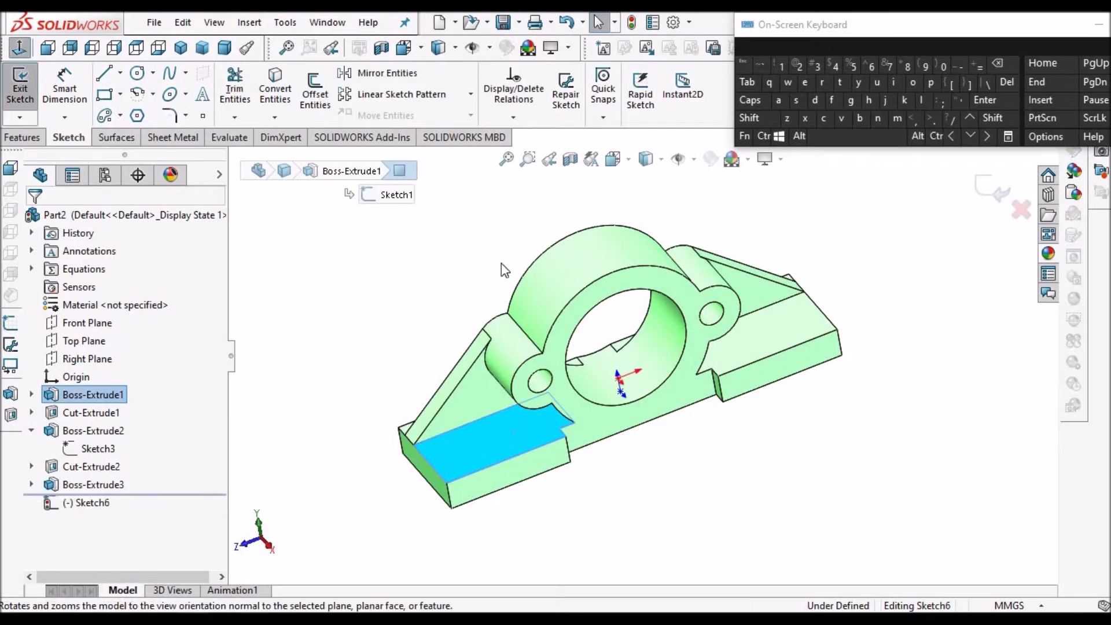
click(143, 78)
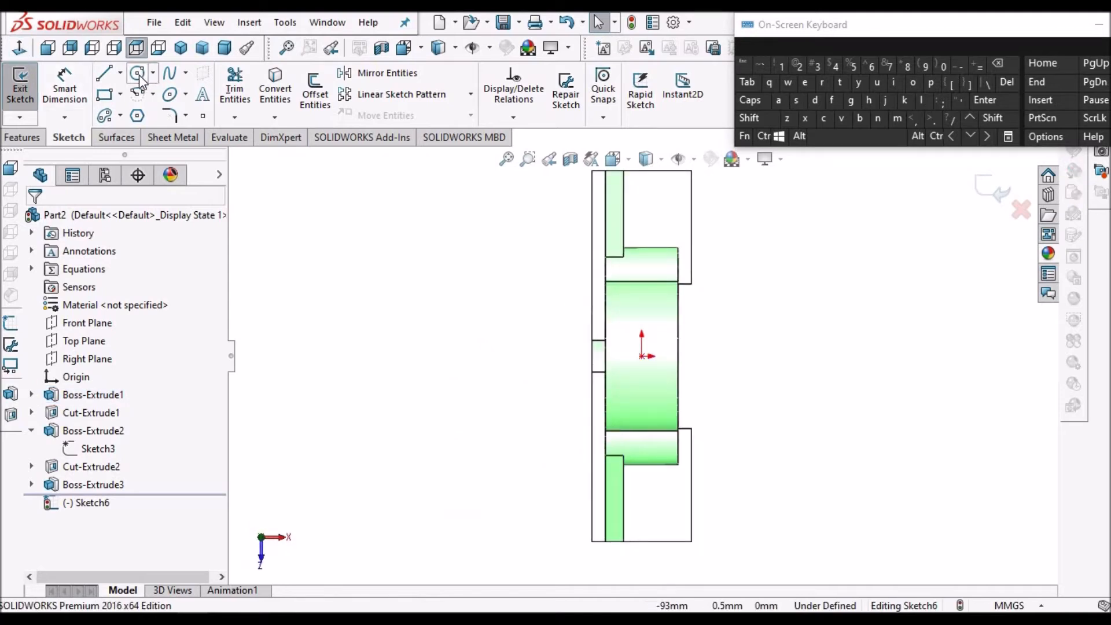
click(663, 503)
click(674, 491)
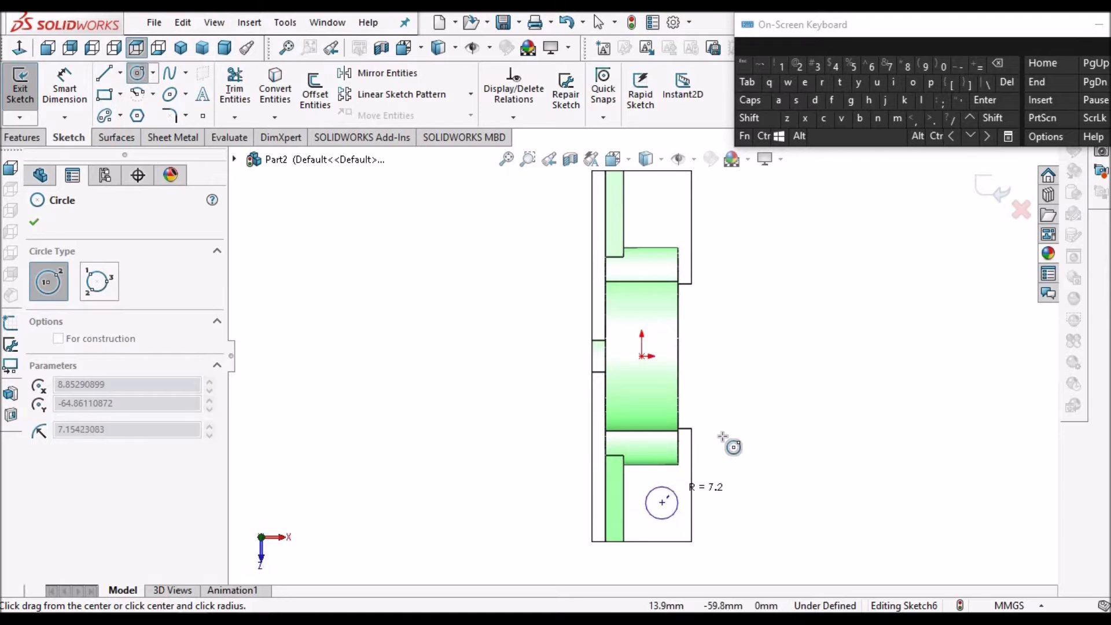
right_click(774, 364)
click(819, 370)
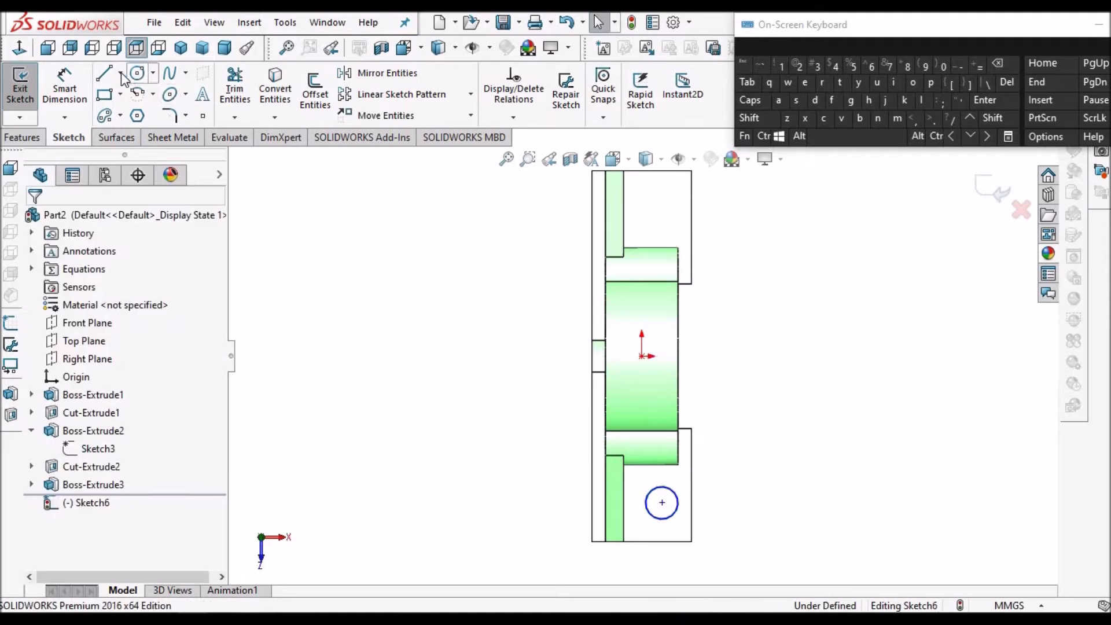
Draw a horizontal centerline about 41 mm long from the origin out past the side of the part.
click(119, 73)
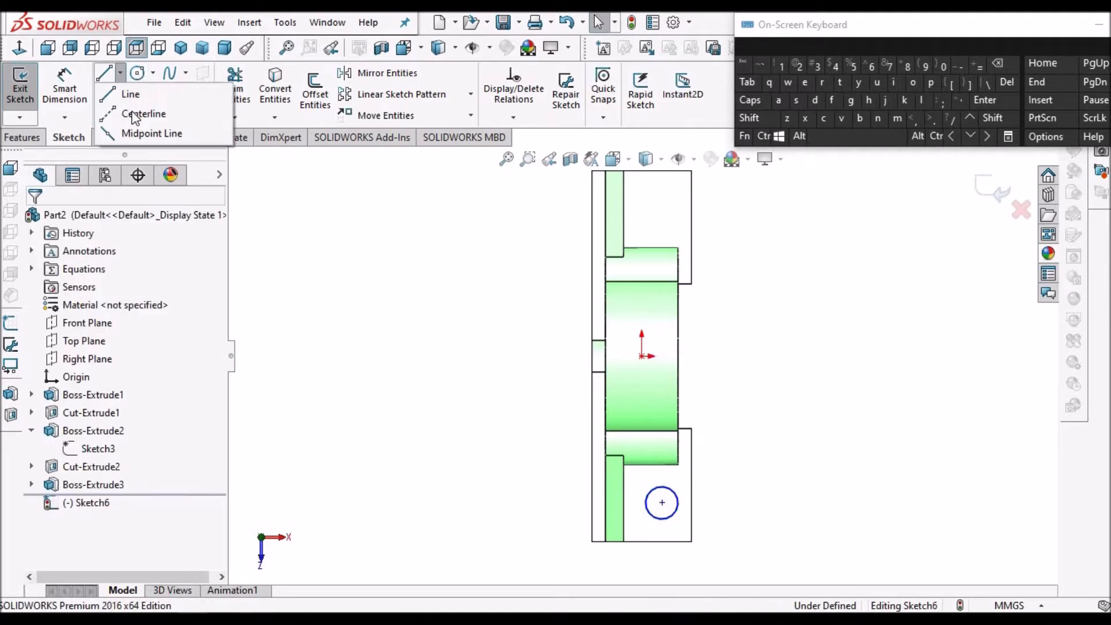
click(642, 356)
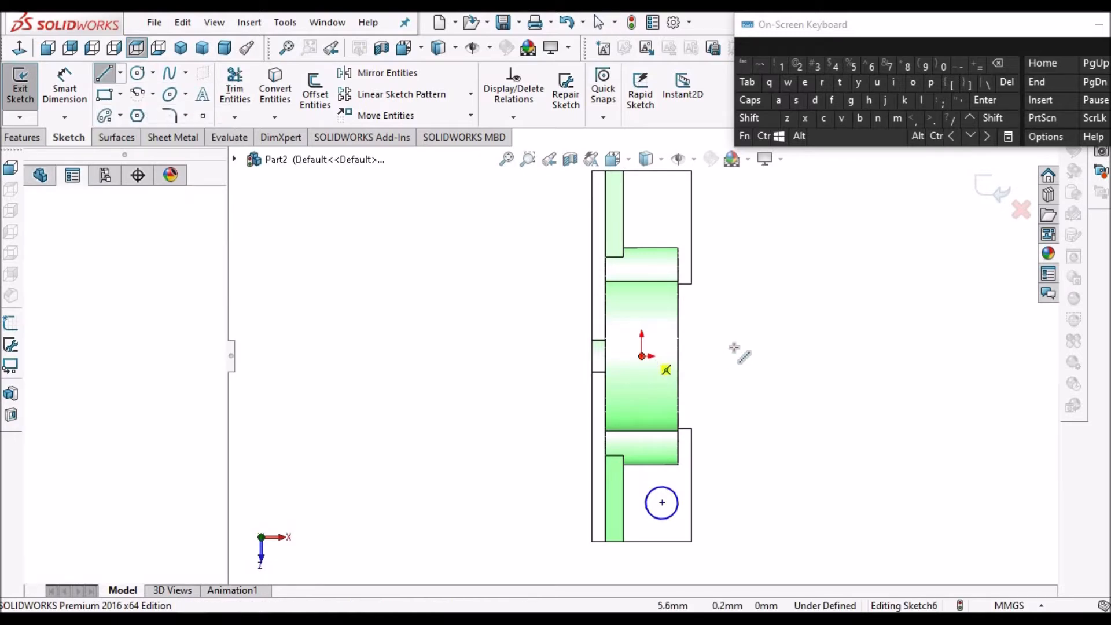
click(736, 356)
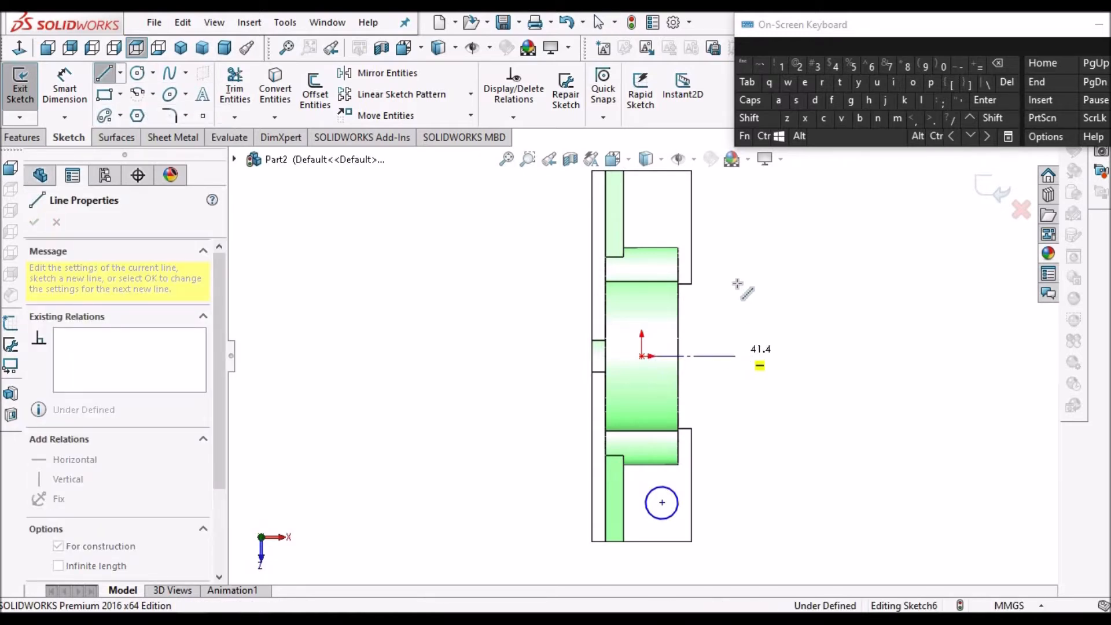
right_click(740, 283)
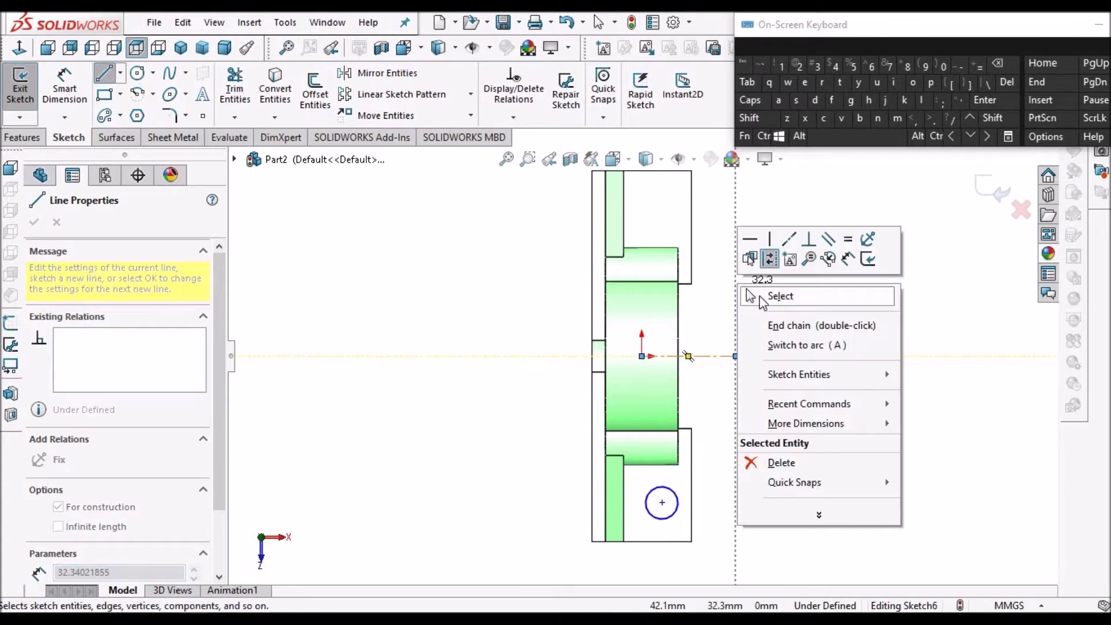
click(760, 295)
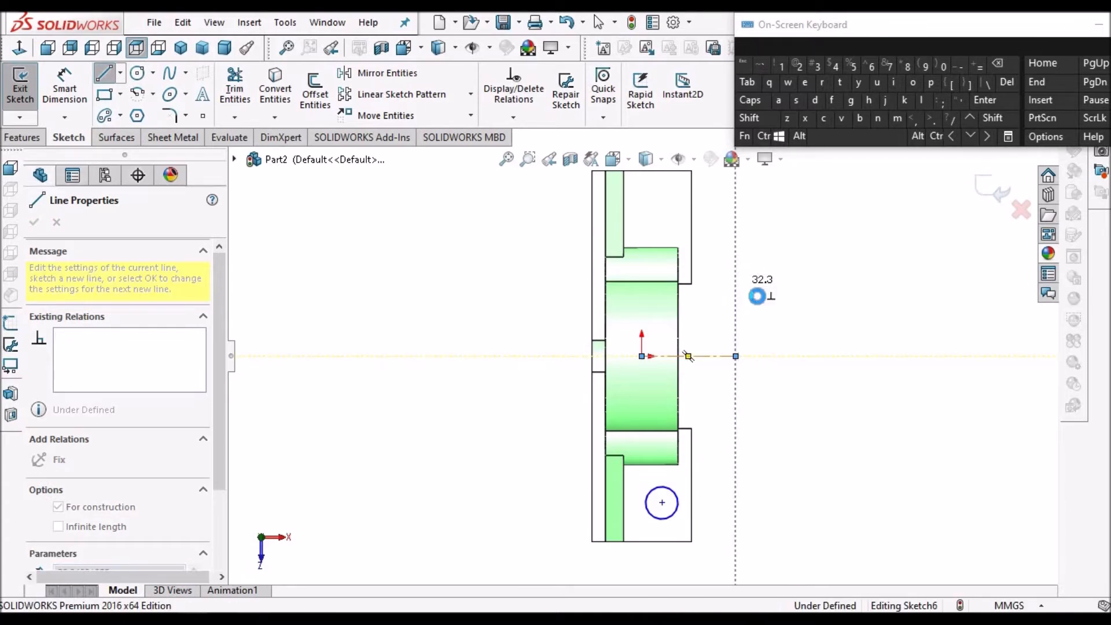
Dimension the circle's center 18 mm from the end edge of the foot.
click(66, 87)
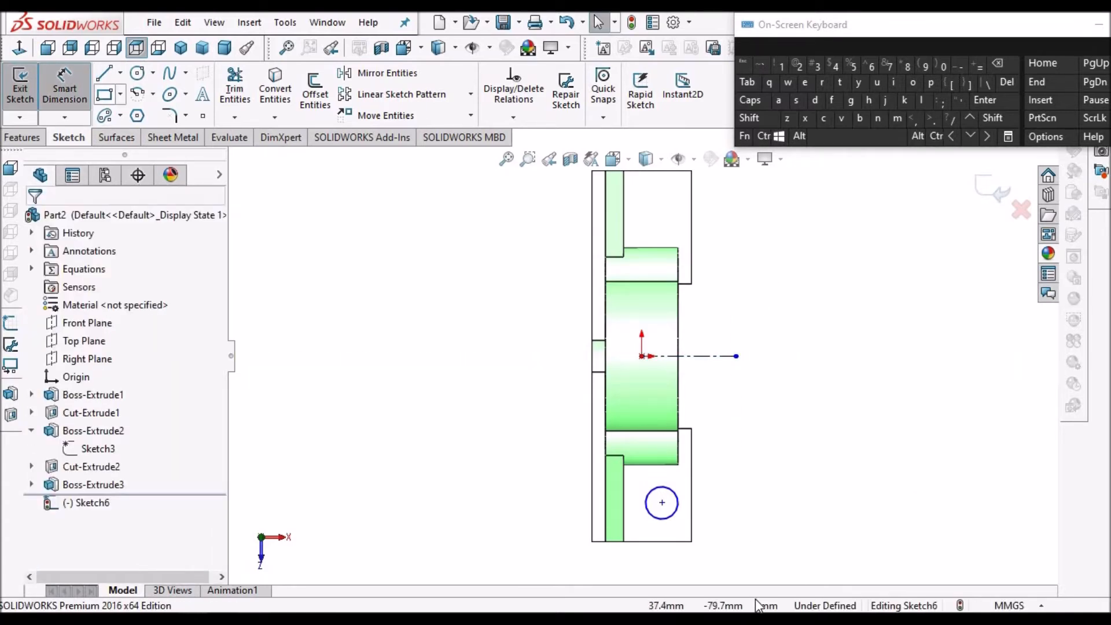
click(667, 532)
click(665, 502)
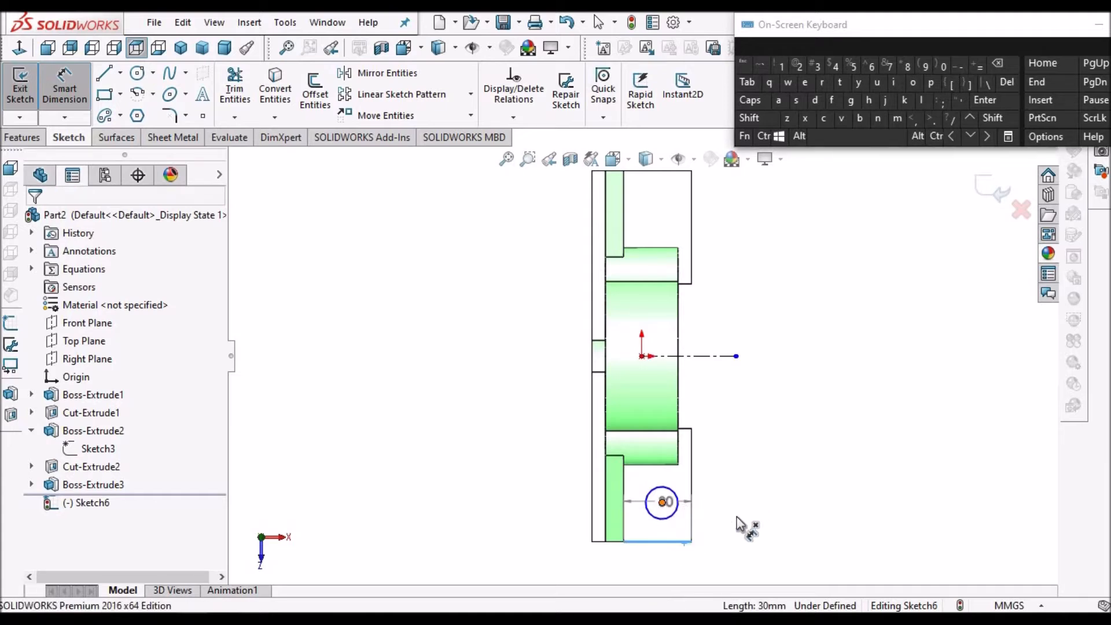
click(736, 514)
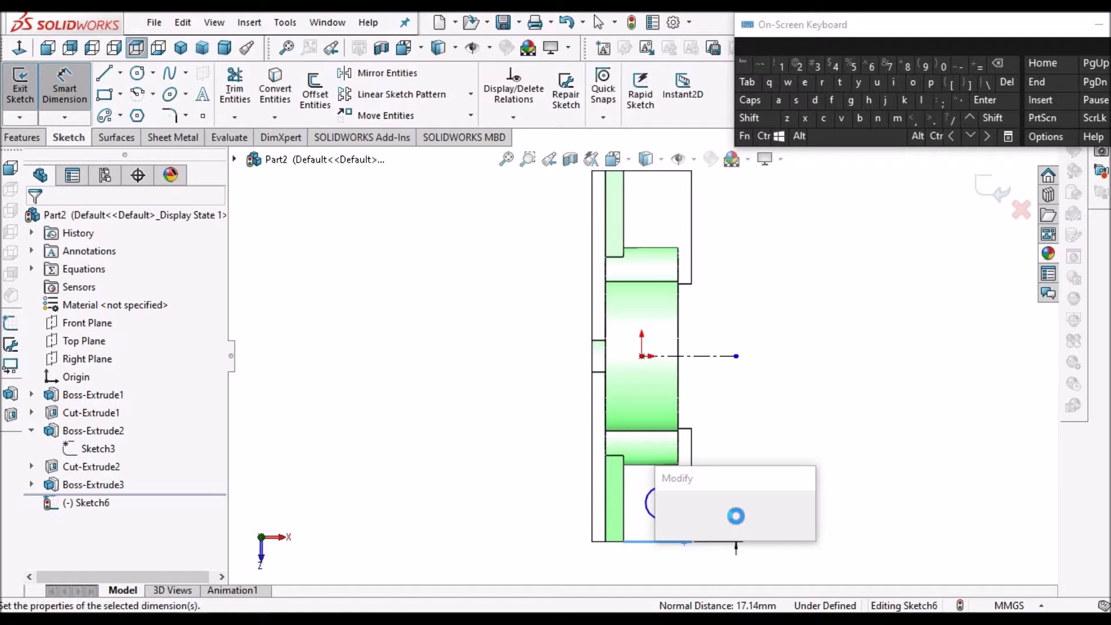
click(670, 515)
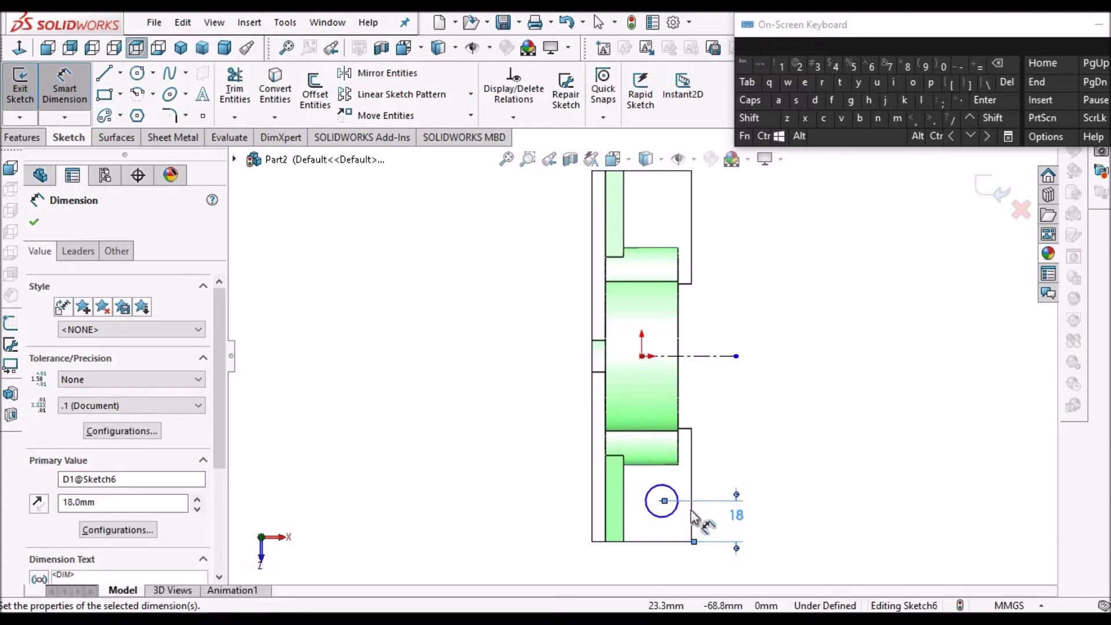
Dimension the circle's center 15 mm from the long outer side edge of the foot.
click(693, 517)
click(662, 501)
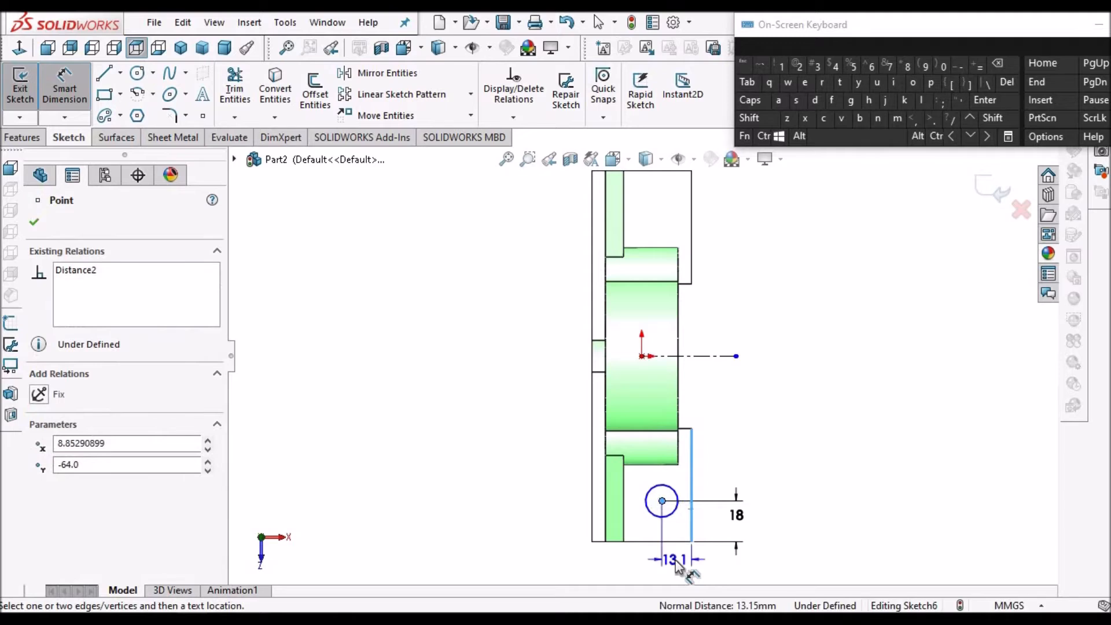
click(676, 562)
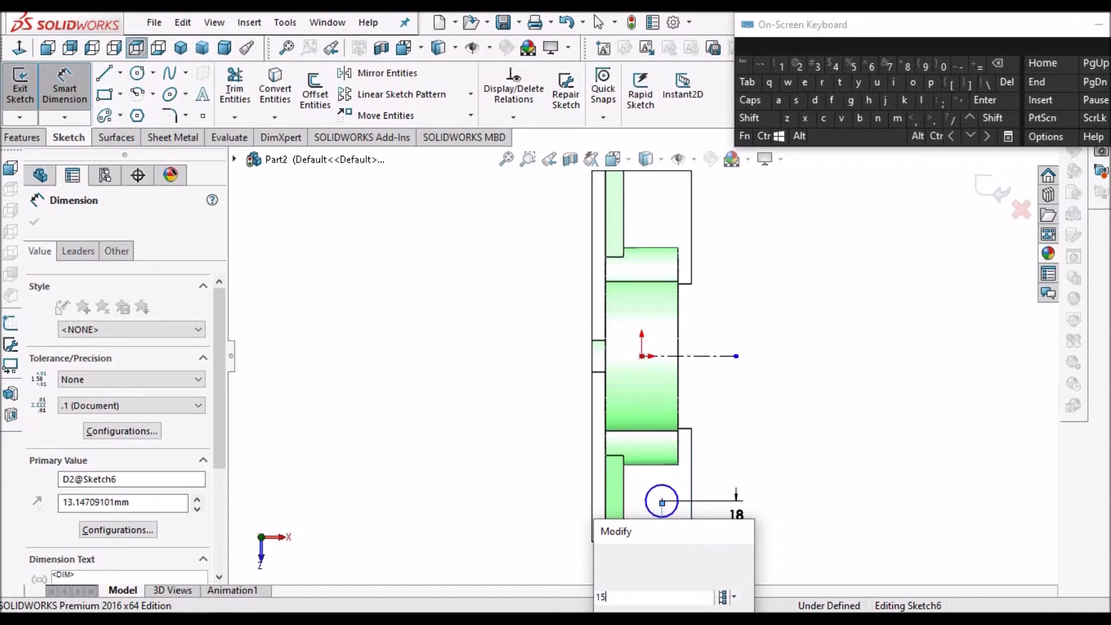
key(Return)
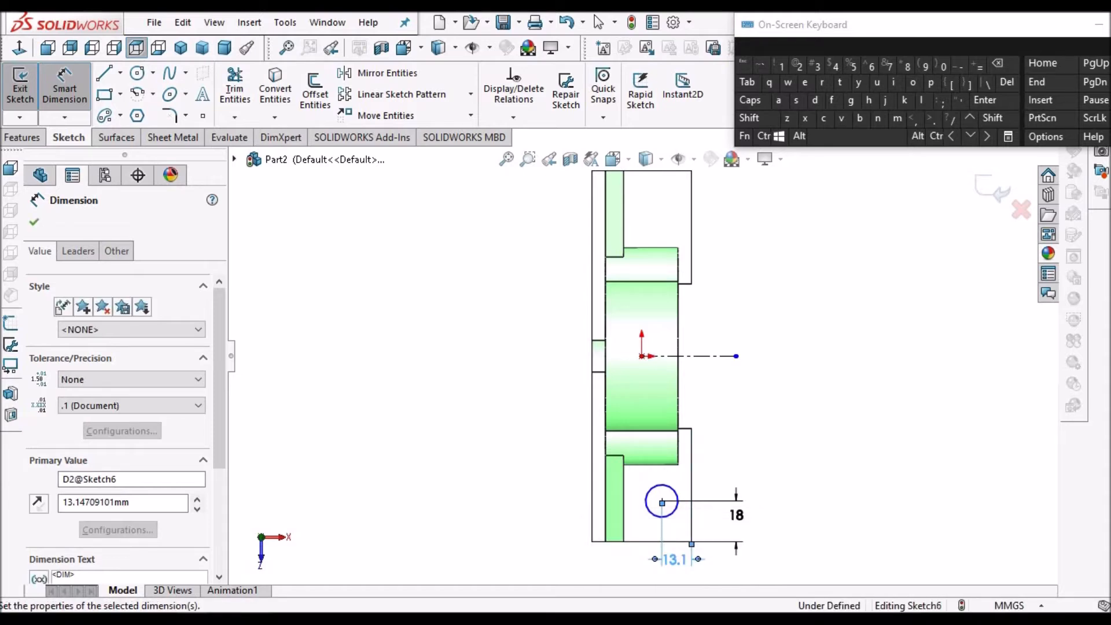
Dimension the hole circle on the foot to a diameter of 12 mm.
click(668, 489)
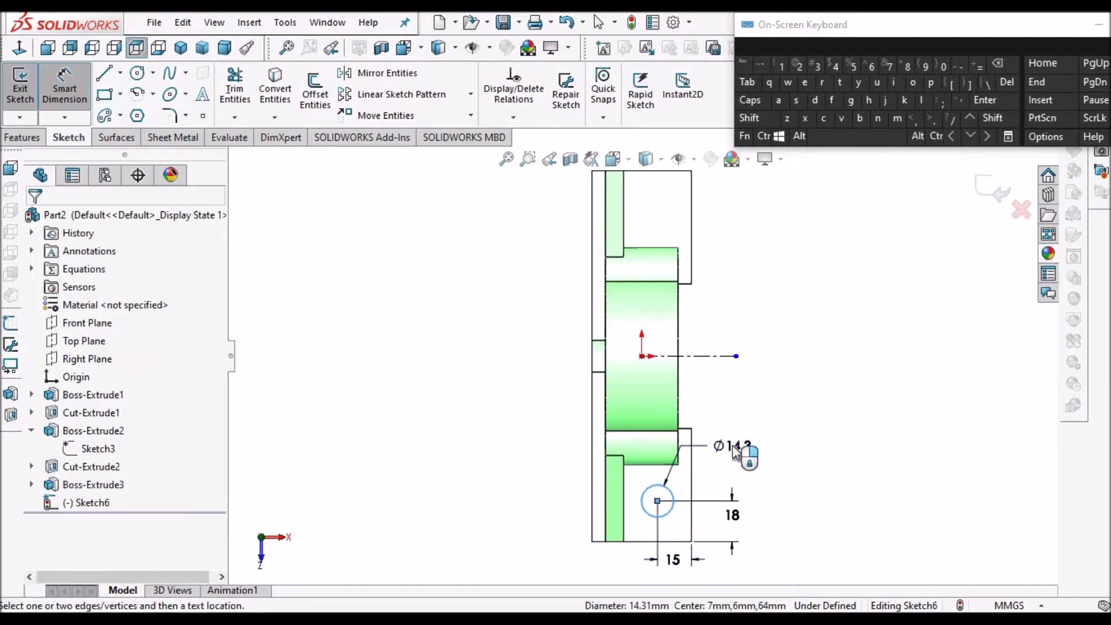
click(734, 452)
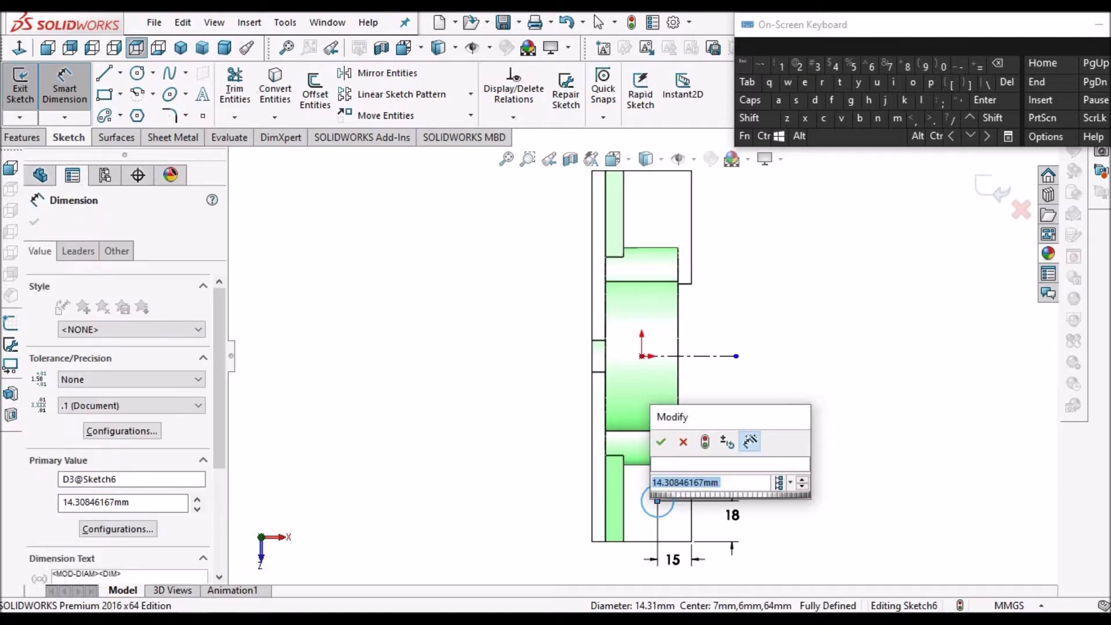
key(Return)
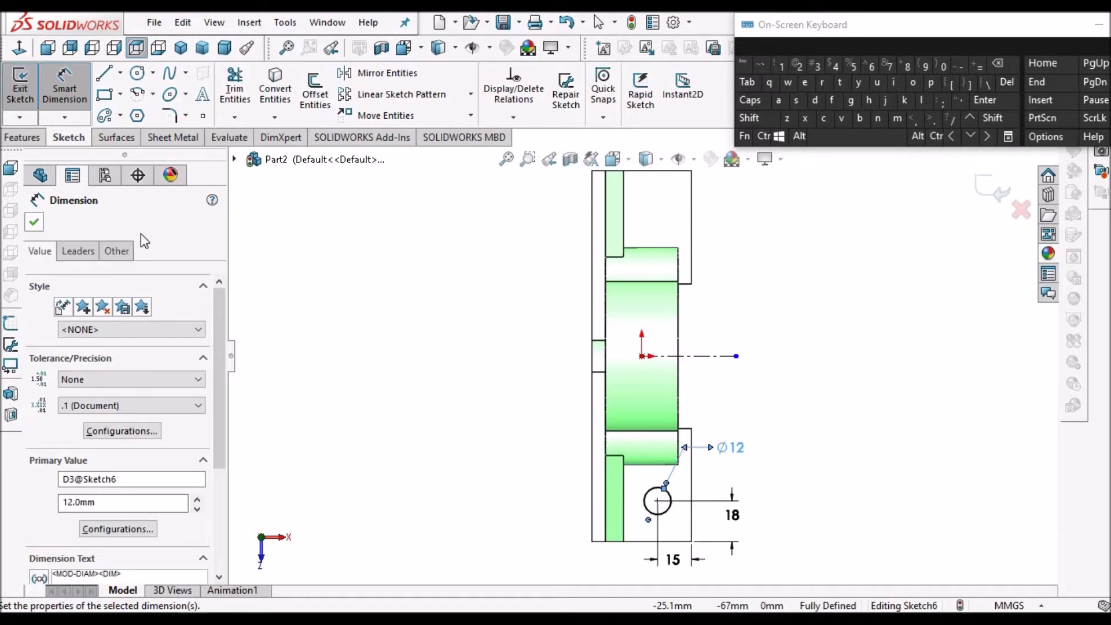
click(405, 293)
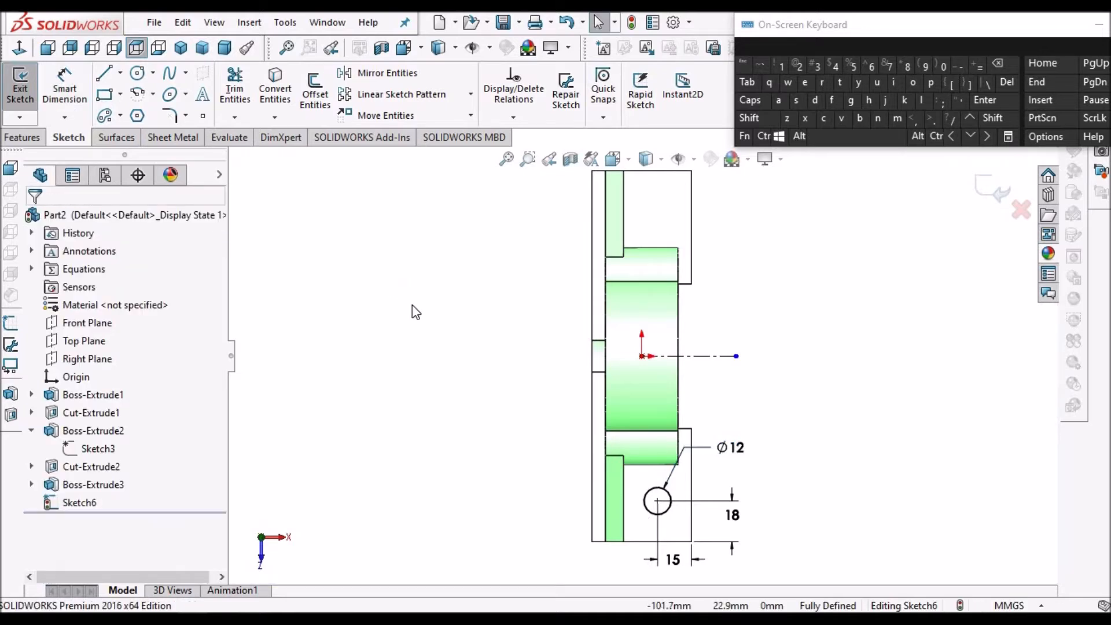
Mirror the 12 mm circle about the horizontal centerline onto the opposite base foot, keeping the original.
scroll(642, 356, up, 2)
scroll(759, 449, down, 1)
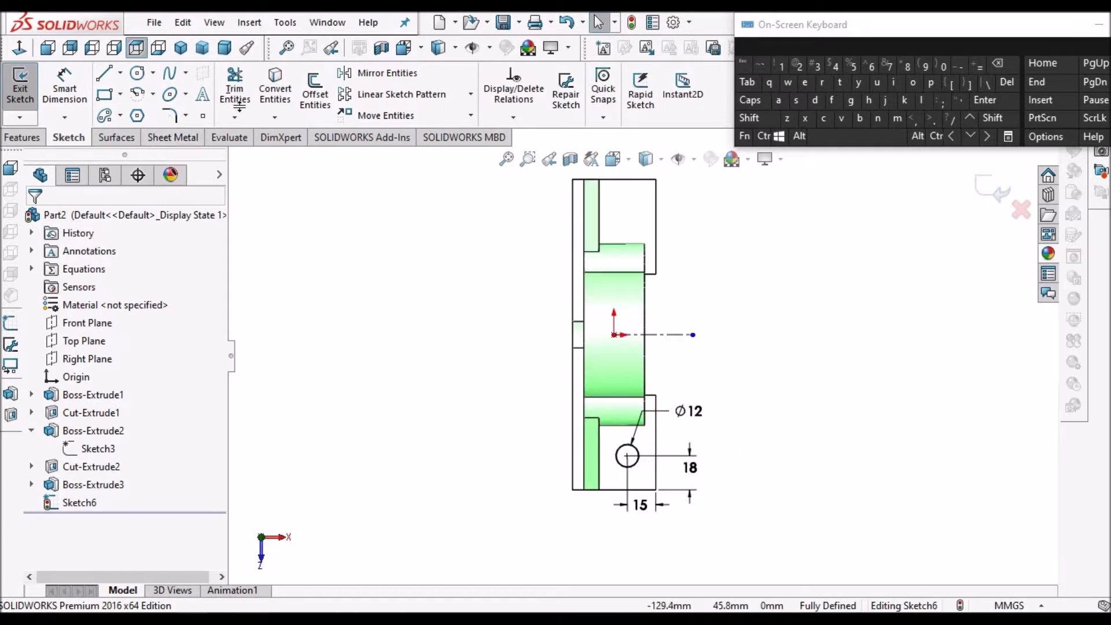
click(382, 74)
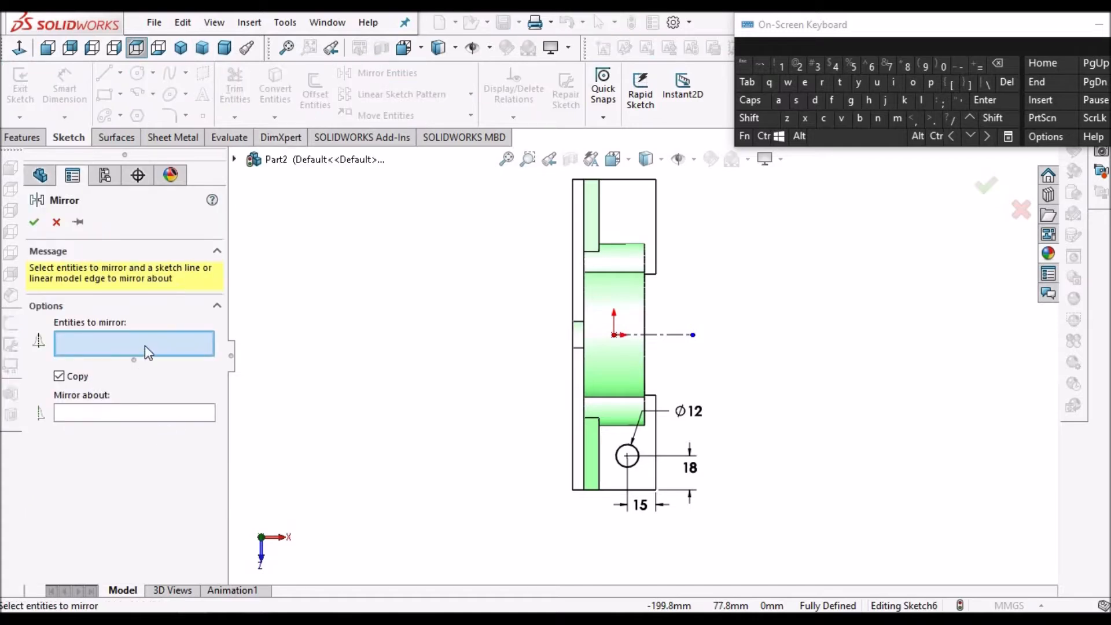
click(636, 452)
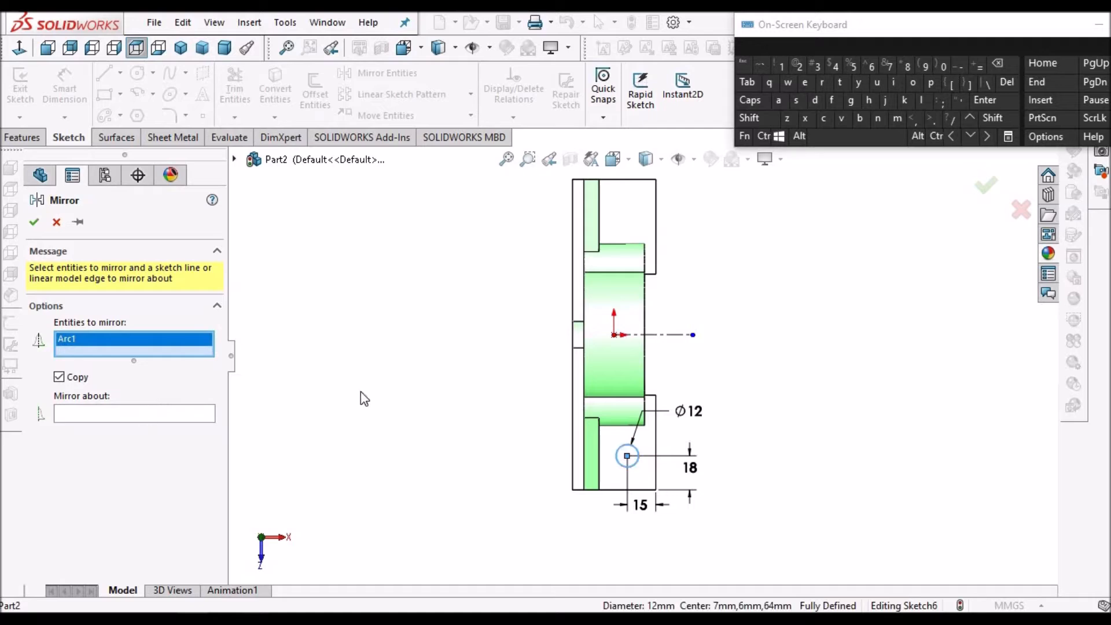
click(672, 336)
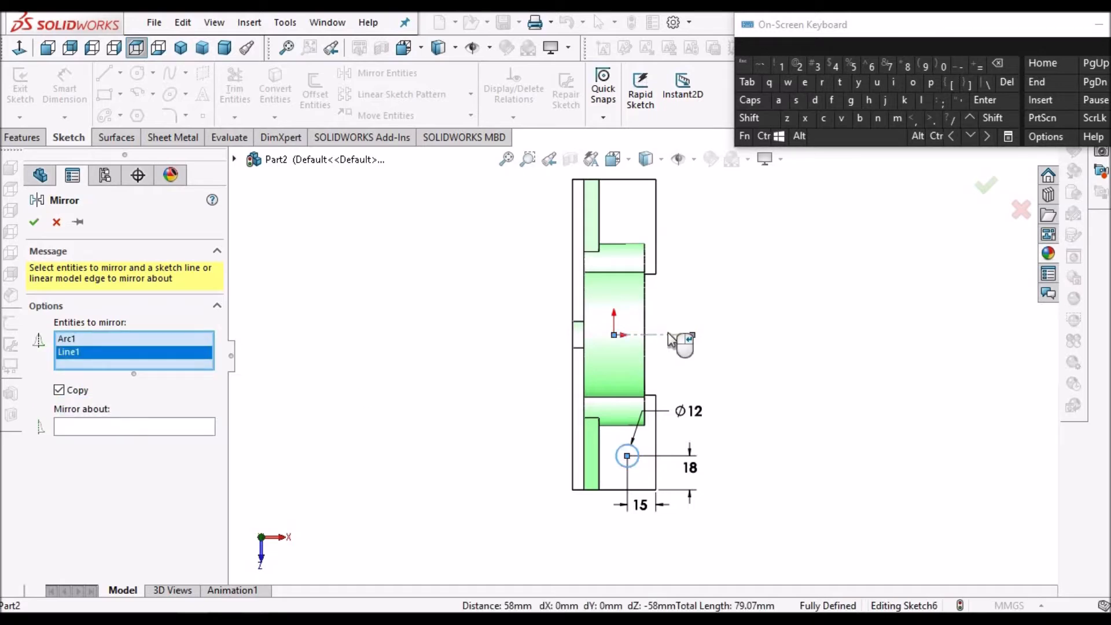
right_click(67, 357)
click(103, 387)
click(174, 414)
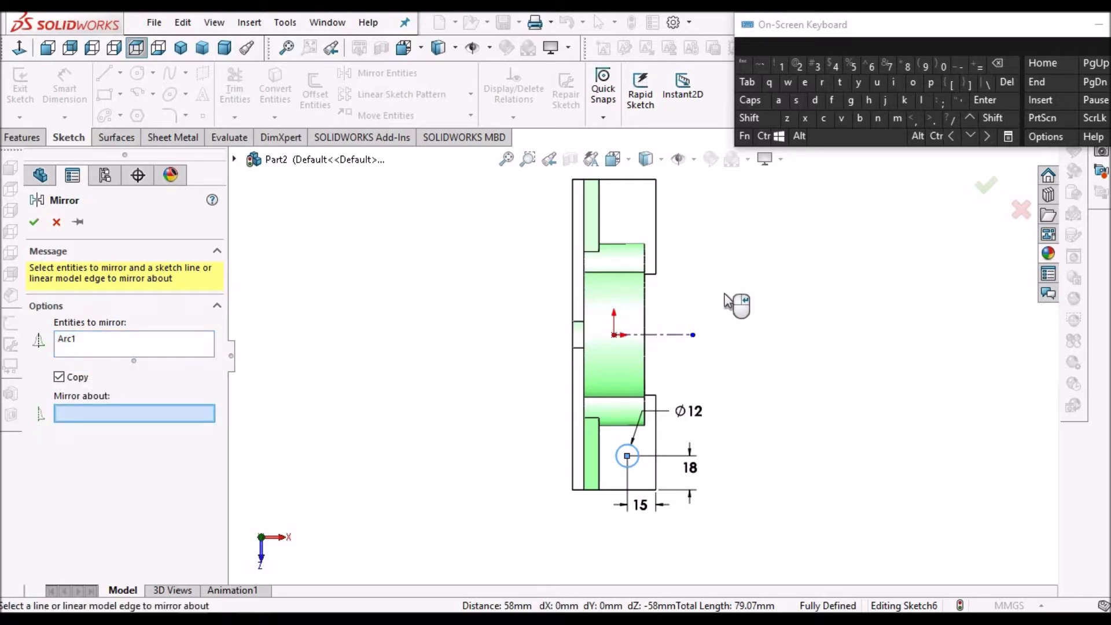
click(665, 335)
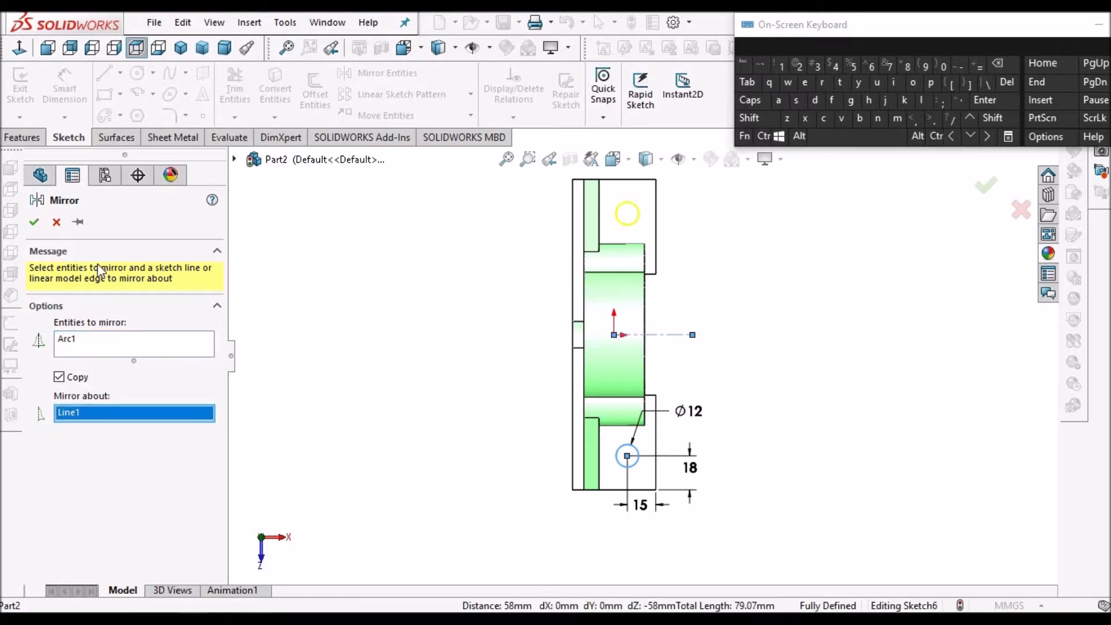
key(Return)
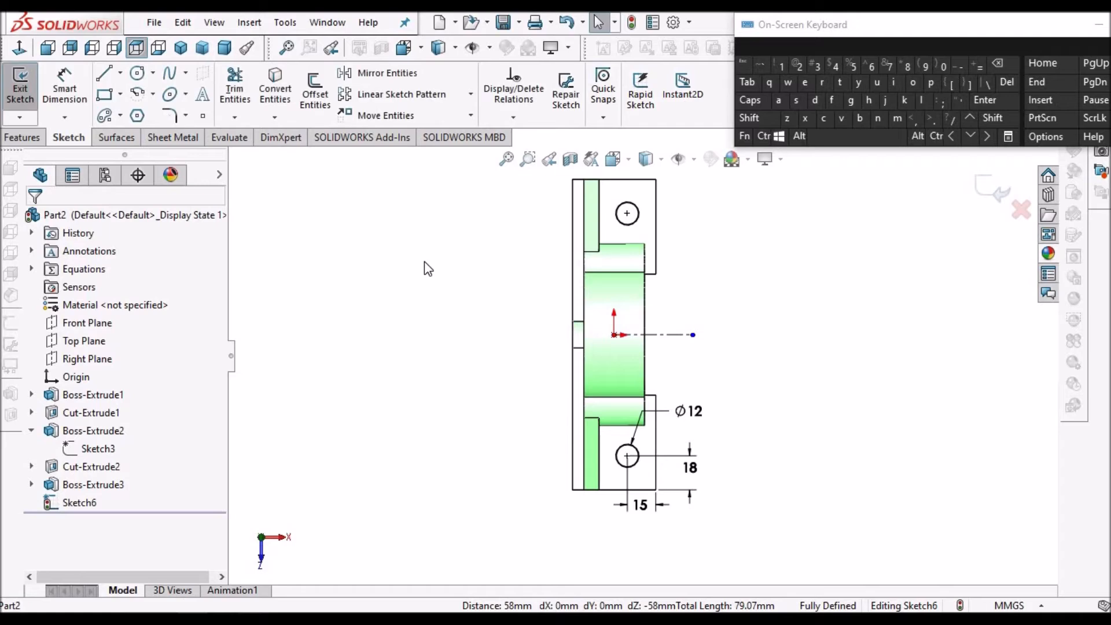
Cut-extrude both 12 mm circles through the base feet with the Up To Next end condition.
middle_drag(573, 228, 712, 427)
scroll(714, 421, down, 3)
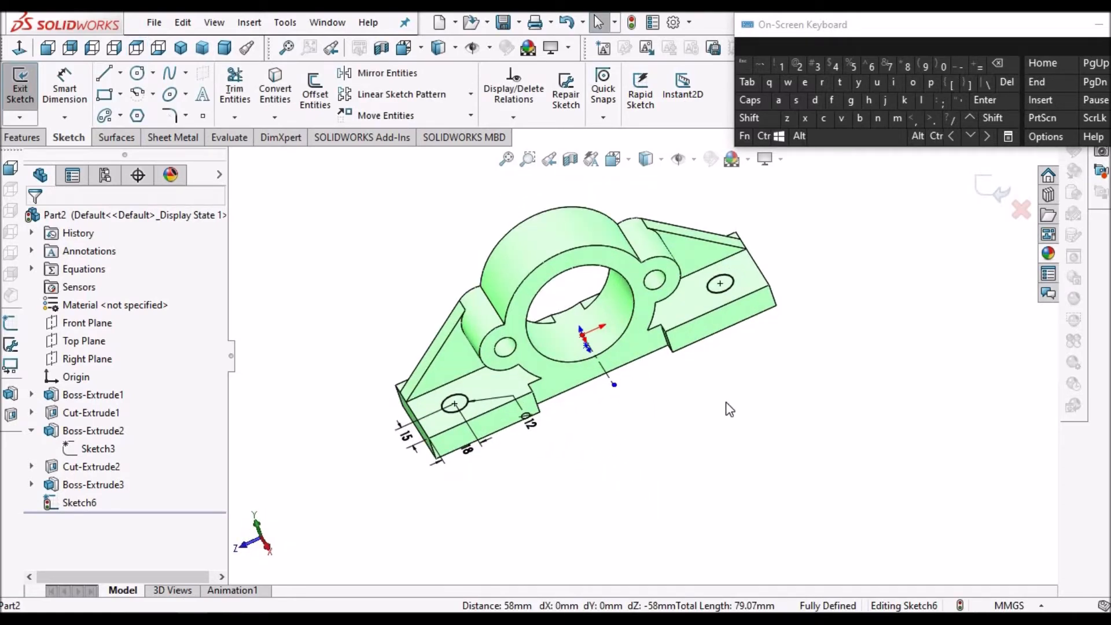
click(21, 138)
click(239, 94)
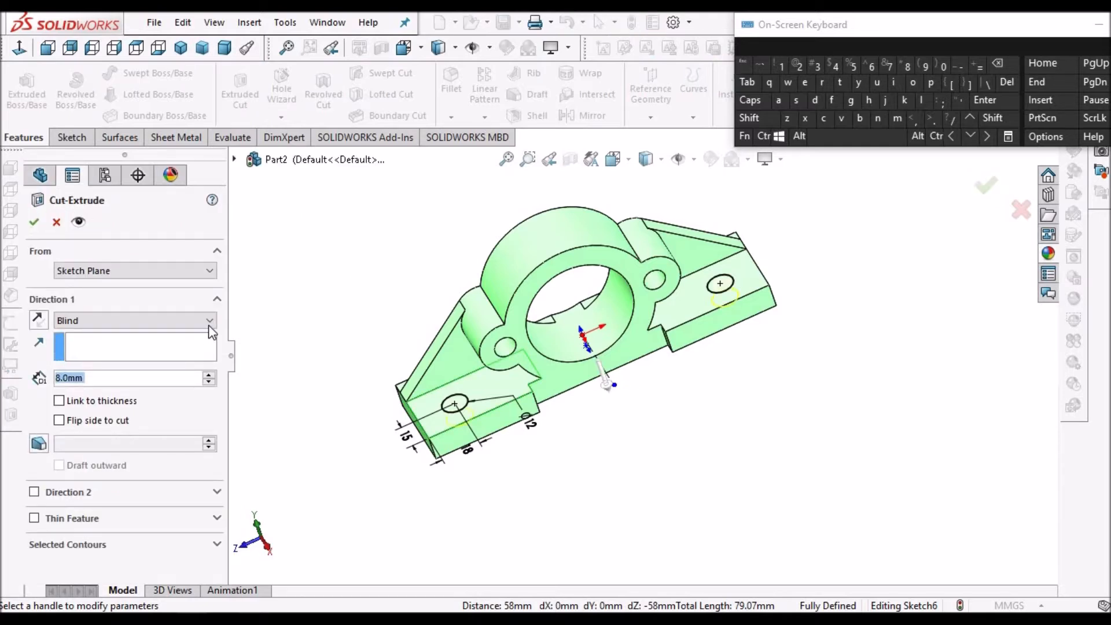
click(210, 323)
click(87, 365)
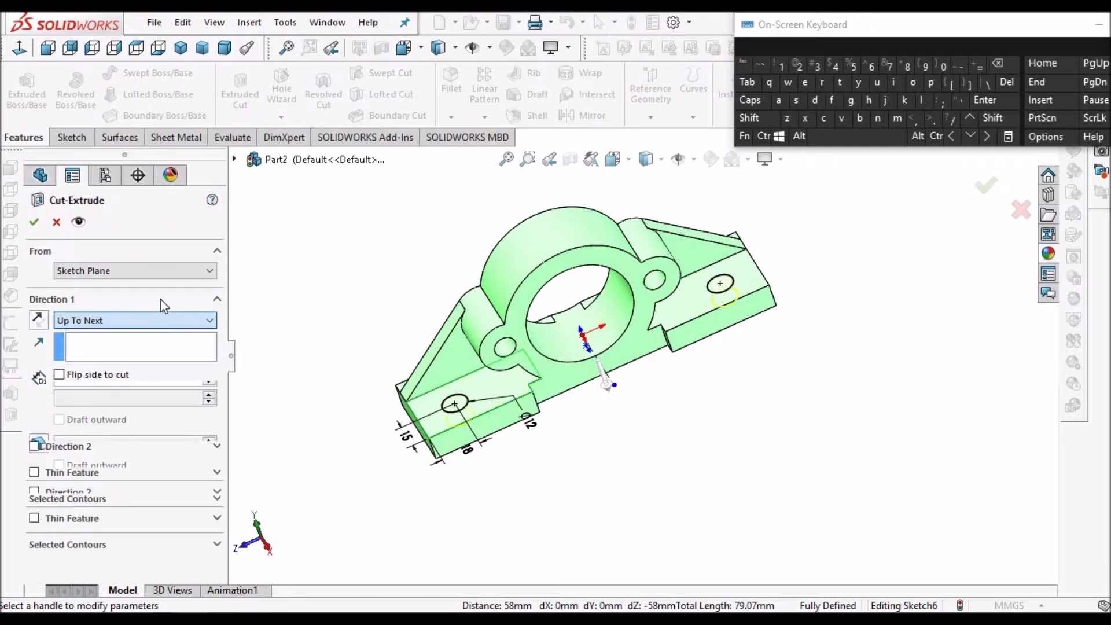
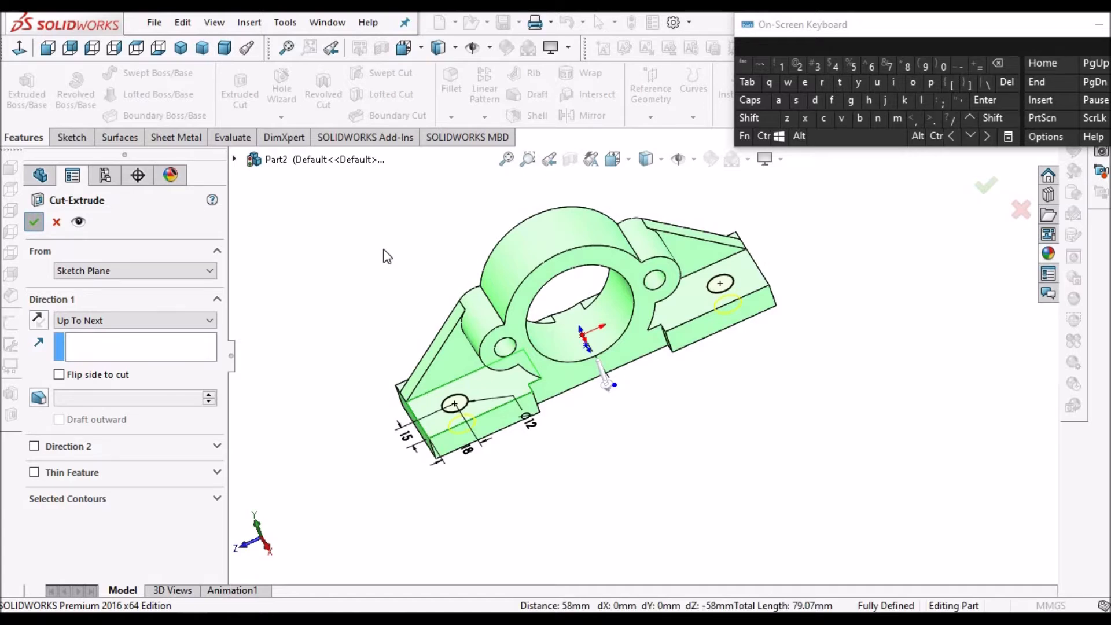
key(Return)
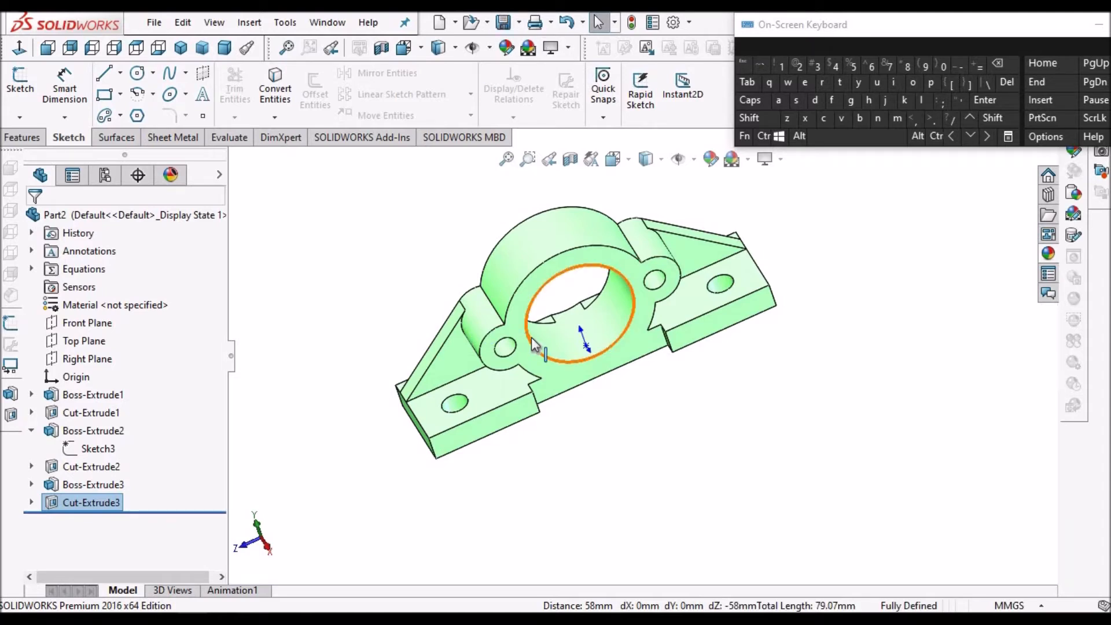
Check the dimensions of the groove under the base in the Desc.pdf reference drawing.
middle_drag(483, 356, 603, 280)
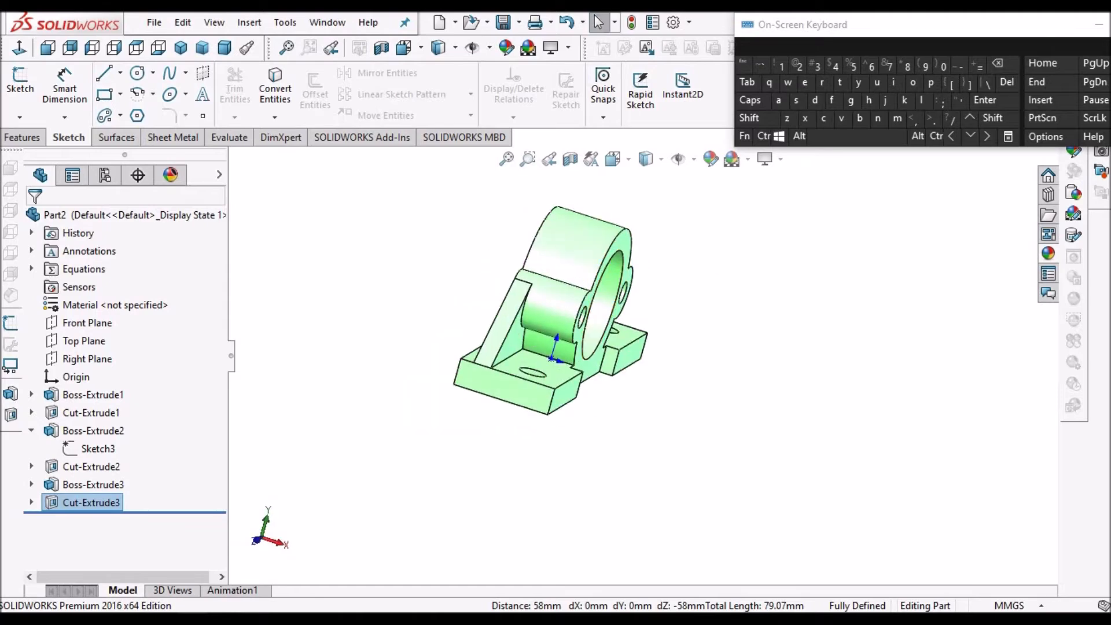
key(alt+Tab)
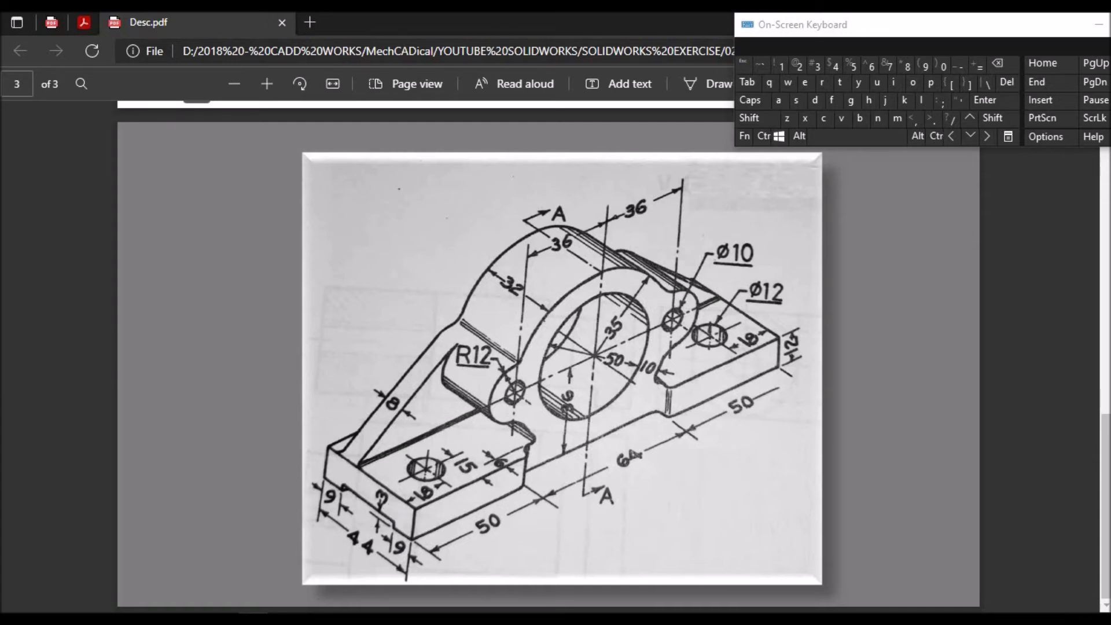
key(alt+Tab)
Start a sketch on the end face of the near base foot and draw a rectangle about 7.2 mm high up from its bottom edge.
click(502, 387)
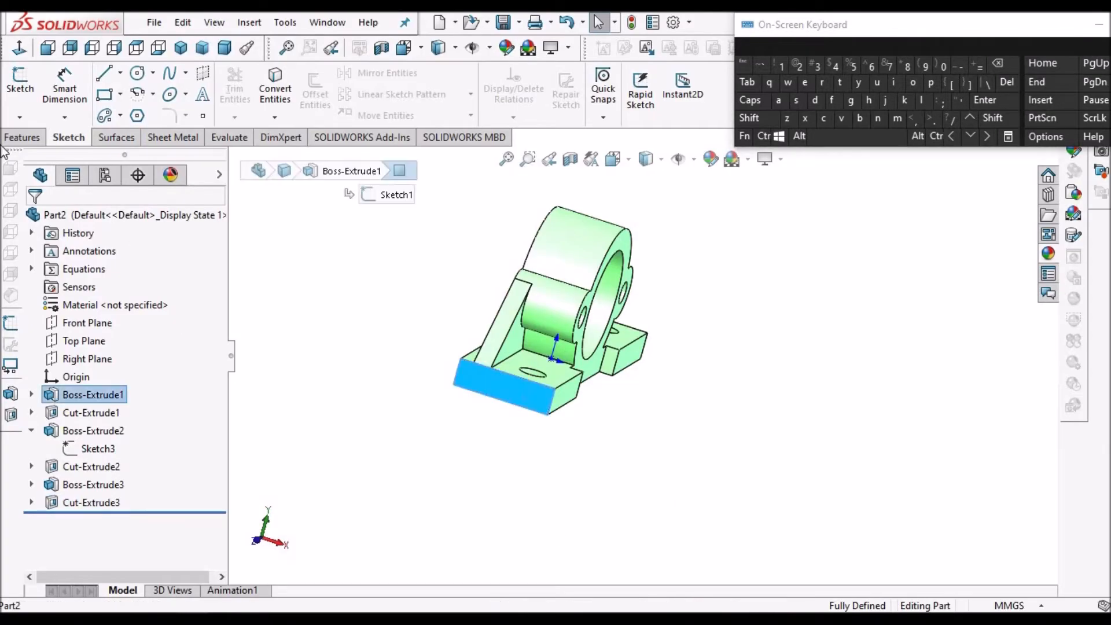
click(26, 89)
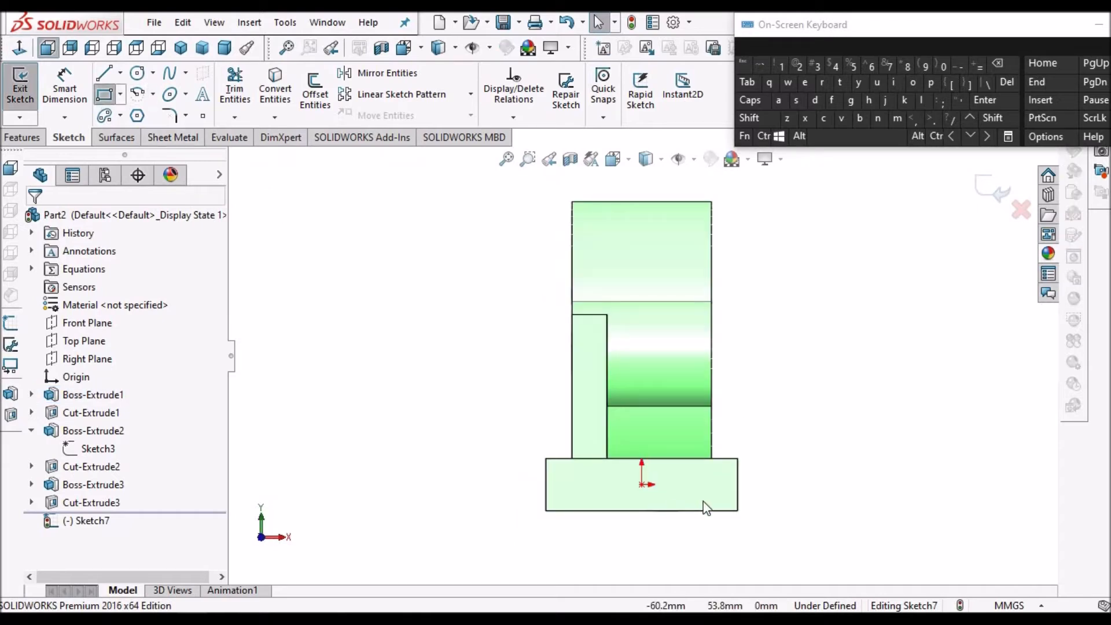
scroll(575, 508, down, 1)
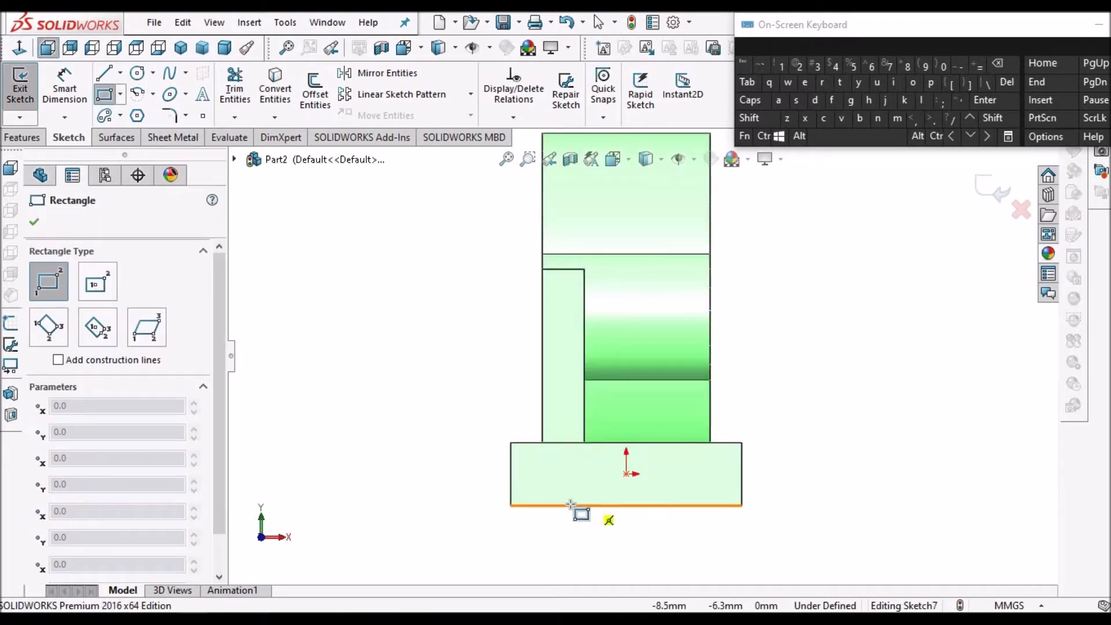
click(558, 505)
click(694, 467)
right_click(841, 371)
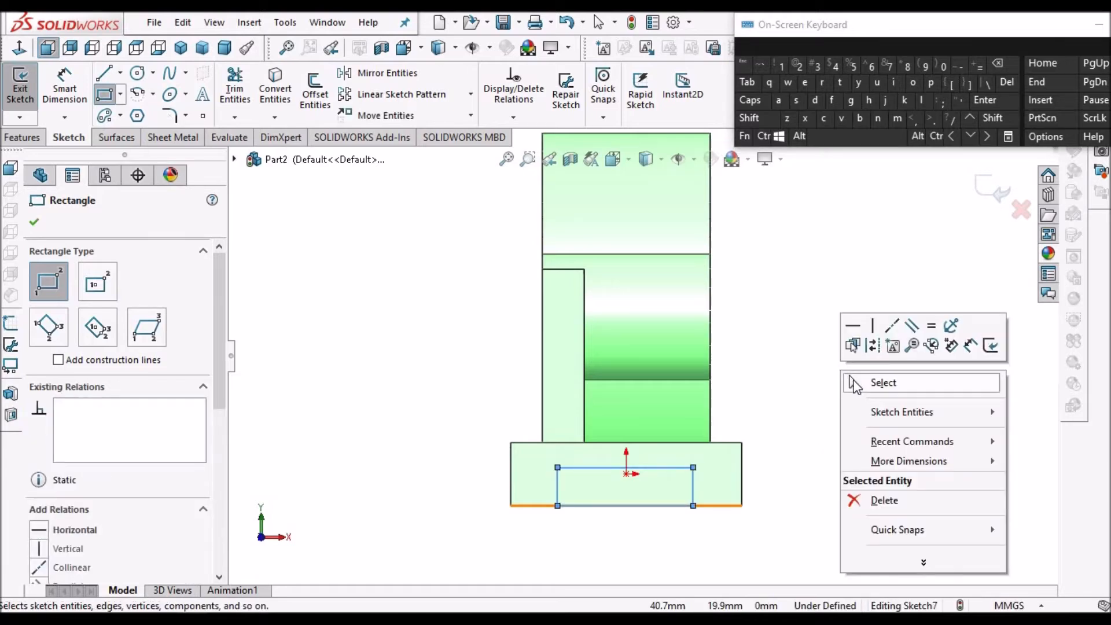
click(855, 380)
Dimension the rectangle's height to 3 mm.
click(64, 87)
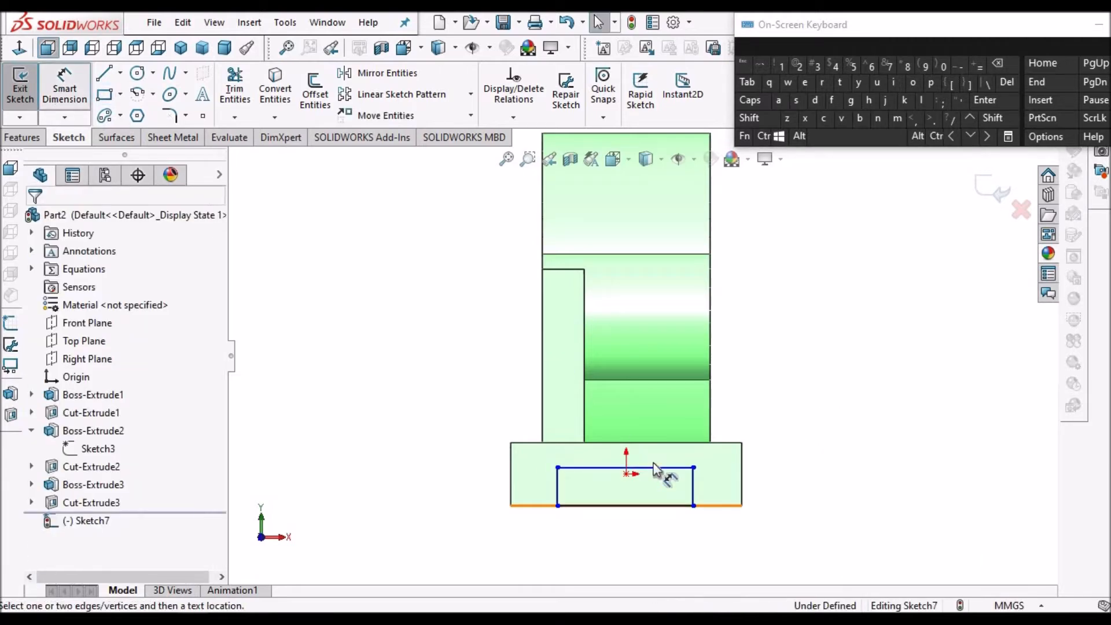
click(694, 486)
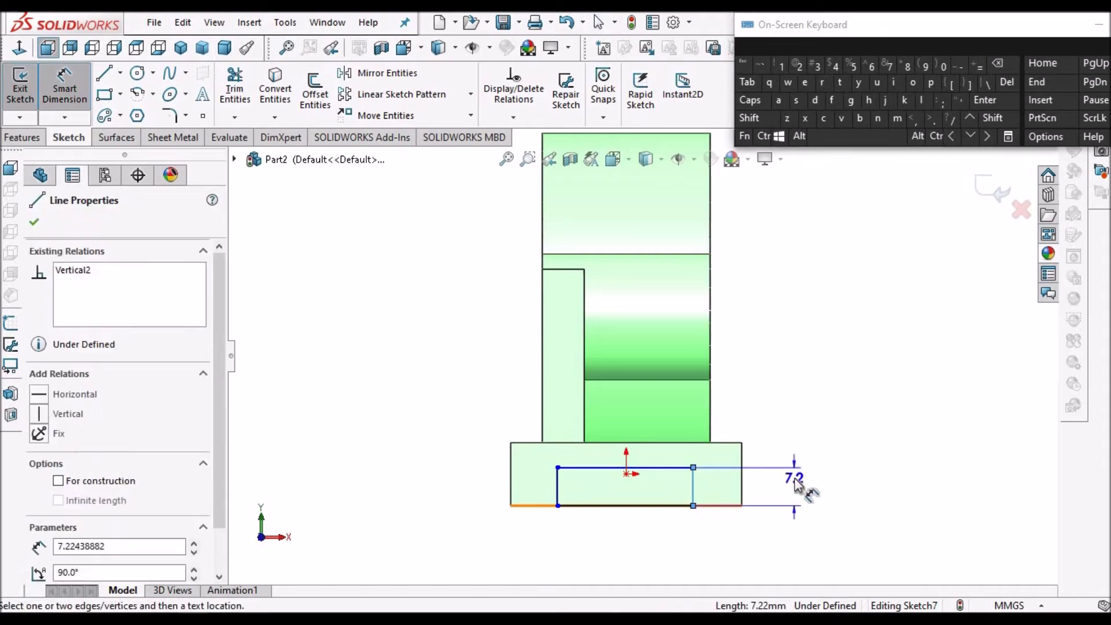
click(795, 479)
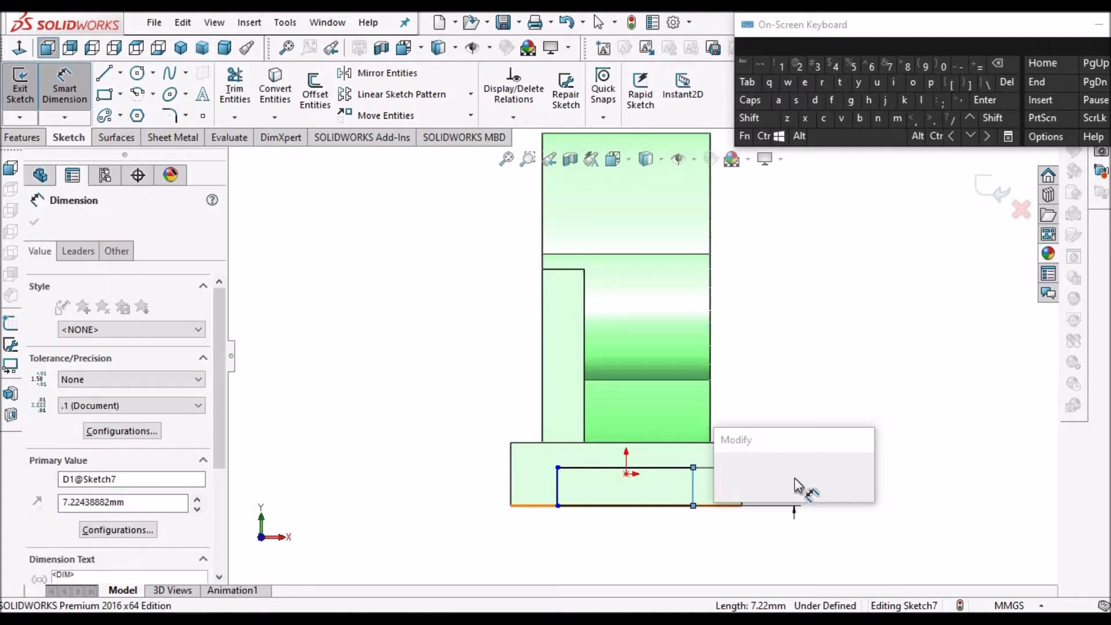
text(5)
key(Return)
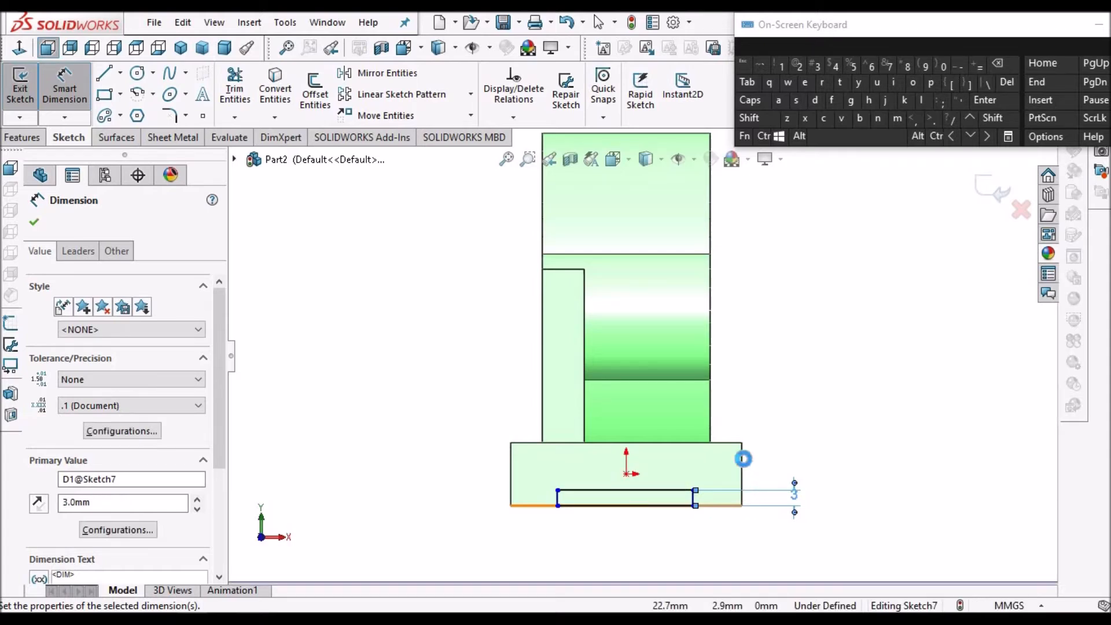
Dimension the horizontal gap between the rectangle's right side and the right edge of the base foot.
click(742, 461)
scroll(721, 509, down, 1)
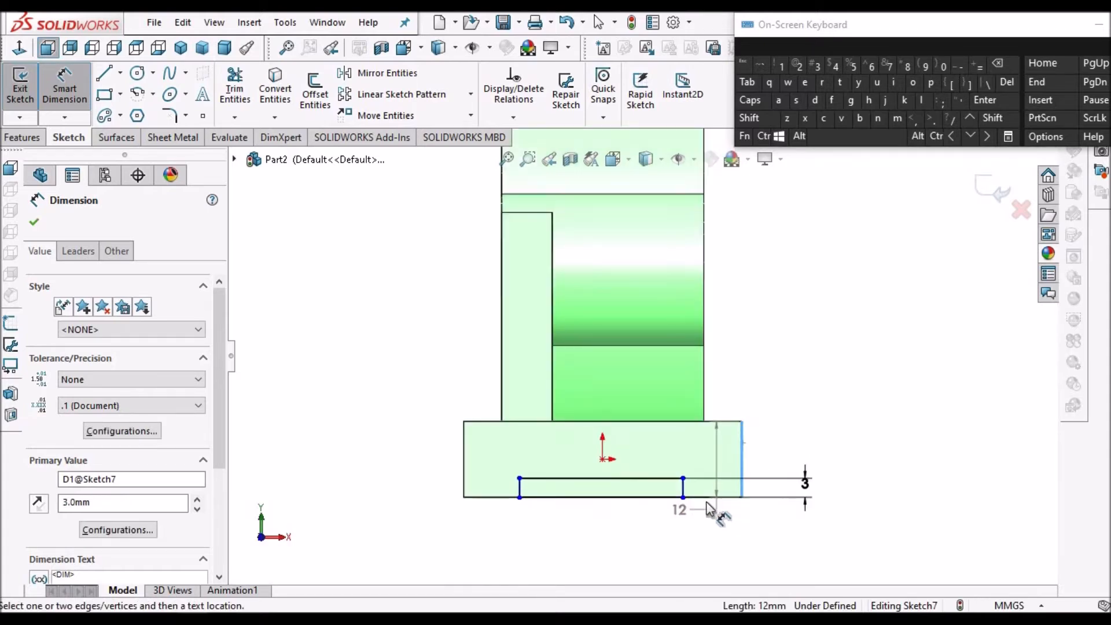
scroll(708, 504, down, 1)
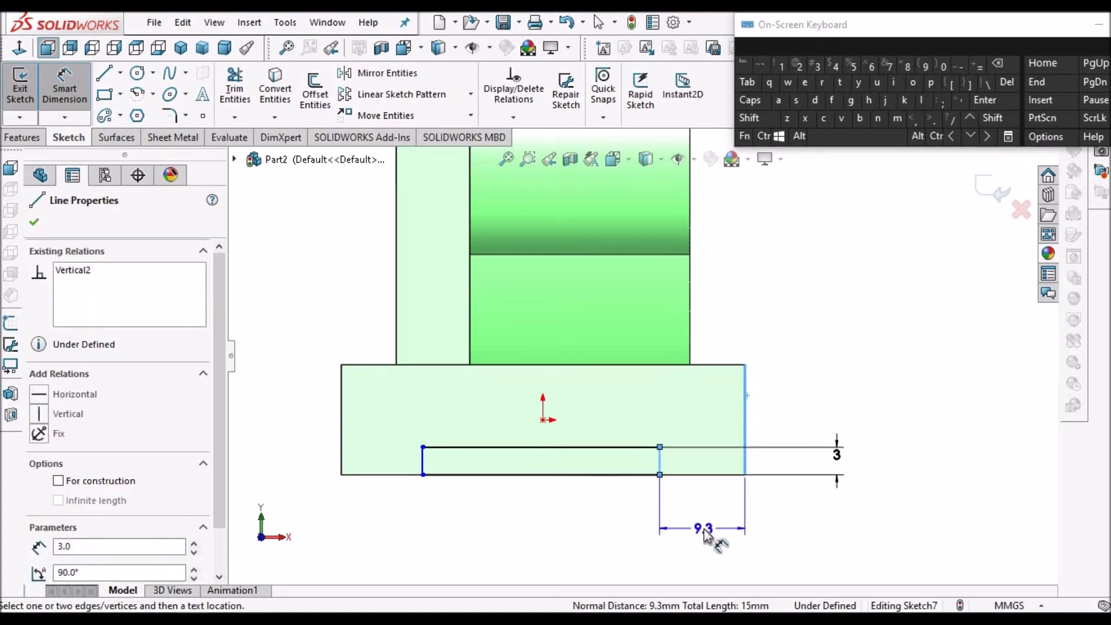
click(704, 530)
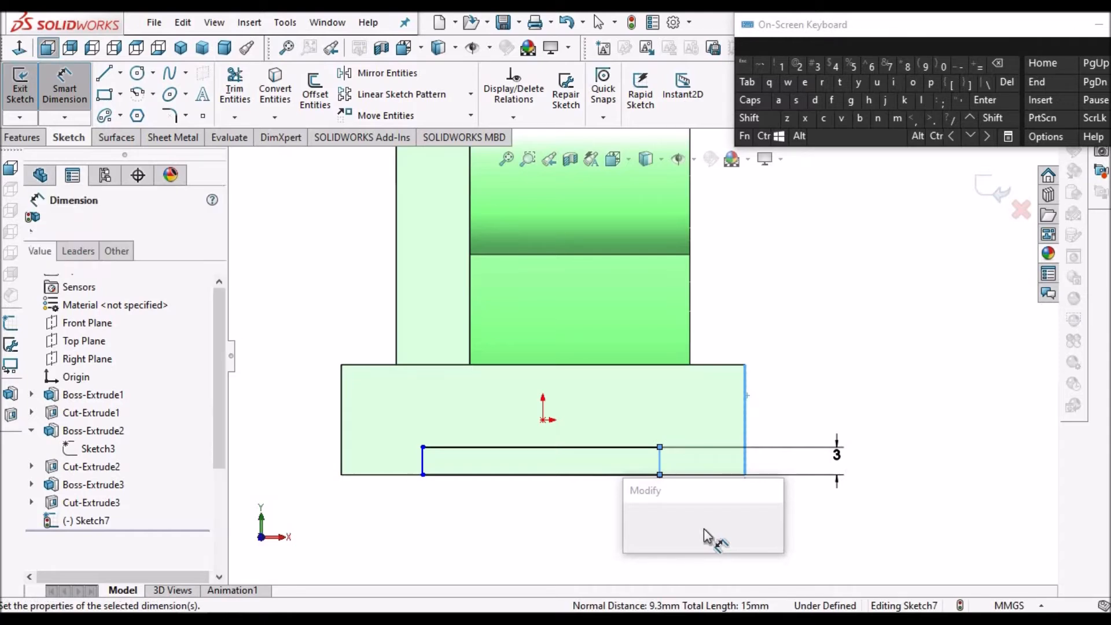
key(Return)
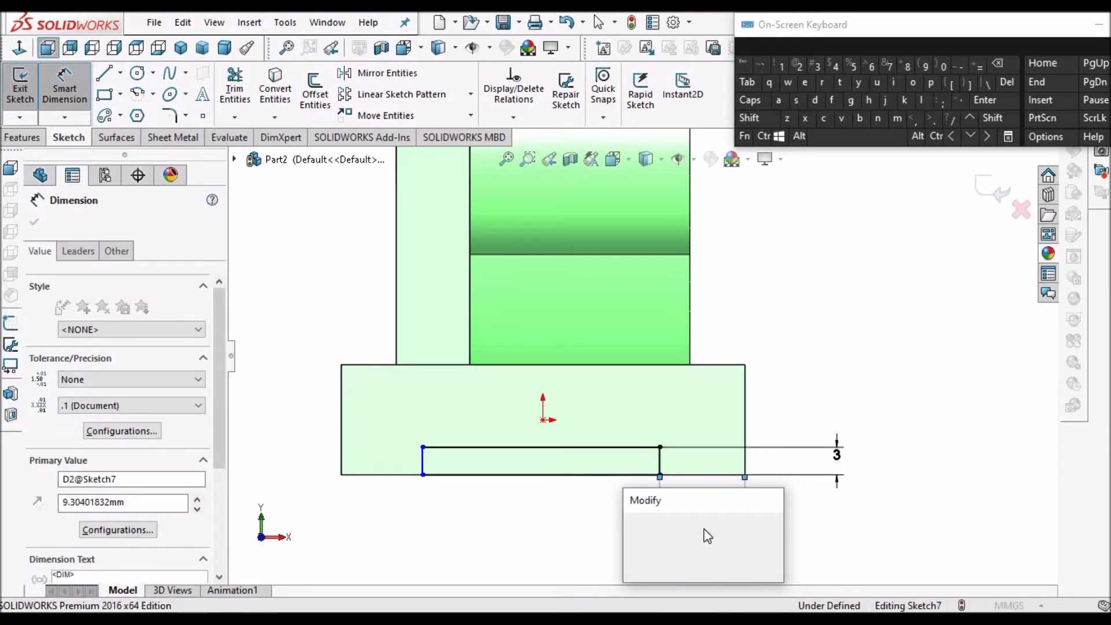
Dimension the gap from the foot's left edge to the rectangle as 9 mm and set the right-hand gap to 9 mm.
click(342, 409)
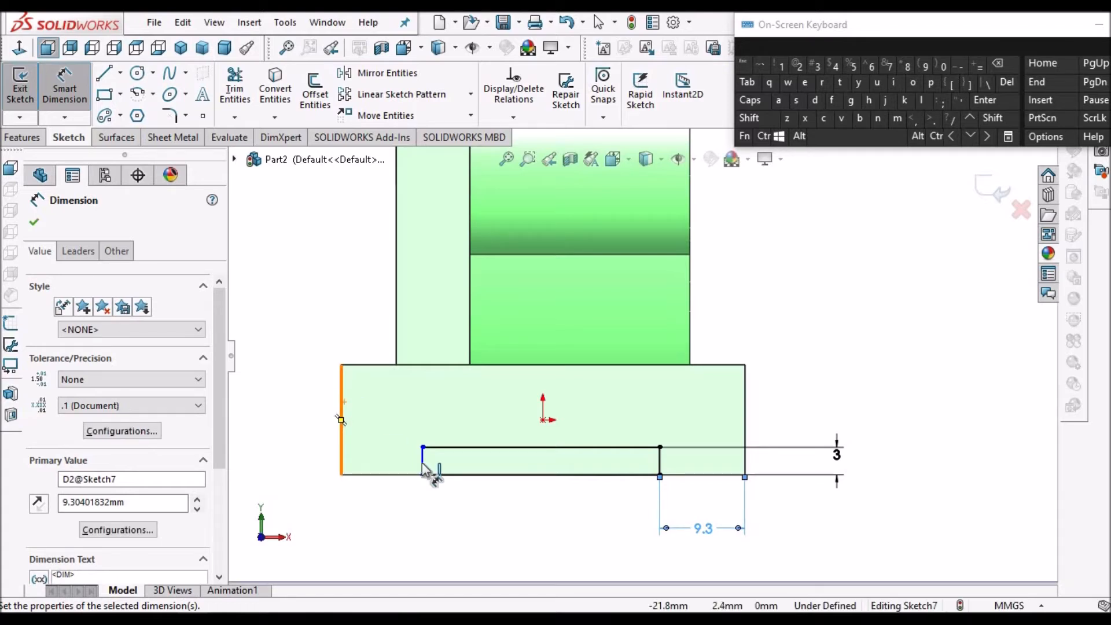
click(389, 507)
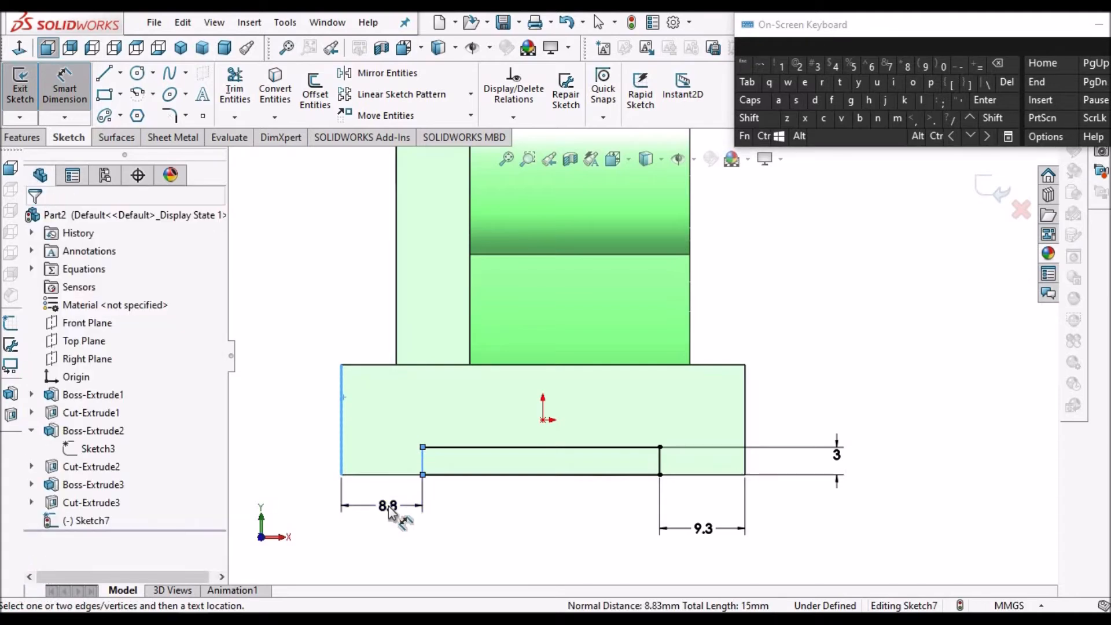
click(388, 508)
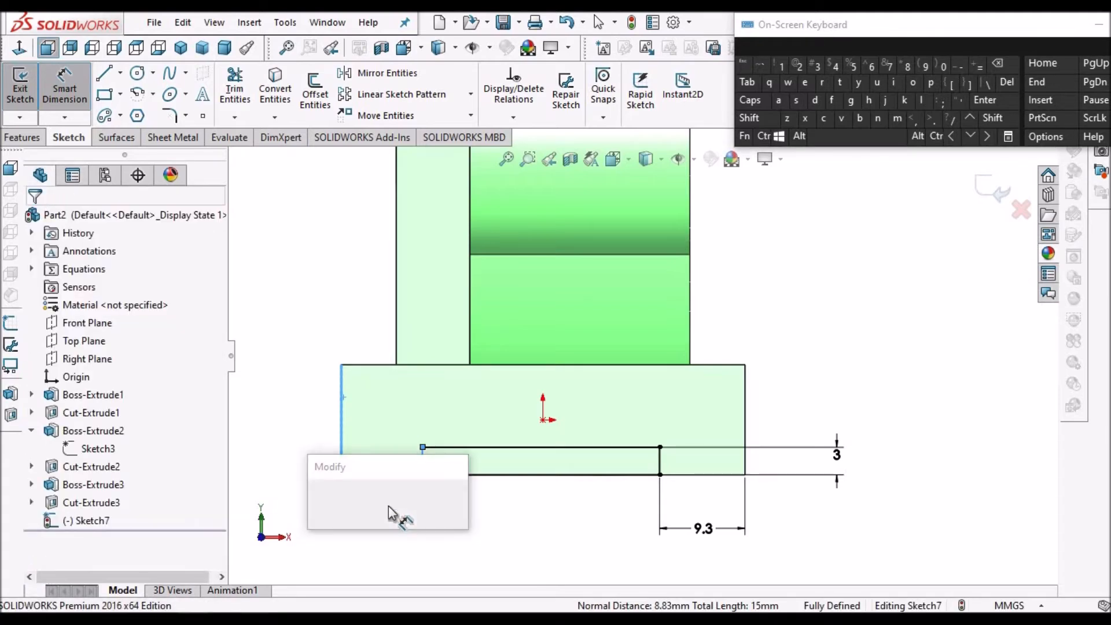
click(927, 67)
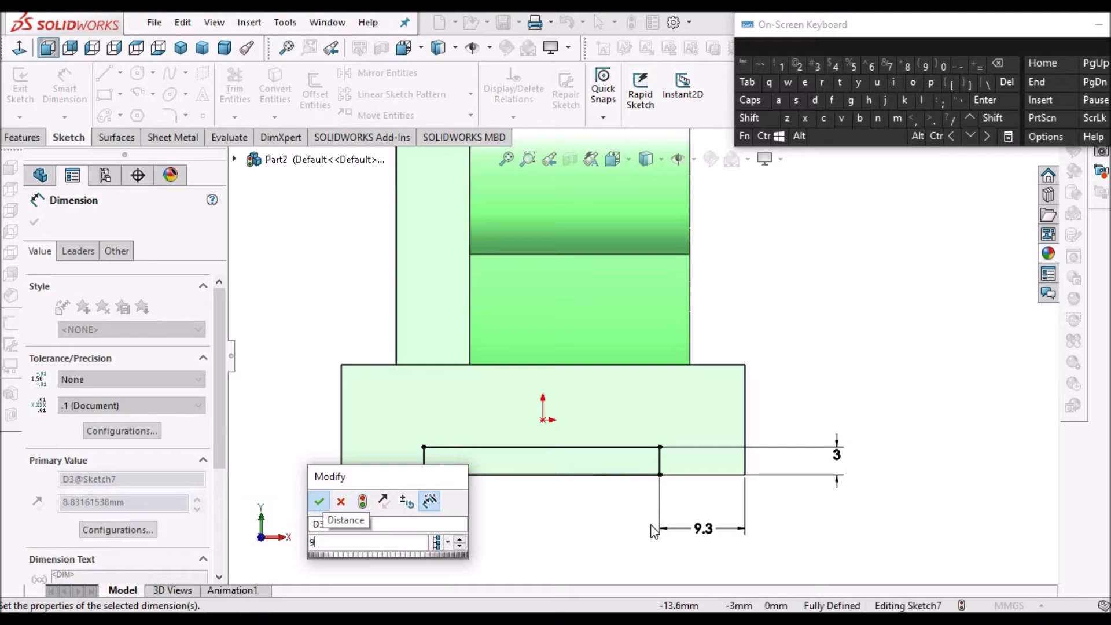
click(605, 515)
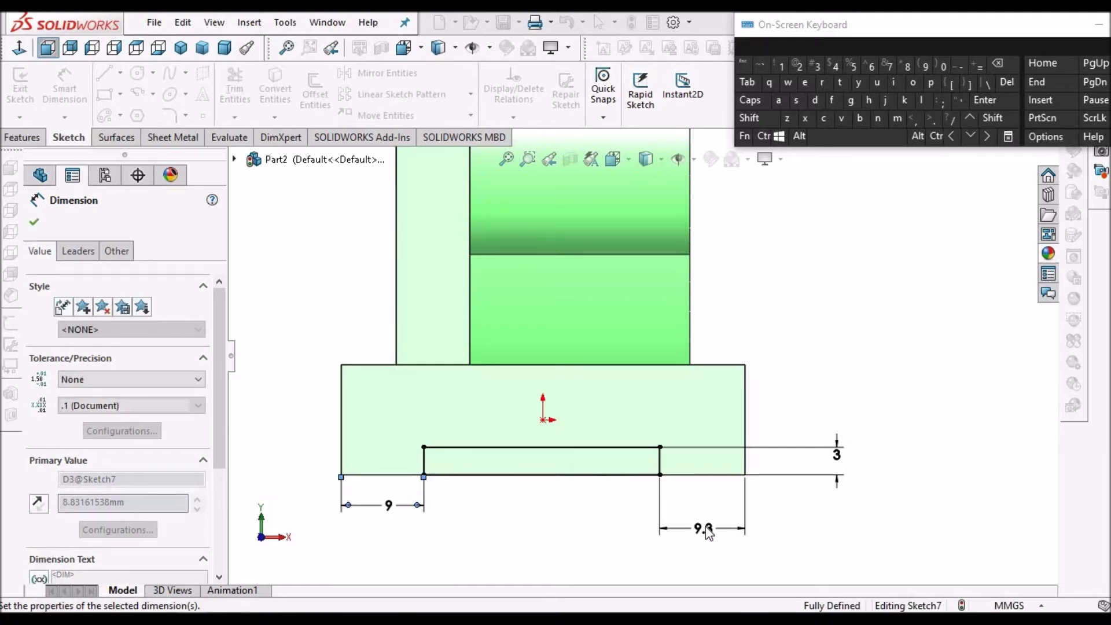
click(497, 358)
Cut-extrude the groove rectangle along the underside of the whole base with the Through All end condition.
scroll(637, 356, up, 3)
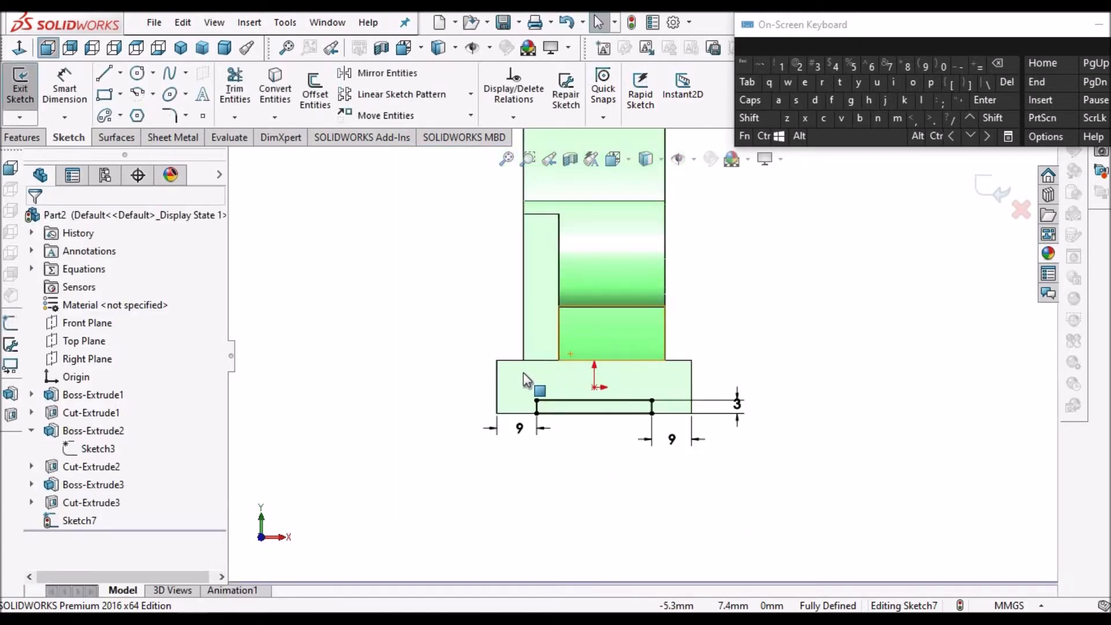
middle_drag(492, 381, 554, 388)
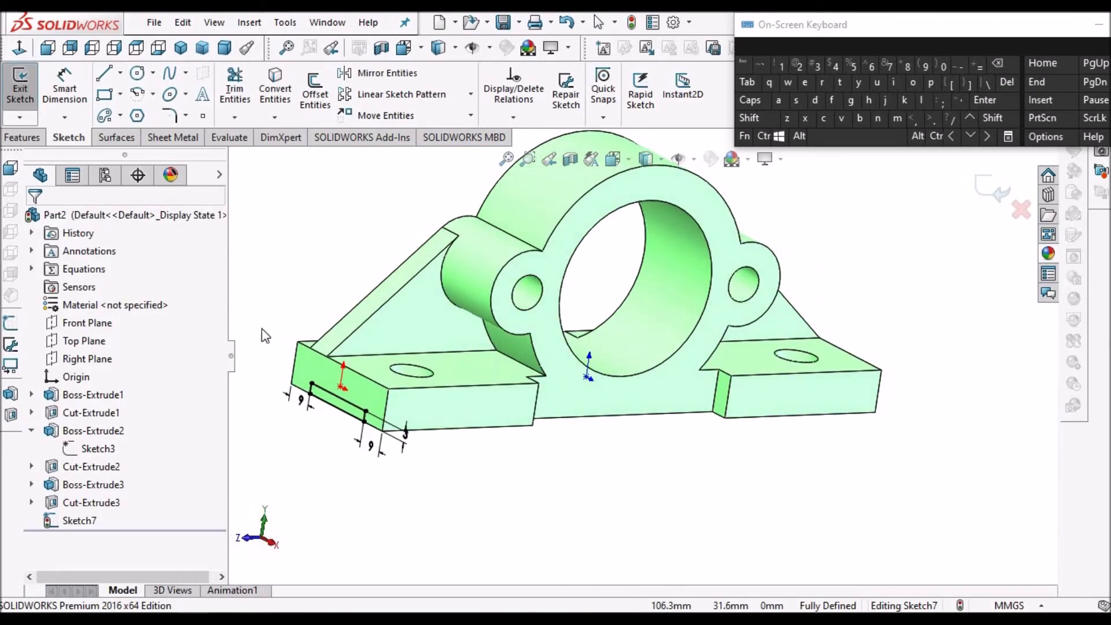
click(23, 137)
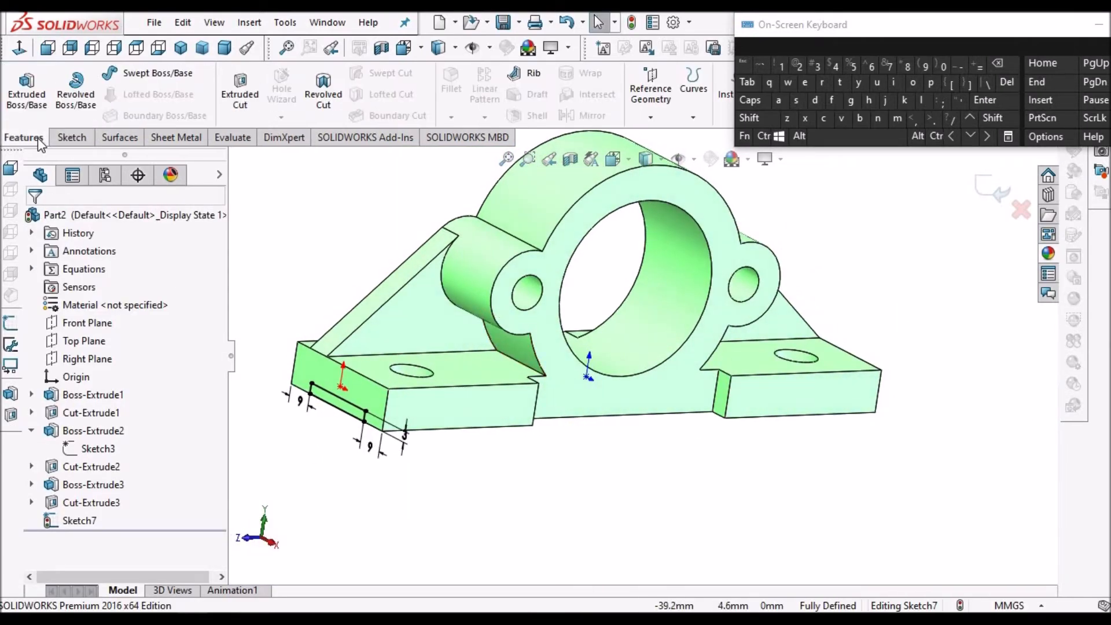
click(245, 102)
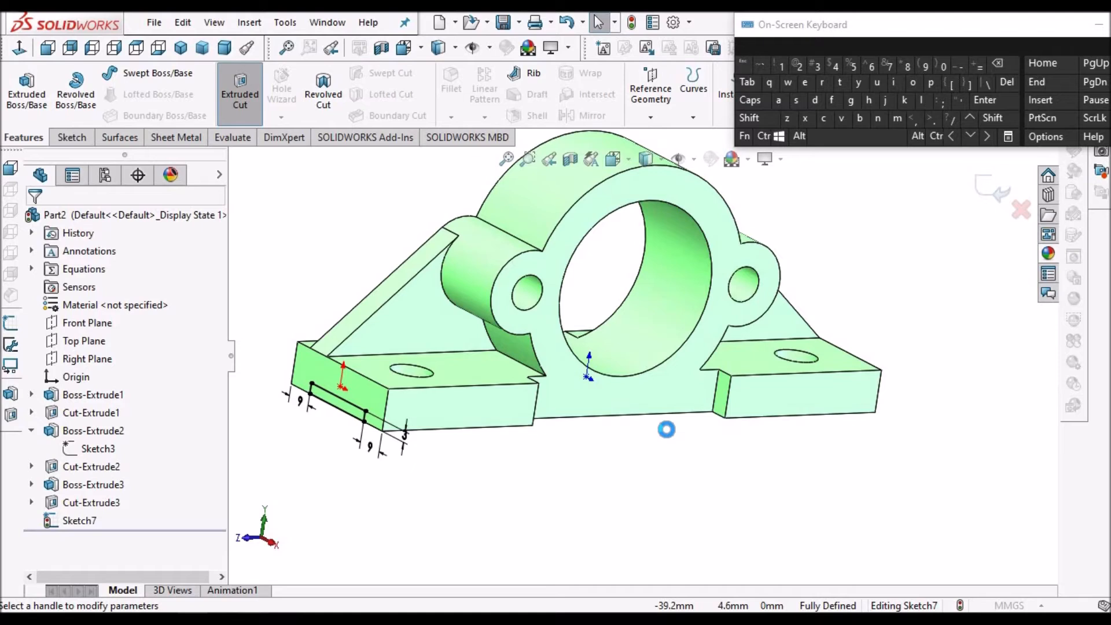
click(207, 321)
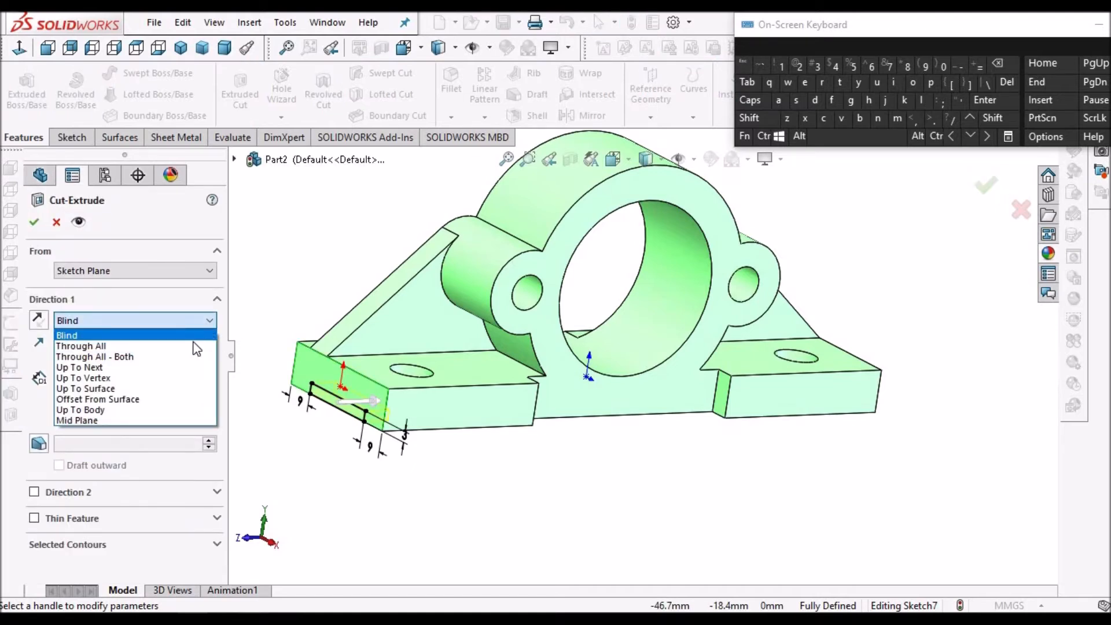
click(180, 367)
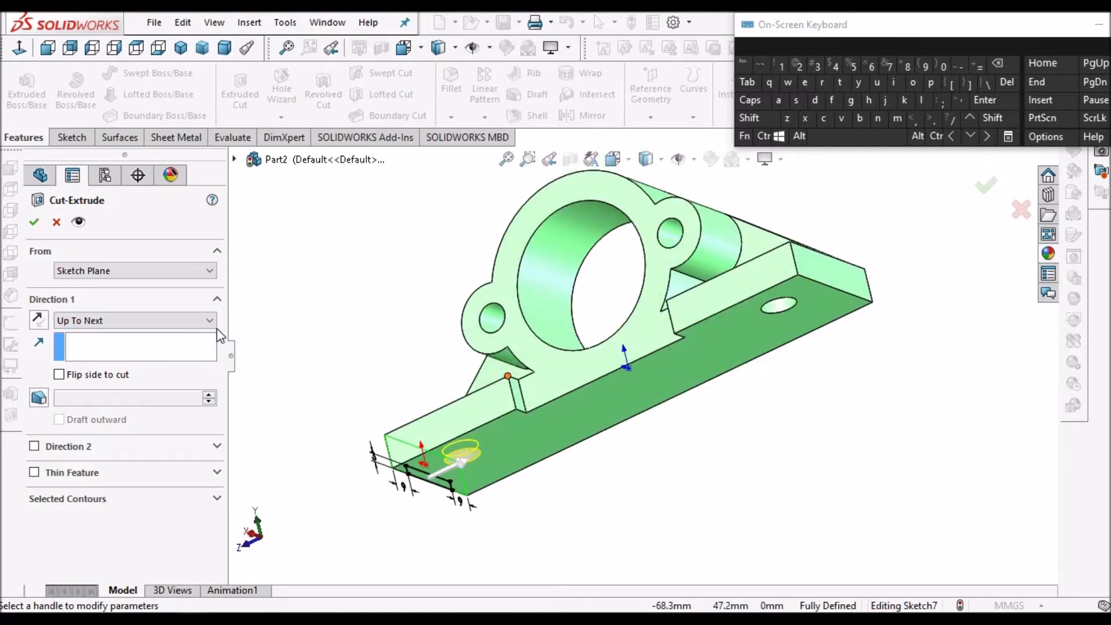
click(210, 320)
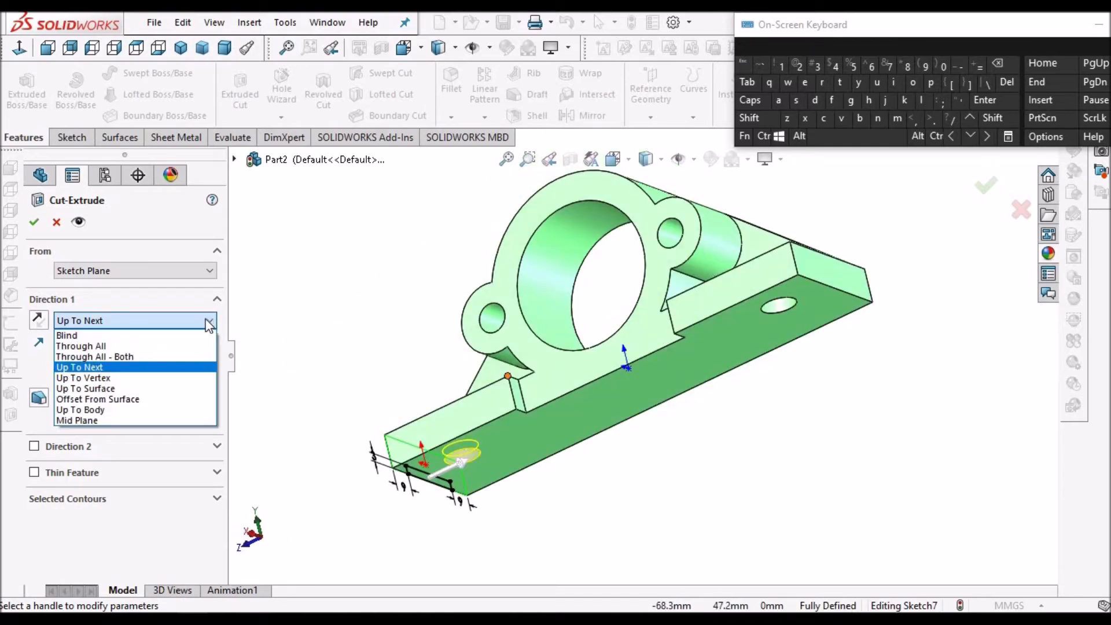
click(166, 346)
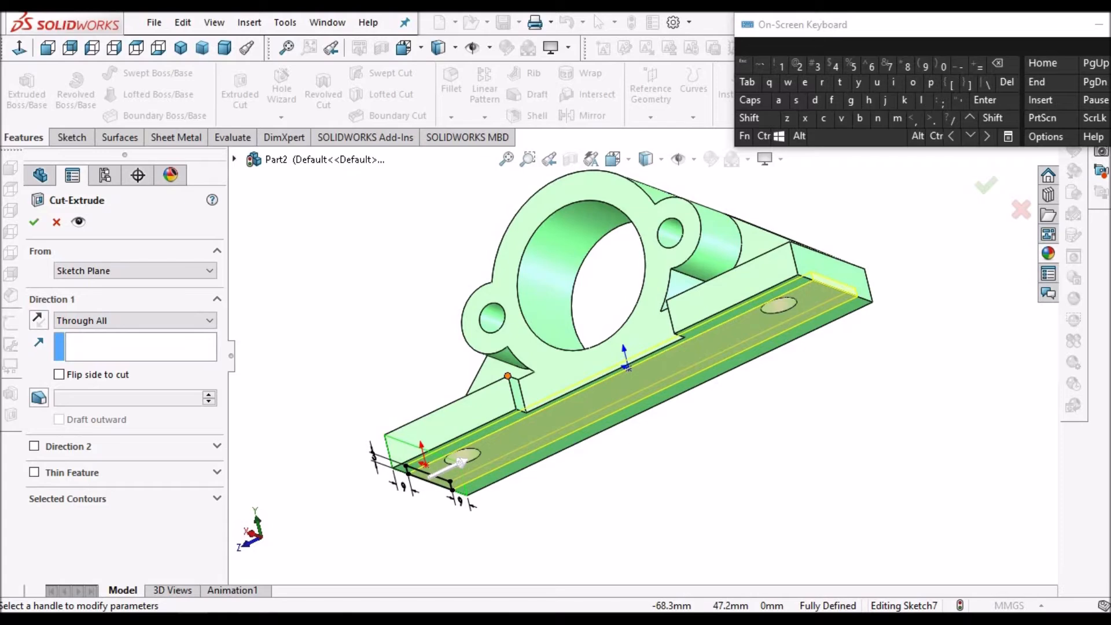
click(33, 222)
Show the part in dimetric orientation and make a new drawing from it with the Youtube A3 Sheet template.
middle_drag(623, 364, 700, 410)
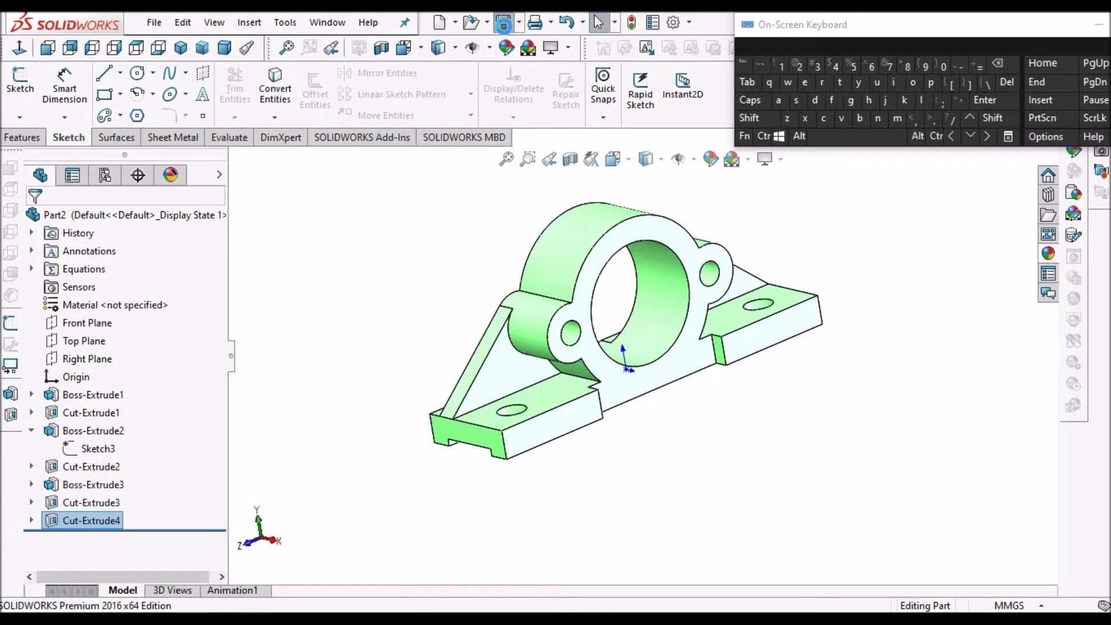
click(224, 50)
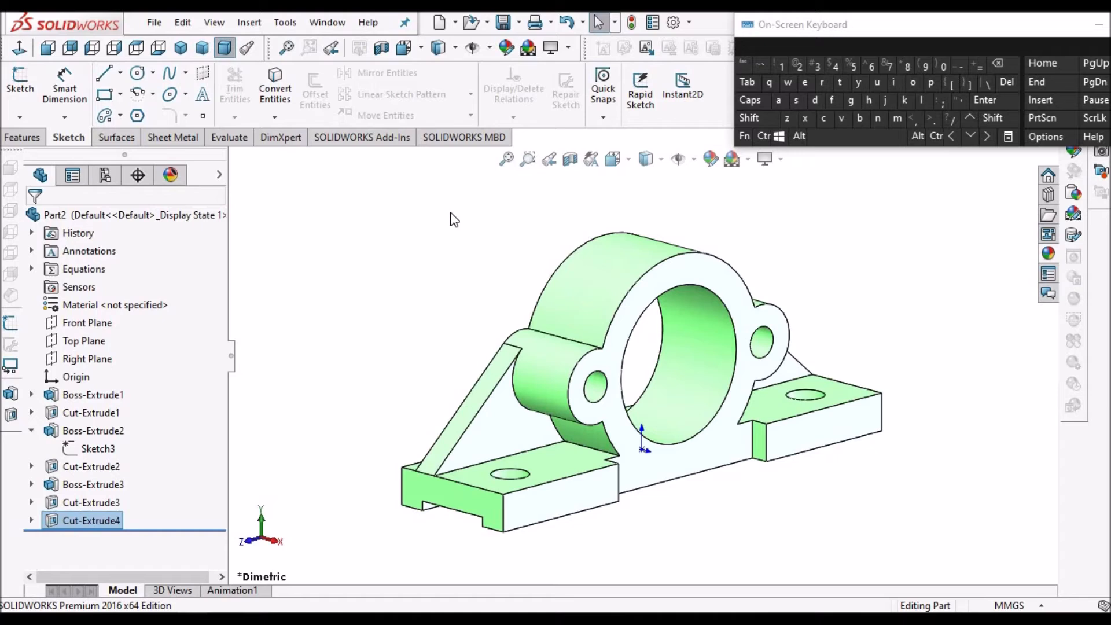
click(456, 22)
click(466, 65)
click(334, 180)
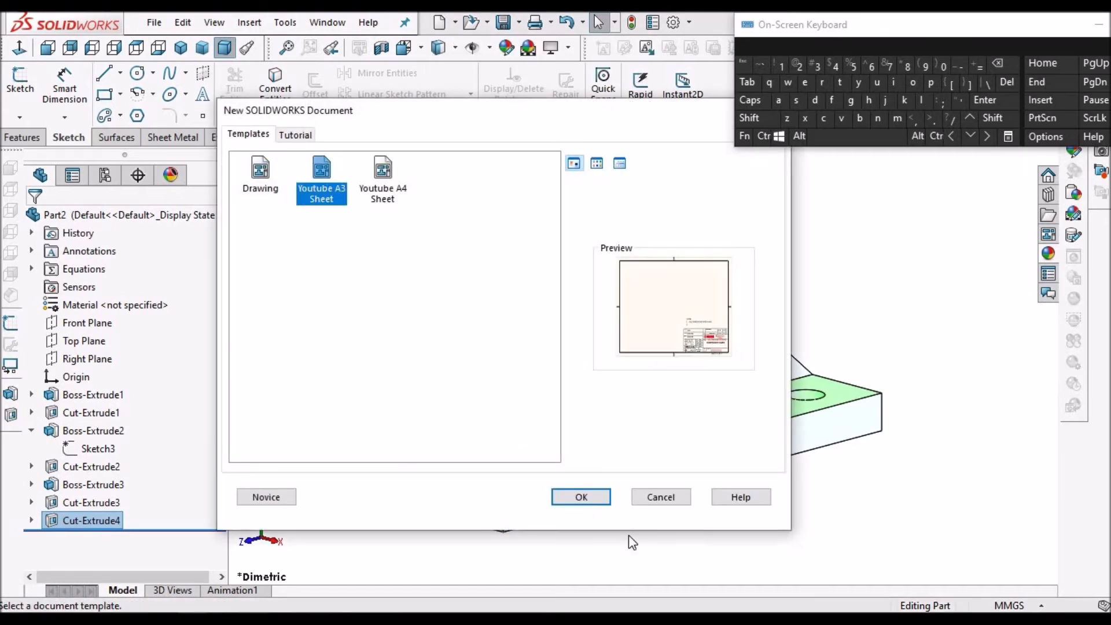
click(581, 498)
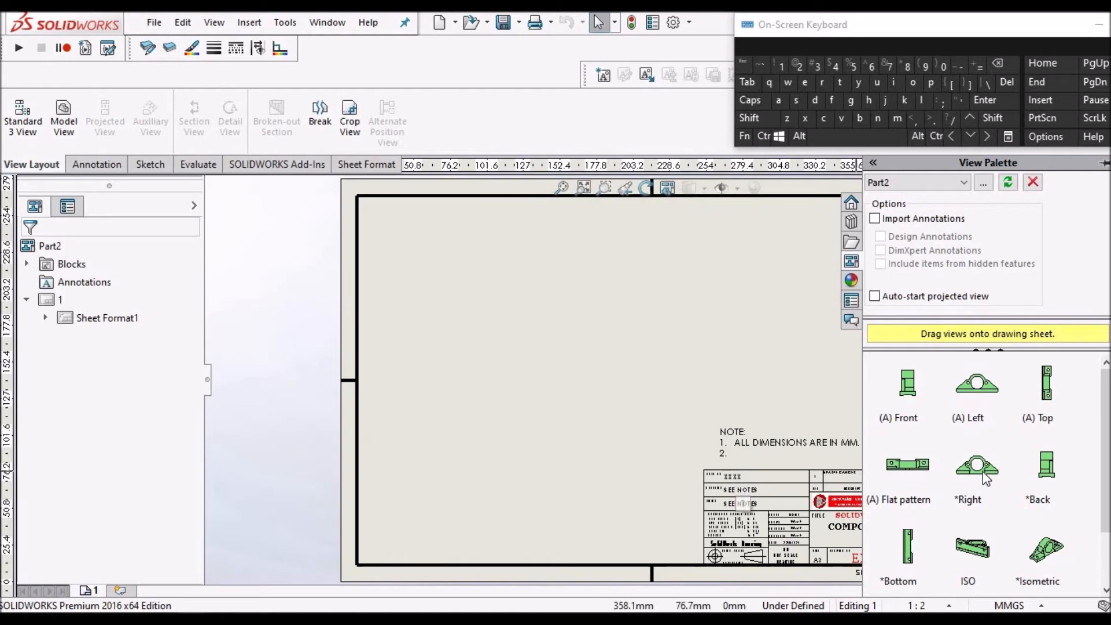
Place the part's *Right view in the left half of the sheet and project a side view to its right.
drag(977, 466, 606, 353)
drag(532, 341, 470, 322)
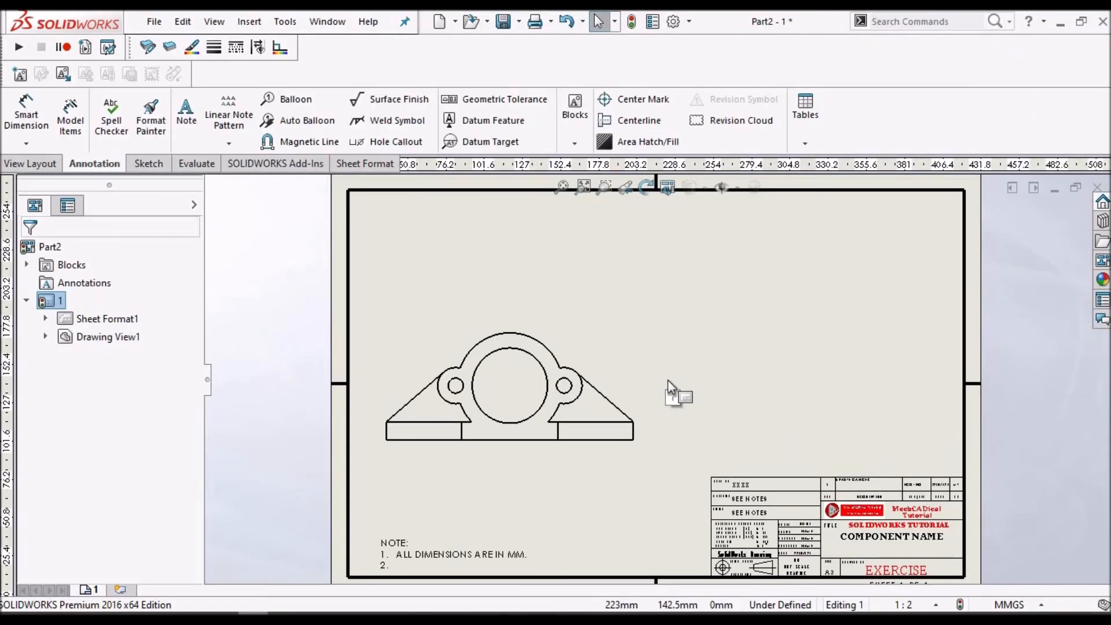
click(32, 164)
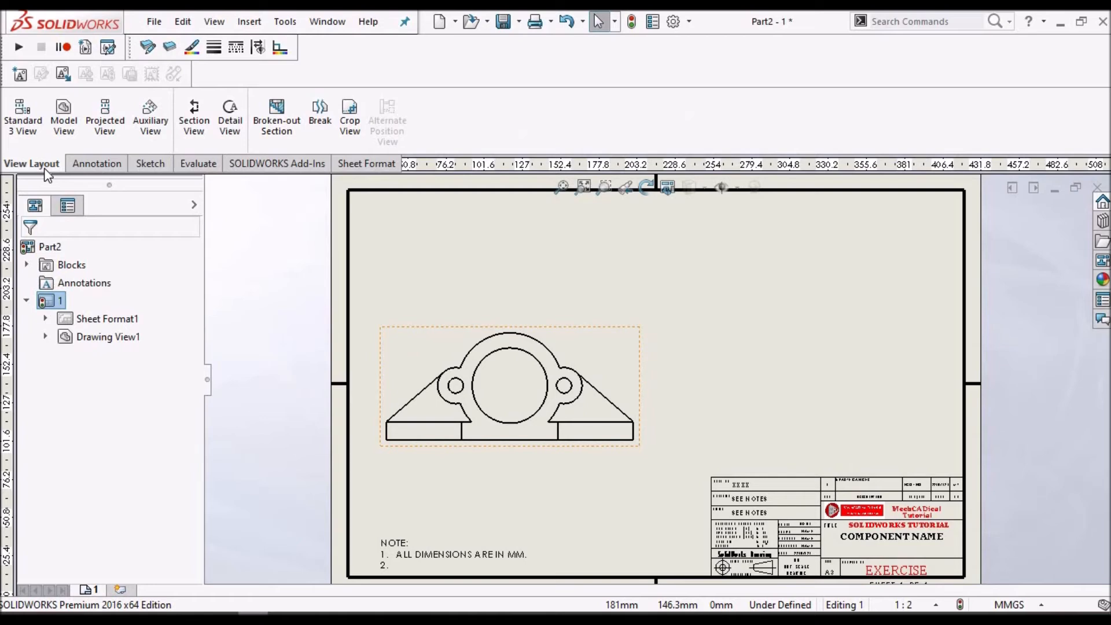
click(105, 121)
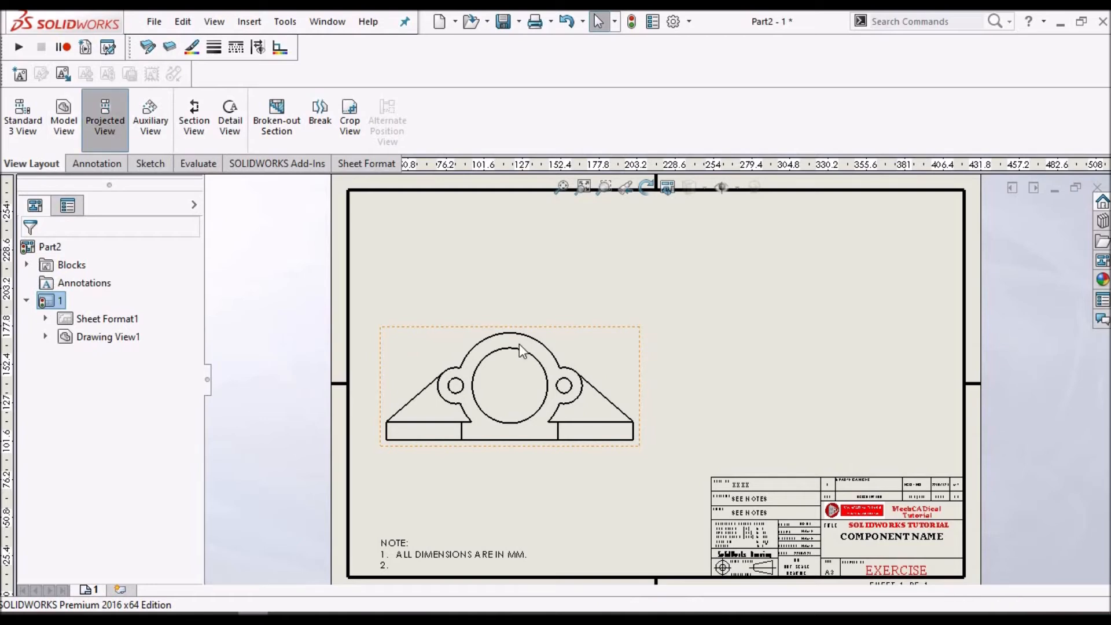
click(610, 367)
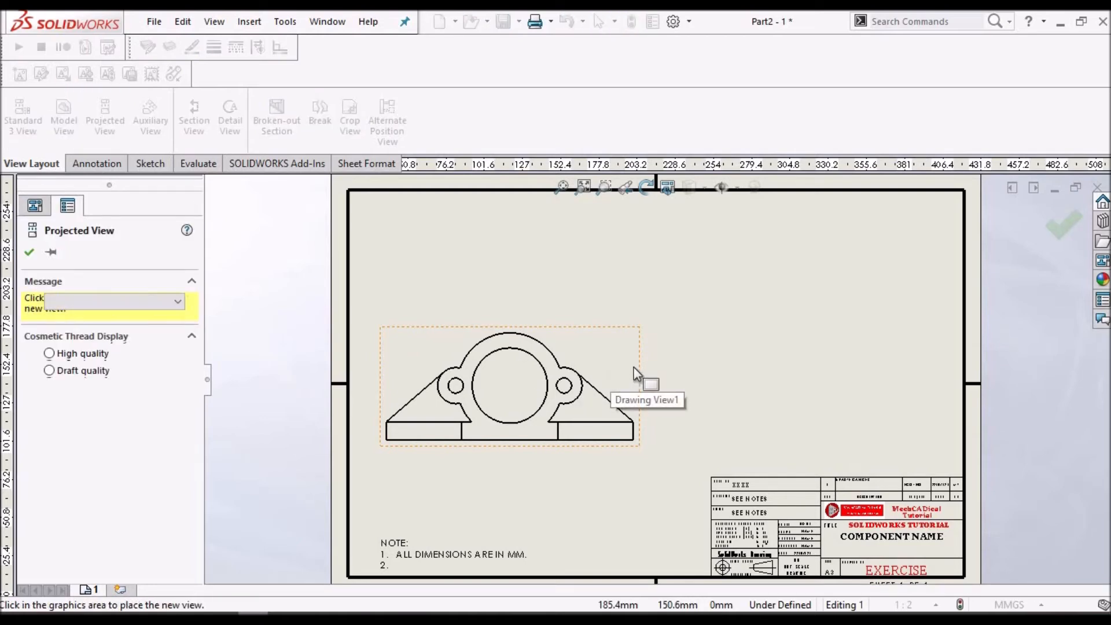
click(720, 362)
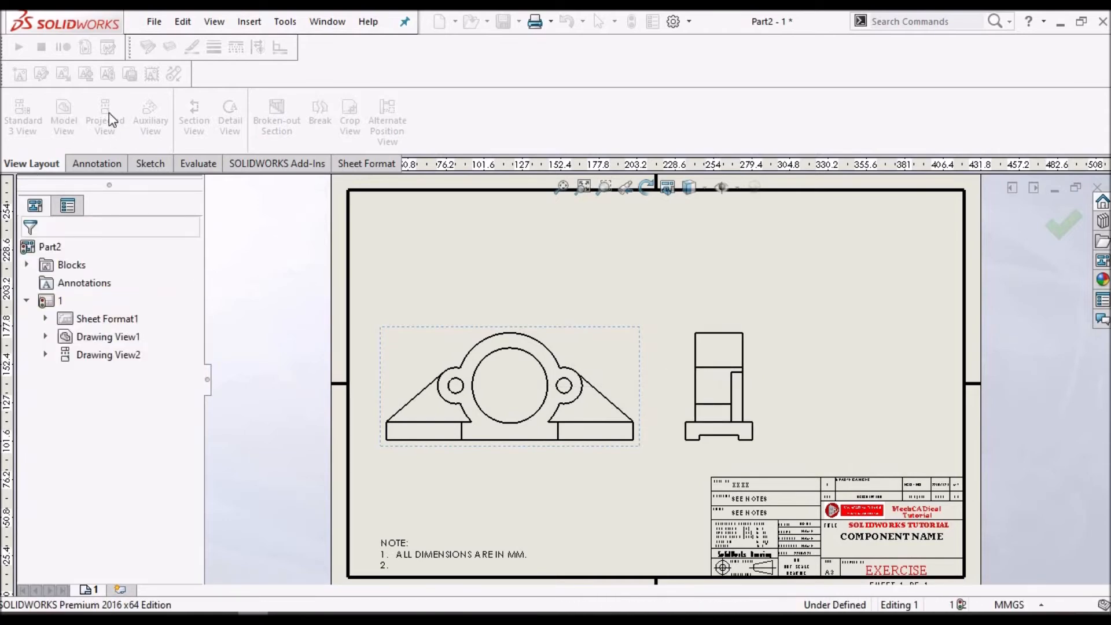
Project a top view from the main bracket view and place it directly above.
click(579, 336)
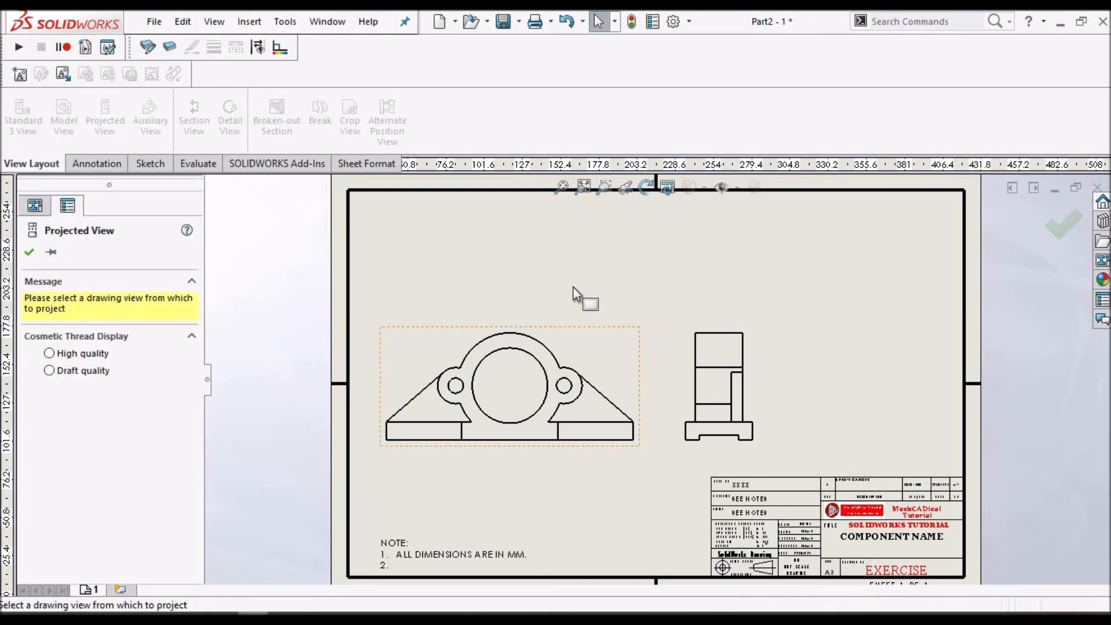
click(567, 258)
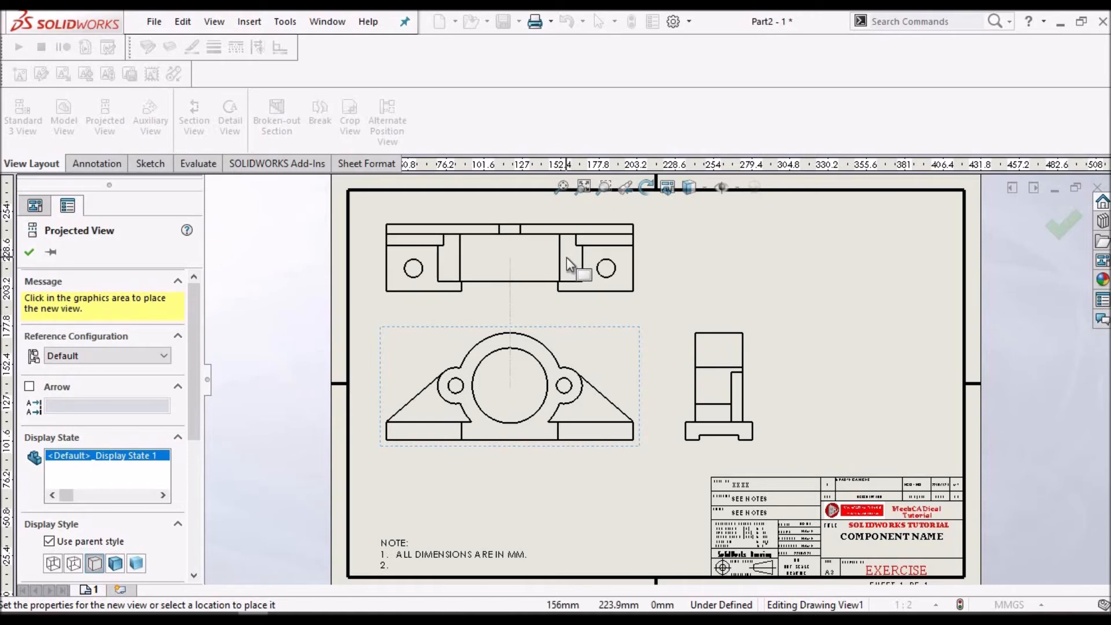
click(29, 253)
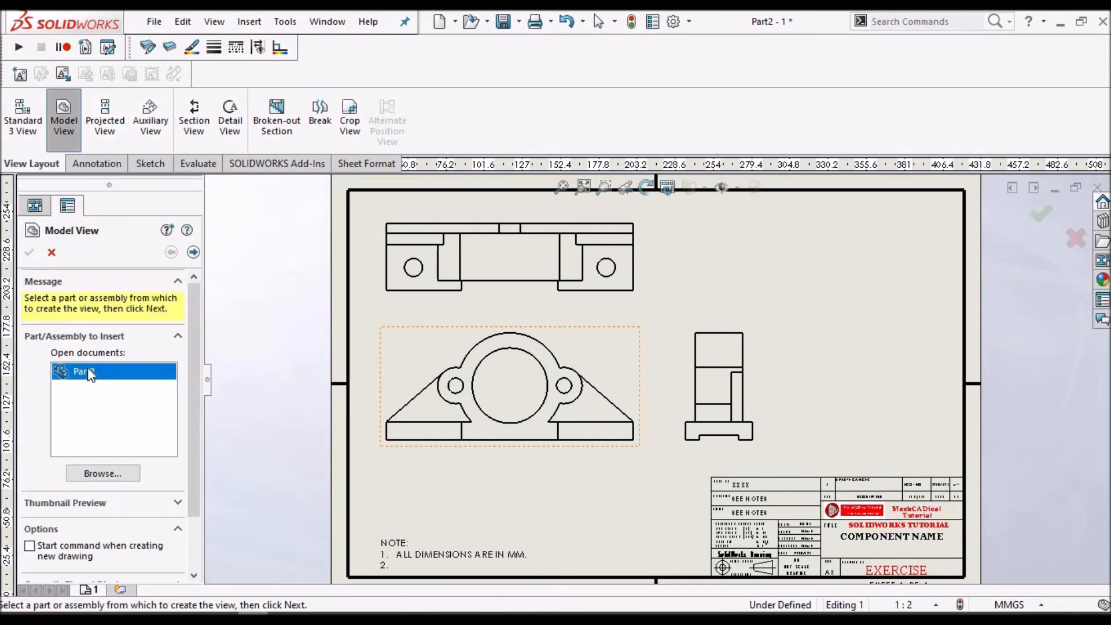
Insert a model view of Part2 in the sheet's upper right area with isometric orientation.
double_click(86, 372)
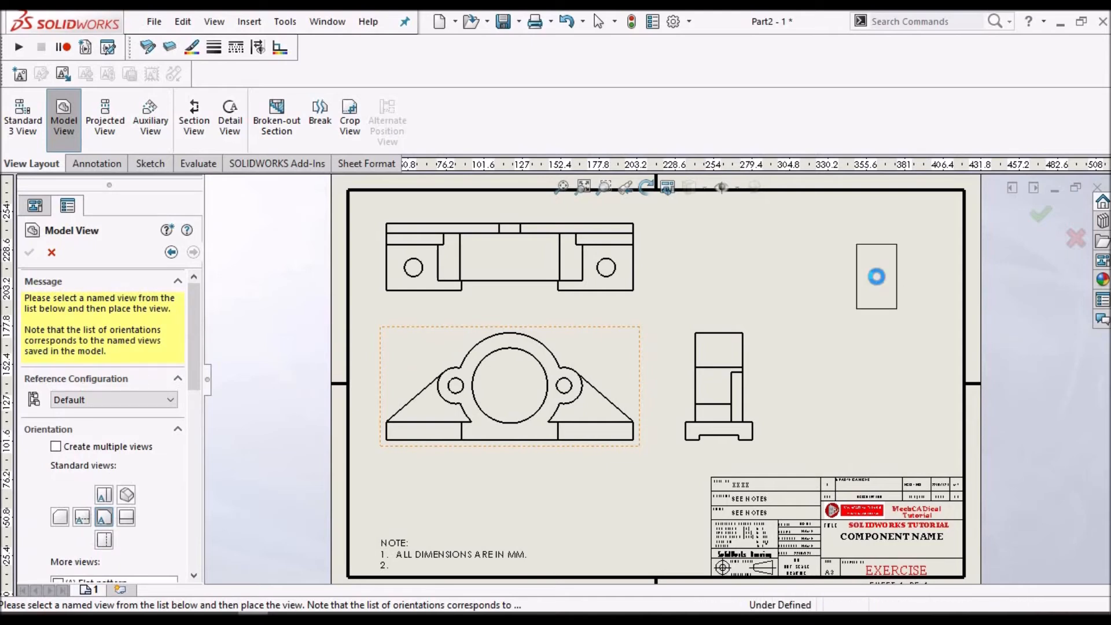
click(879, 283)
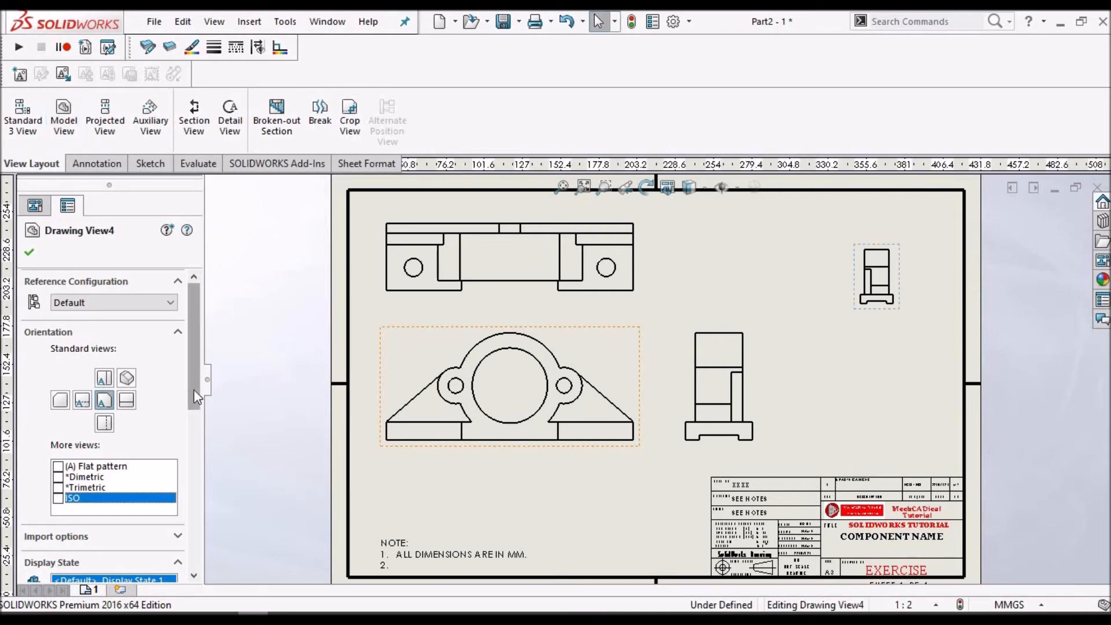
click(127, 378)
Give the isometric view a custom scale of 2:3.
drag(194, 395, 190, 498)
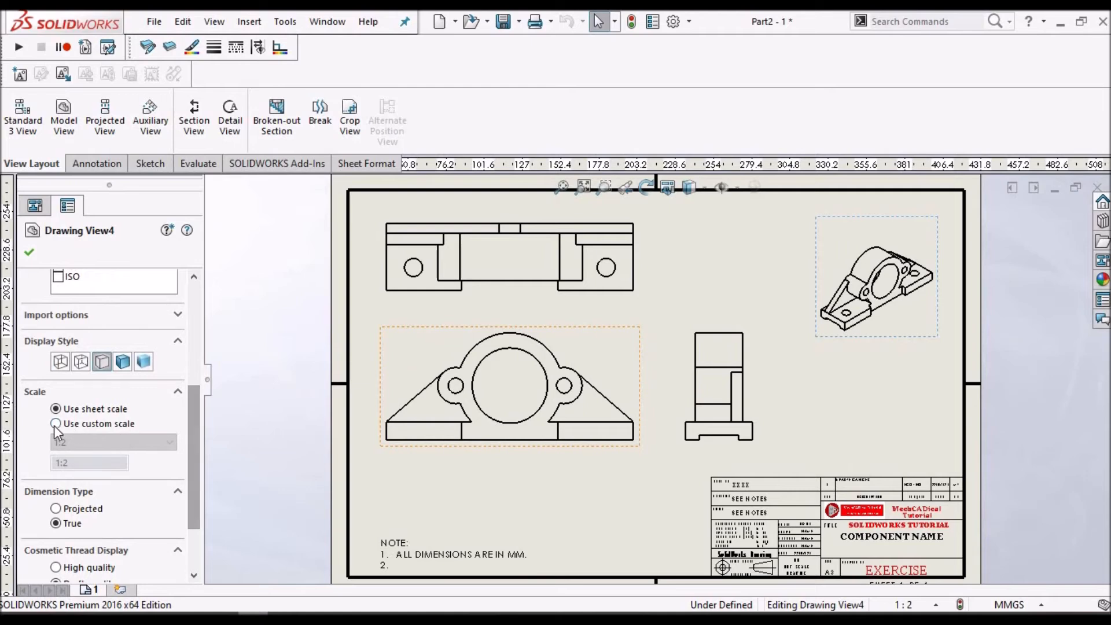
click(169, 442)
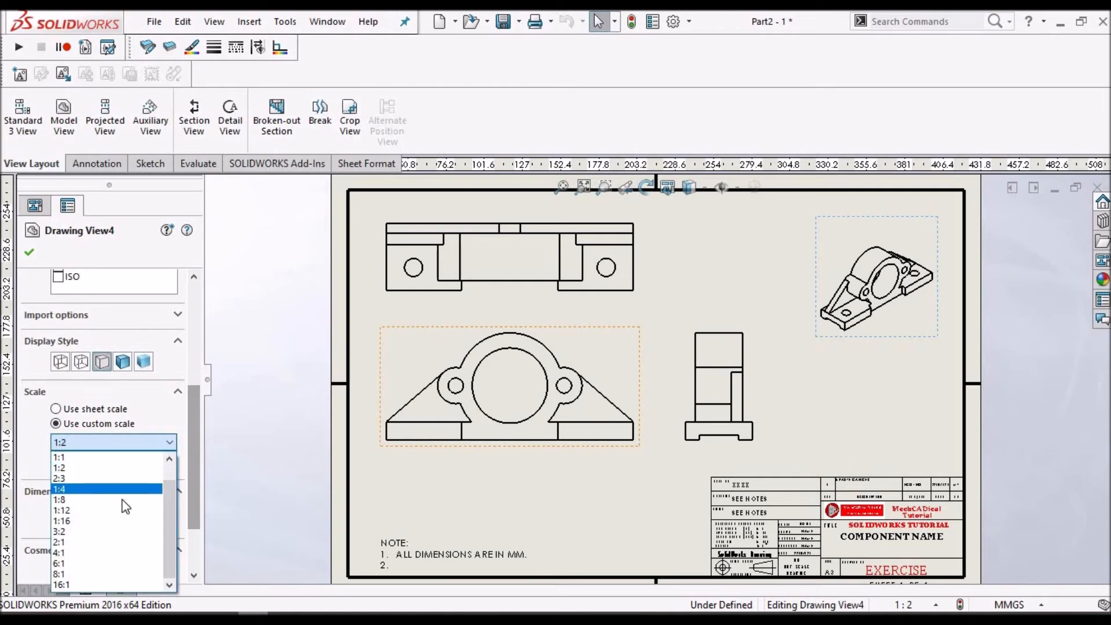
click(127, 483)
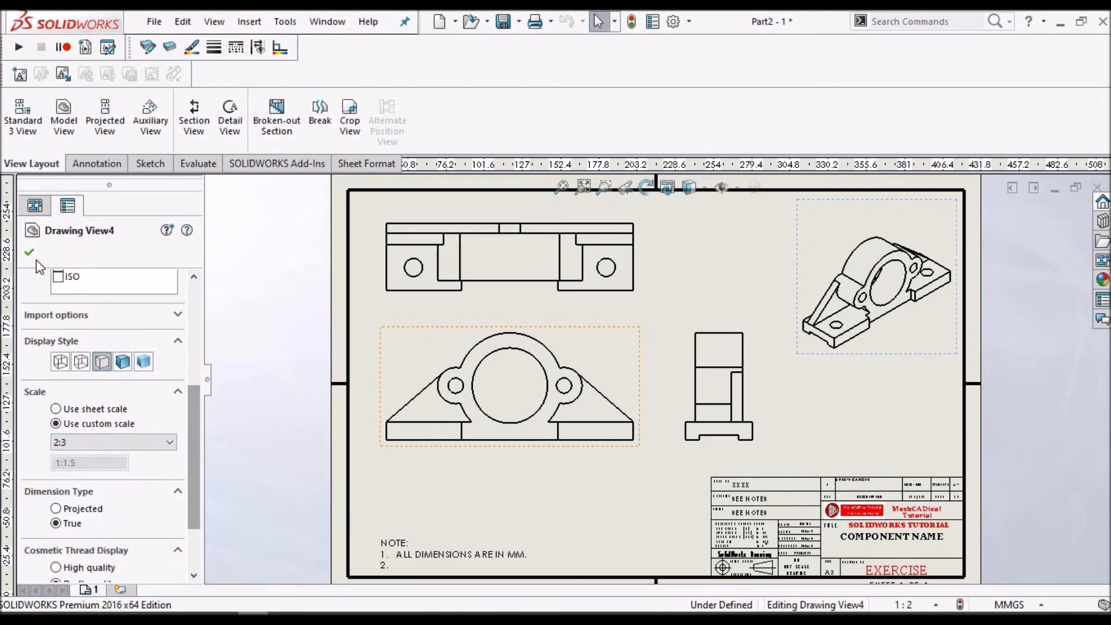
click(1073, 418)
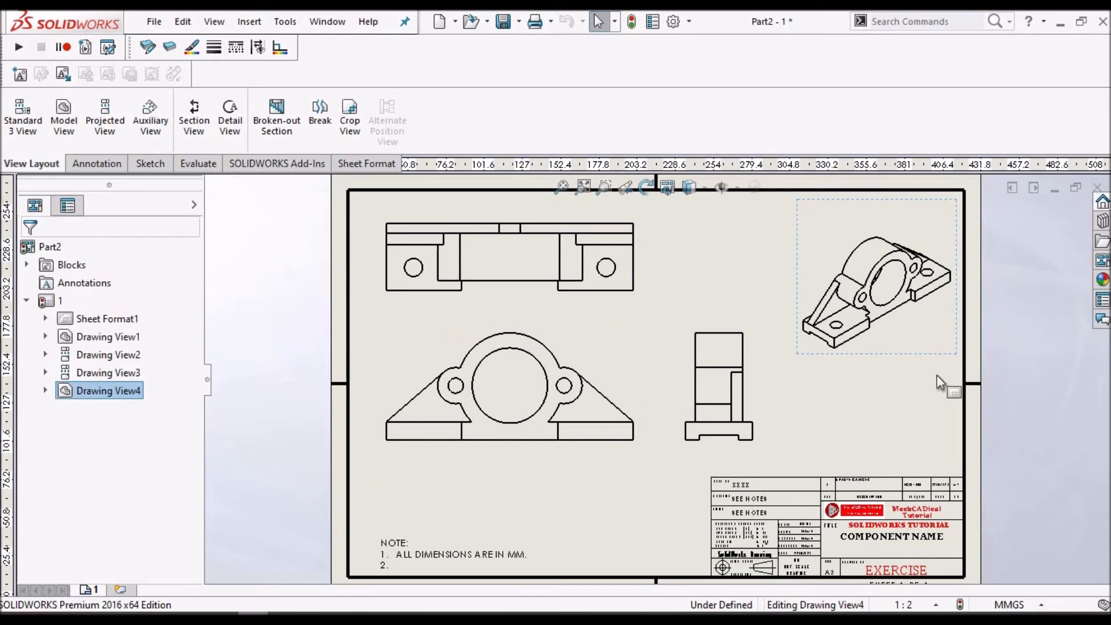
Move the isometric view slightly up and to the left on the sheet and save the drawing.
click(916, 353)
drag(906, 346, 894, 329)
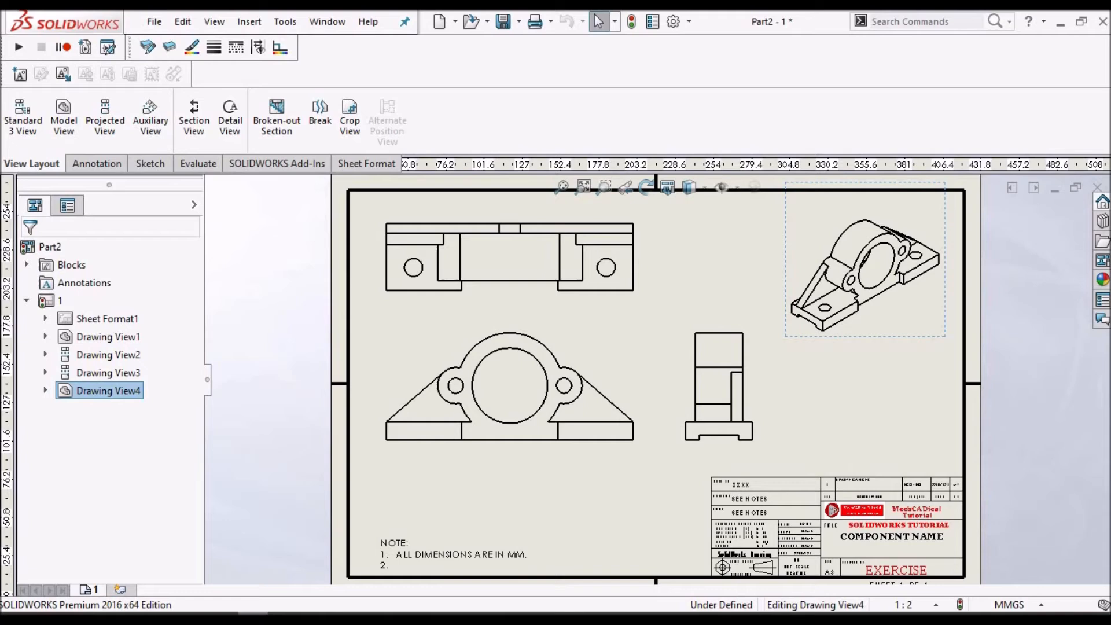
click(504, 21)
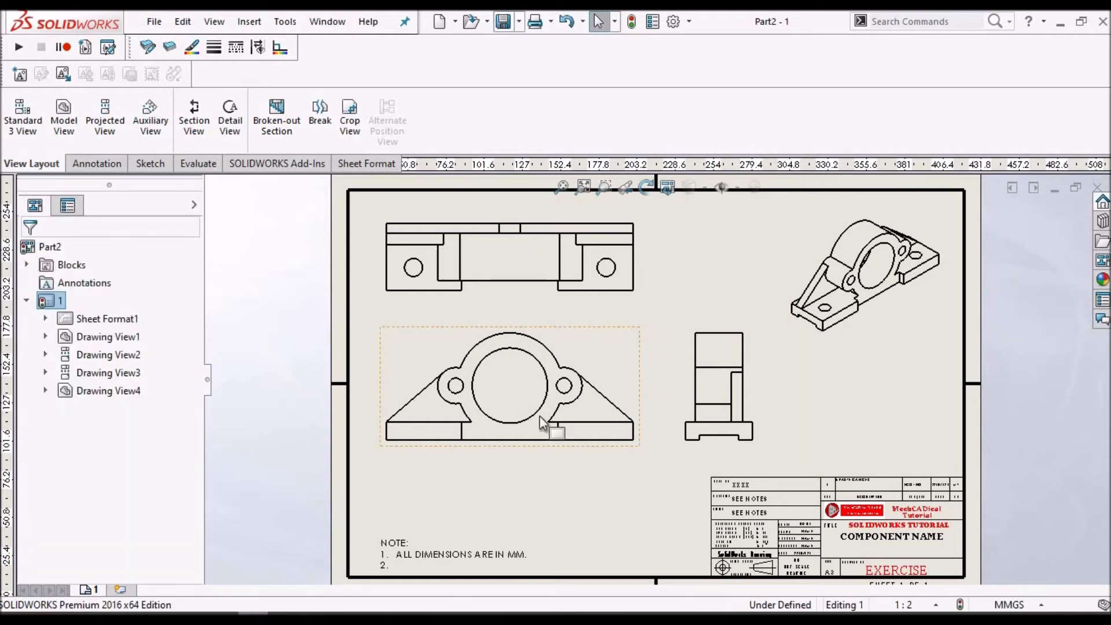
Dimension the base's middle section and left end section horizontally, placing both dimensions in line below the main view.
click(97, 164)
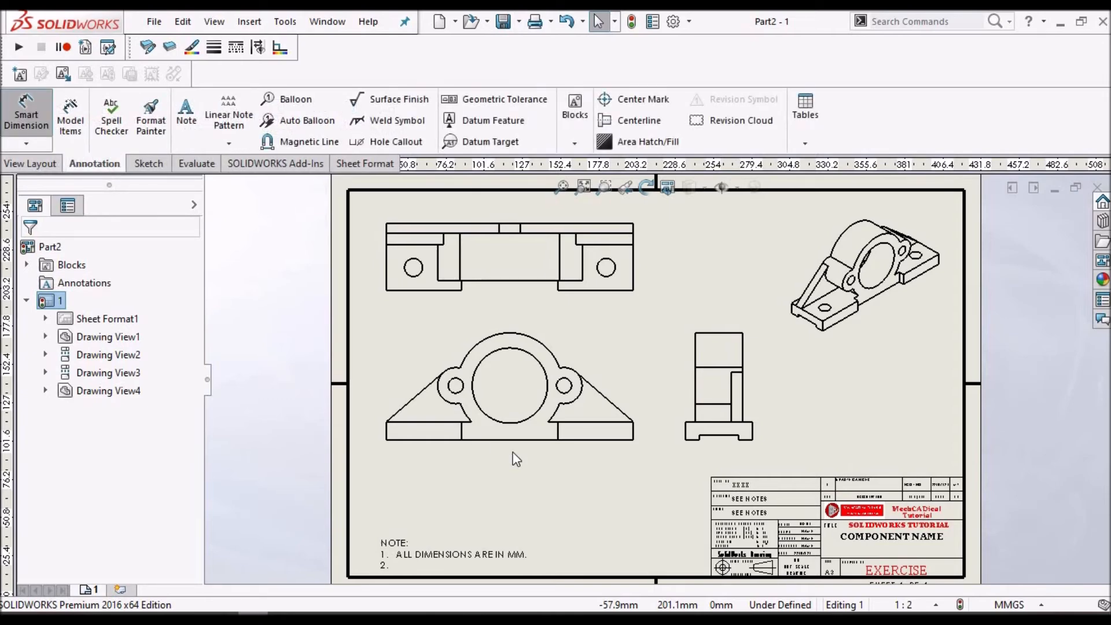
scroll(470, 450, down, 3)
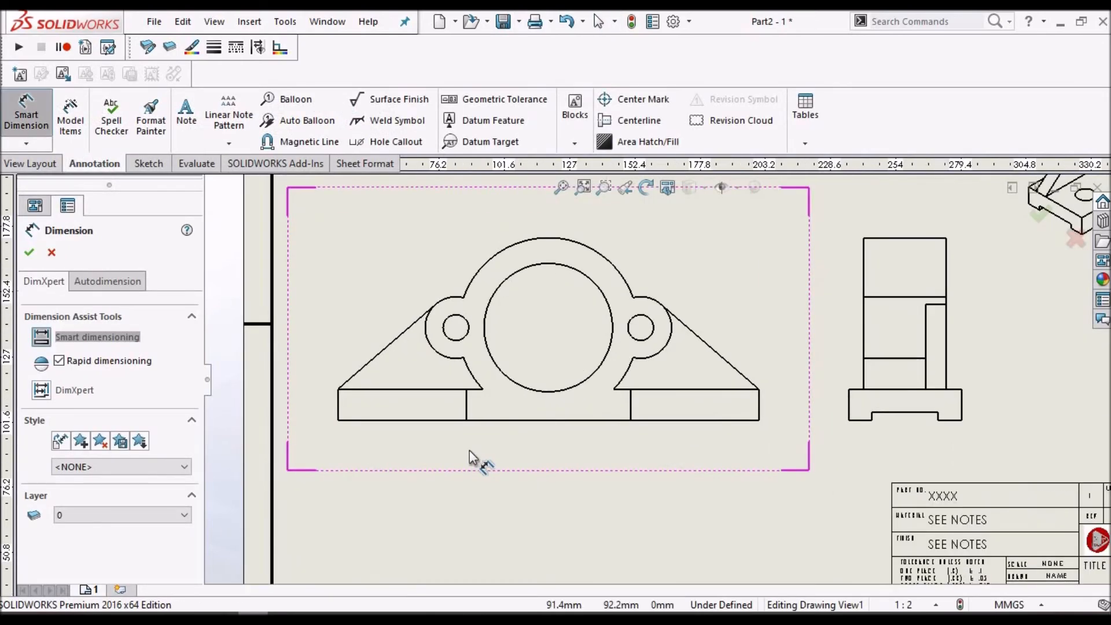
click(468, 406)
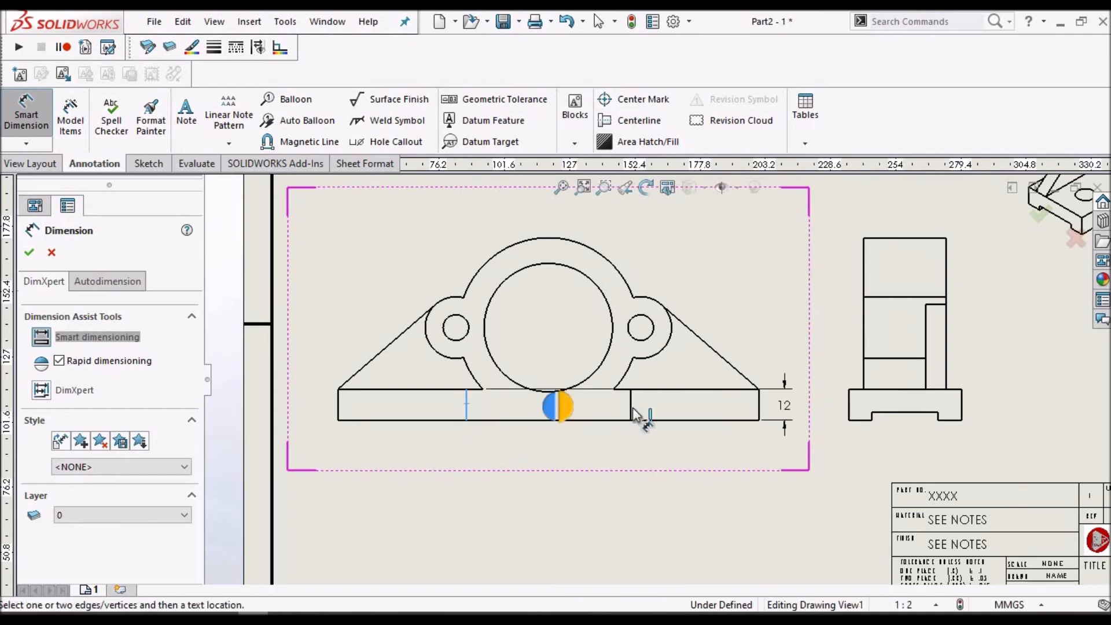
click(631, 413)
click(558, 456)
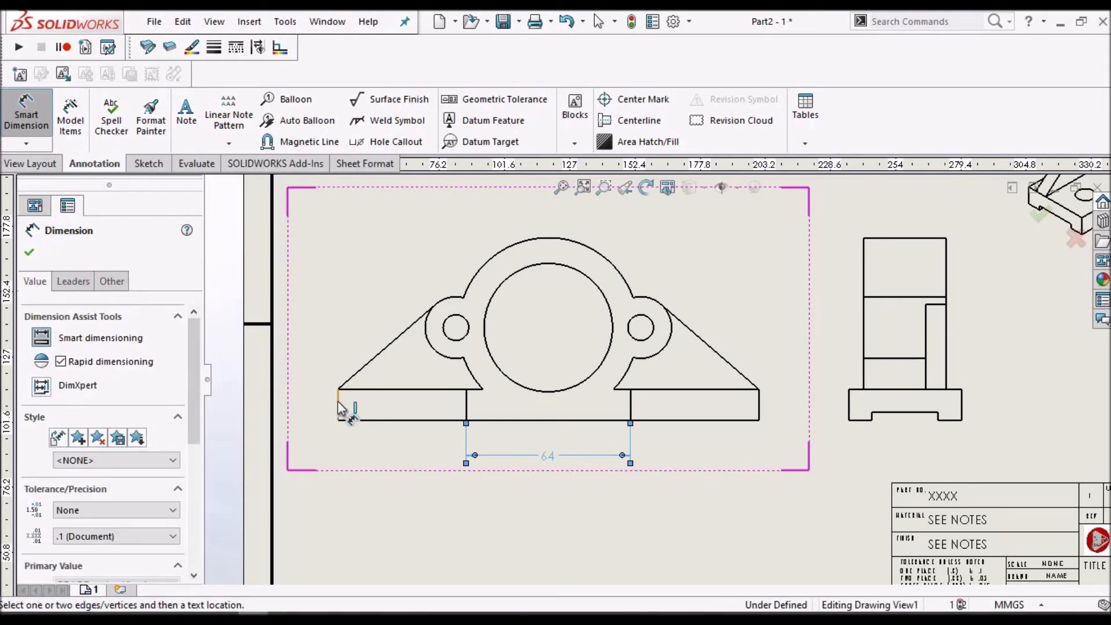
click(339, 406)
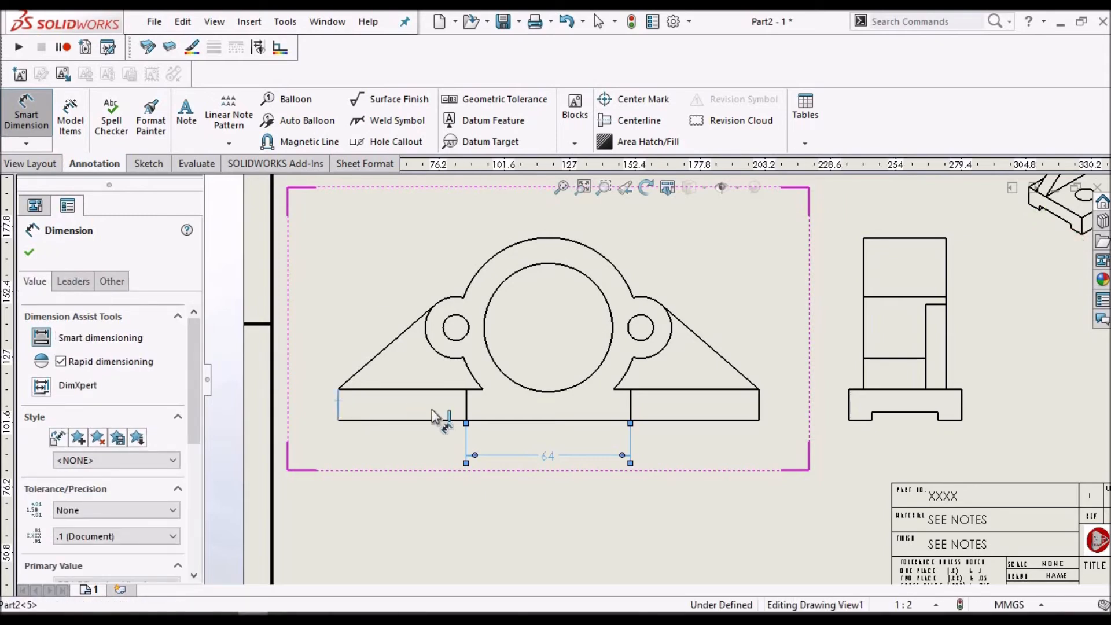
click(412, 456)
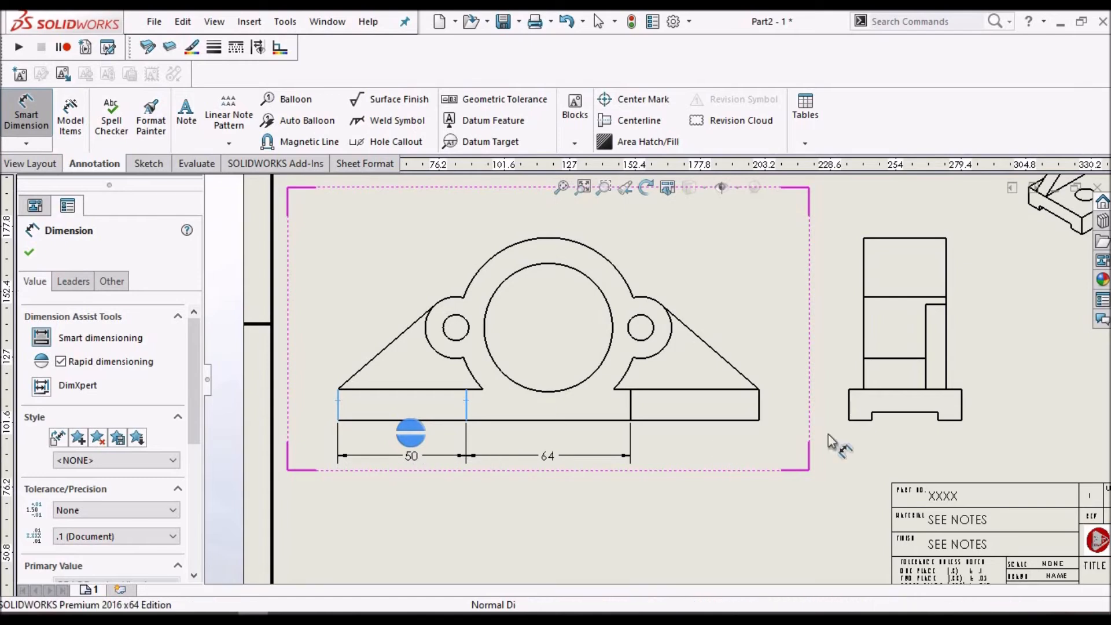
key(Escape)
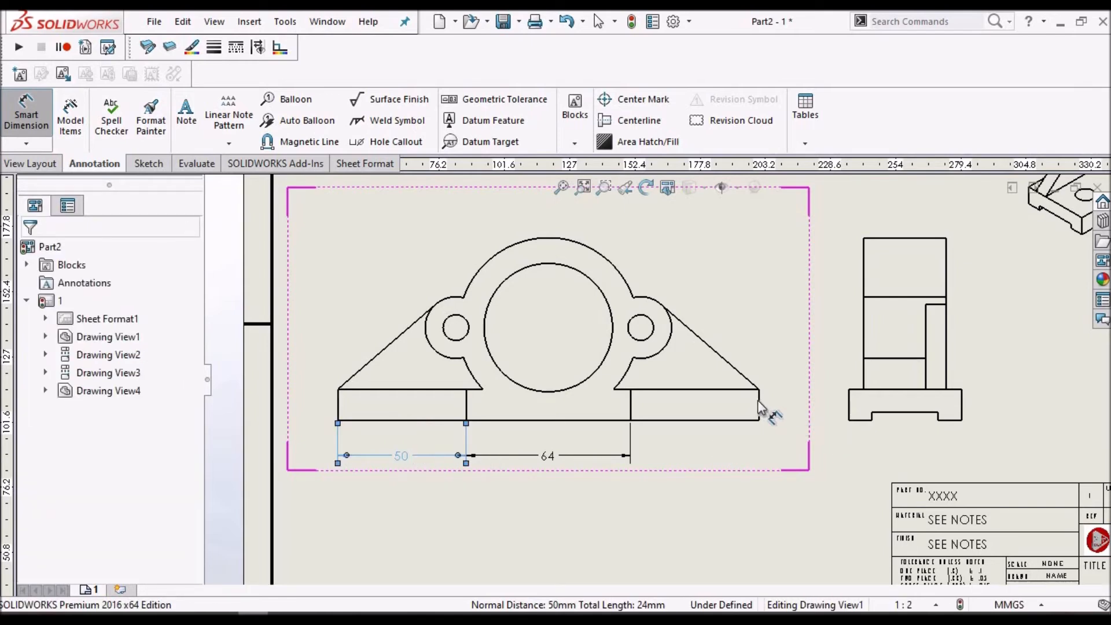
Dimension the base's right end section in line with the other horizontal dimensions below the main view.
click(759, 408)
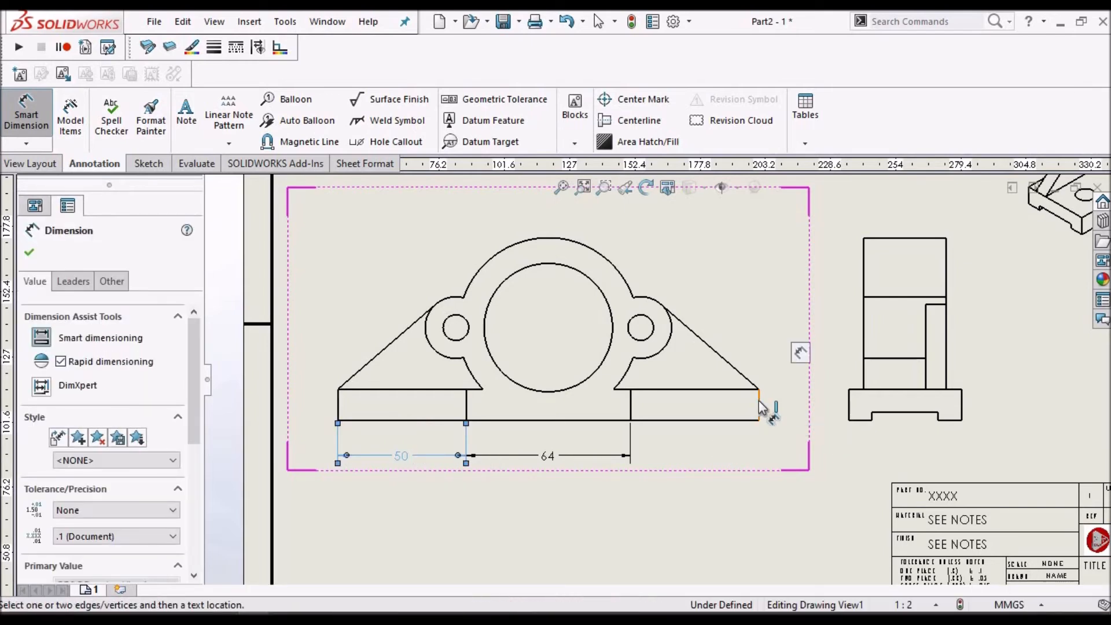
click(631, 408)
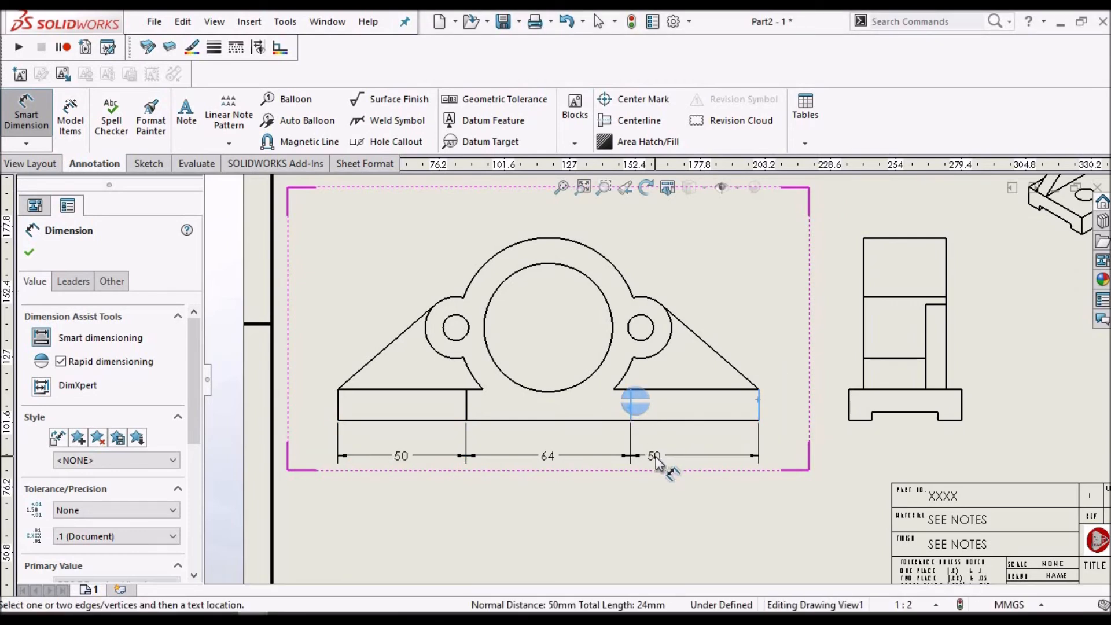
click(688, 459)
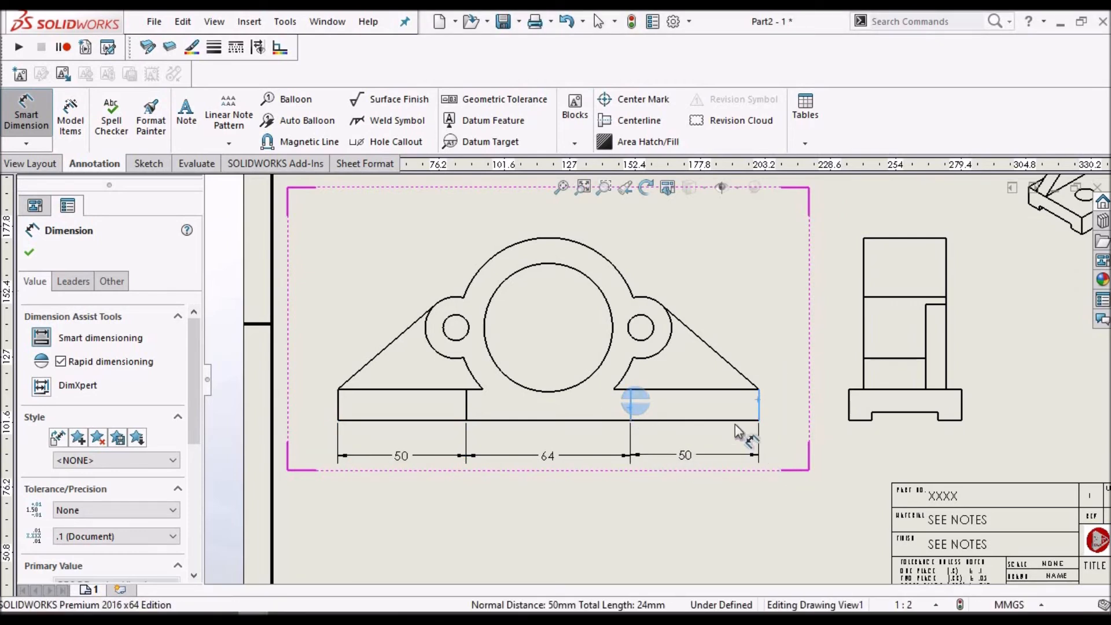
key(Escape)
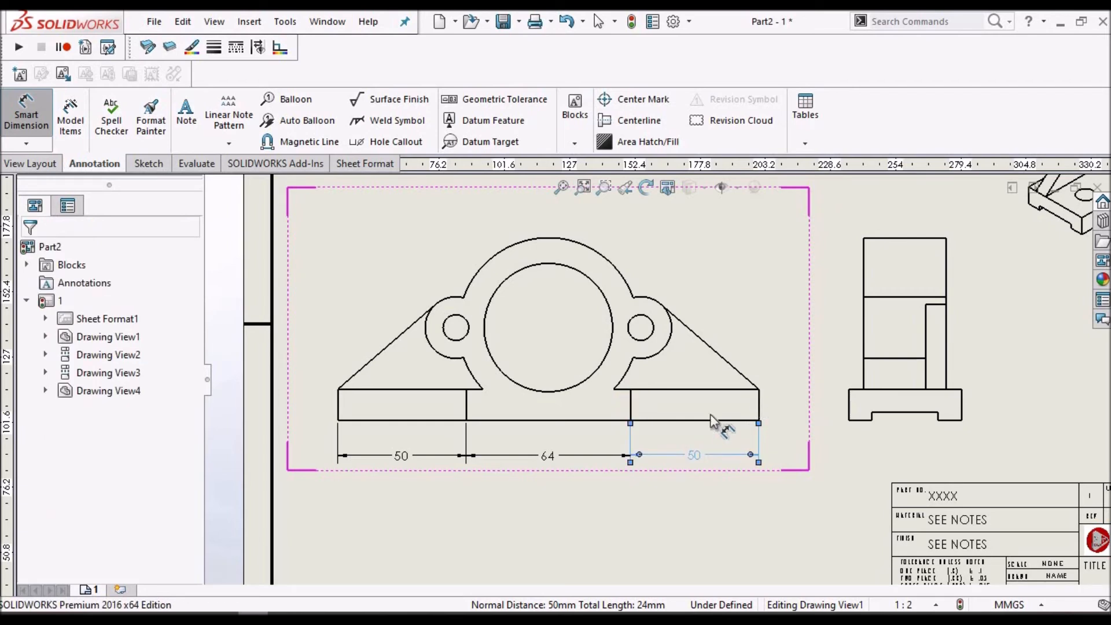
Dimension the overall base length in the main view, placing it below the row of section dimensions.
click(340, 407)
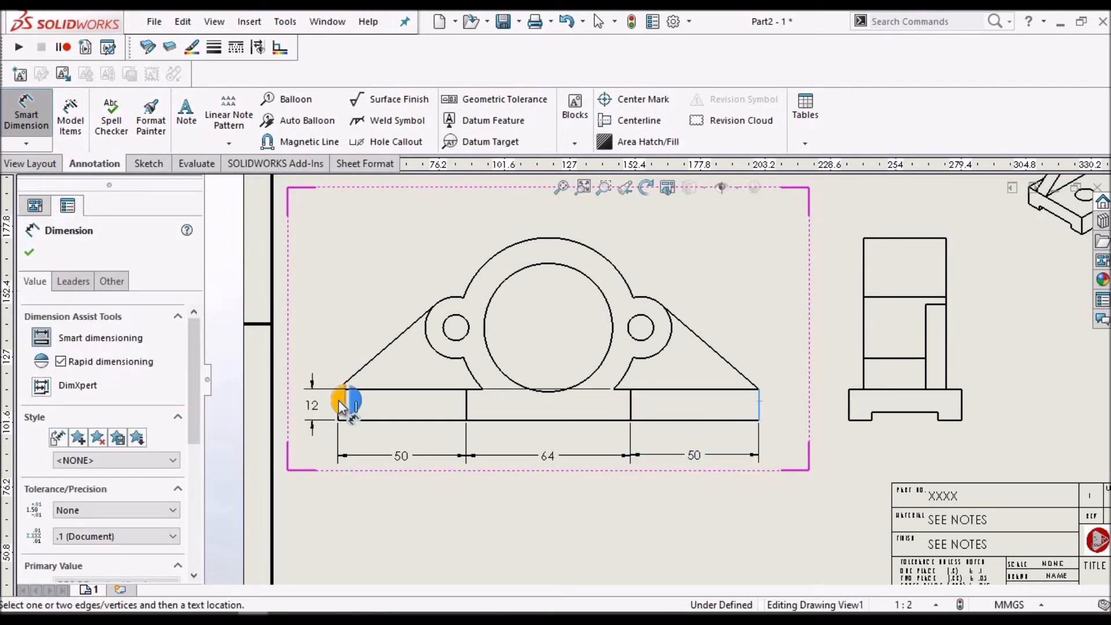
click(339, 401)
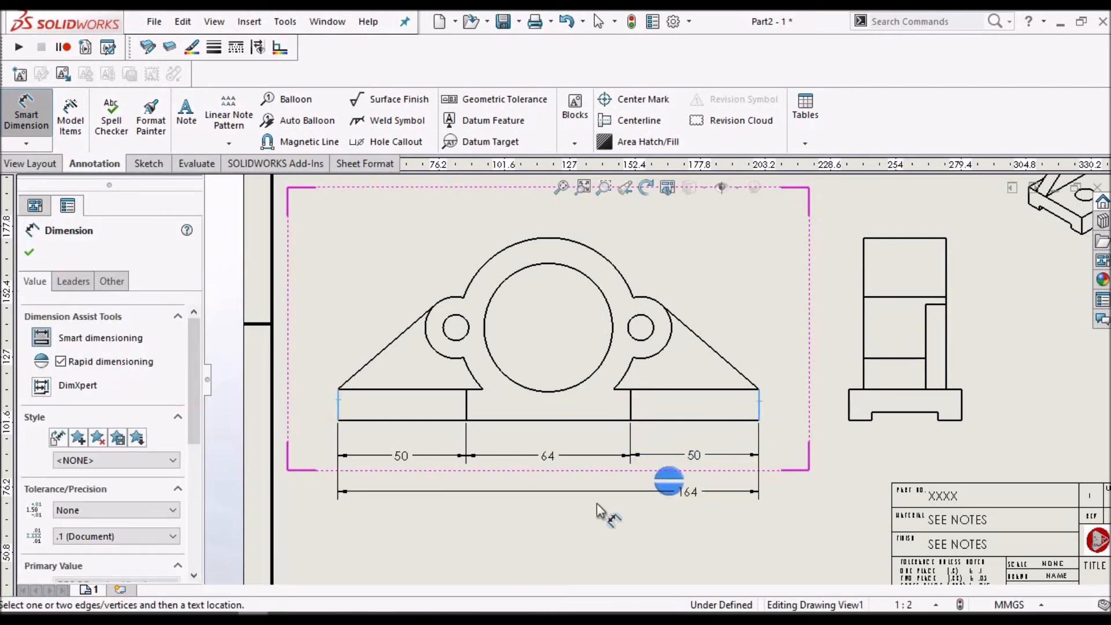
click(418, 517)
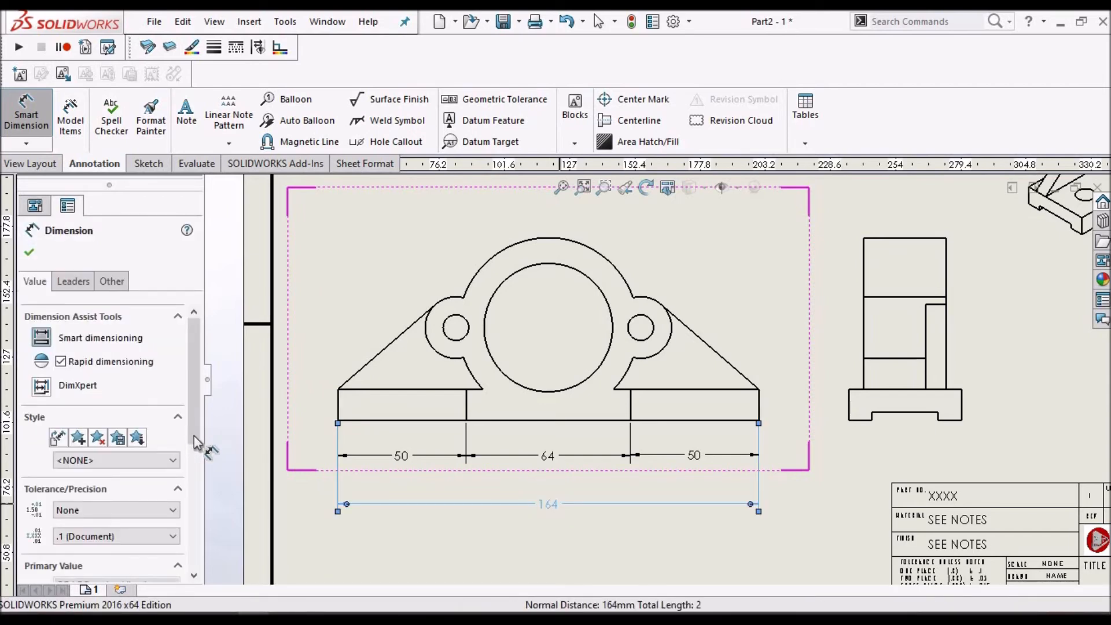
Enclose the overall base length dimension in parentheses and reposition it below the section dimensions.
scroll(187, 516, down, 3)
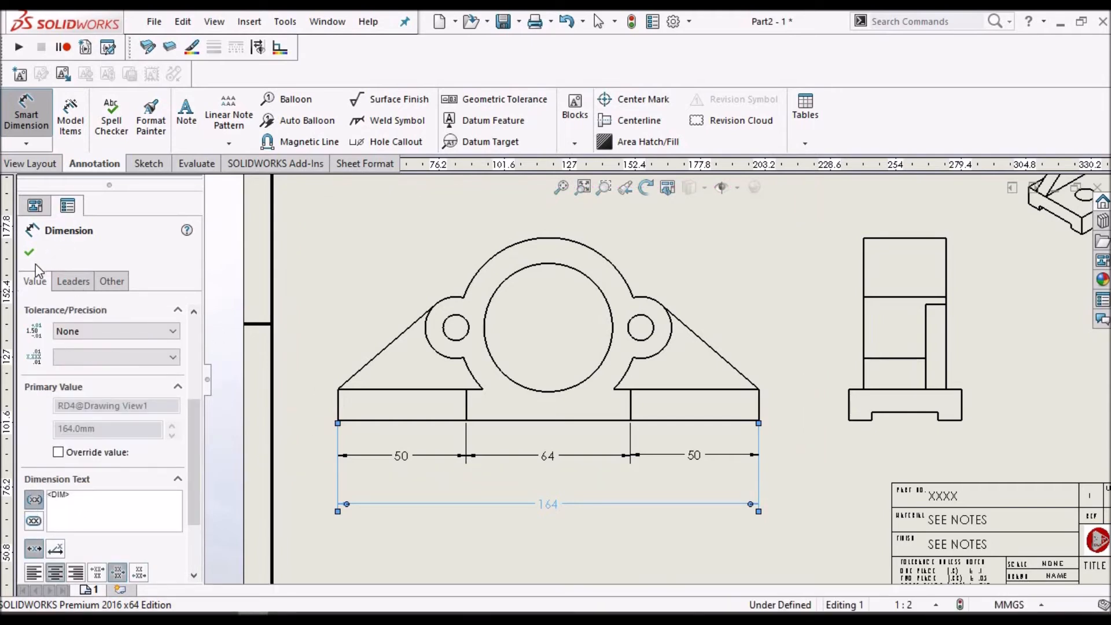
click(800, 380)
key(Escape)
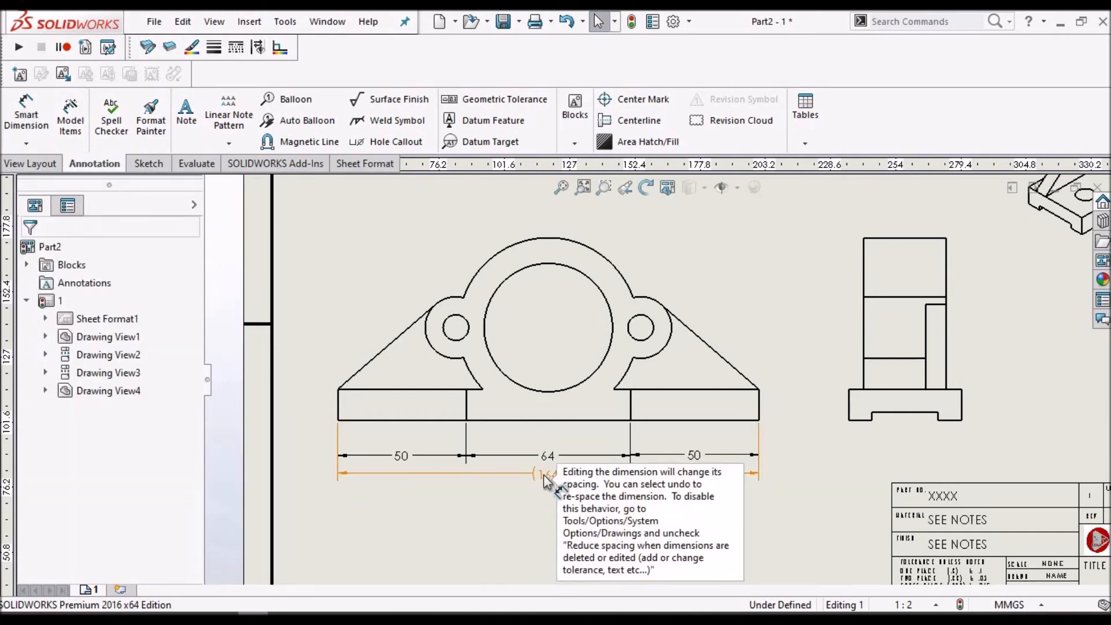
drag(550, 515, 555, 514)
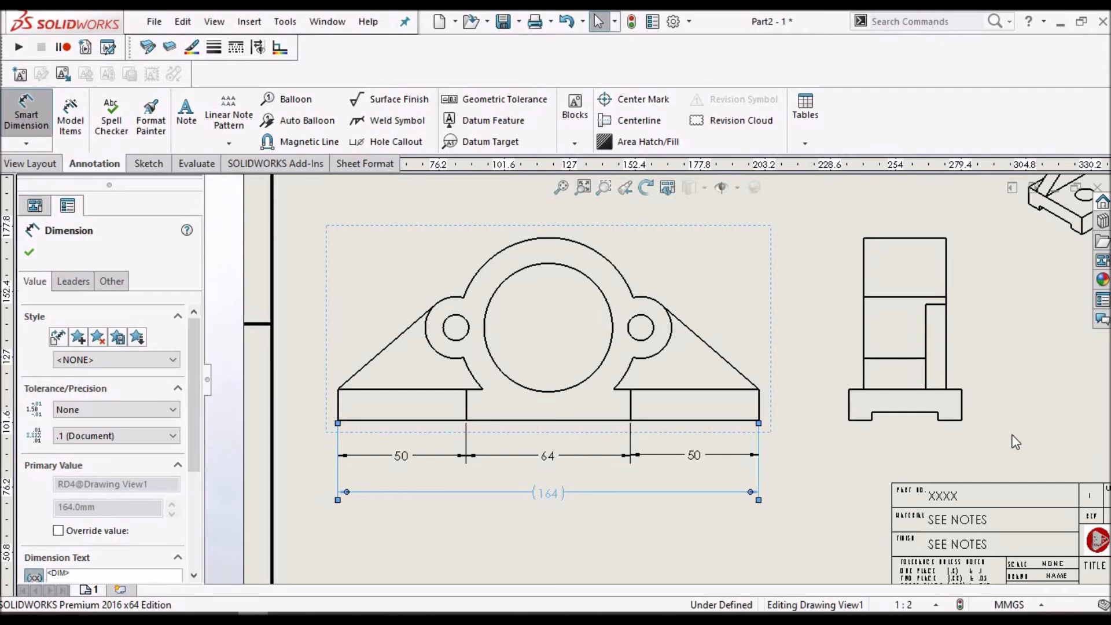
Dimension the widths of the right and left feet beside the base groove in the side view.
scroll(943, 428, down, 3)
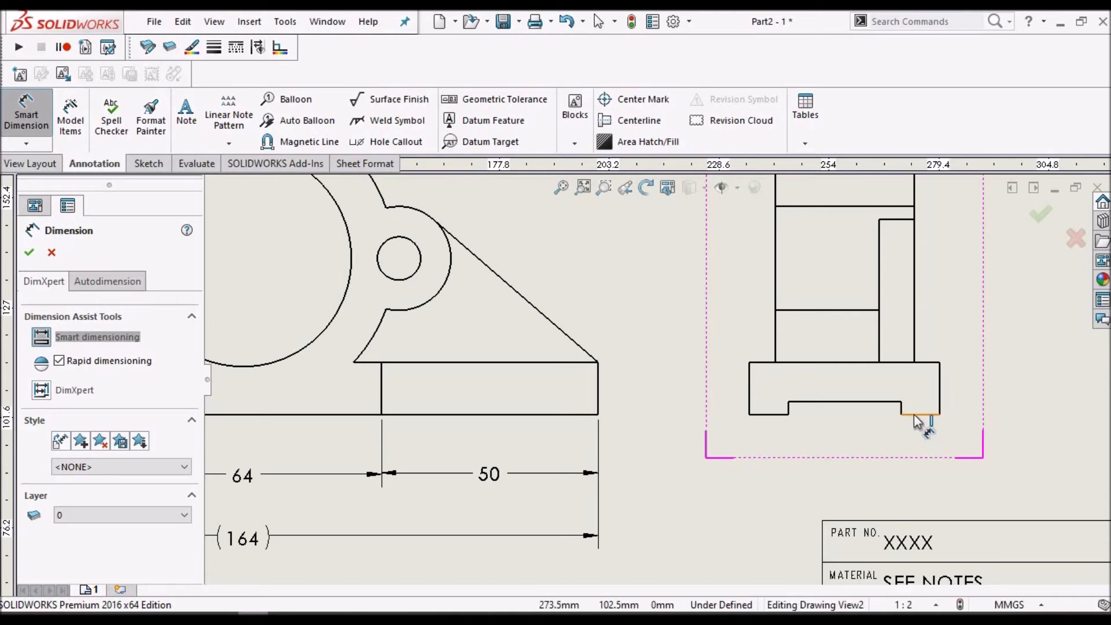
click(916, 436)
scroll(918, 455, down, 1)
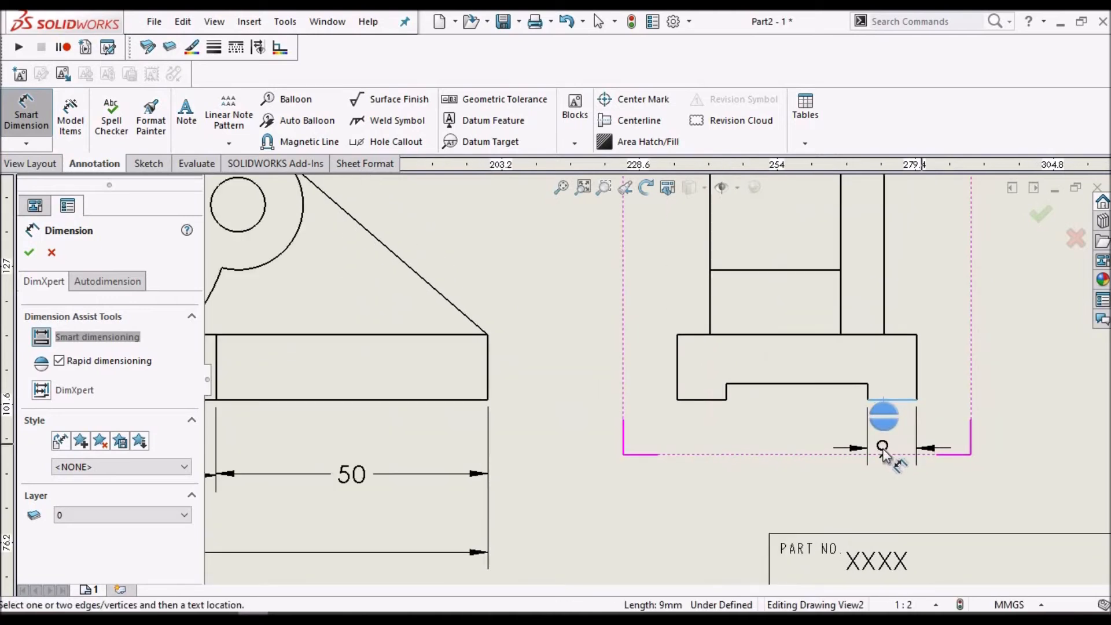
click(897, 453)
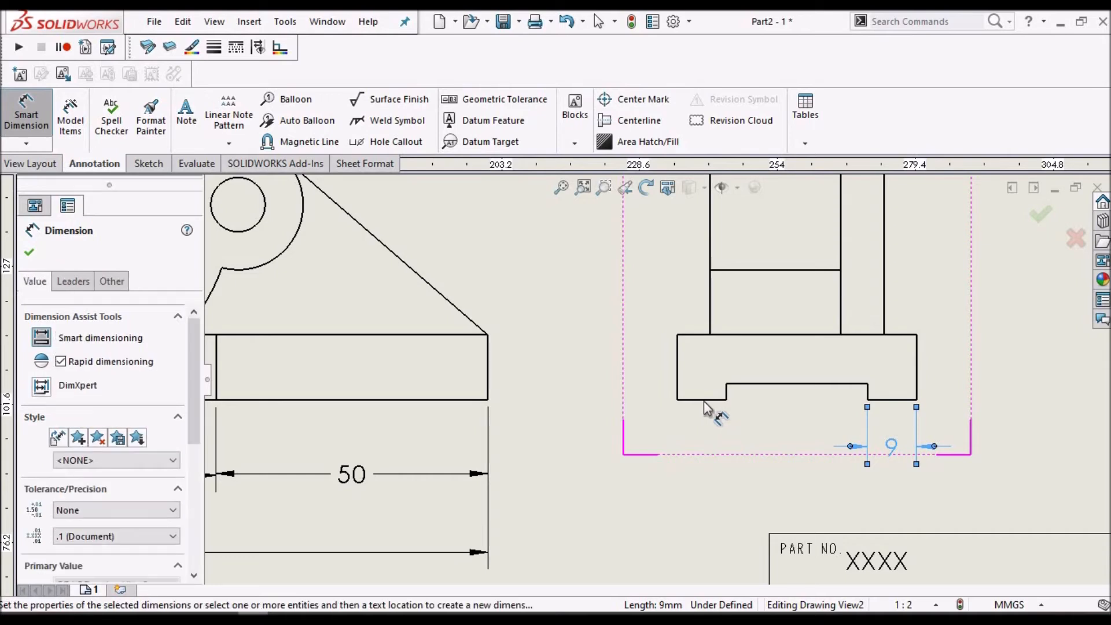
click(710, 453)
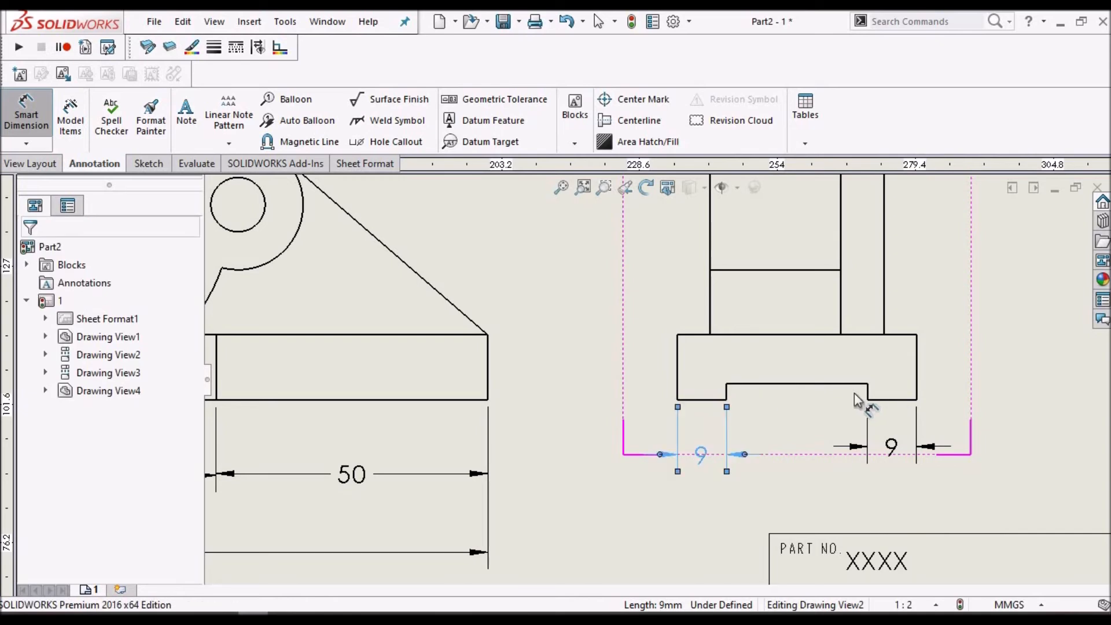
Dimension the overall base width in the side view, placing it below the two foot widths.
click(678, 366)
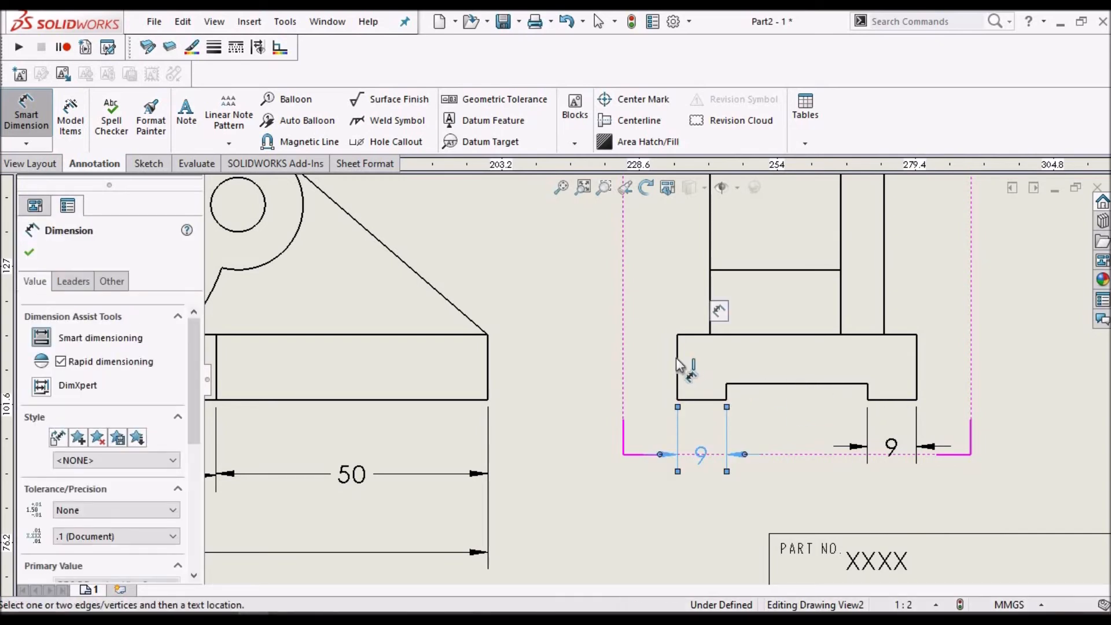
click(917, 370)
click(856, 495)
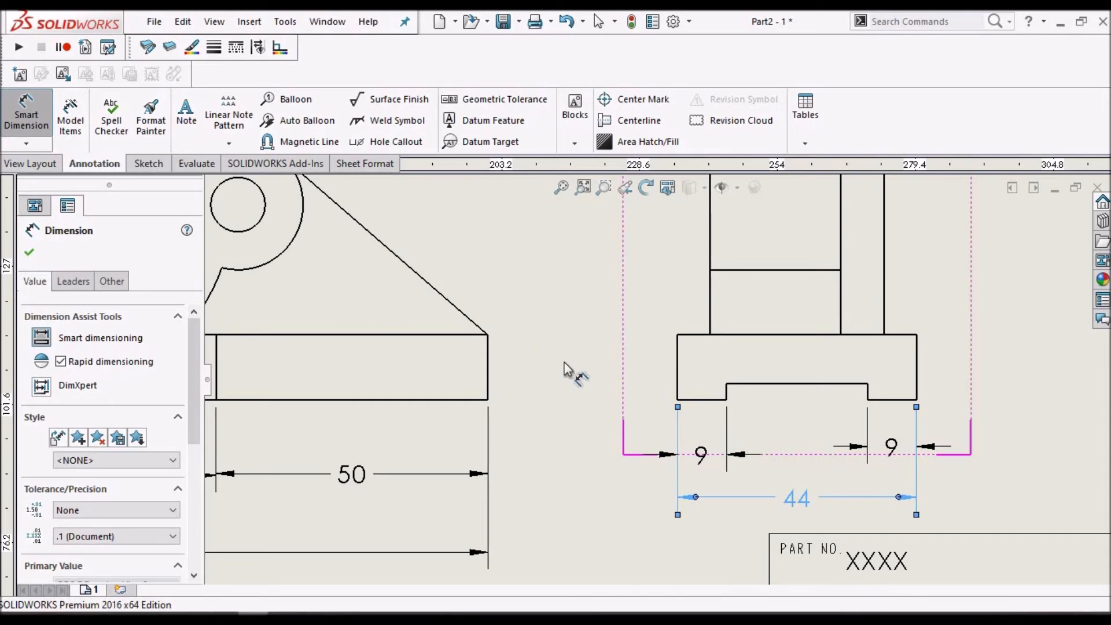
Dimension the base thickness at the left end of the main view, placing it outside the outline.
scroll(567, 371, up, 5)
scroll(315, 380, down, 3)
scroll(324, 383, down, 3)
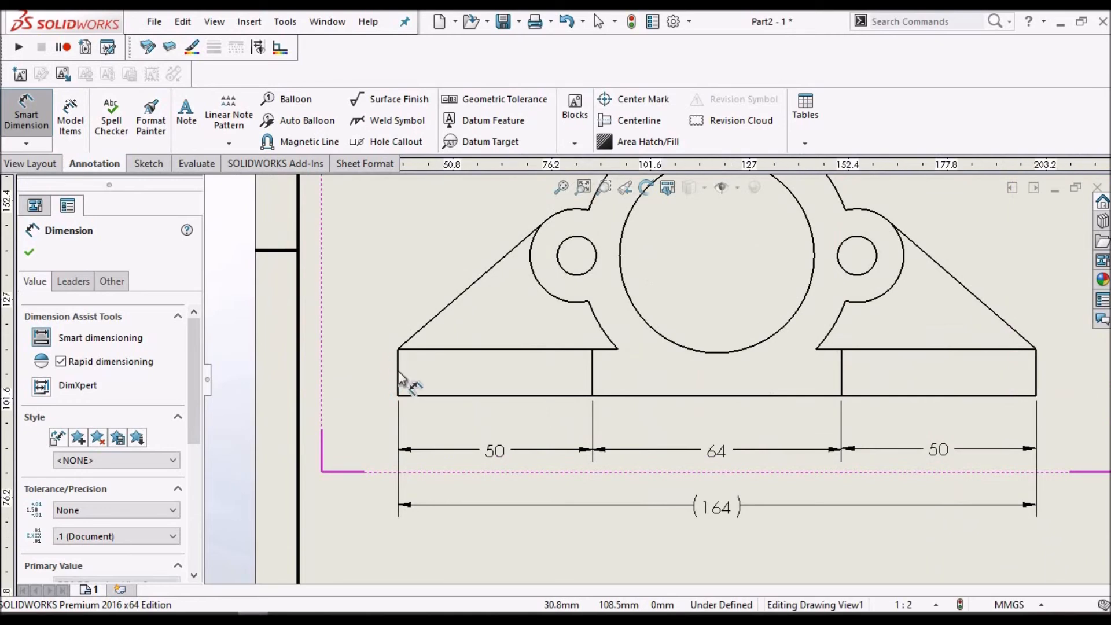
click(398, 374)
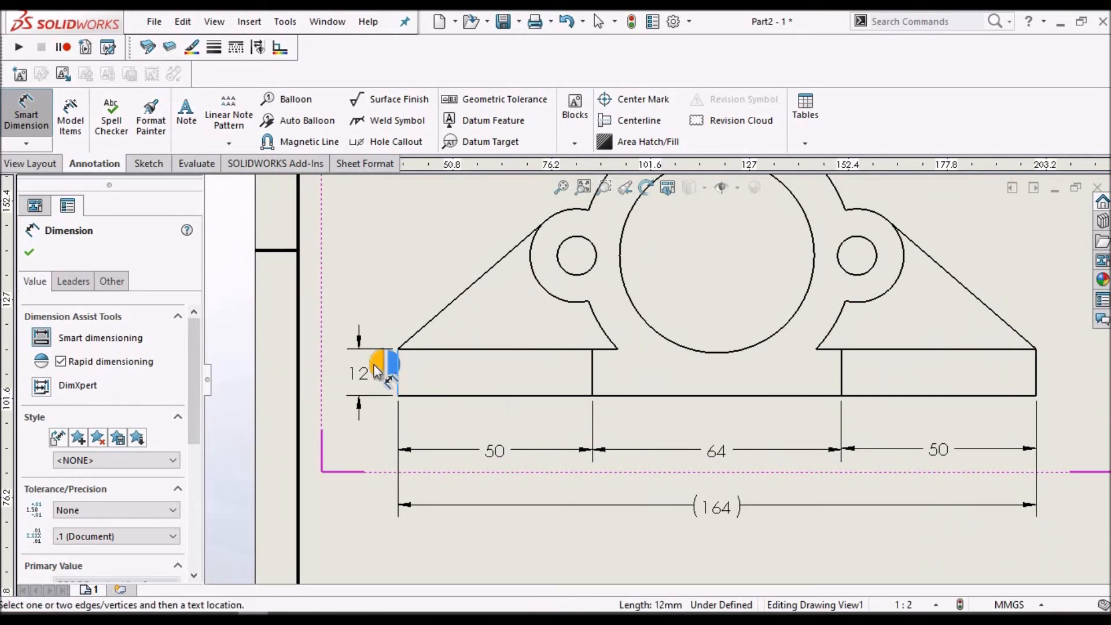
click(376, 371)
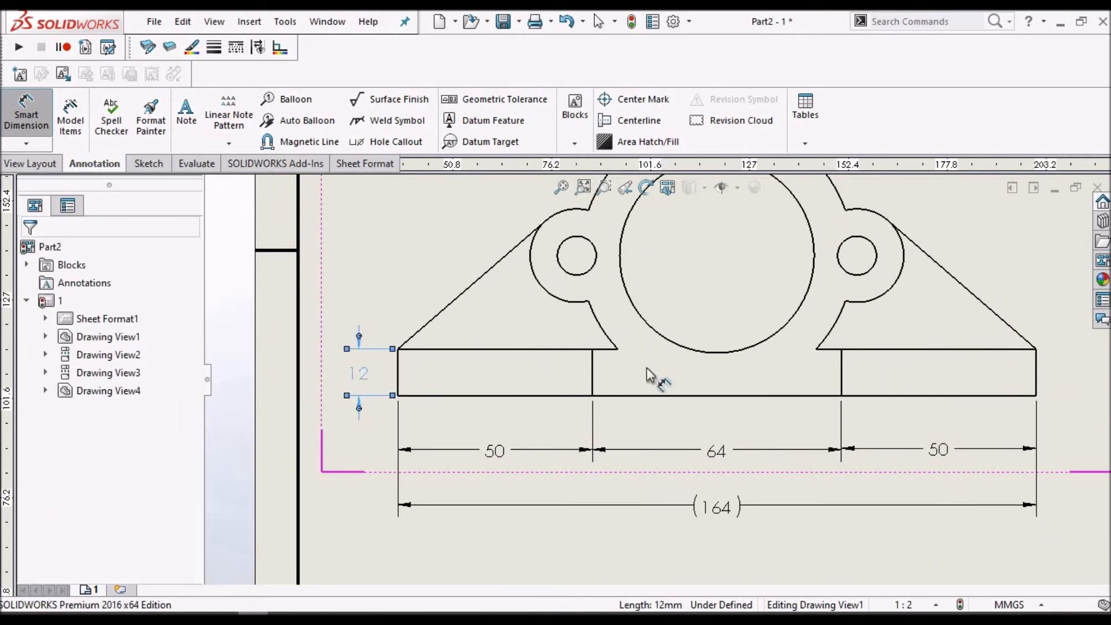
Dimension the vertical offset between the middle lower edge and the right section's lower edge in the top view.
key(f)
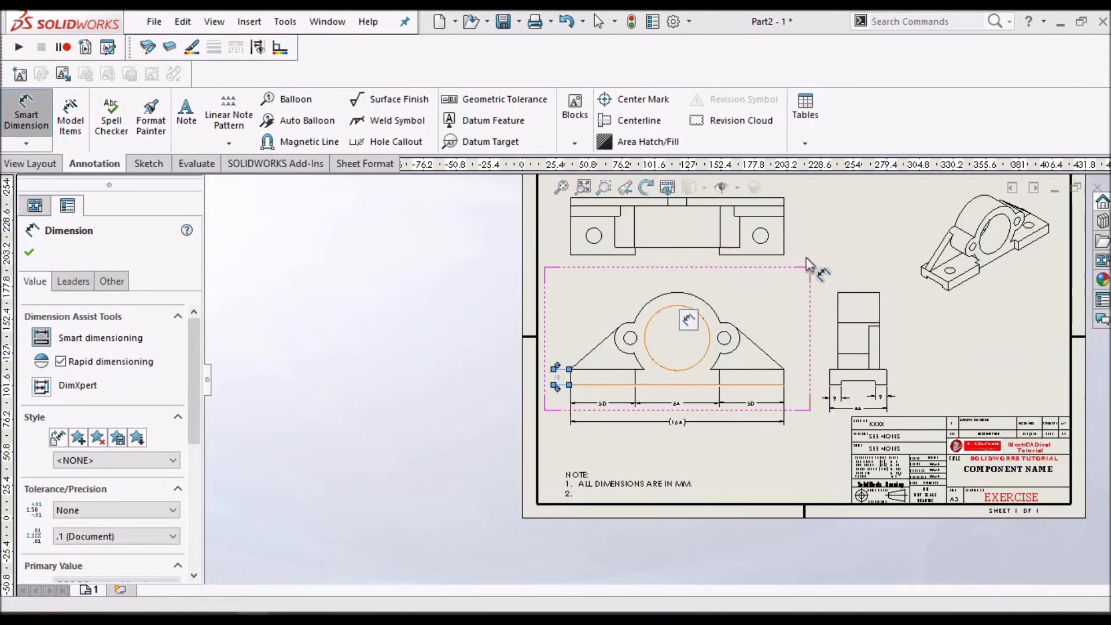
scroll(738, 258, down, 3)
scroll(724, 272, down, 3)
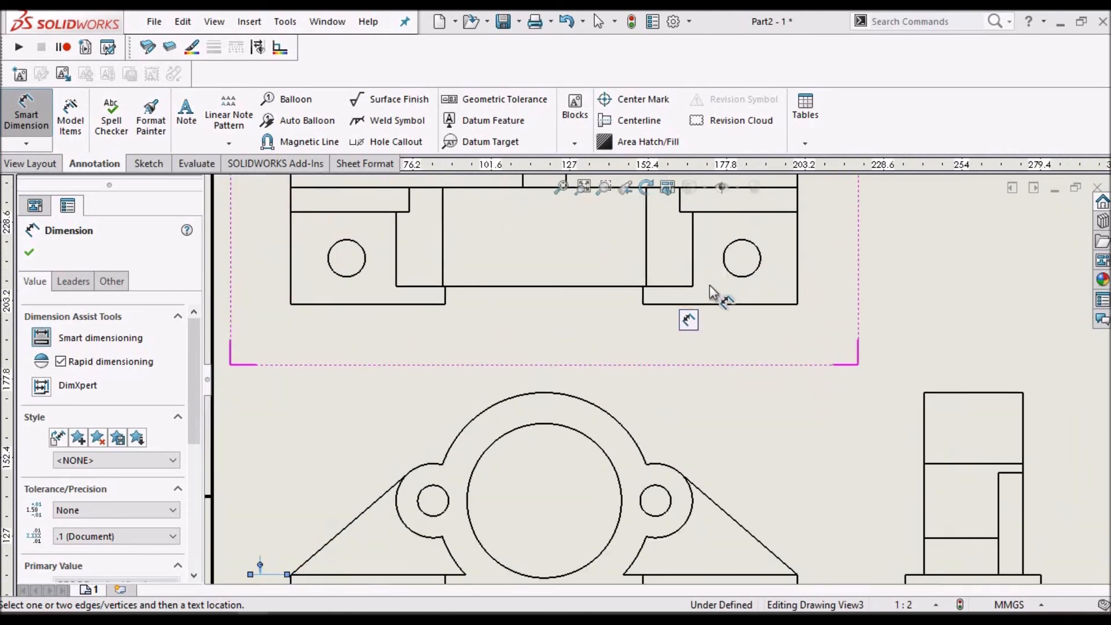
click(592, 302)
click(655, 322)
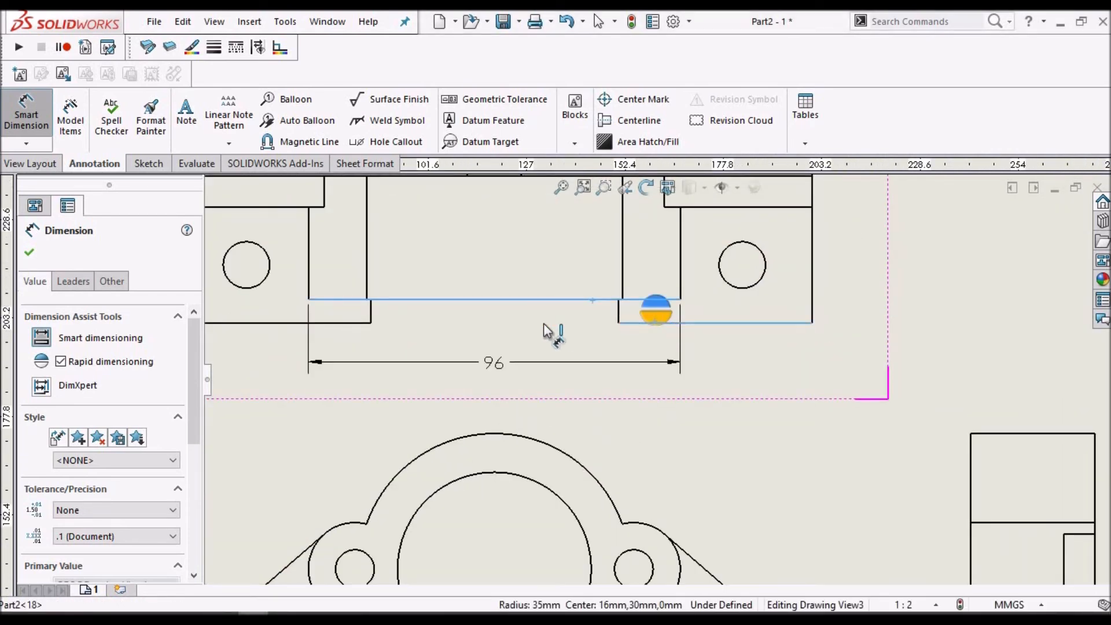
scroll(554, 317, down, 2)
scroll(561, 316, down, 1)
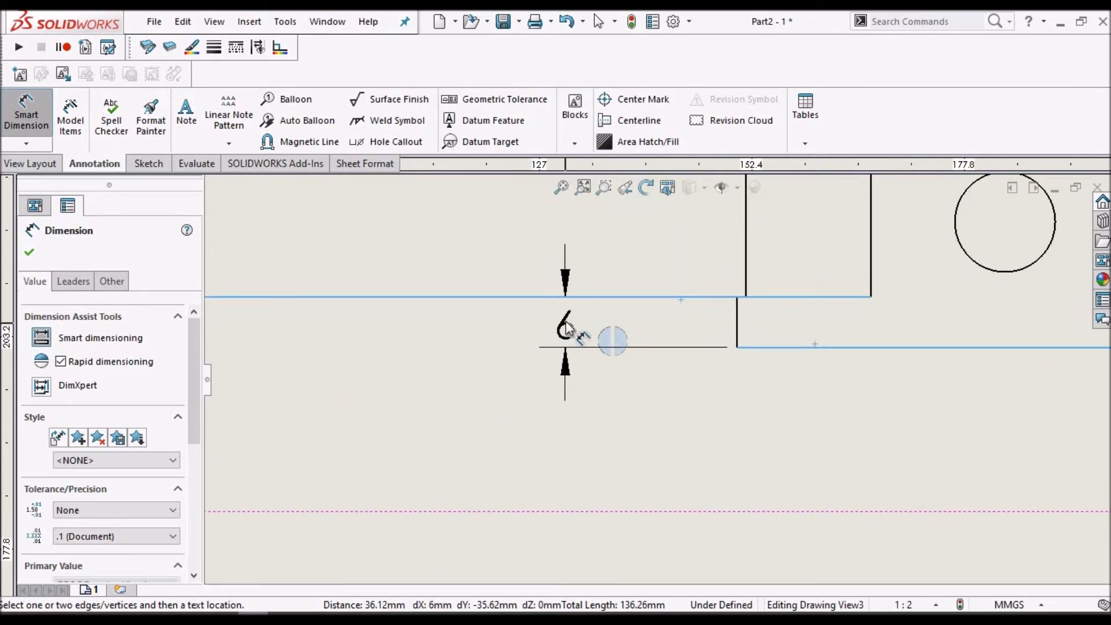
click(569, 323)
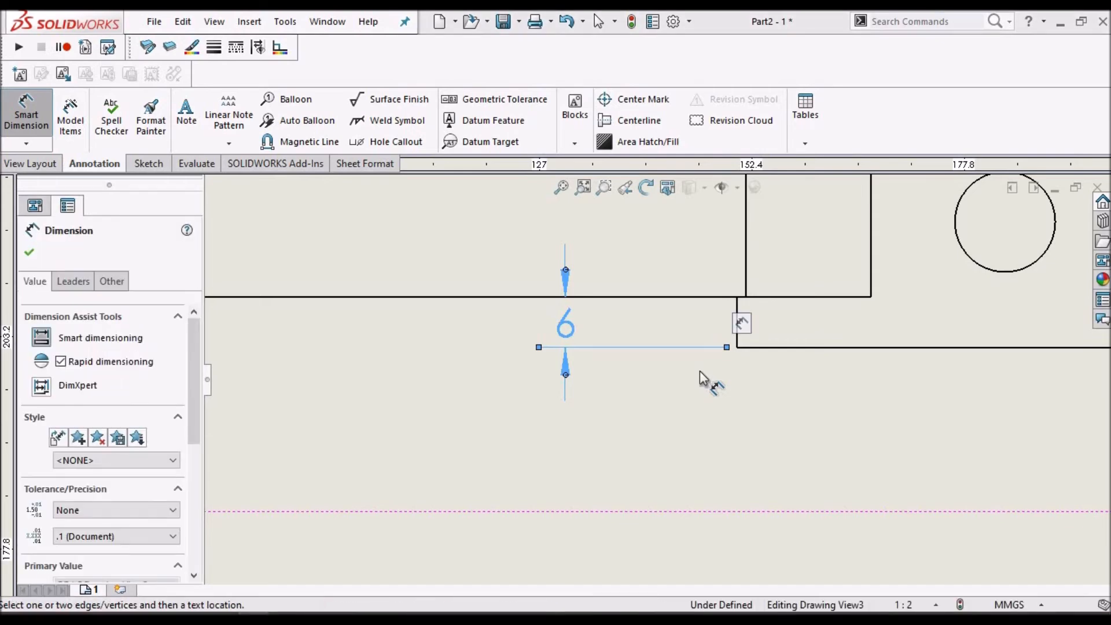
Dimension the thickness of the narrow rib in the side view, placing the value just outside the outline.
scroll(700, 373, up, 3)
scroll(700, 370, up, 2)
scroll(737, 412, up, 2)
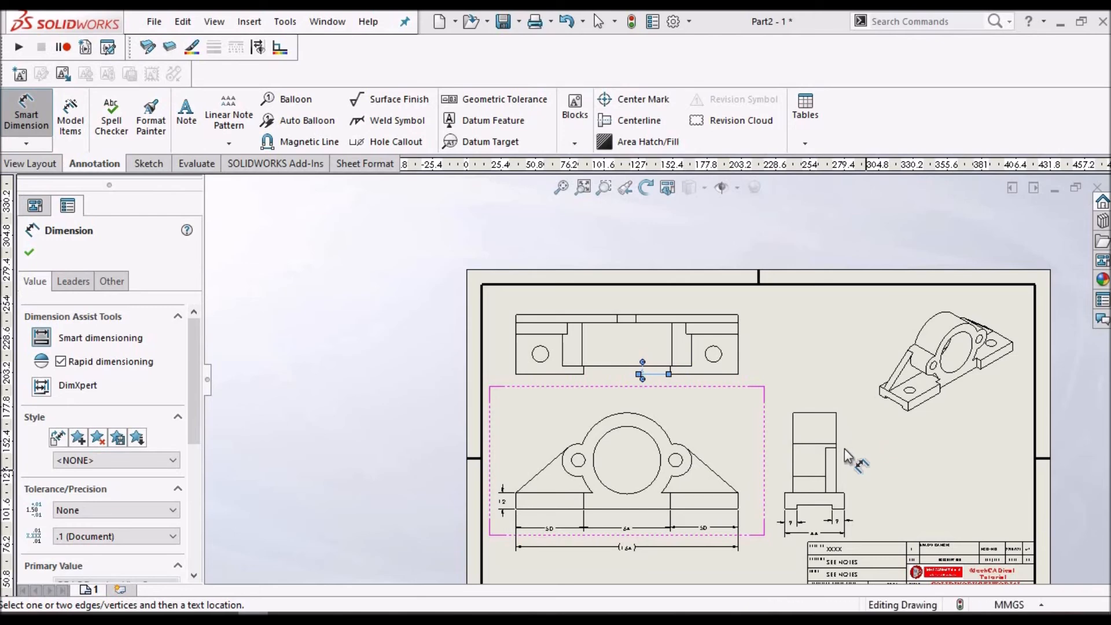
scroll(831, 469, down, 3)
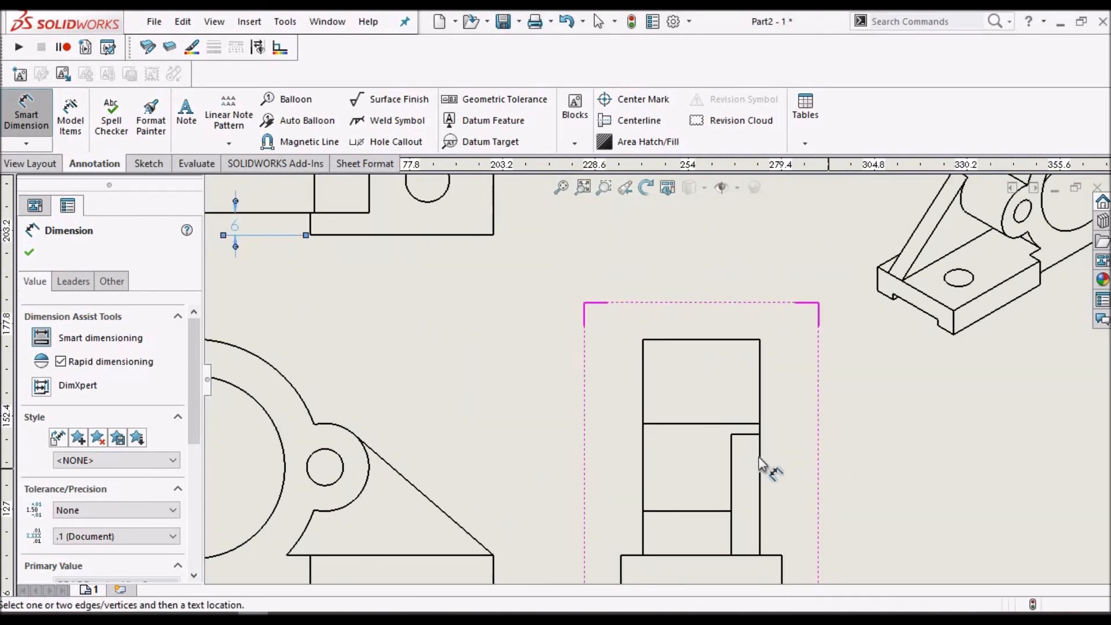
click(761, 460)
click(732, 466)
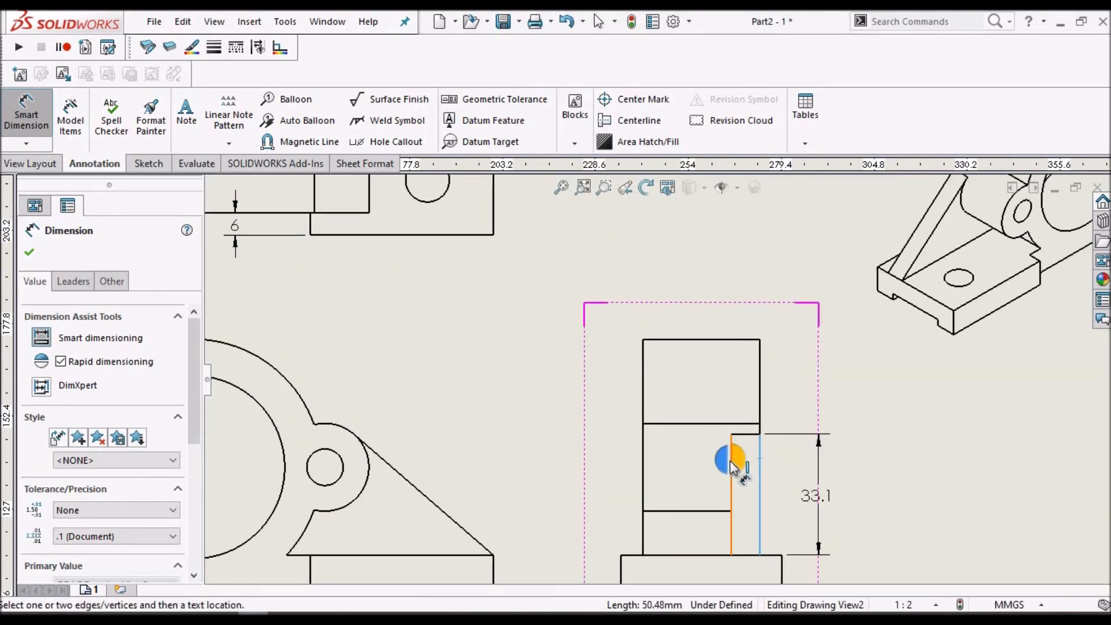
scroll(794, 405, down, 2)
scroll(720, 379, down, 1)
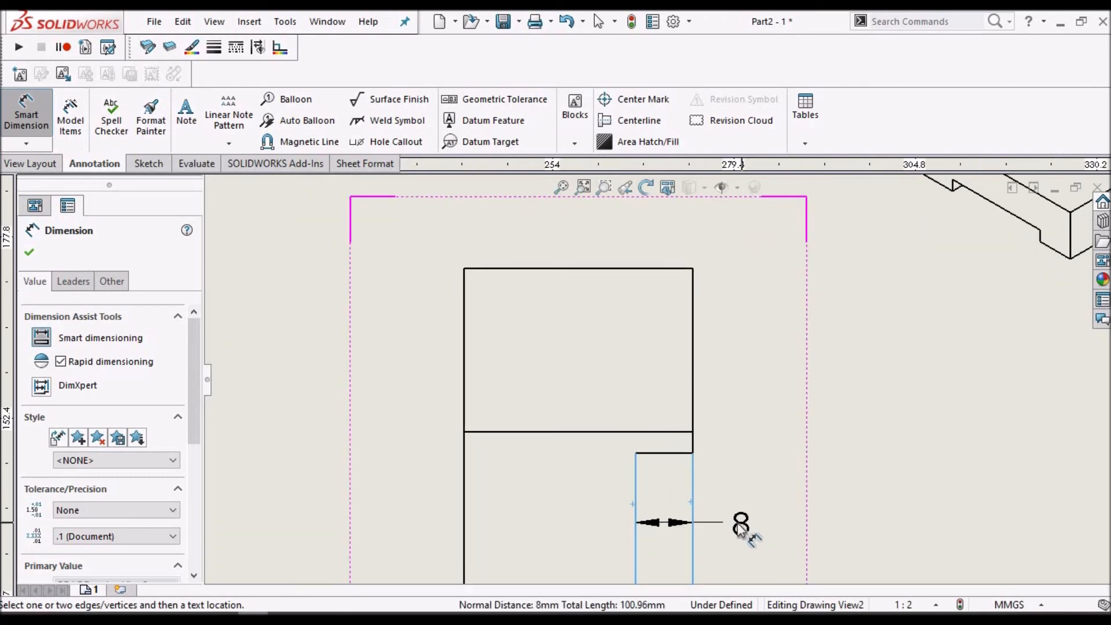
click(738, 527)
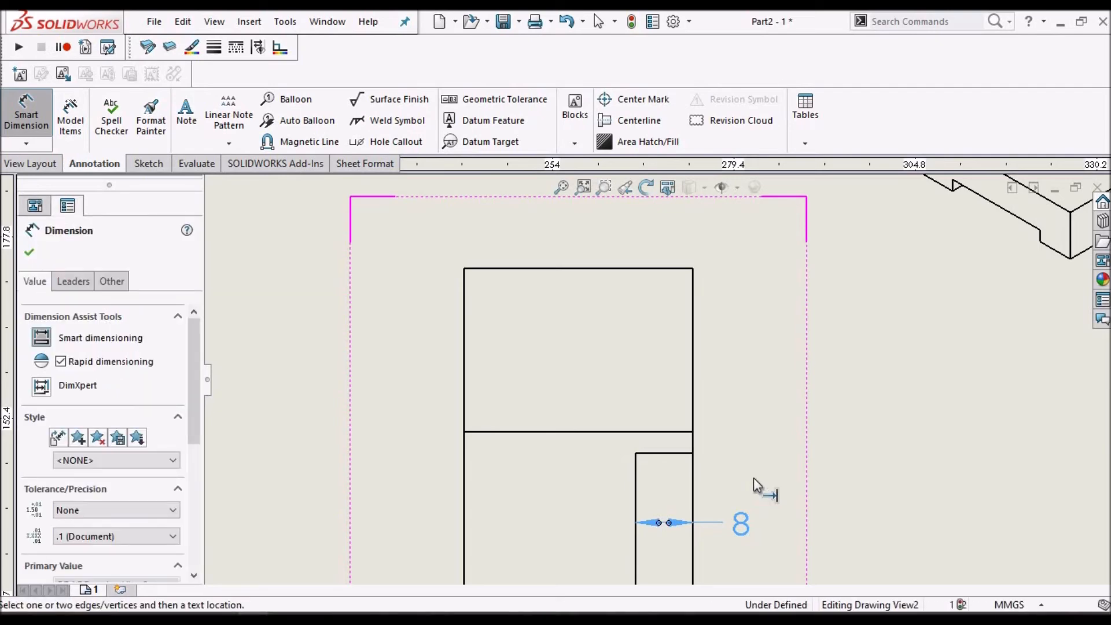
Dimension the width of the upper block in the side view, placing it above the top edge, and finish dimensioning.
key(f)
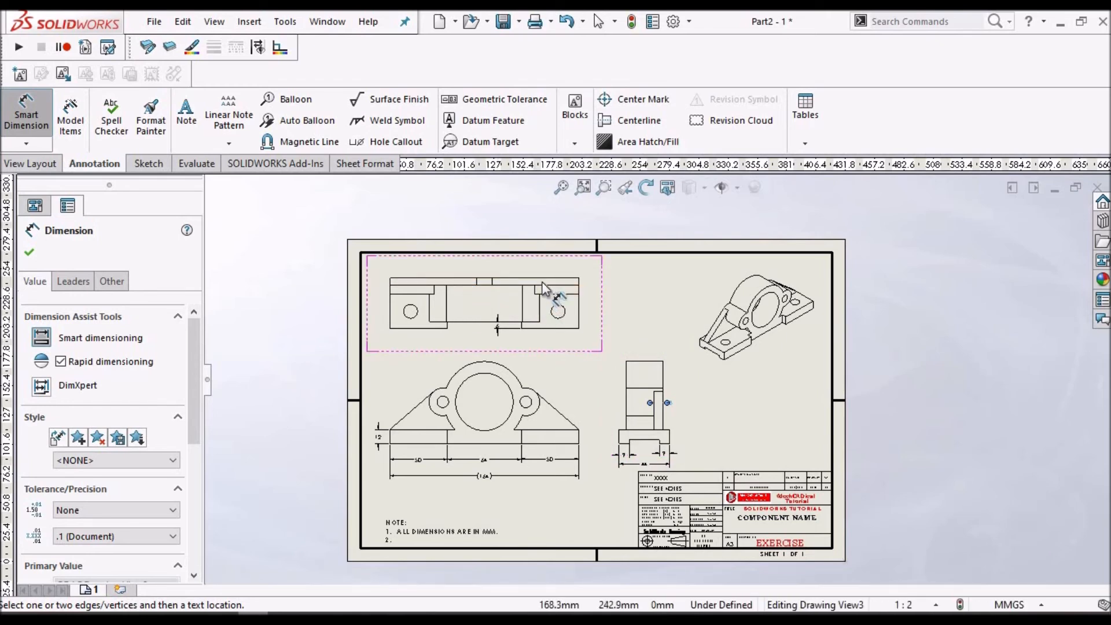
scroll(542, 282, down, 1)
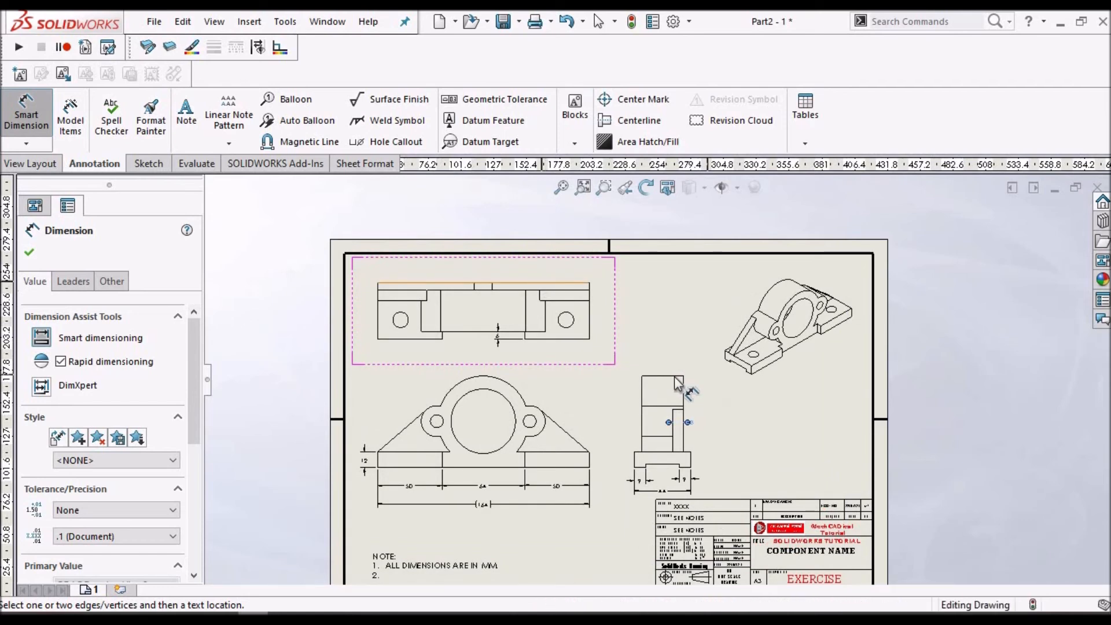
scroll(678, 384, down, 3)
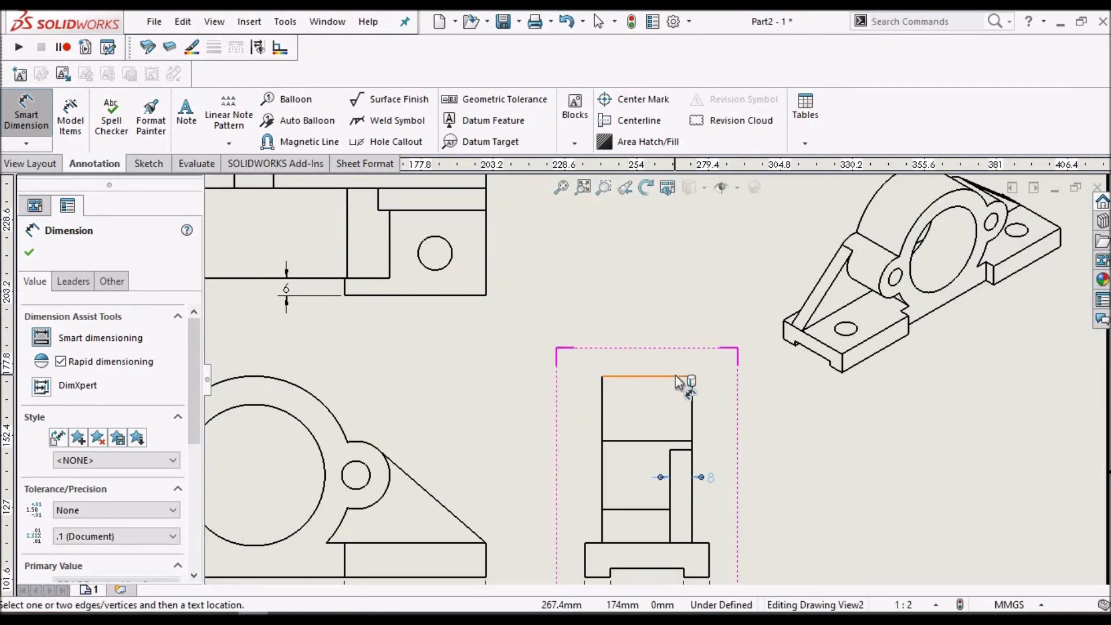
click(675, 377)
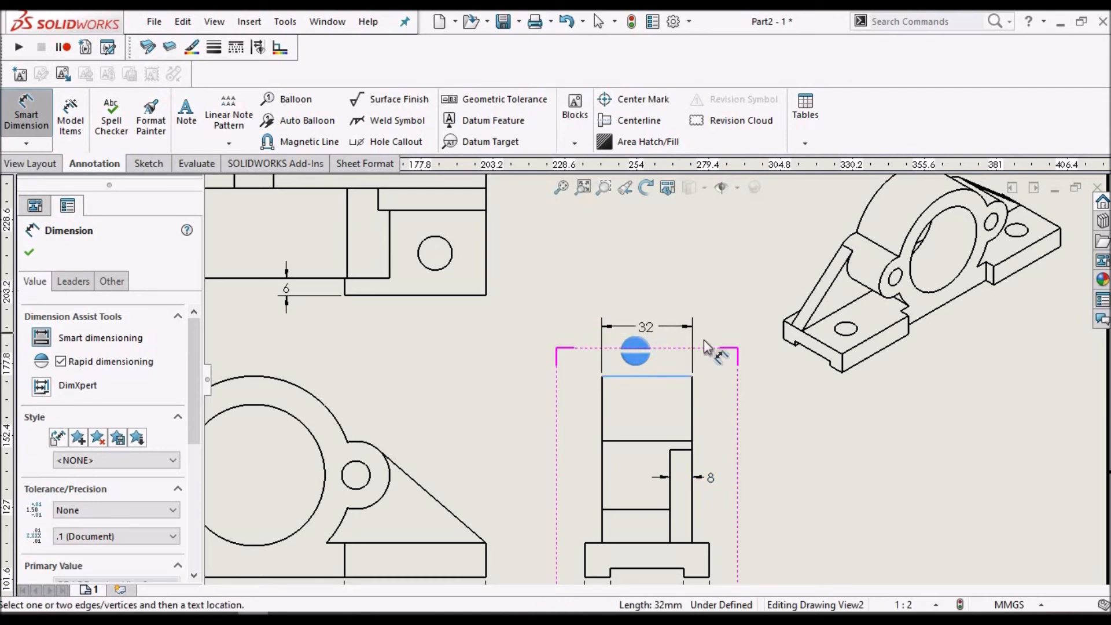
click(648, 330)
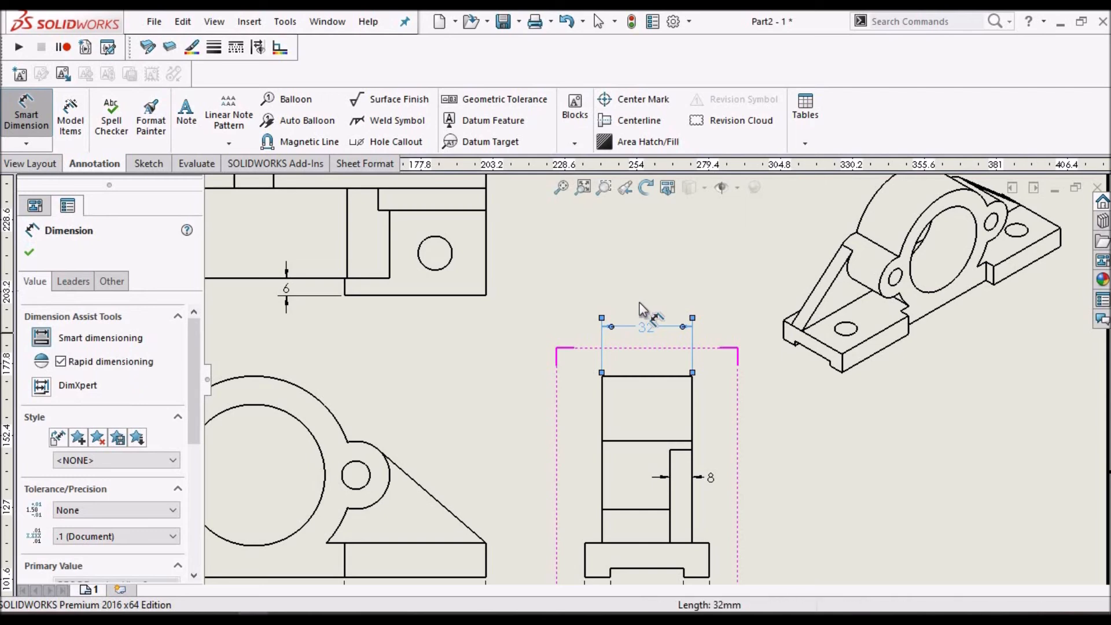
key(f)
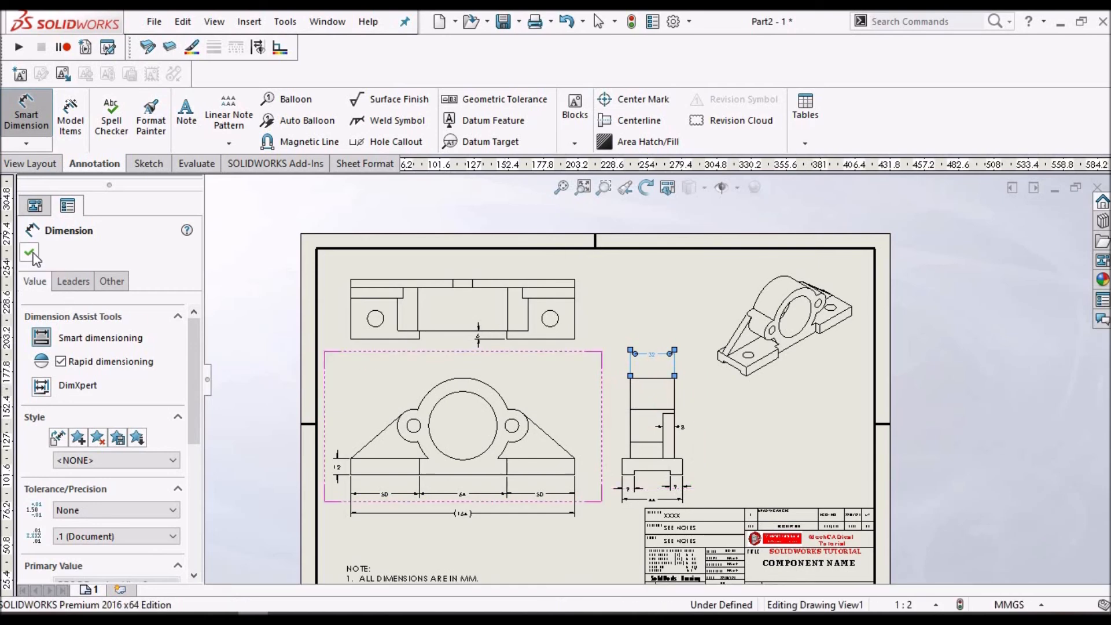
key(Escape)
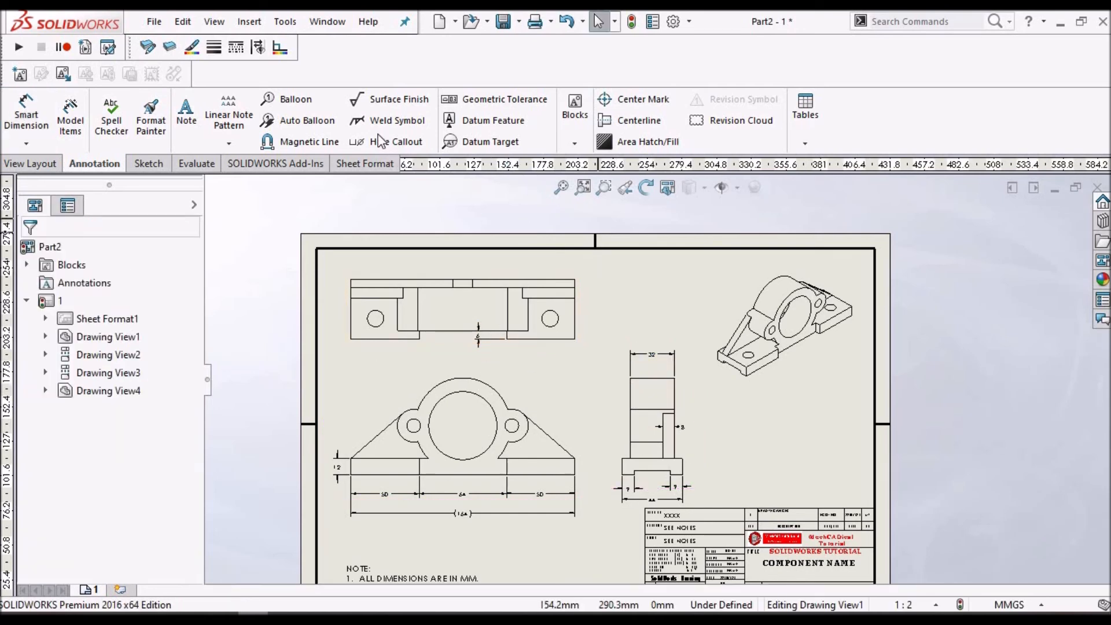
Add center marks to the right and left mounting holes in the top view.
click(623, 102)
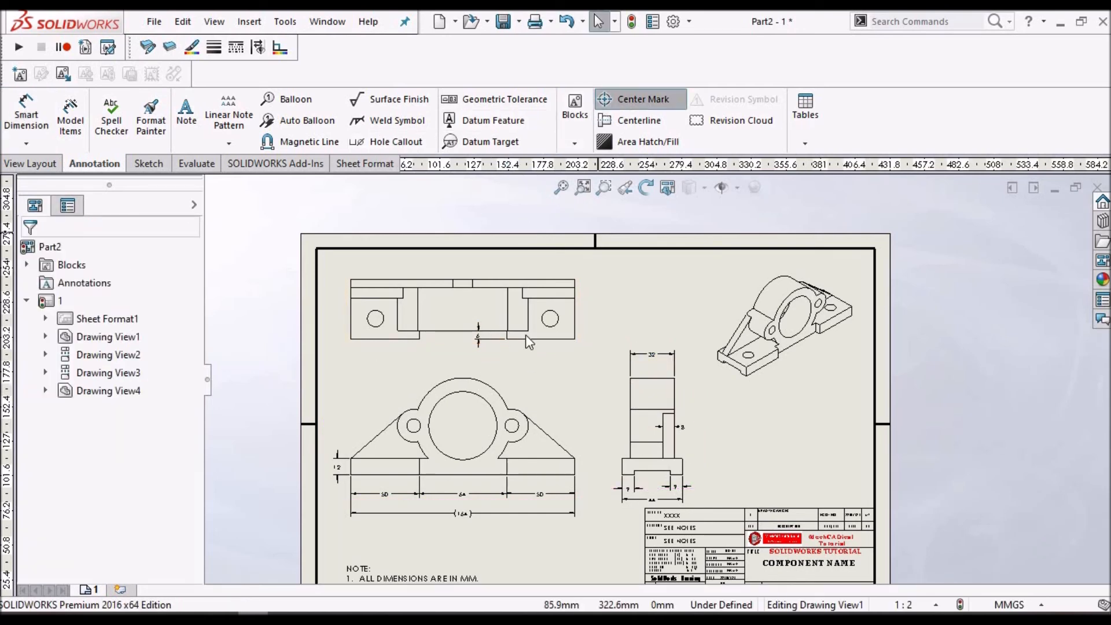
scroll(590, 321, down, 3)
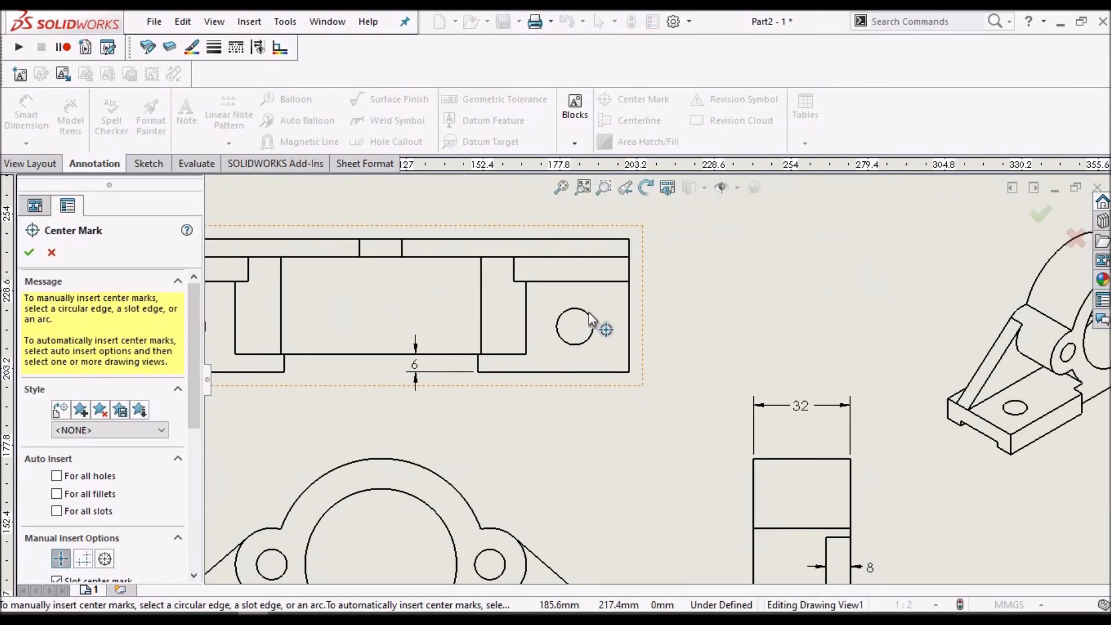
click(591, 320)
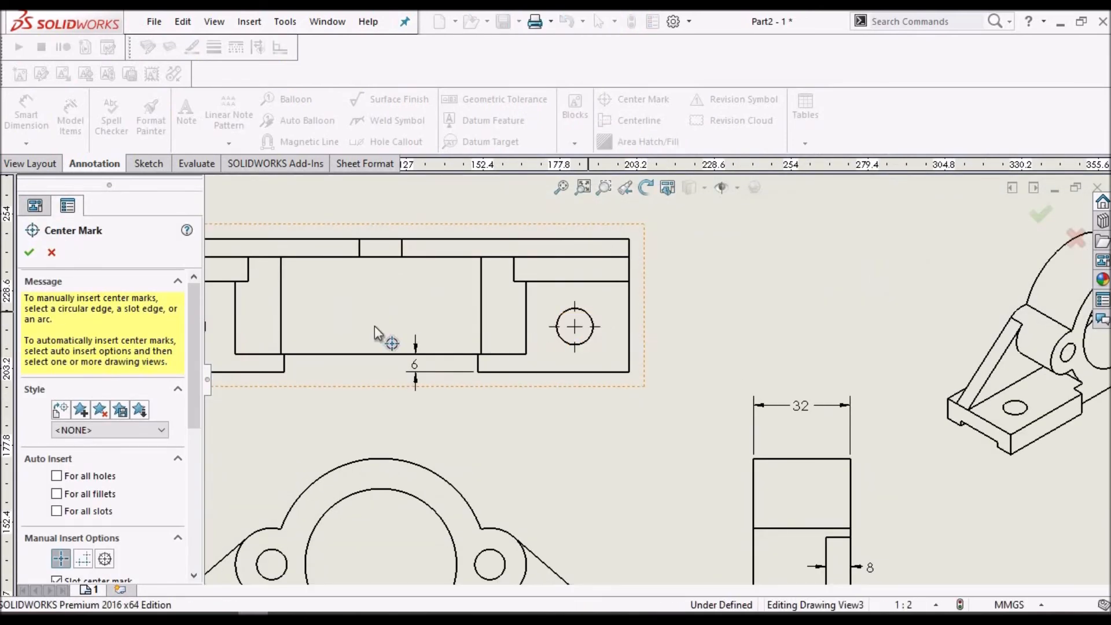
scroll(355, 321, up, 3)
scroll(463, 354, down, 4)
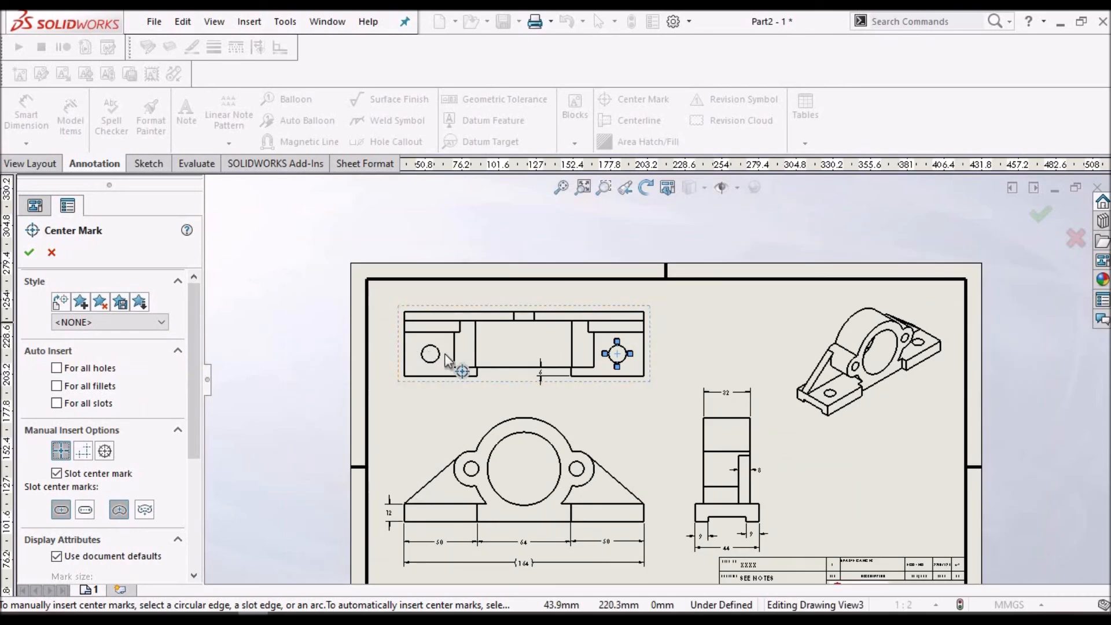
click(486, 359)
Add center marks to the two lug holes and the large central bore in the main view.
scroll(609, 392, up, 4)
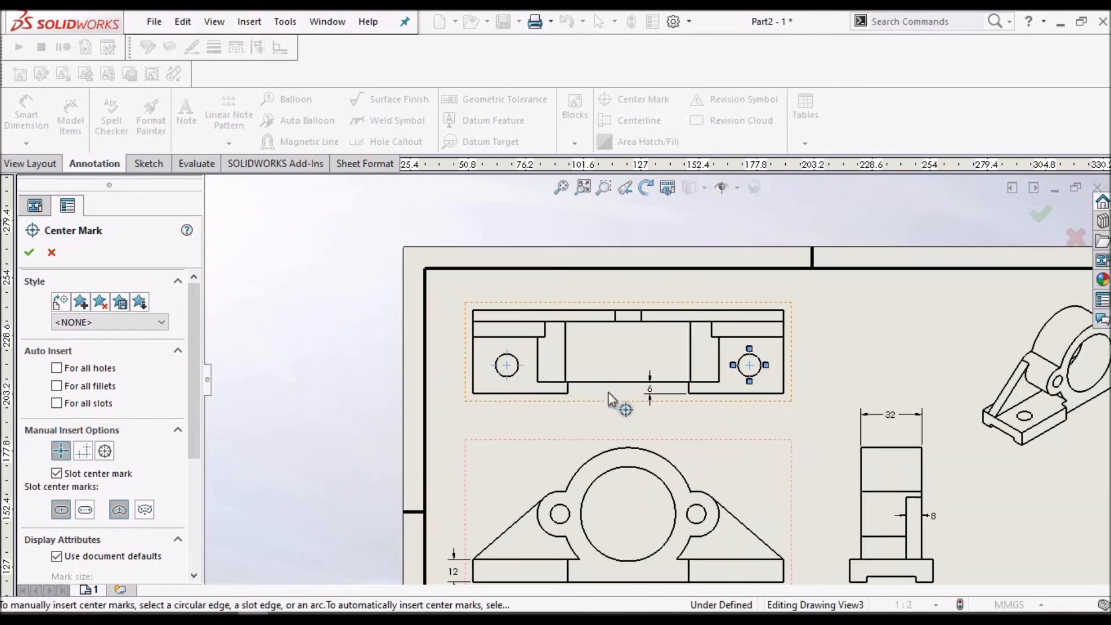
scroll(687, 468, down, 3)
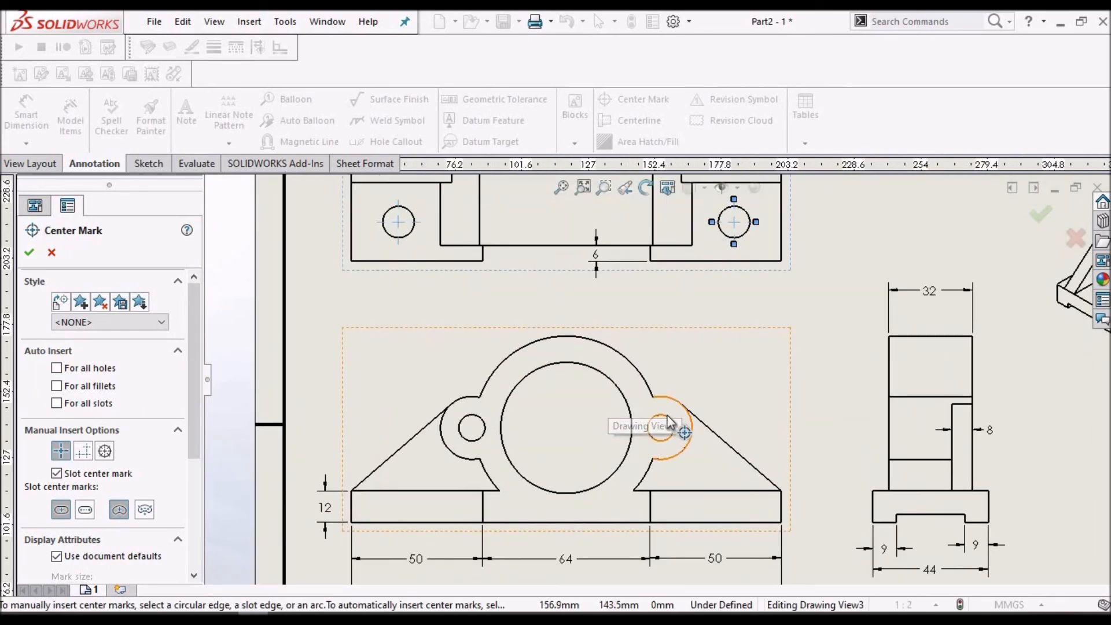
click(670, 423)
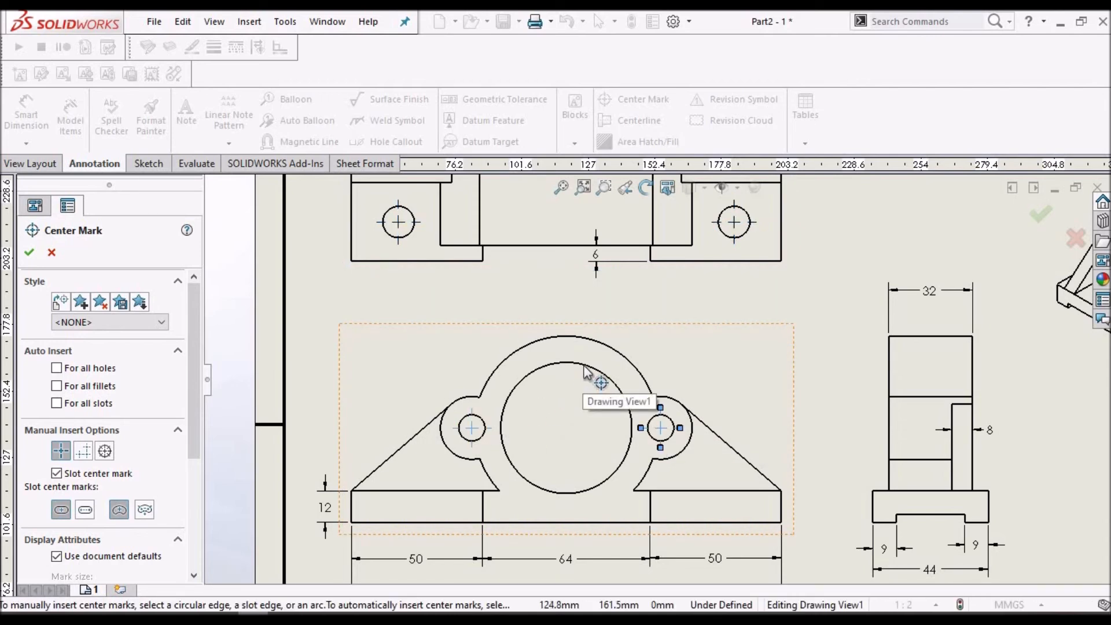
click(537, 371)
click(28, 253)
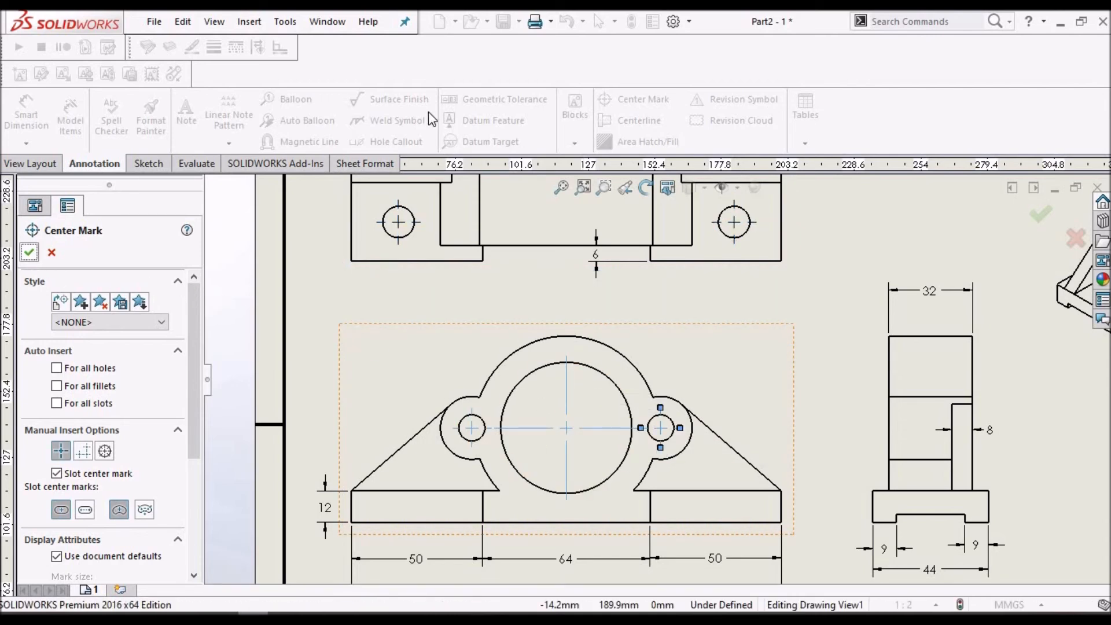
Dimension the height of the central bore's centre above the bottom edge in the main view, placing it beyond the right end.
click(34, 116)
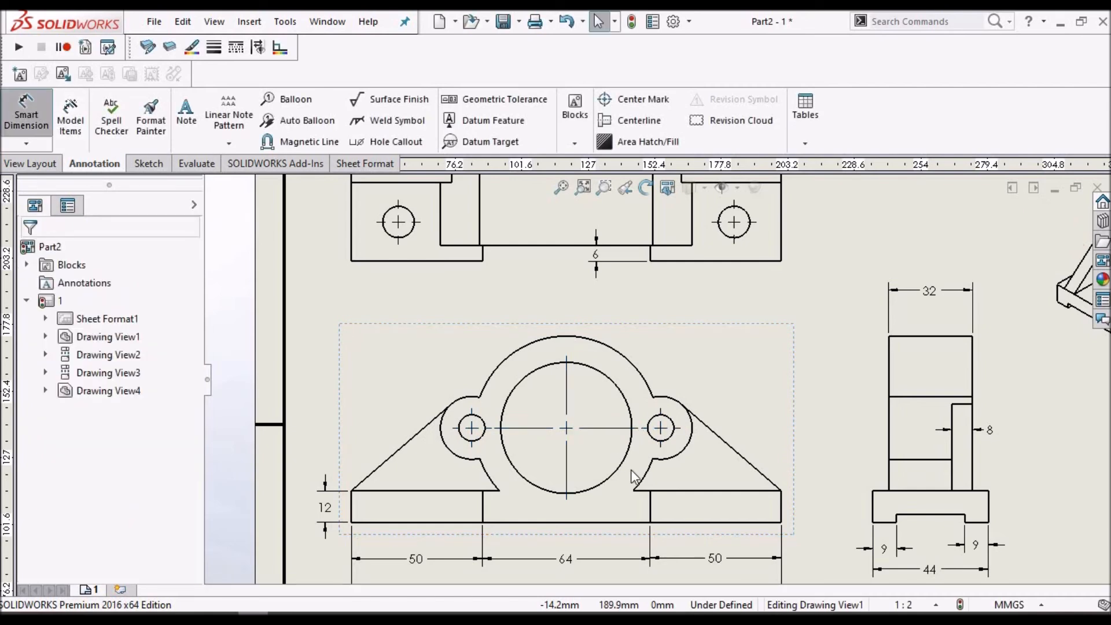
click(711, 523)
click(617, 389)
scroll(822, 453, down, 1)
scroll(813, 456, down, 1)
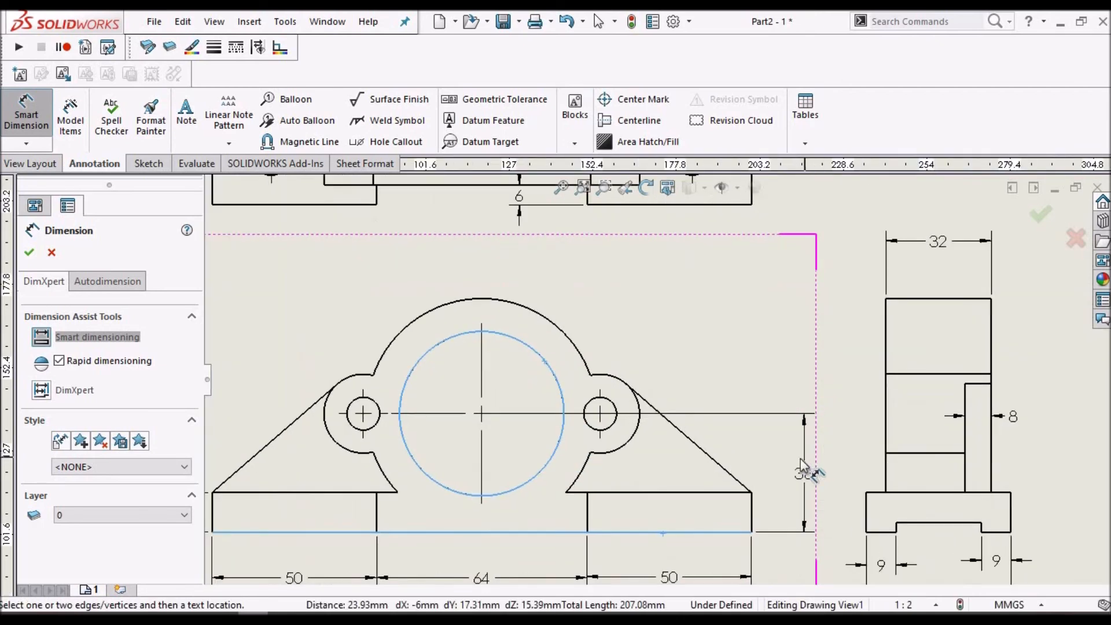
click(807, 470)
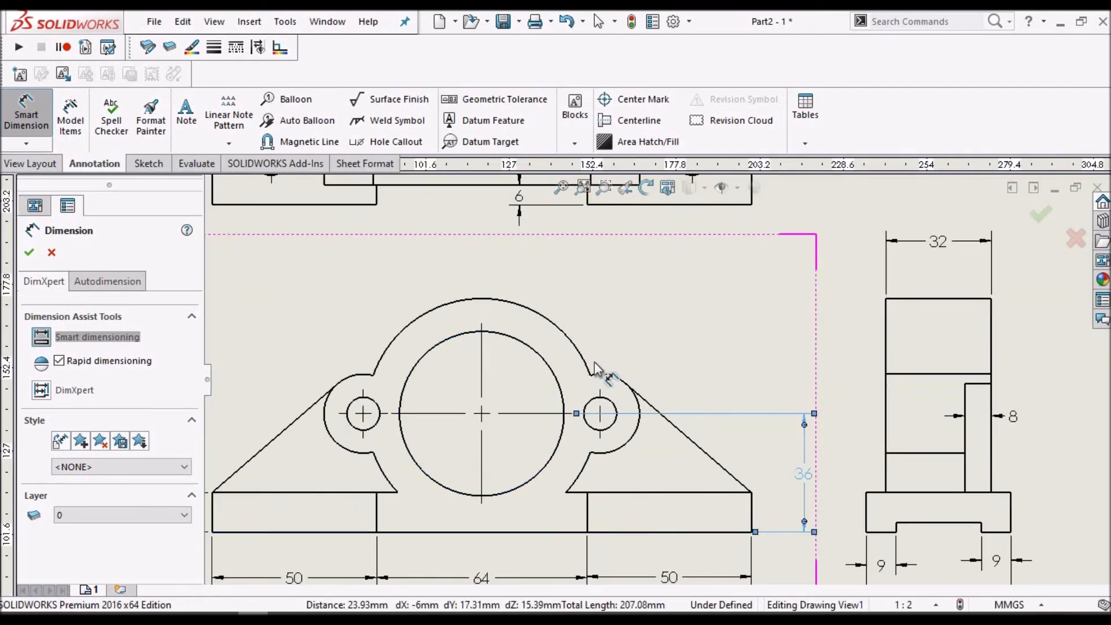
Dimension the outer radius of the right lug in the main view, placing the value above and outside the lug.
scroll(637, 391, down, 1)
click(634, 381)
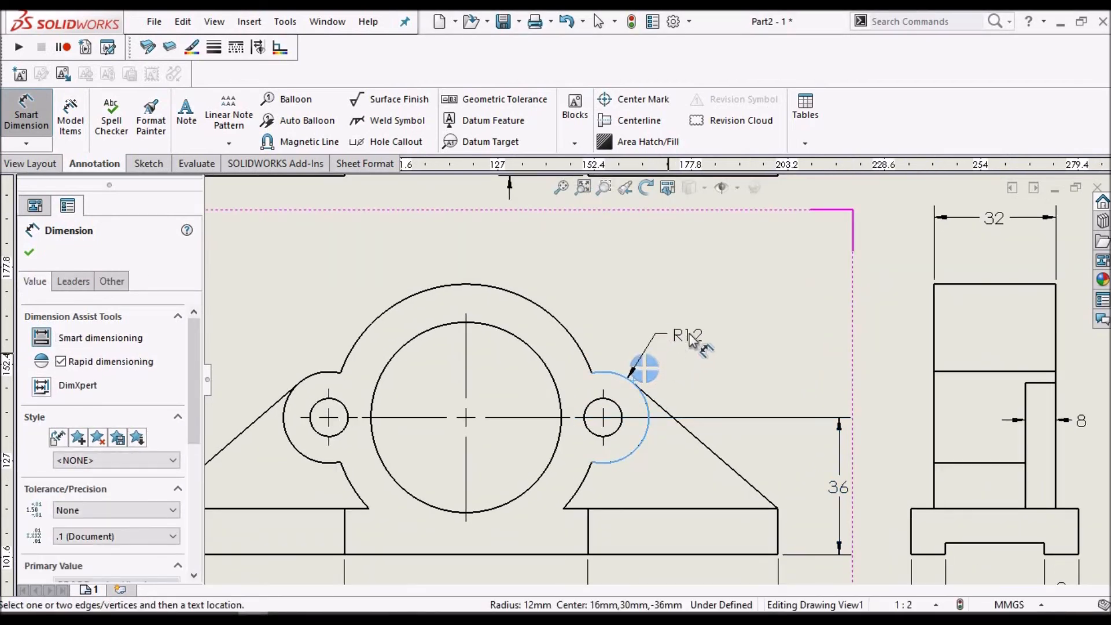
click(690, 339)
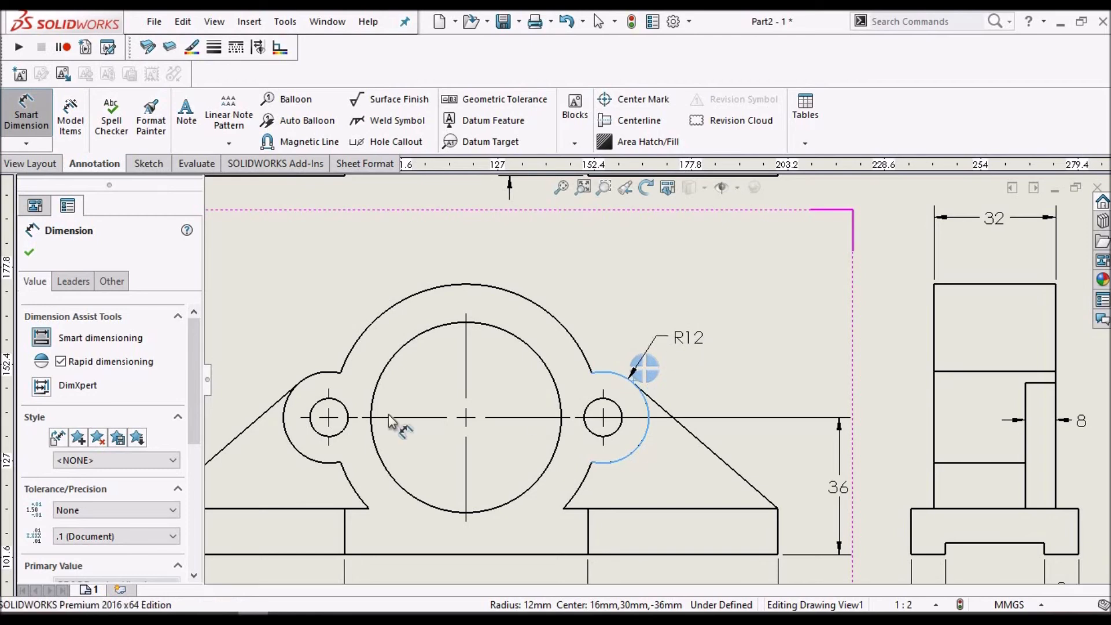
Dimension the diameter of the left lug hole in the main view, placing the value above and outside the lug.
click(340, 404)
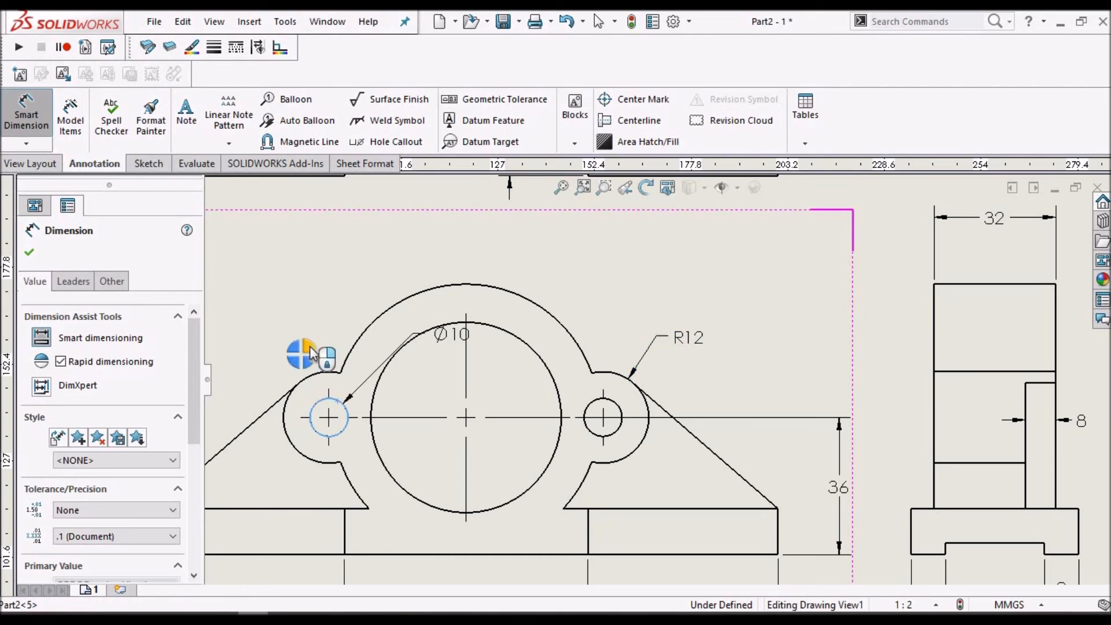
scroll(307, 351, up, 1)
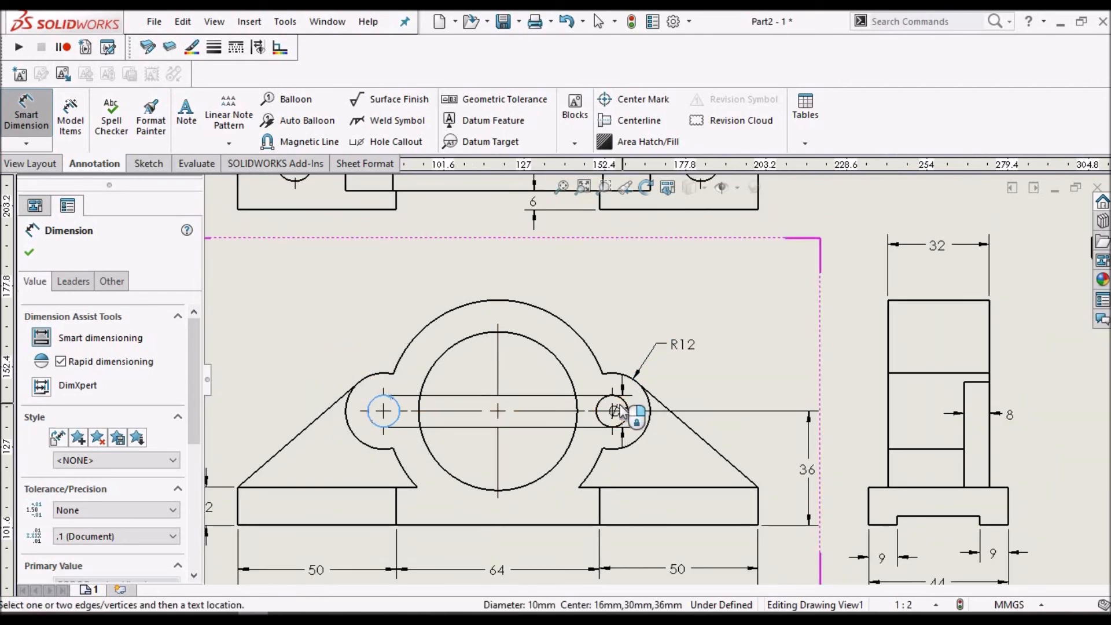
scroll(370, 362, down, 2)
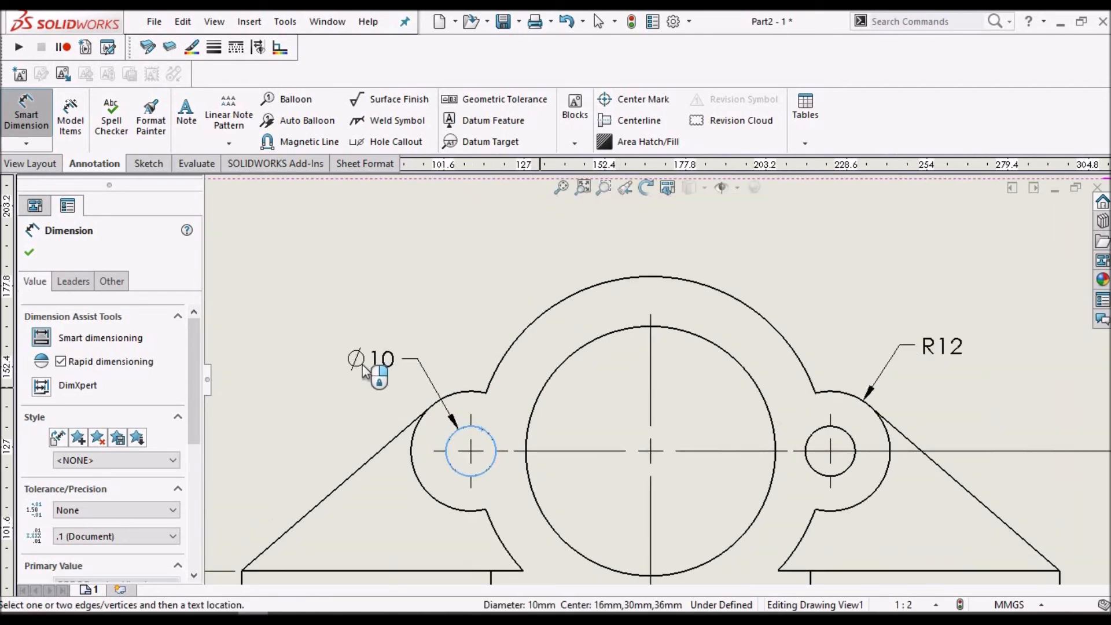
key(Escape)
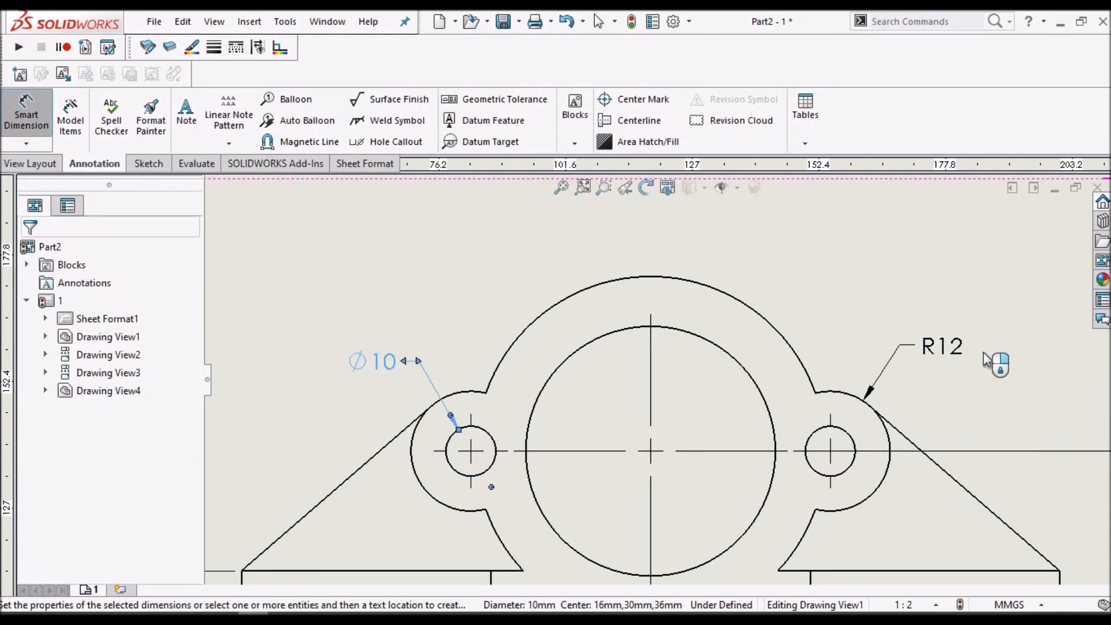
scroll(805, 383, up, 4)
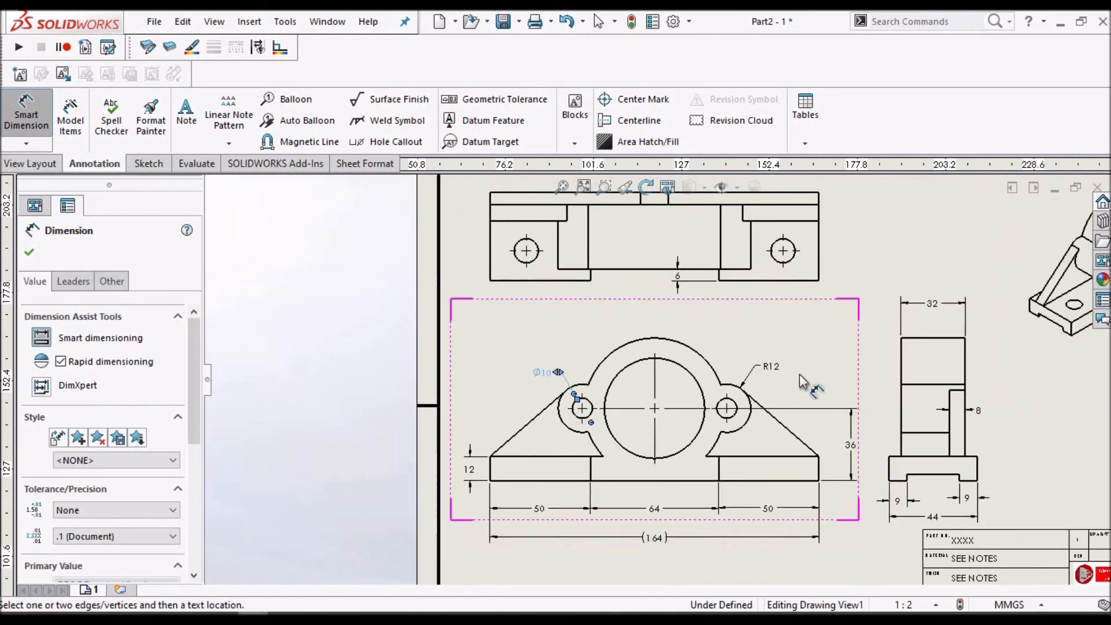
scroll(736, 382, up, 1)
scroll(737, 390, down, 2)
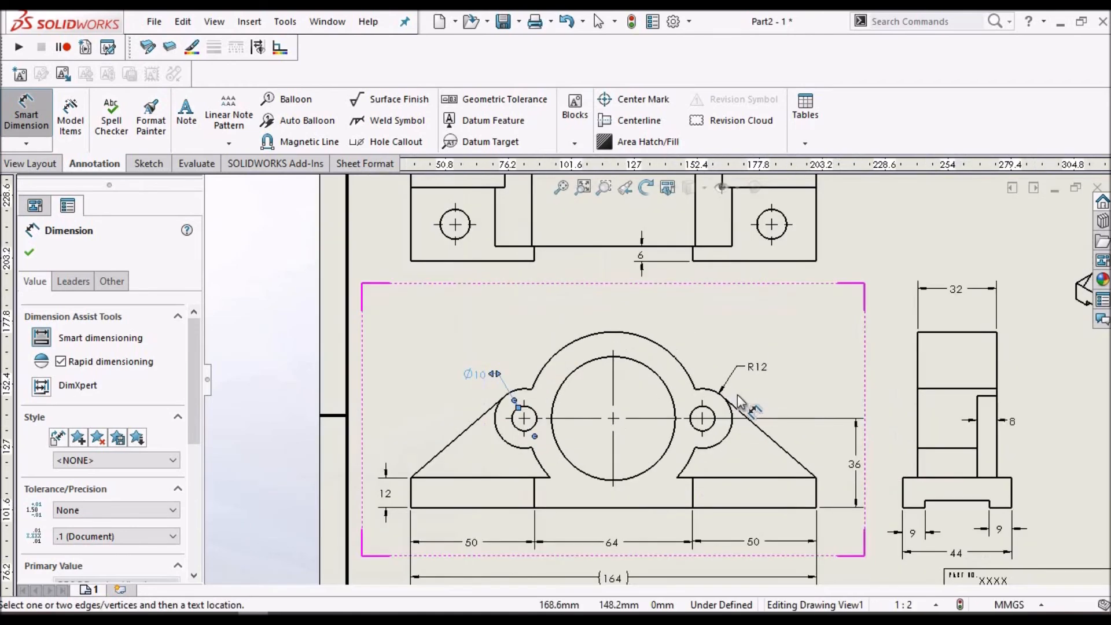
scroll(741, 402, down, 1)
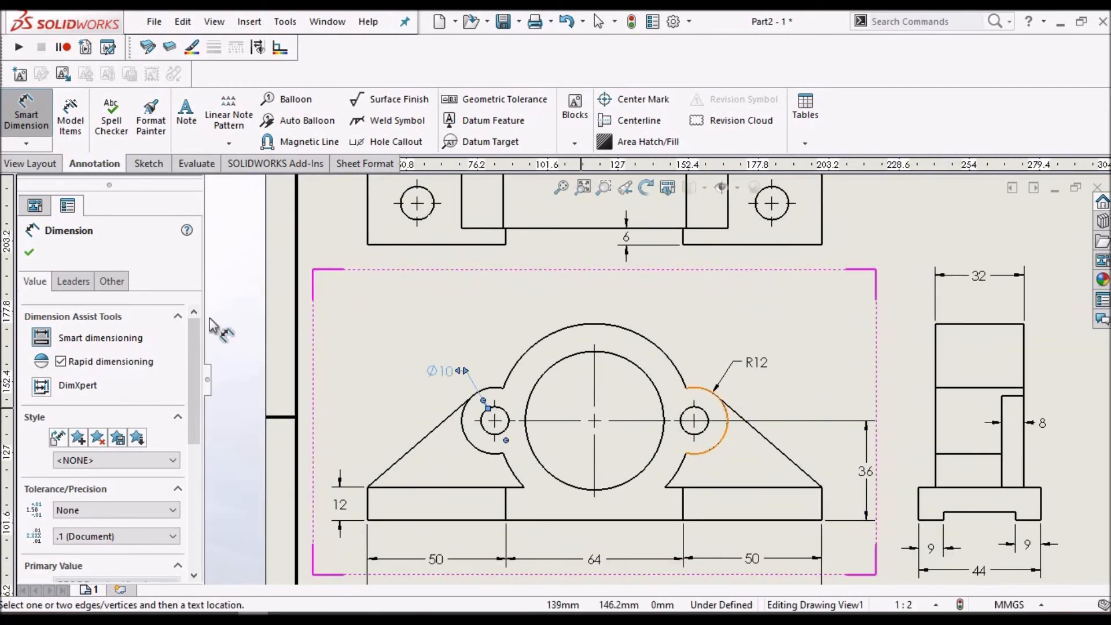
click(28, 253)
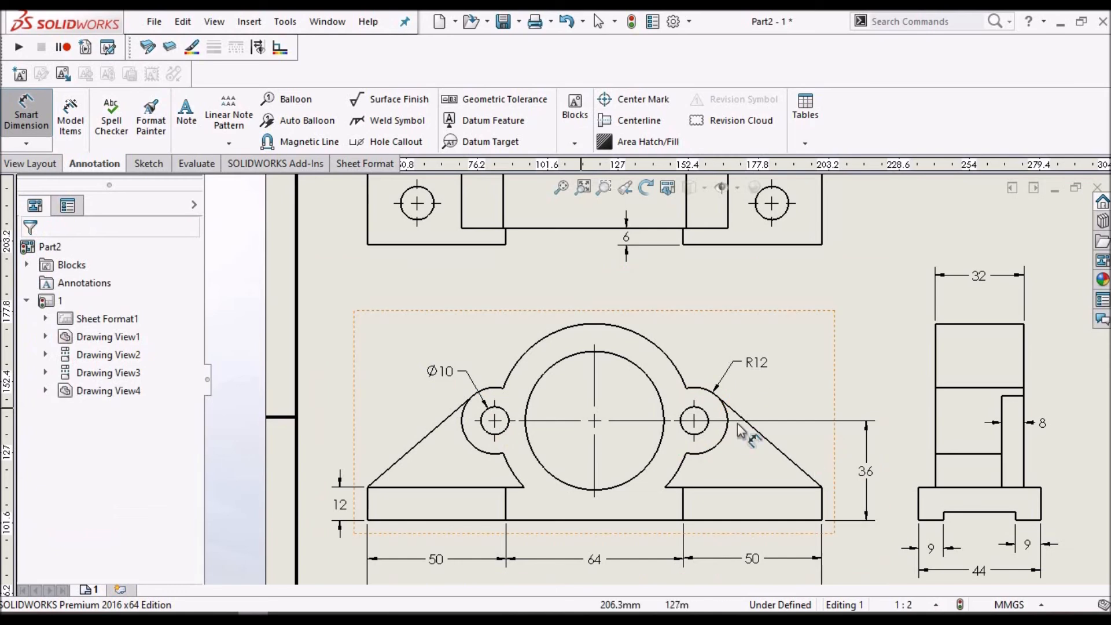
Dimension the diameter of the large central bore in the main view, placing the value above and outside the outer arc to the right.
scroll(739, 430, down, 1)
key(Escape)
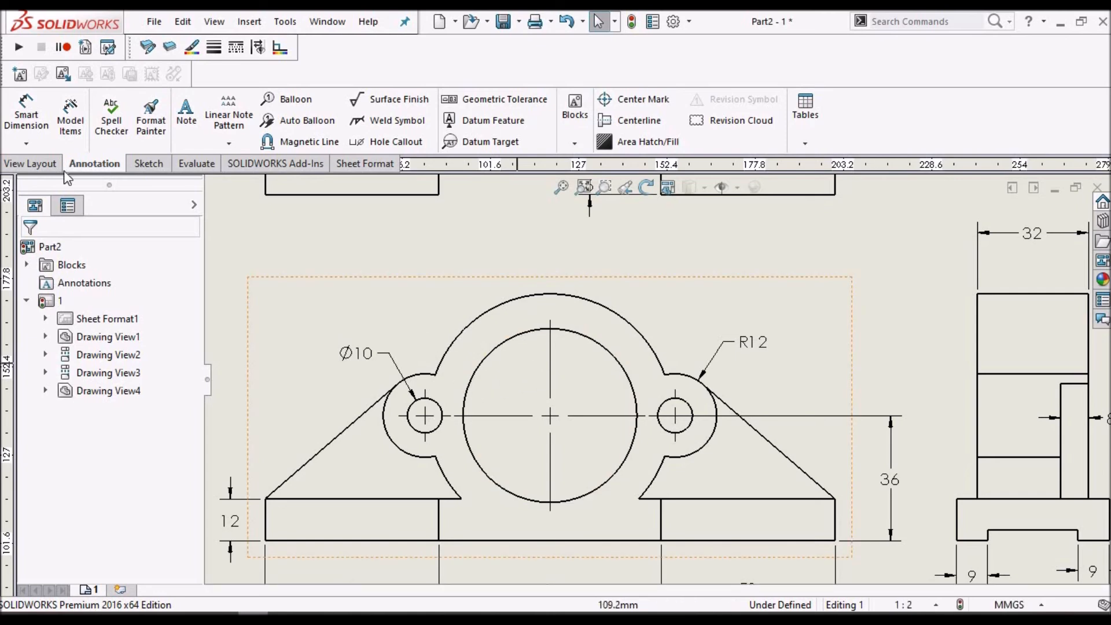
click(38, 120)
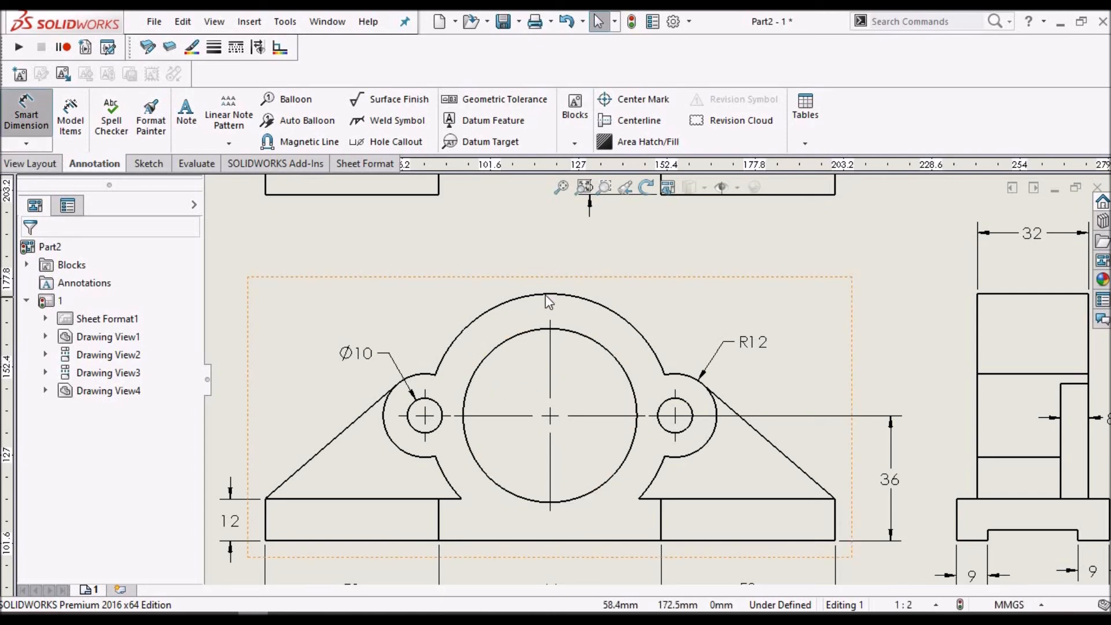
click(602, 353)
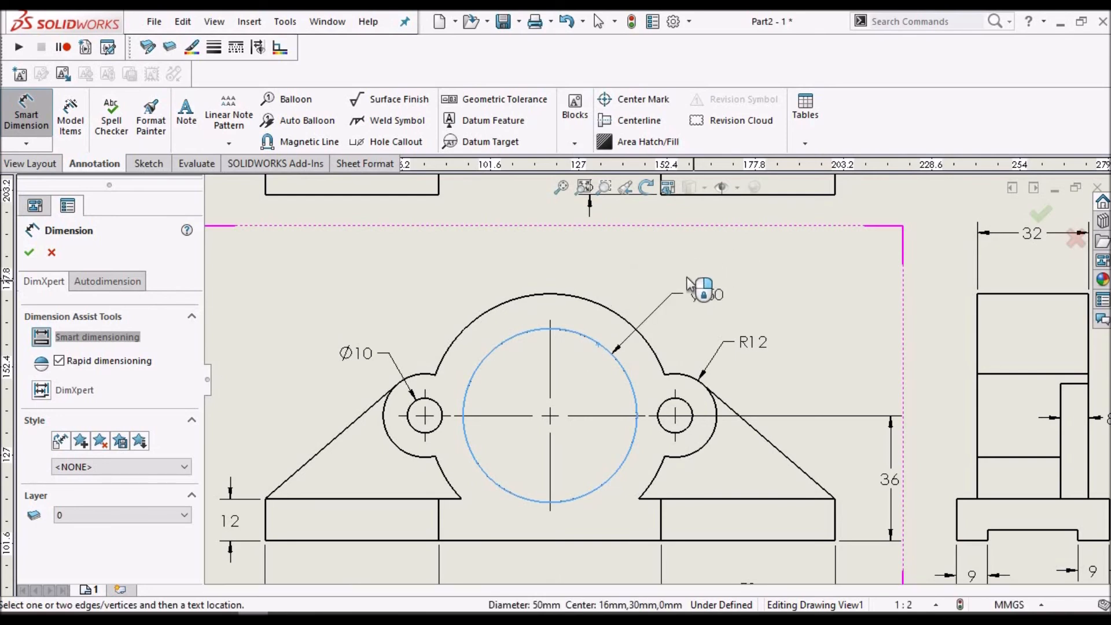
scroll(687, 279, down, 2)
click(551, 331)
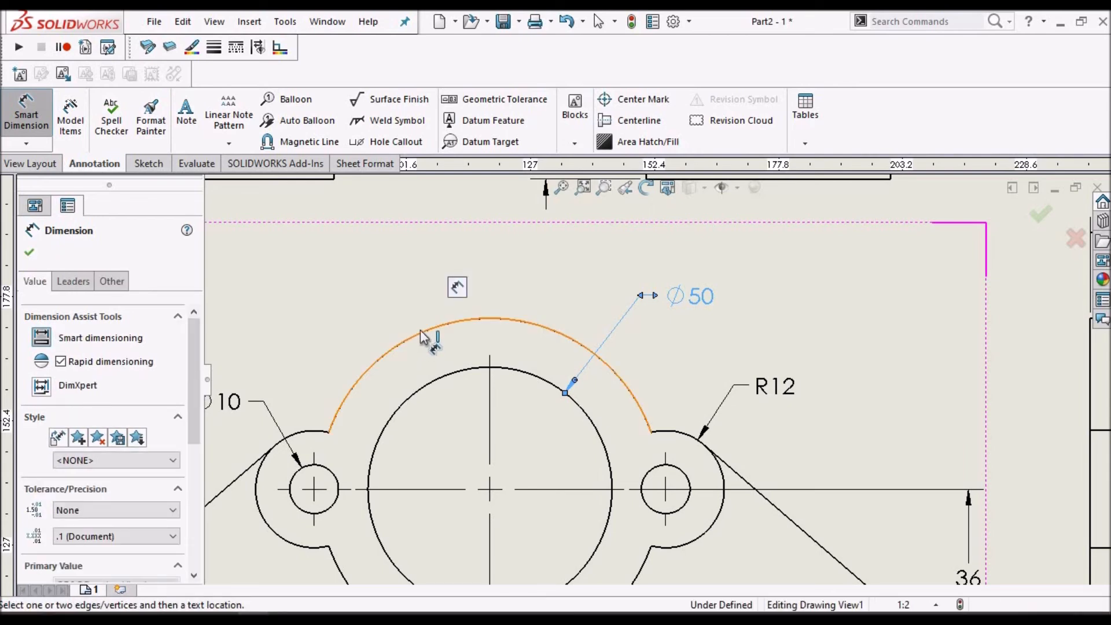
Dimension the radius of the large outer arc in the main view, placing the value above and outside the arc to the left.
click(421, 335)
scroll(417, 316, up, 1)
scroll(395, 306, down, 1)
click(379, 311)
key(Escape)
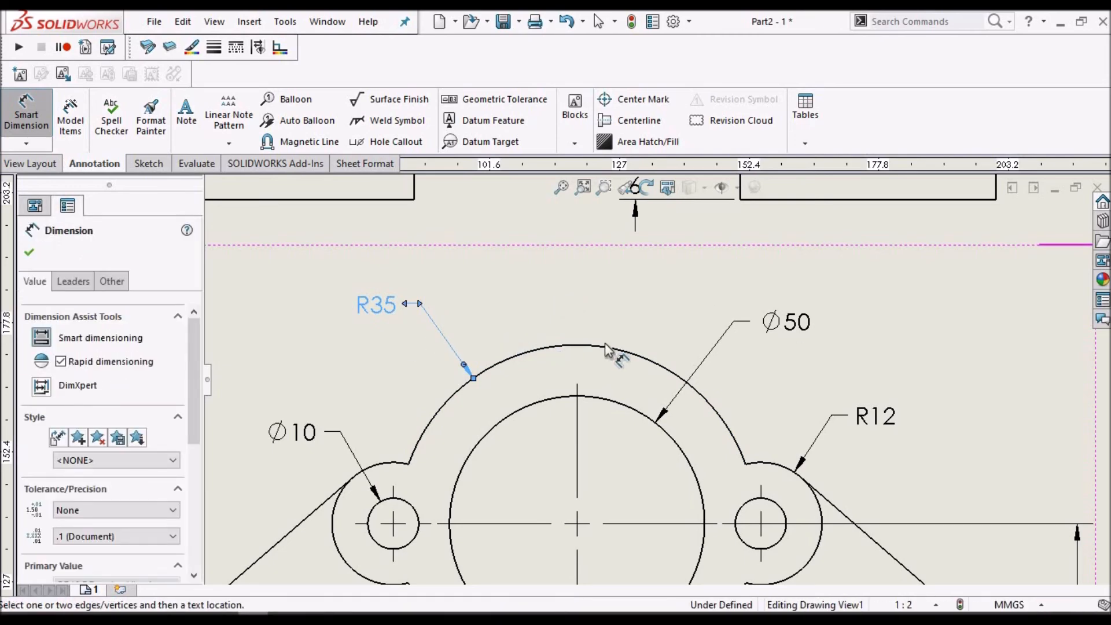
scroll(605, 344, up, 6)
click(29, 252)
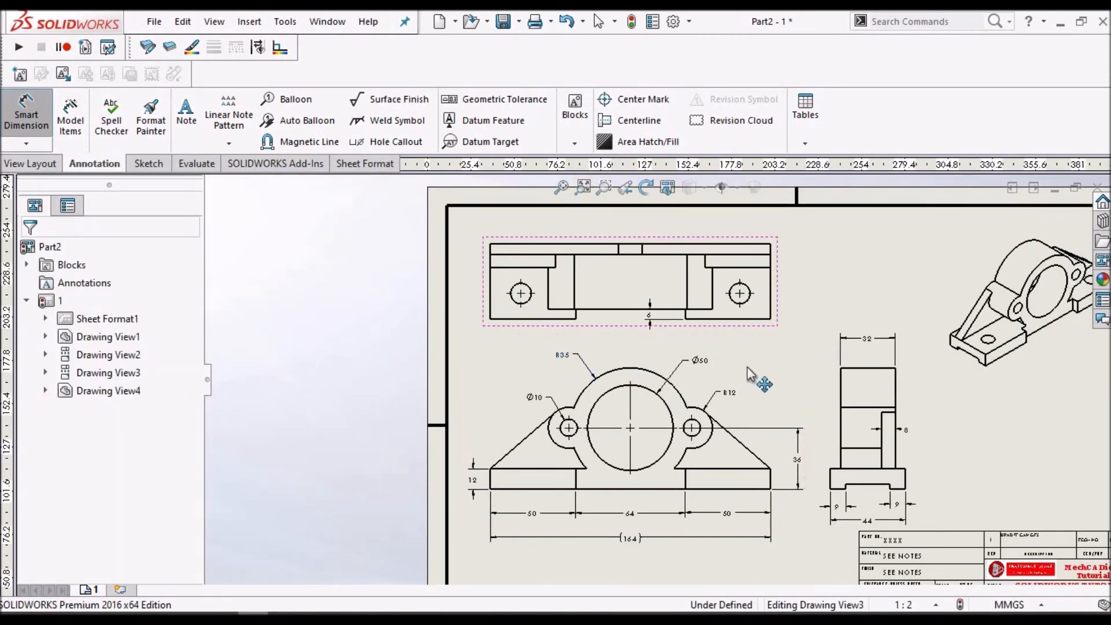
Flip the central bore's diameter dimension arrows so the dimension line spans the inside of the bore in the main view.
scroll(745, 356, down, 2)
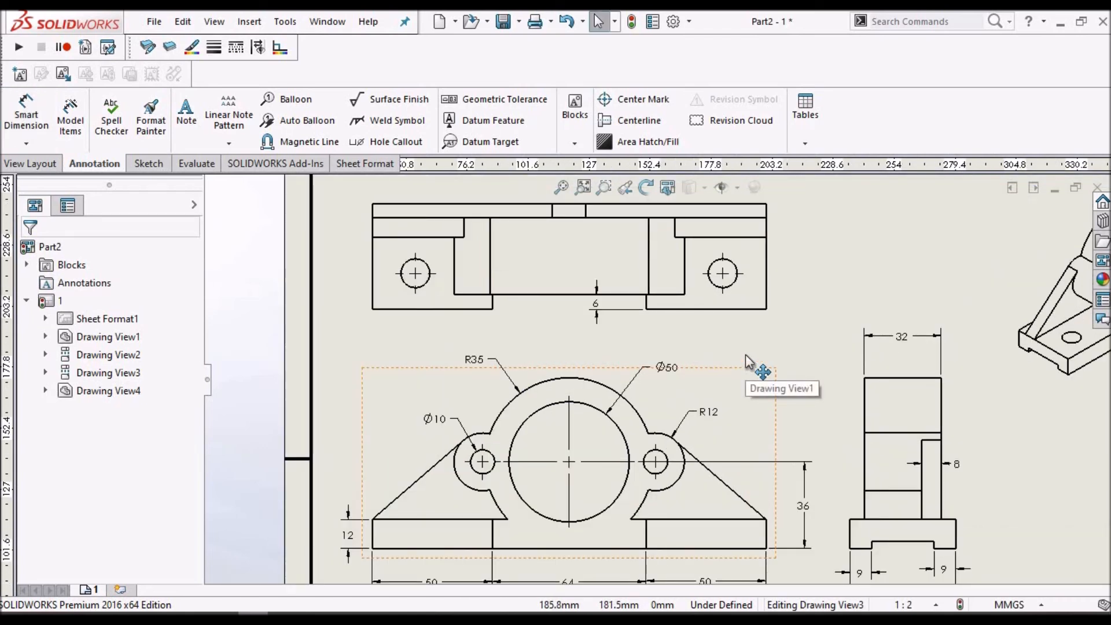
click(667, 369)
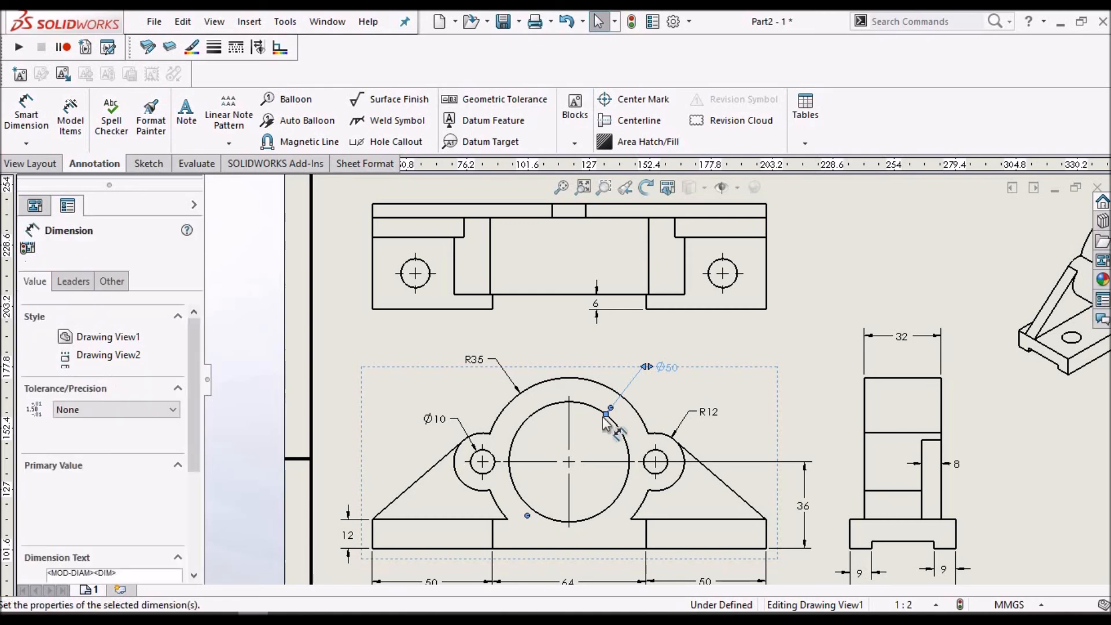
scroll(613, 406, down, 2)
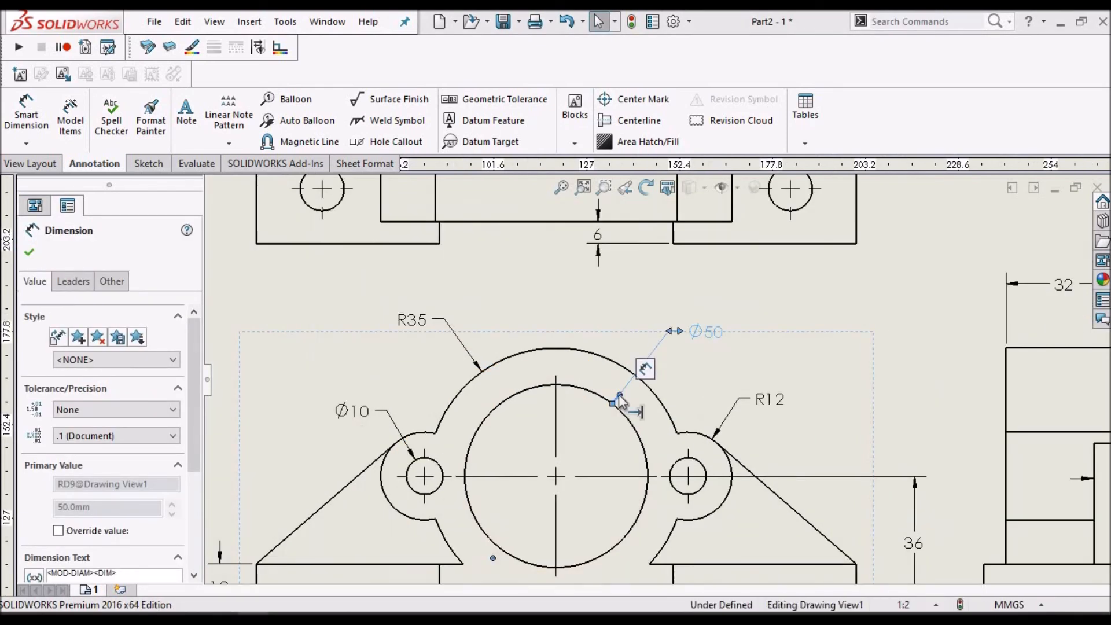
drag(619, 399, 506, 544)
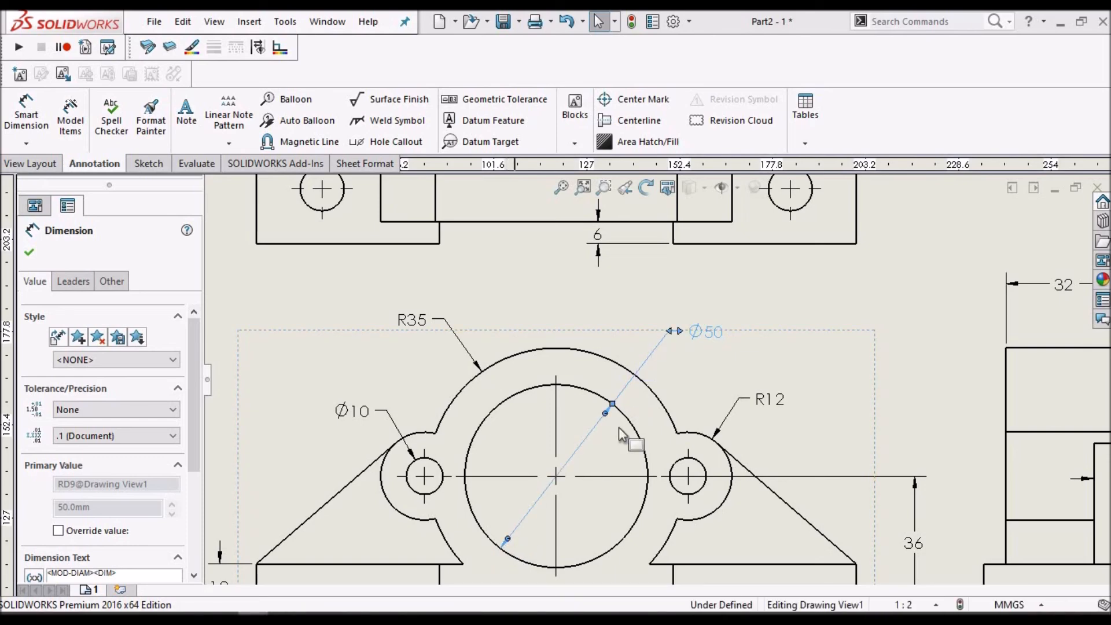
click(473, 400)
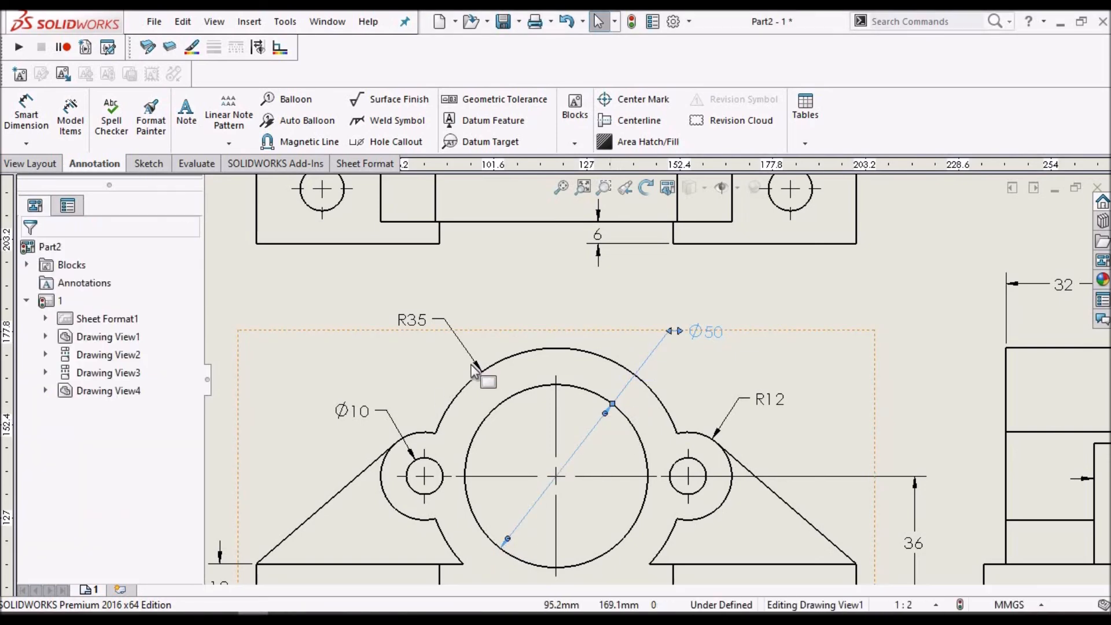
Dimension the vertical distance from the right base hole's centre to the bottom edge in the top view, placing it beyond the right end.
scroll(707, 391, up, 2)
scroll(707, 391, up, 2)
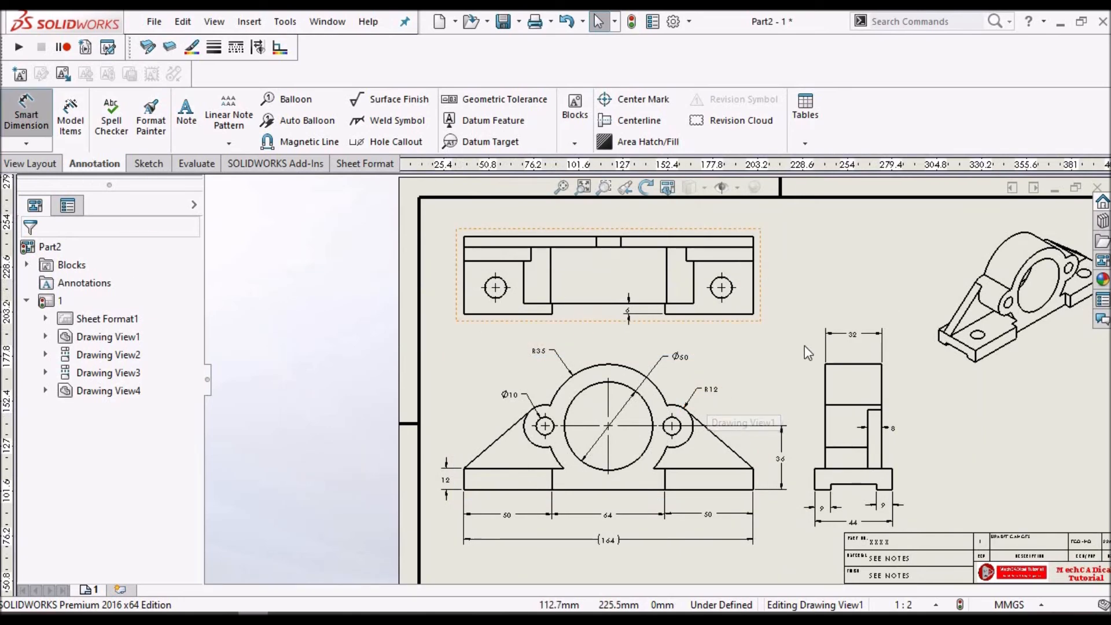
key(Return)
scroll(753, 315, down, 2)
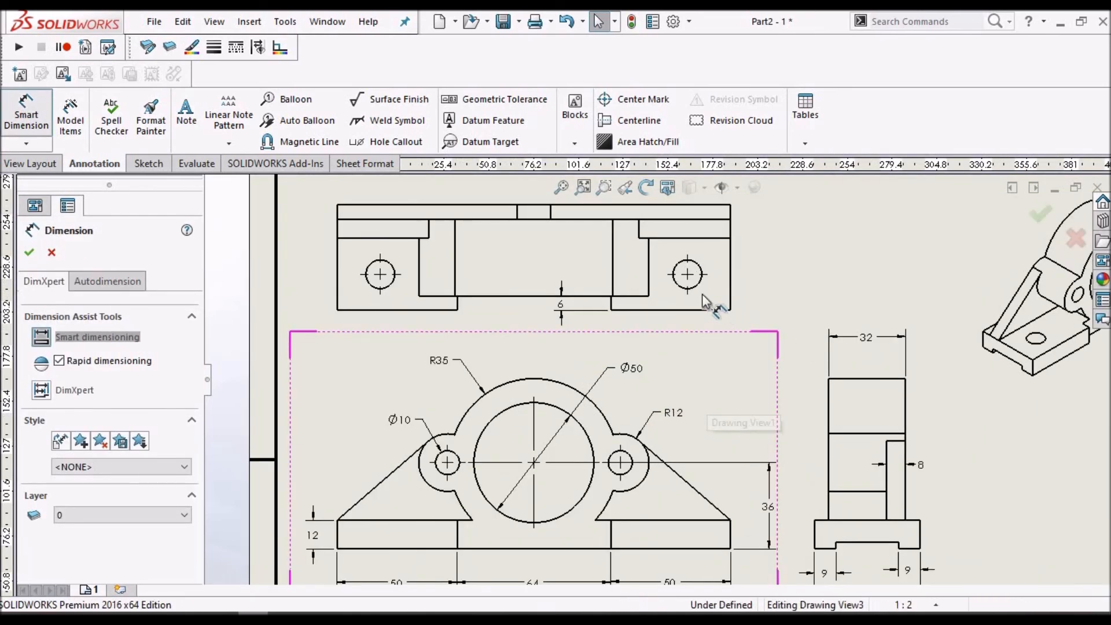
scroll(703, 295, down, 2)
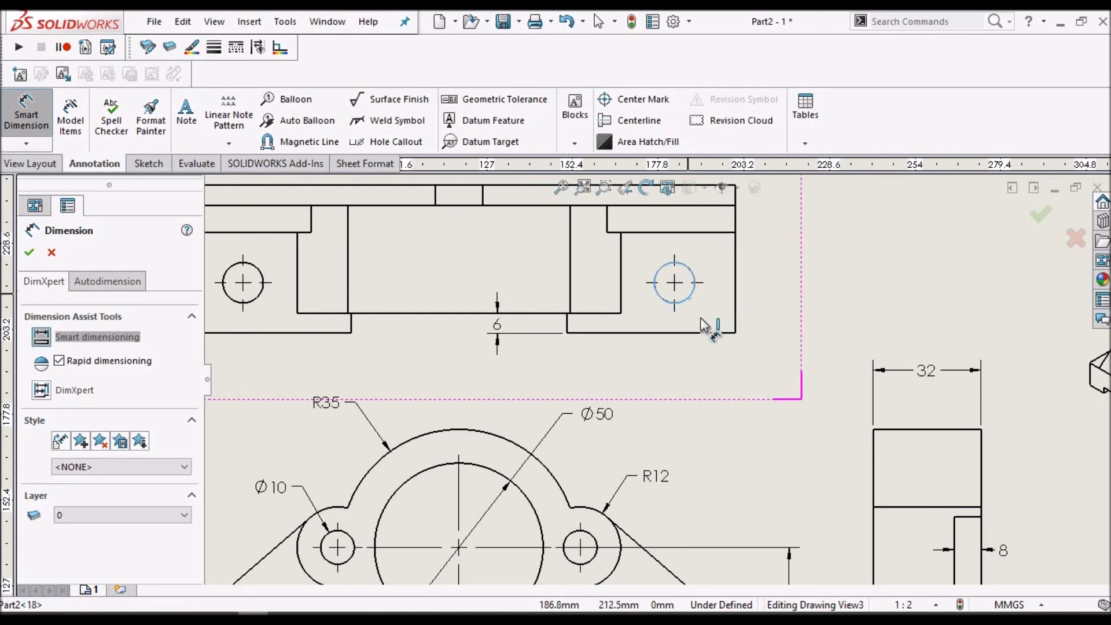
click(690, 298)
click(703, 335)
scroll(782, 311, down, 2)
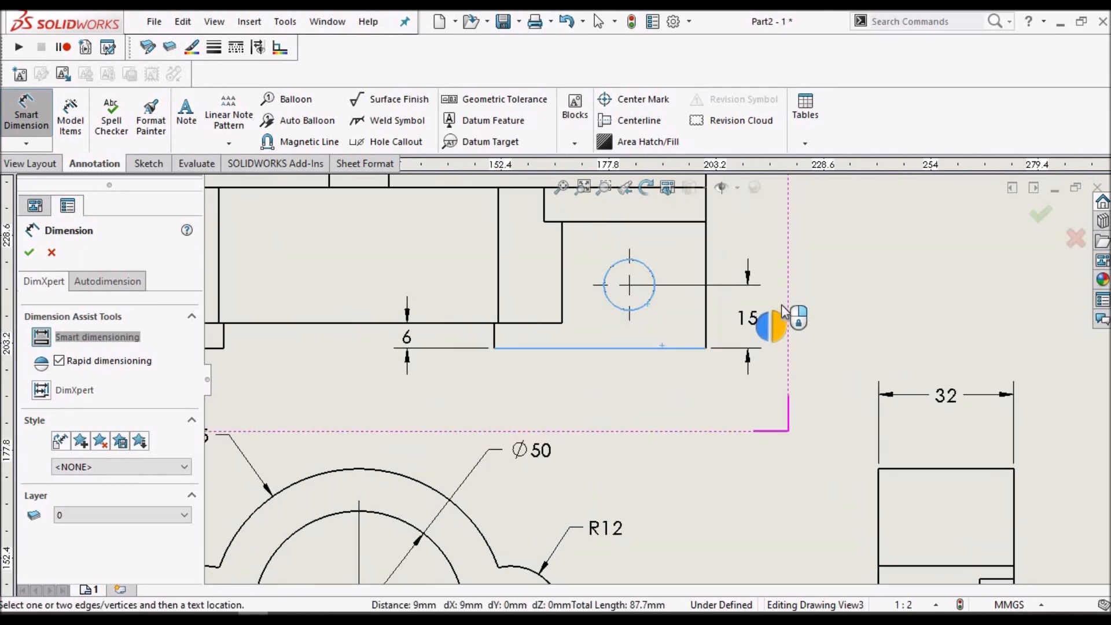
click(900, 336)
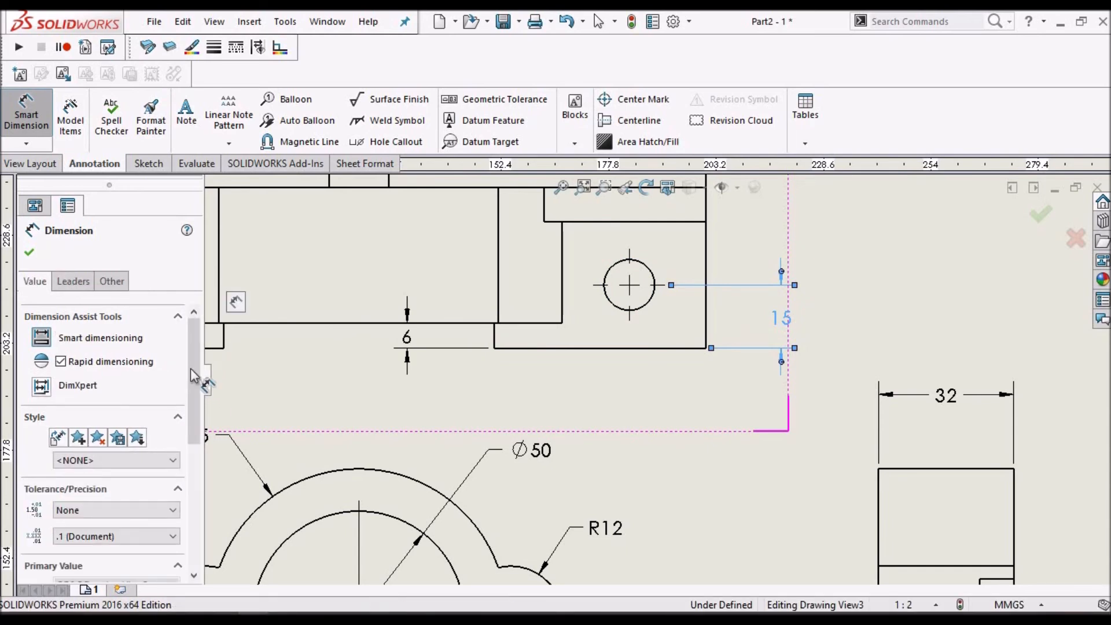
Add the prefix 2X to the right base hole's vertical position dimension.
scroll(151, 521, down, 5)
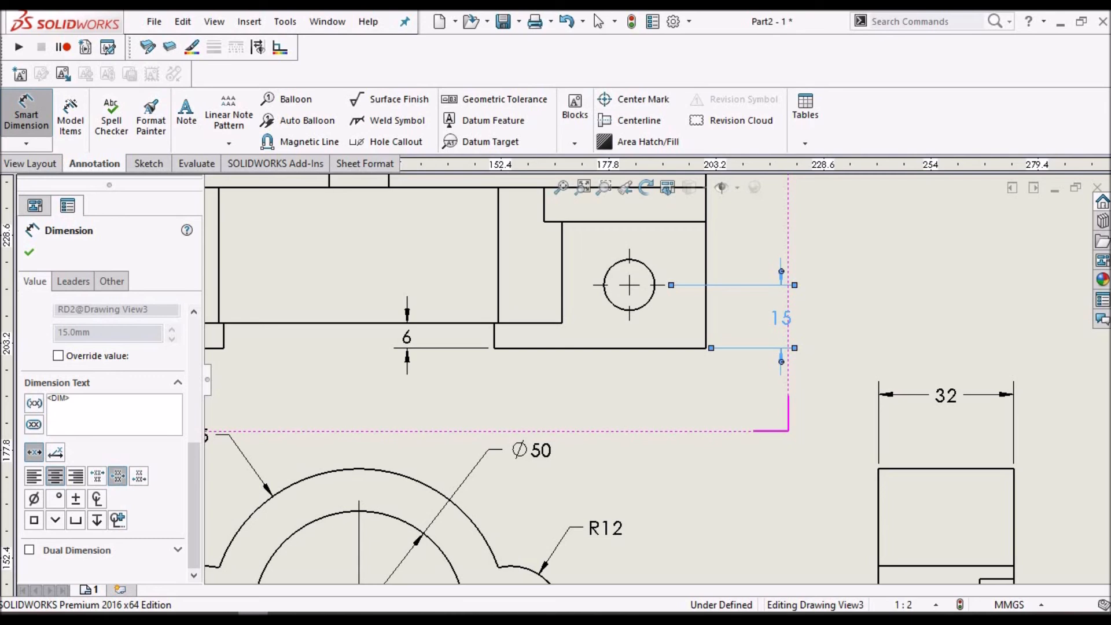
text(2X)
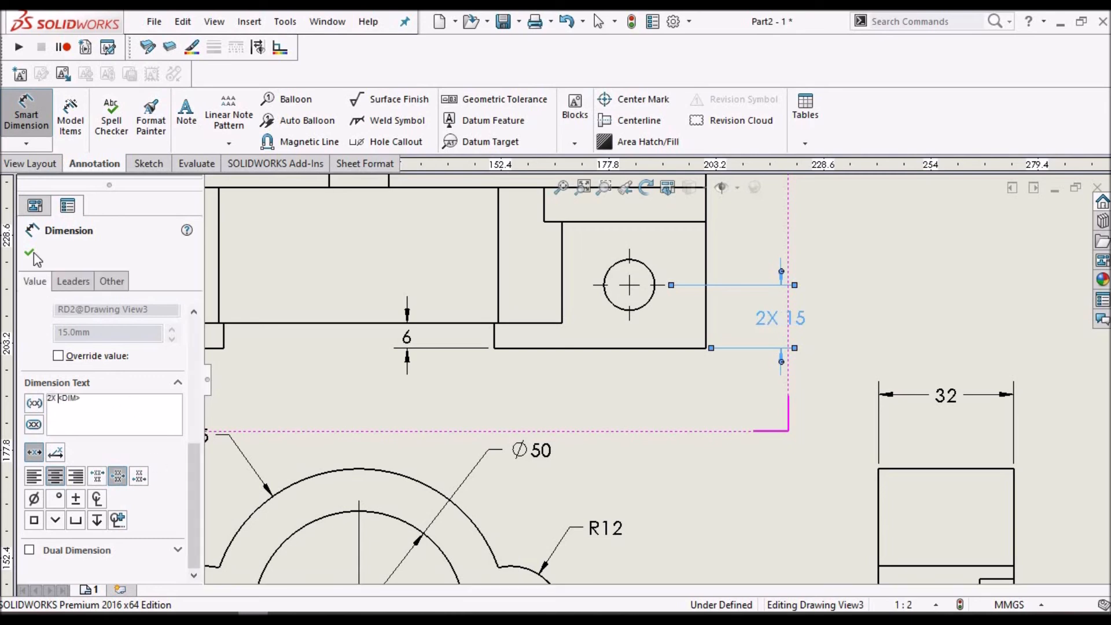
click(863, 263)
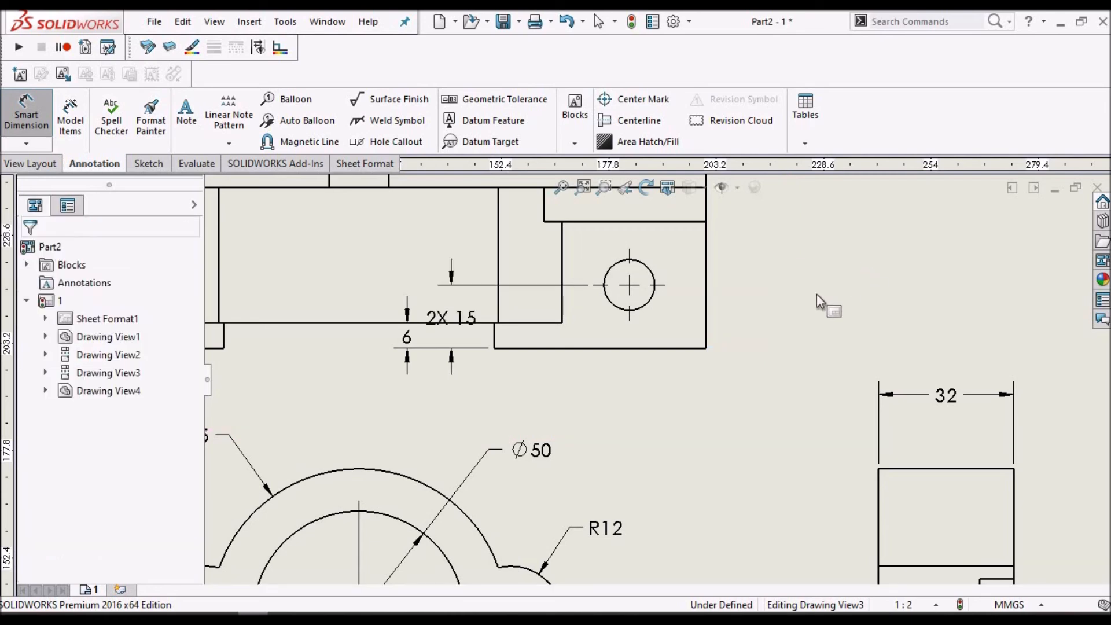
Reposition the 2X vertical dimension of the right base hole just beyond the right end of the top view.
key(Escape)
key(z)
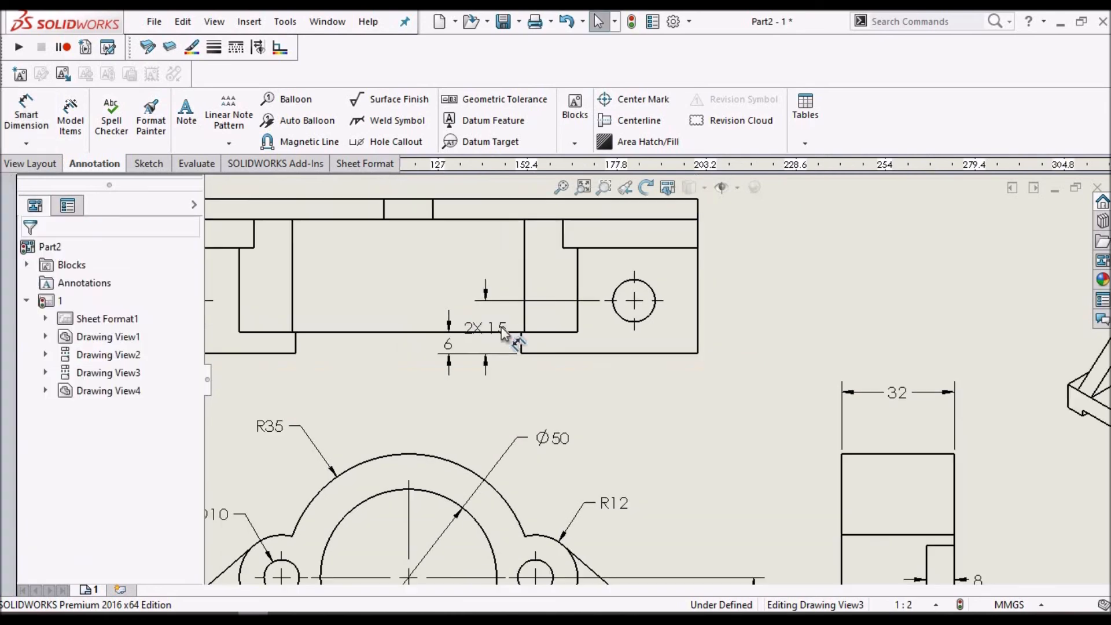
drag(488, 329, 741, 333)
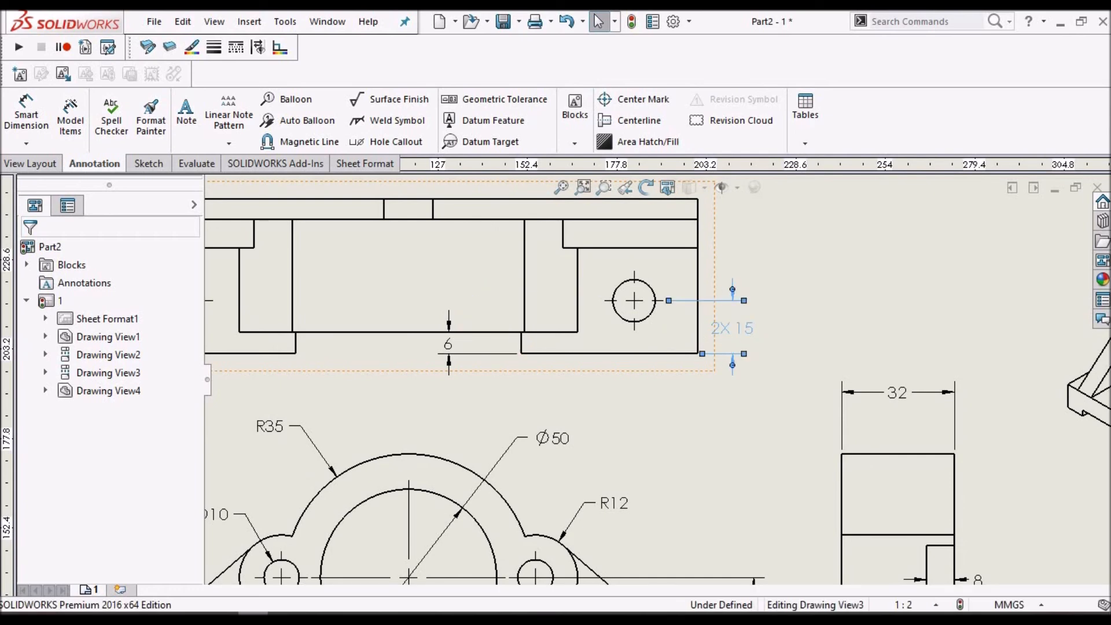
key(z)
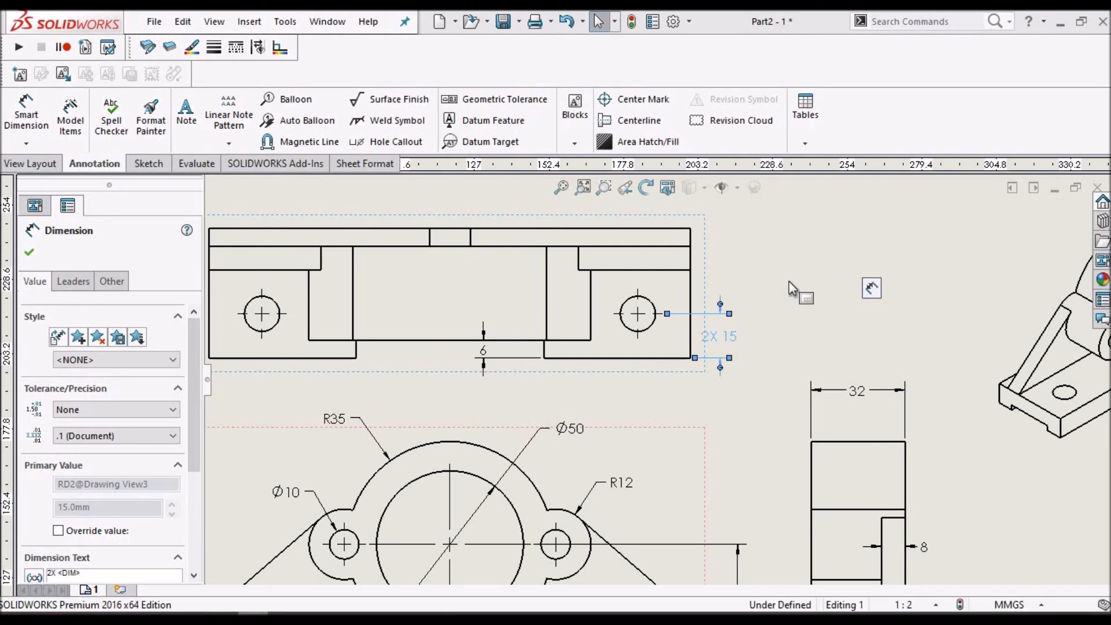
click(789, 282)
key(z)
Dimension the horizontal distance from the right base hole's centre to the right end edge, placing it below the top view.
click(21, 121)
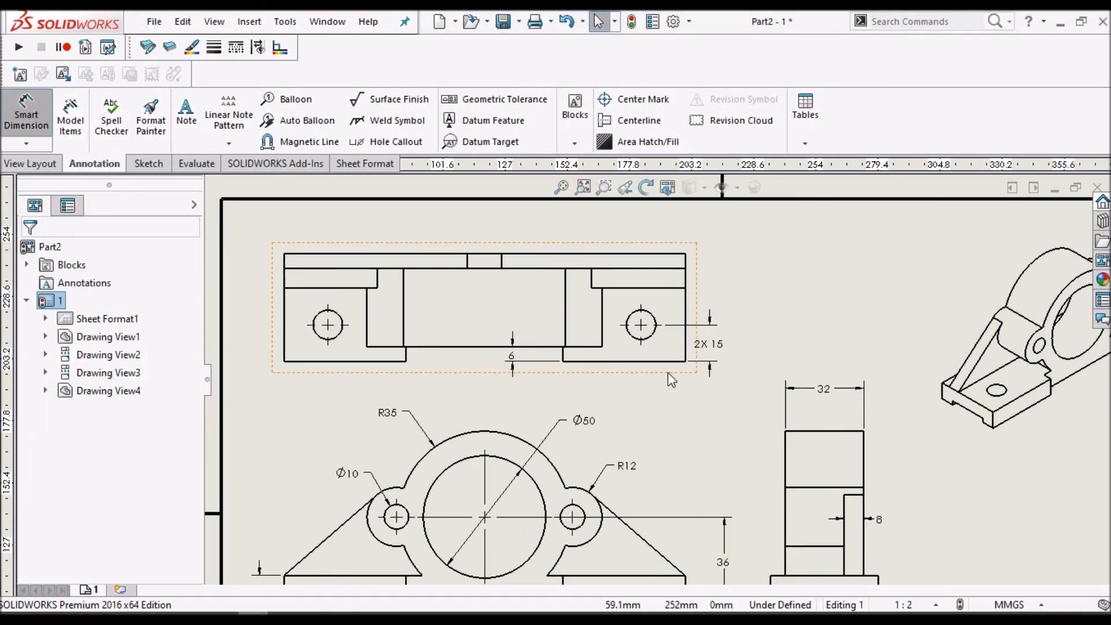
scroll(626, 318, down, 2)
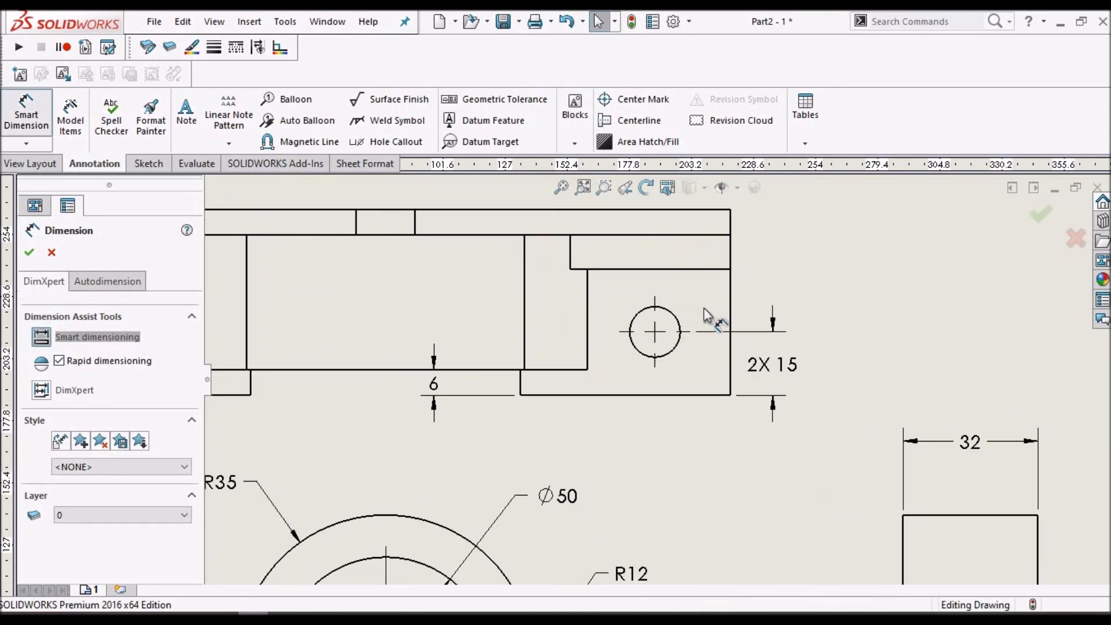
click(729, 300)
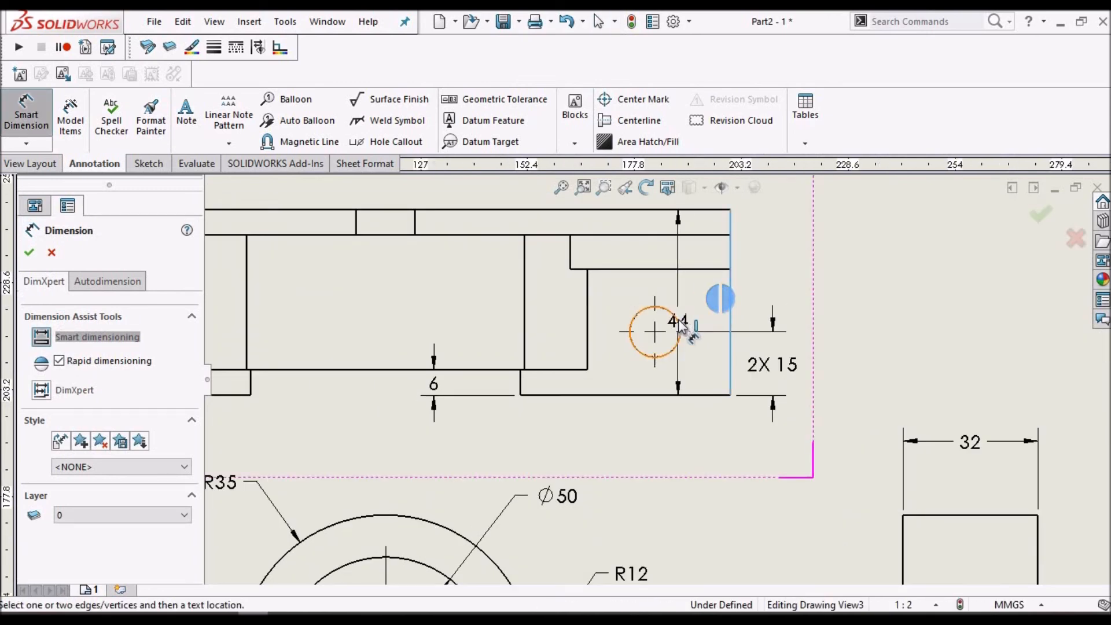
click(679, 320)
click(689, 443)
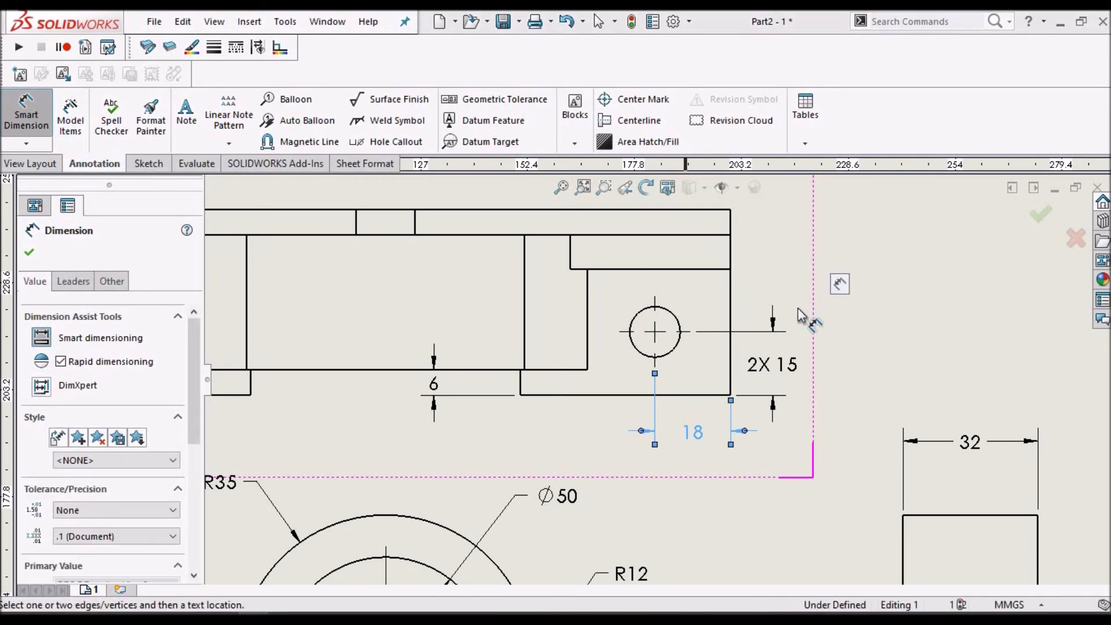
Dimension the horizontal distance from the left base hole's centre to the left end edge, placing it below the top view.
scroll(657, 380, up, 4)
scroll(441, 379, down, 5)
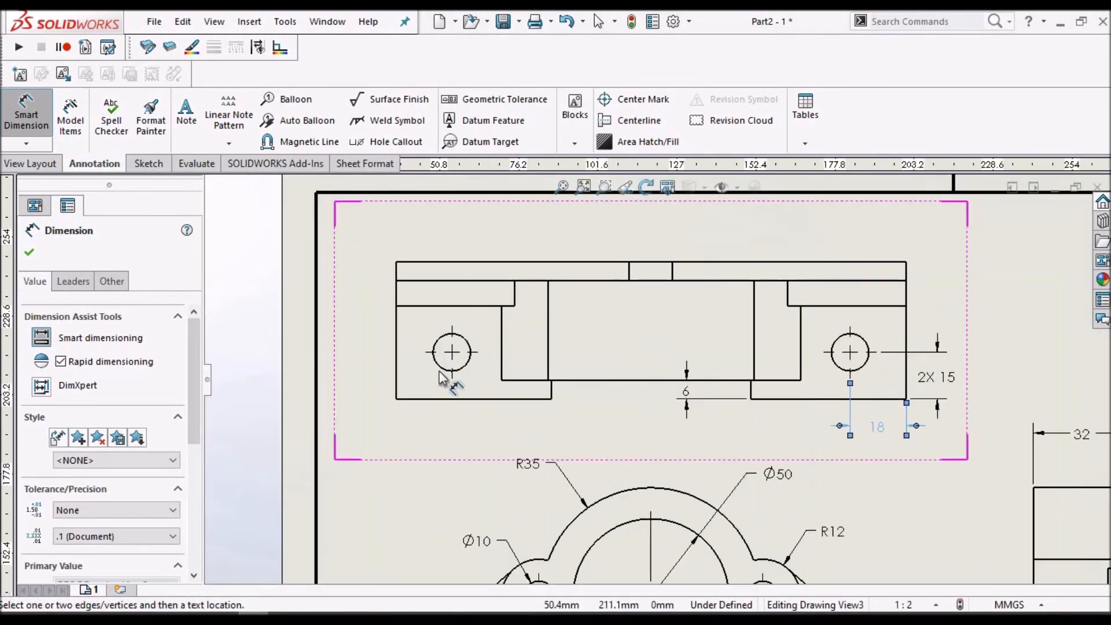
click(409, 338)
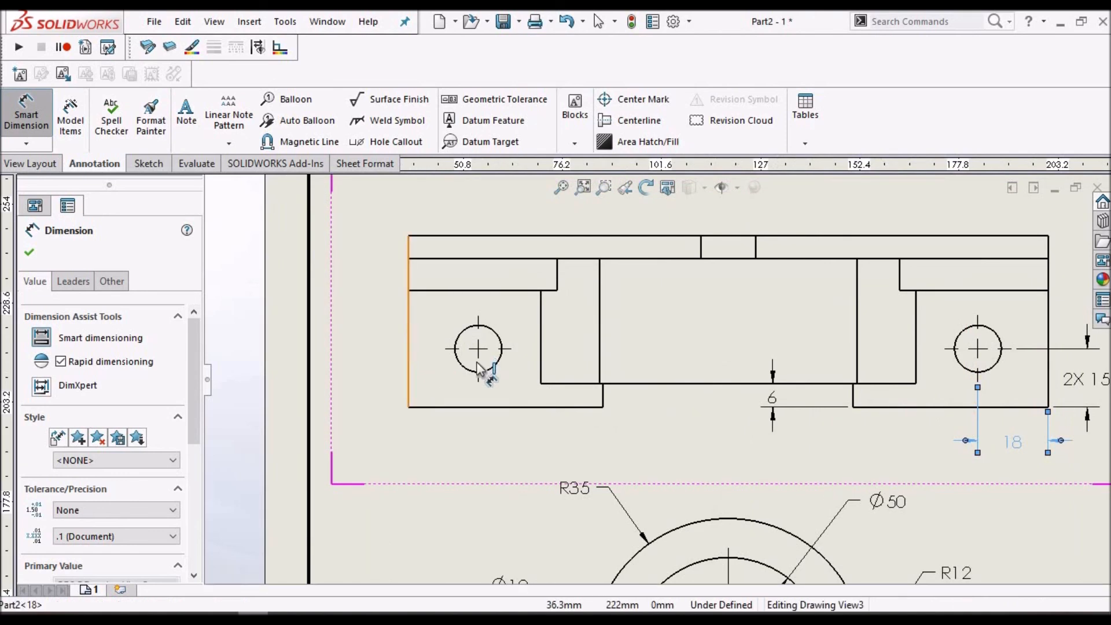
click(464, 367)
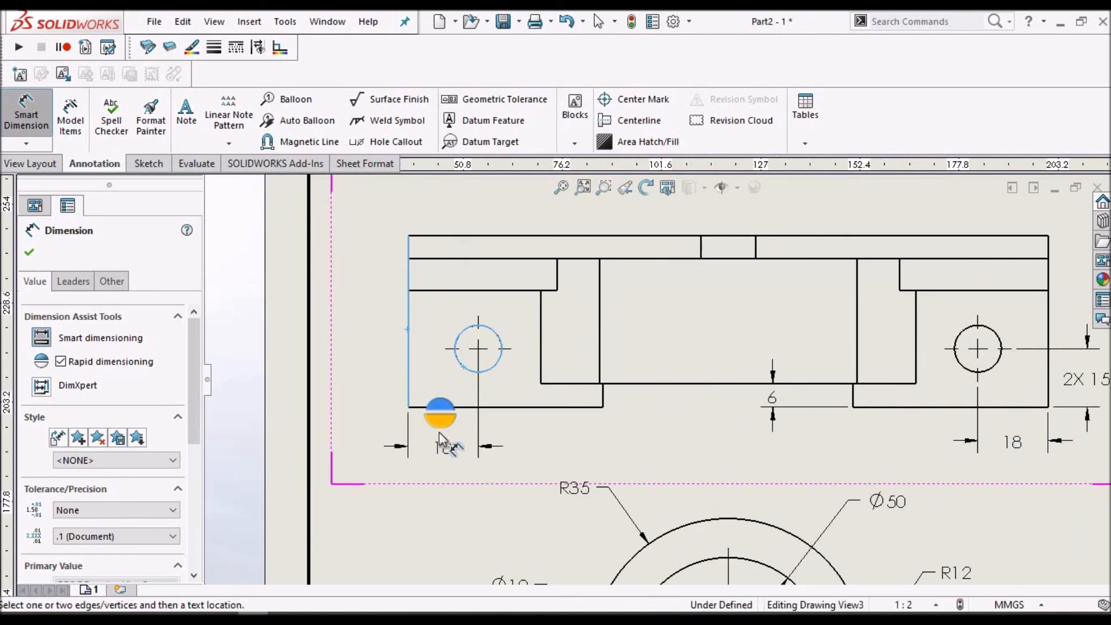
click(441, 419)
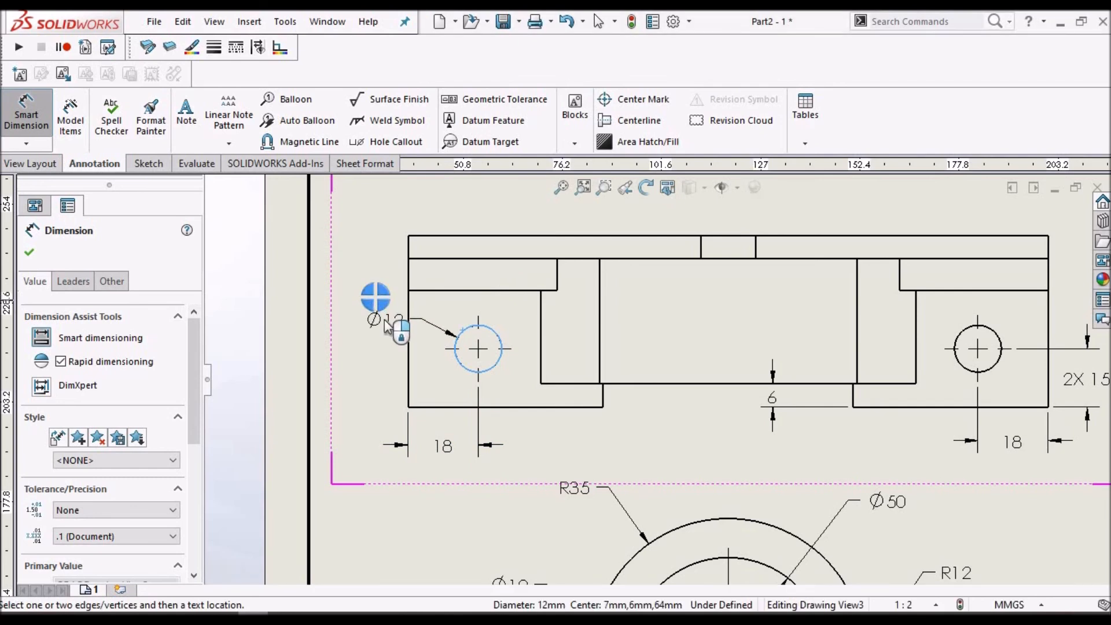
Dimension the diameter of the left base hole in the top view, placing the value below and to the right of the hole.
scroll(380, 301, down, 2)
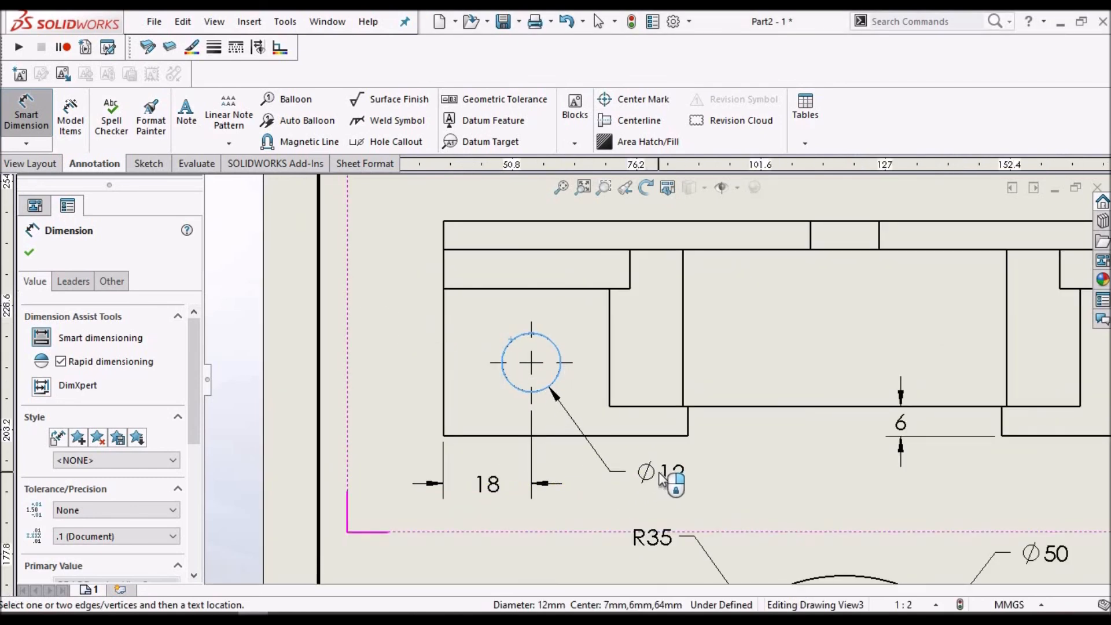
click(660, 473)
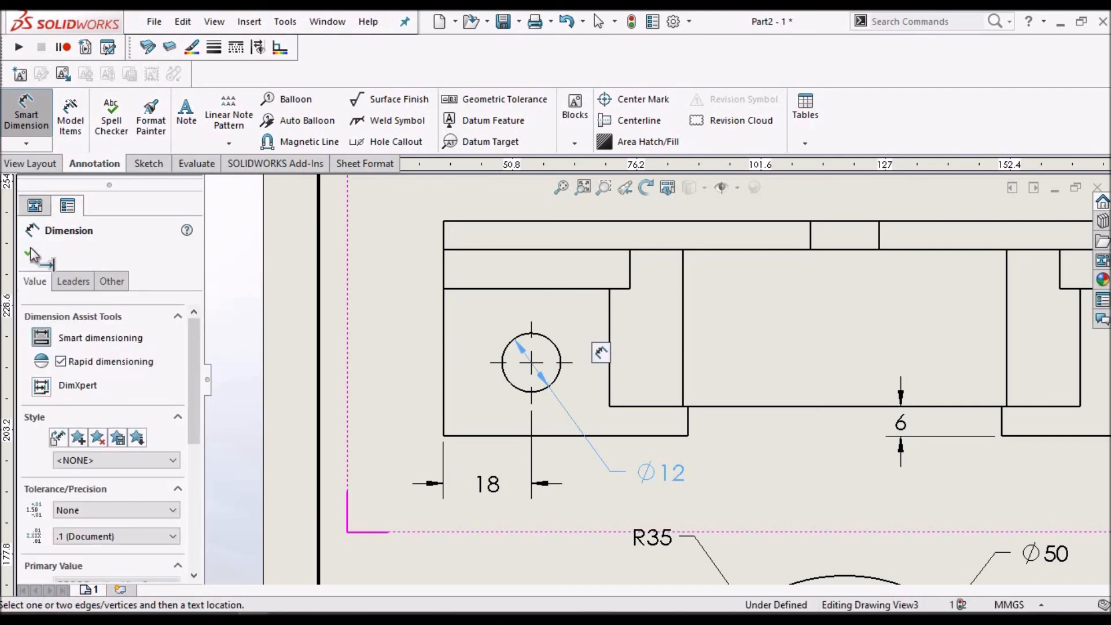
key(Escape)
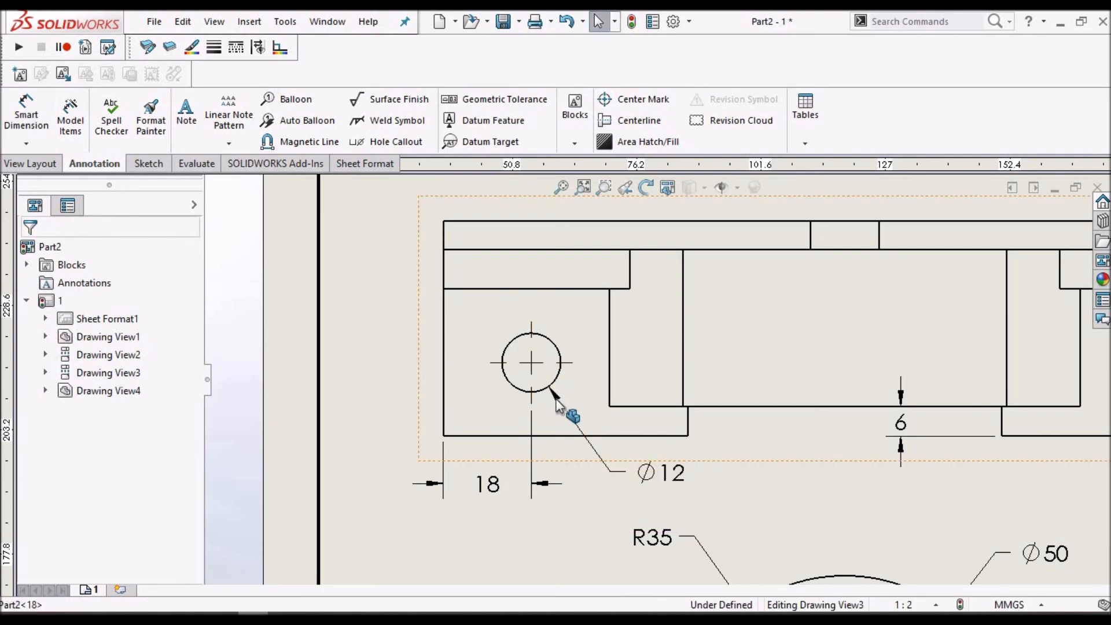
Flip the arrows of the Ø12 dimension to the inside of the left base hole in the top view.
click(581, 422)
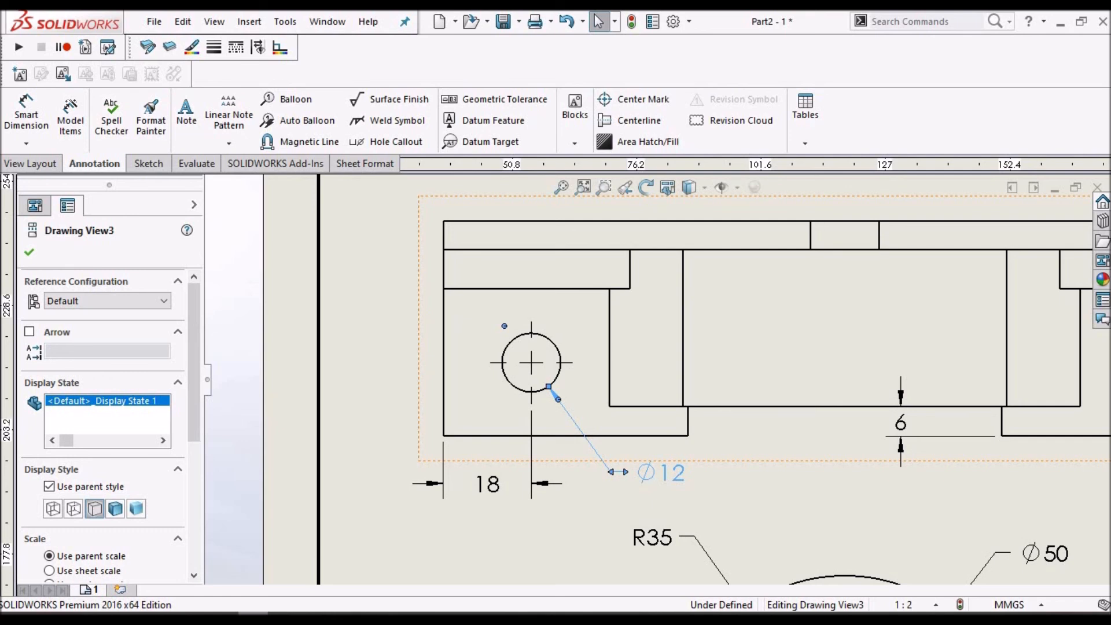
click(618, 471)
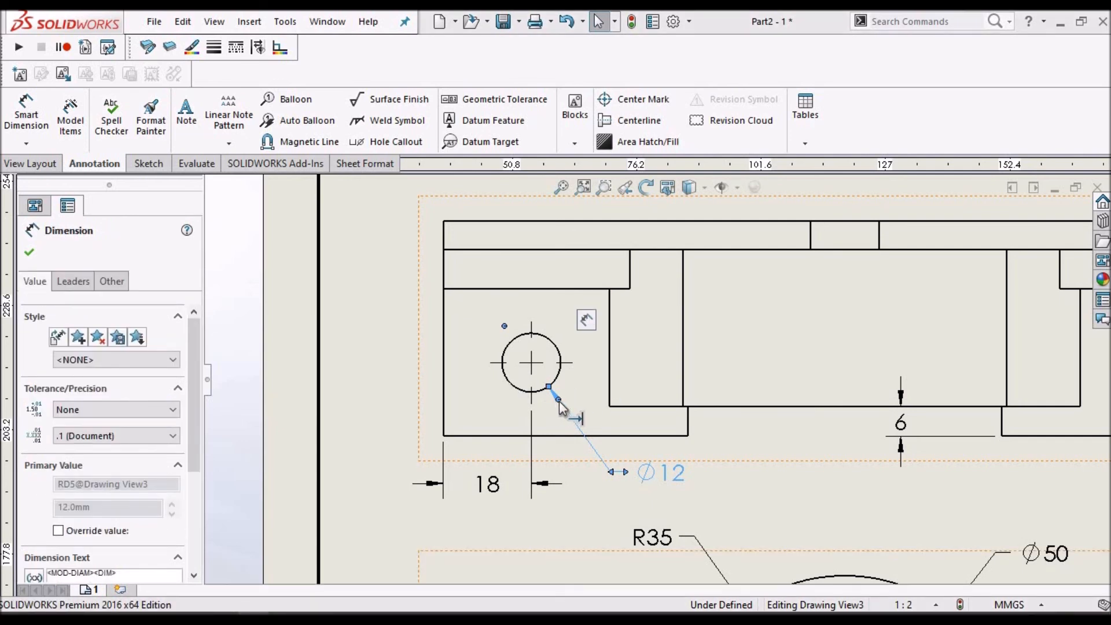
click(558, 400)
click(30, 258)
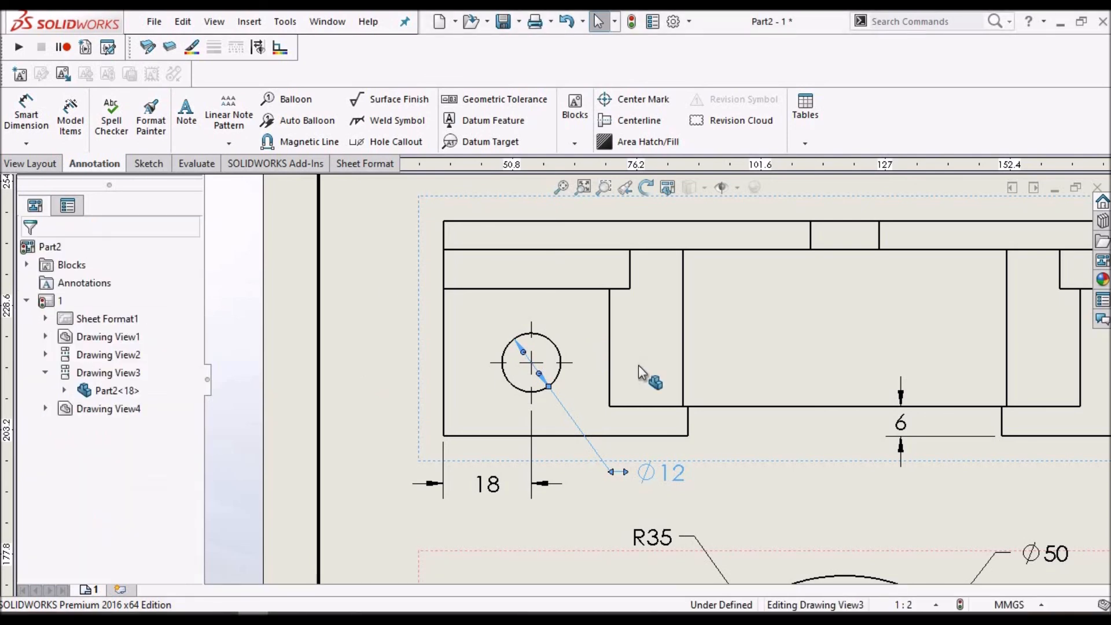
Add the prefix 2X to both the left small hole's Ø10 dimension and the R12 dimension in the front view.
scroll(638, 366, up, 5)
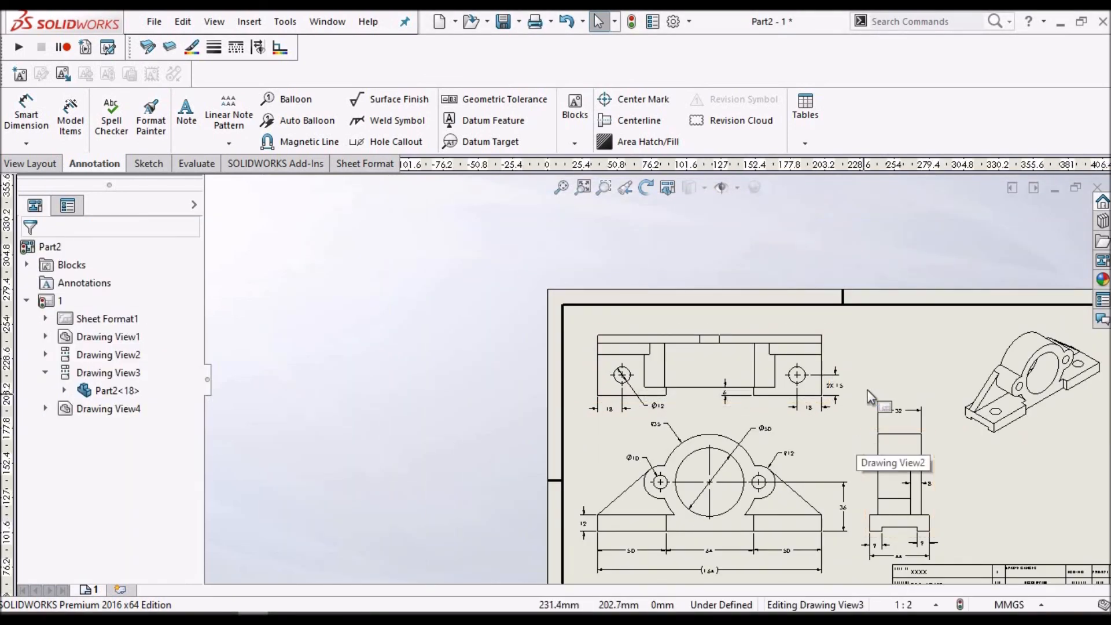
scroll(868, 449, up, 3)
scroll(872, 455, down, 3)
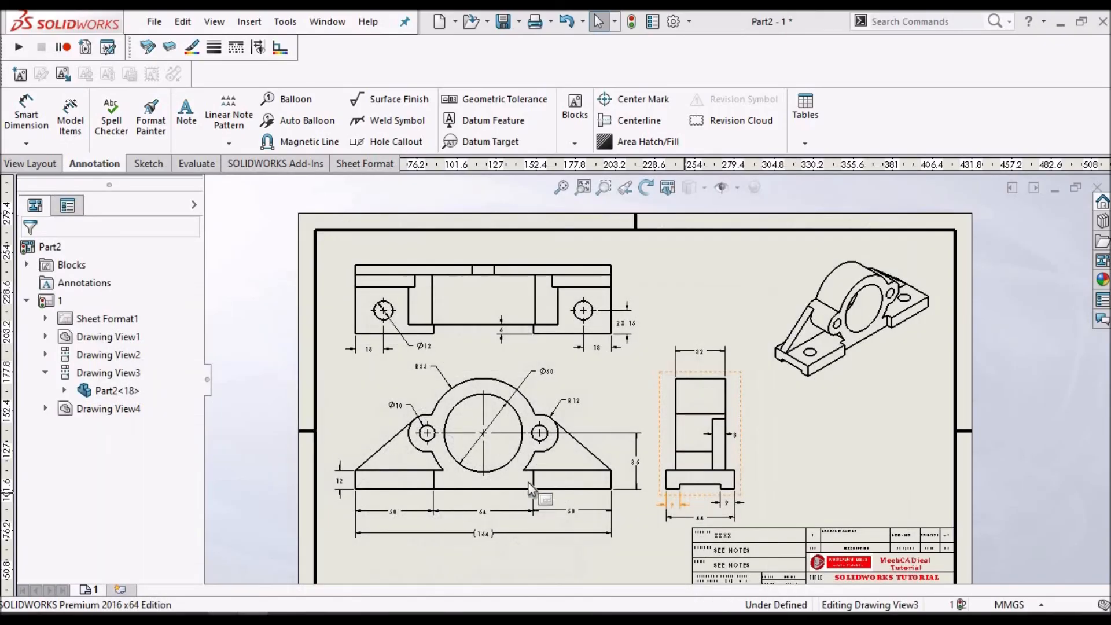
scroll(474, 428, down, 3)
scroll(474, 429, down, 3)
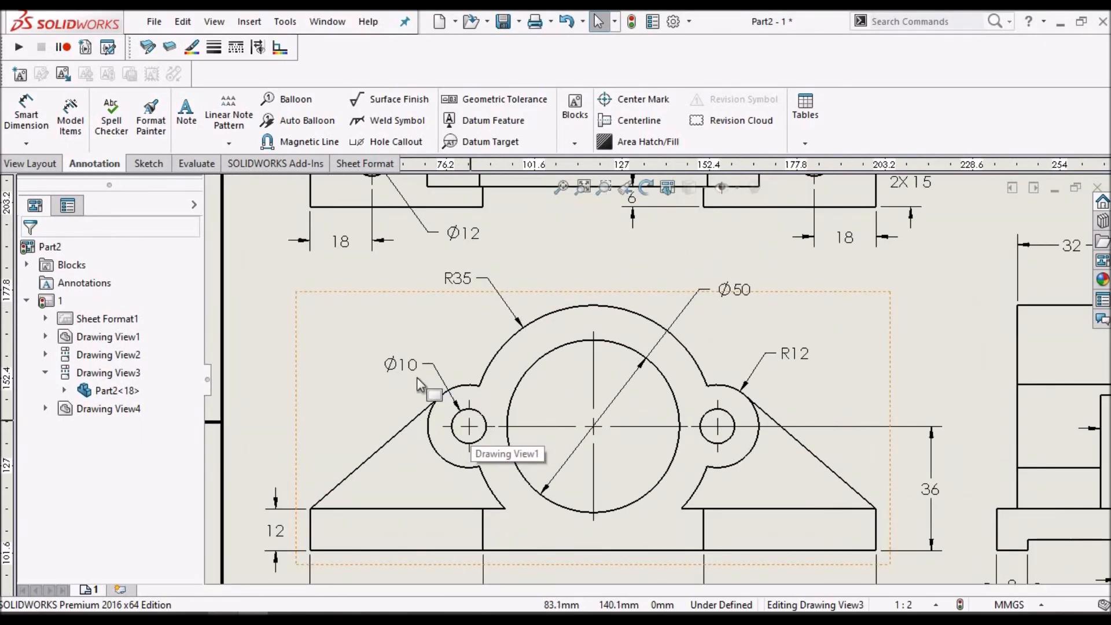
click(429, 363)
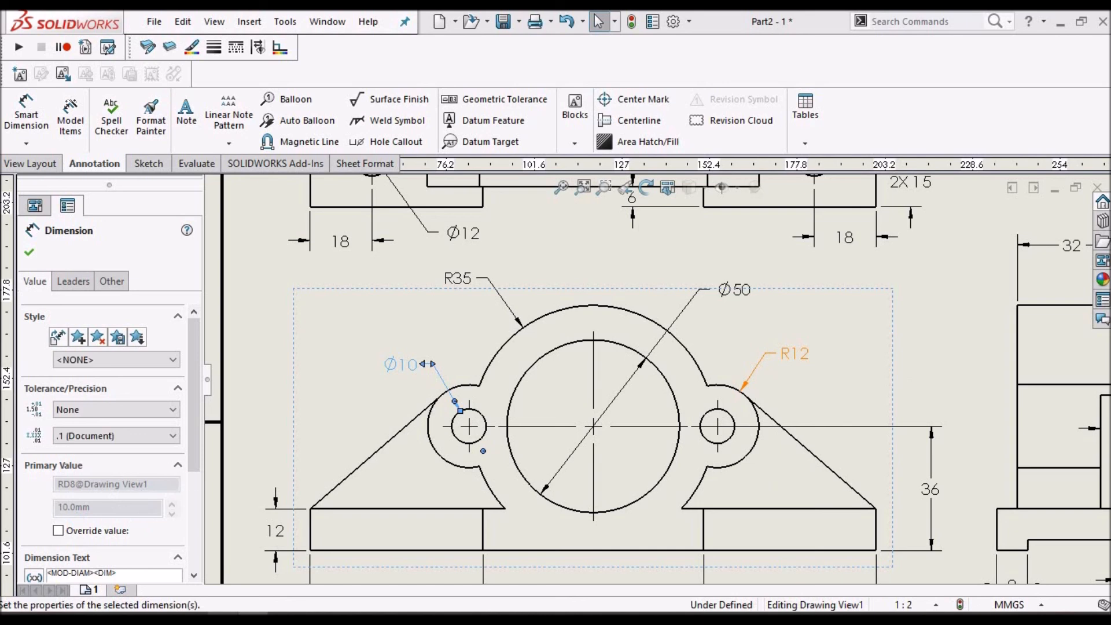
scroll(197, 521, down, 3)
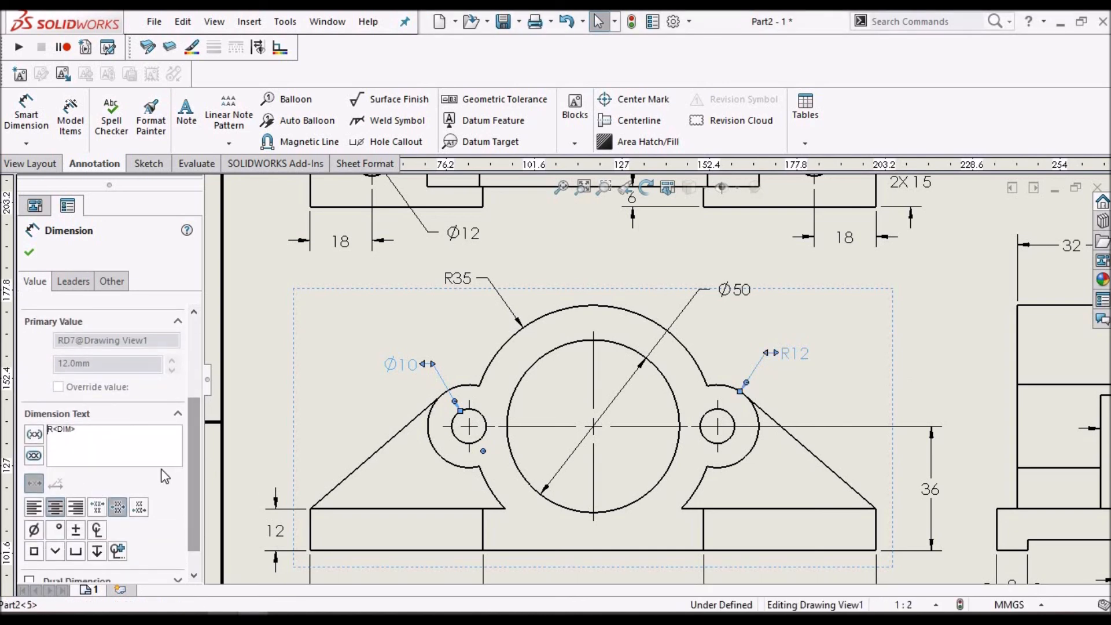
click(48, 429)
text(2X)
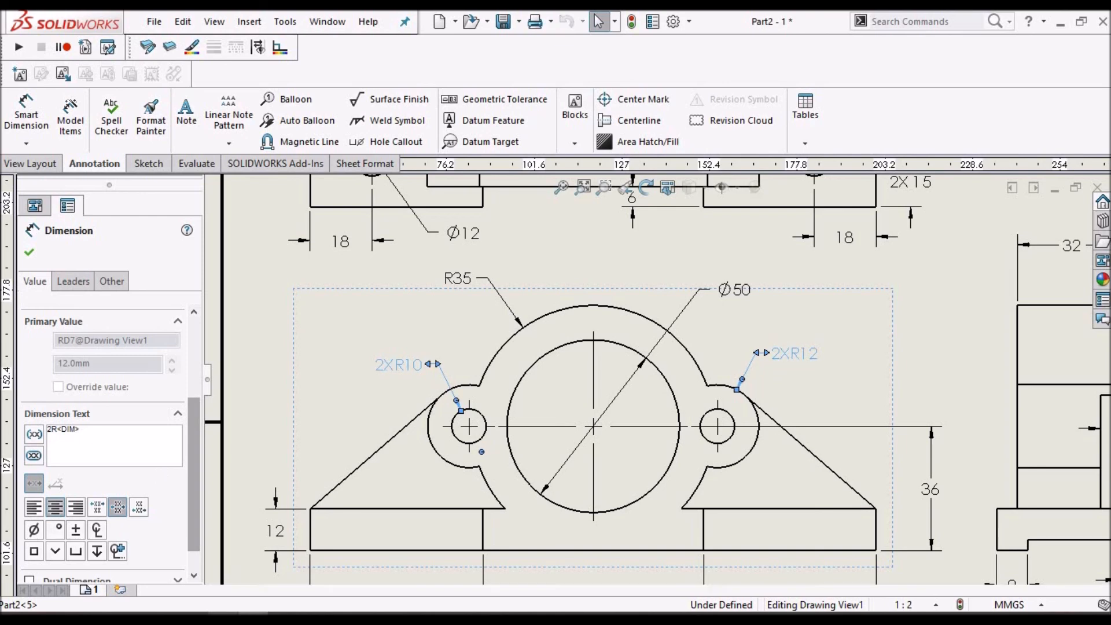
click(27, 253)
Consult the reference sketch in Desc.pdf, and insert a vertical centerline midway between the bearing boss's two side edges in the top view.
scroll(716, 436, up, 3)
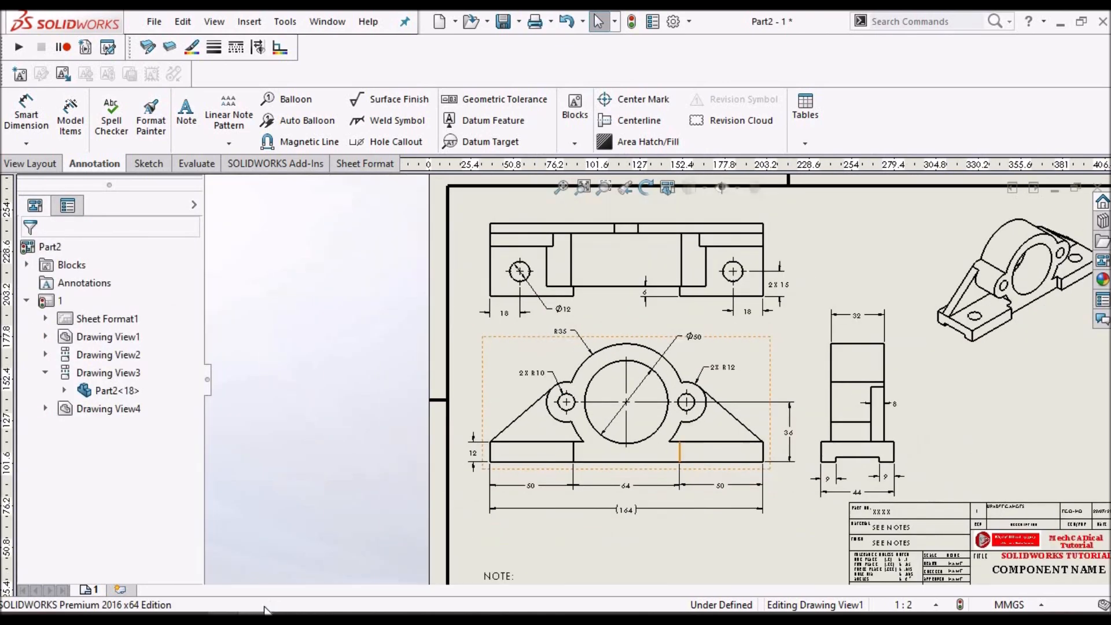
key(alt+Tab)
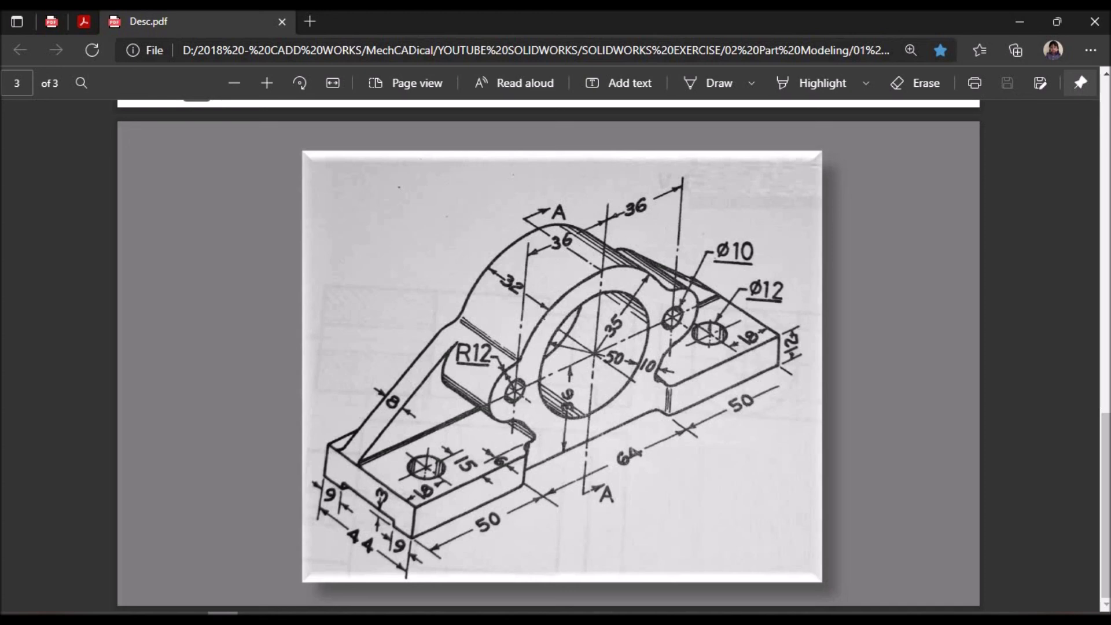
key(alt+Tab)
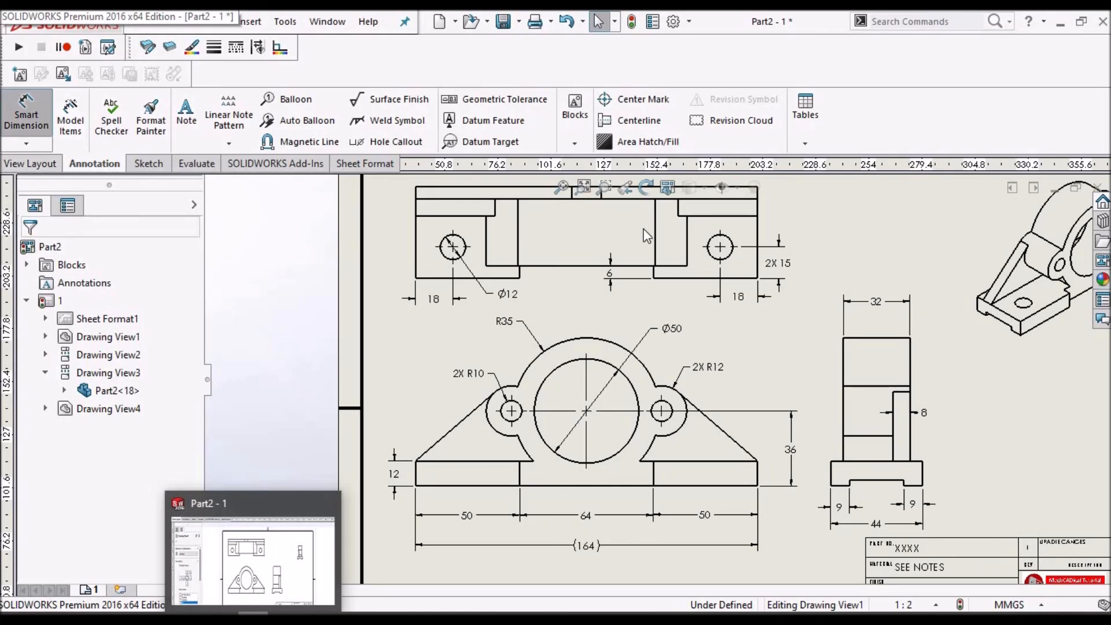
click(640, 120)
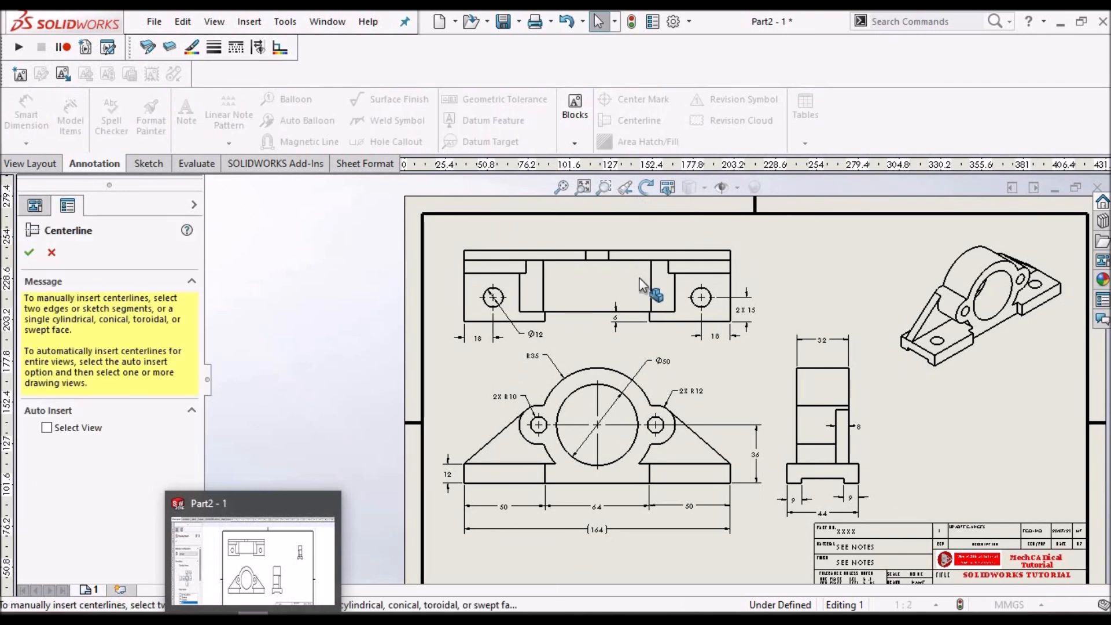
scroll(642, 285, down, 2)
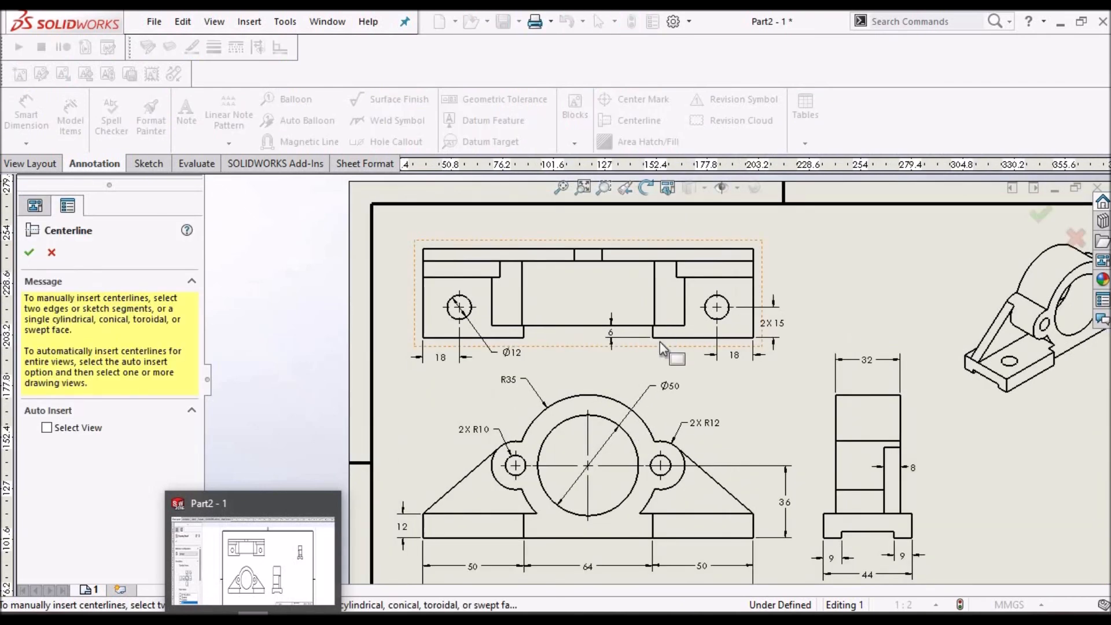
click(654, 311)
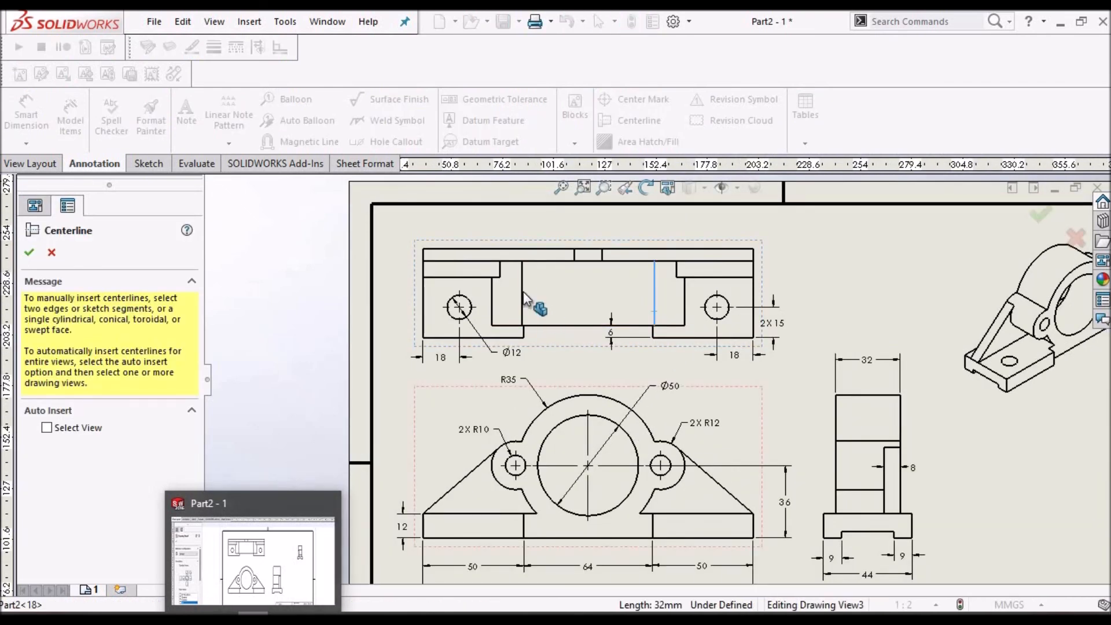
click(522, 293)
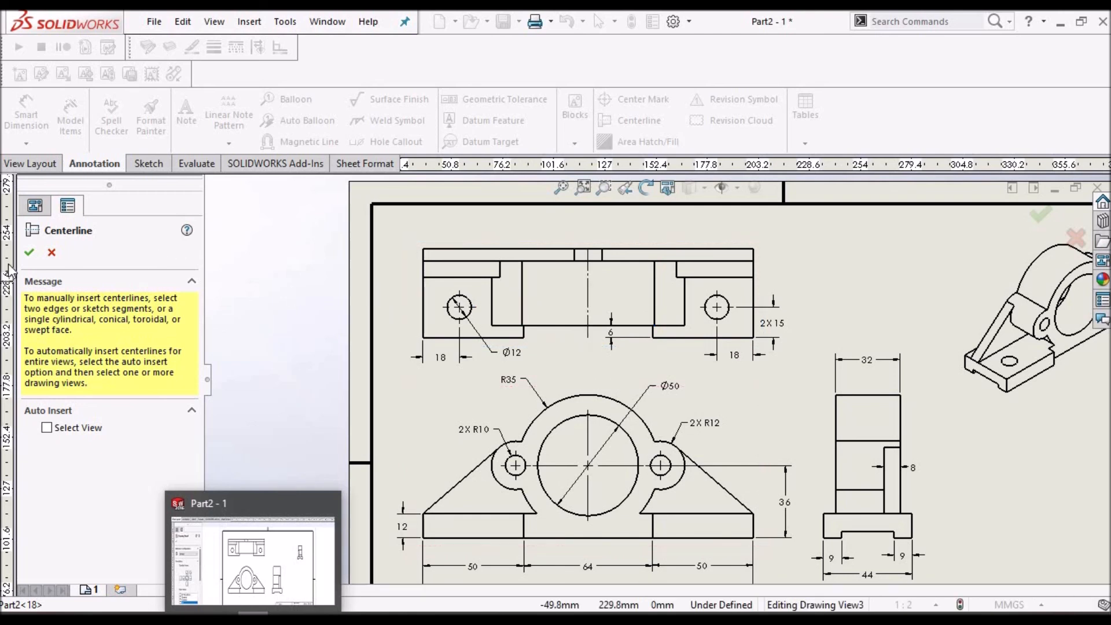
click(29, 253)
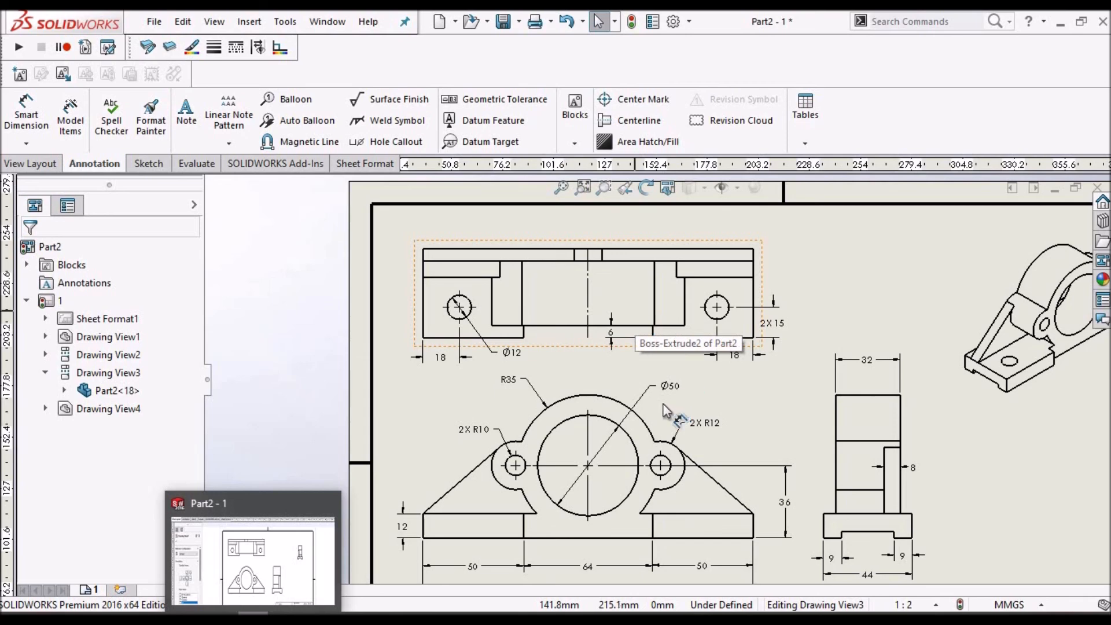
Dimension the horizontal distance between the left small hole and the central bore in the front view, placing it above the boss arc.
scroll(660, 382, up, 1)
scroll(707, 368, down, 2)
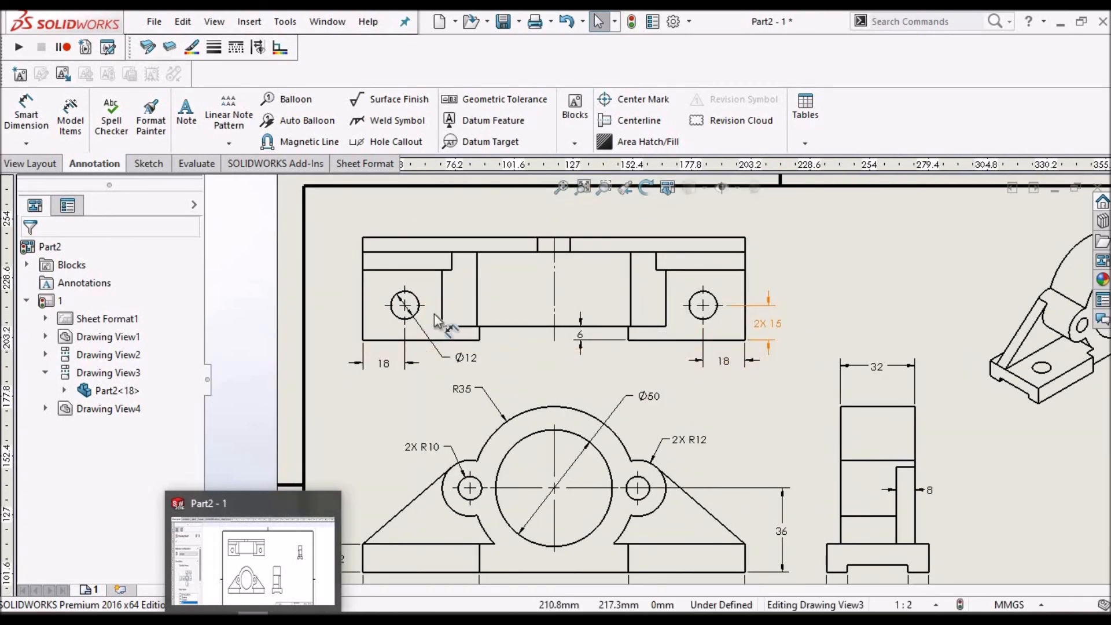
click(33, 117)
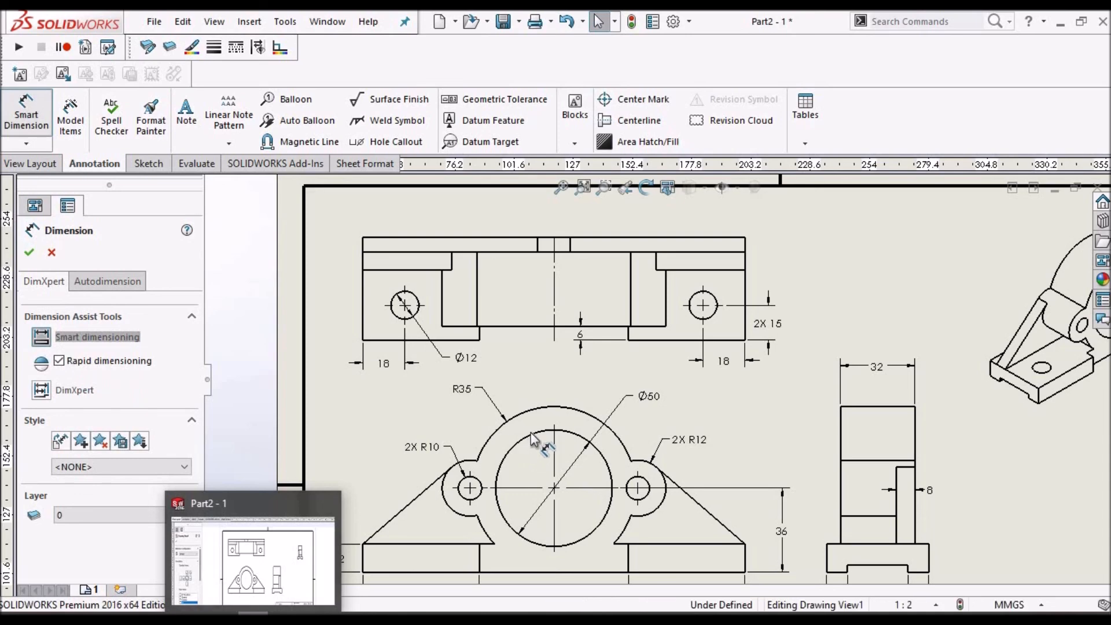
scroll(559, 483, down, 1)
scroll(536, 426, up, 4)
scroll(541, 425, down, 3)
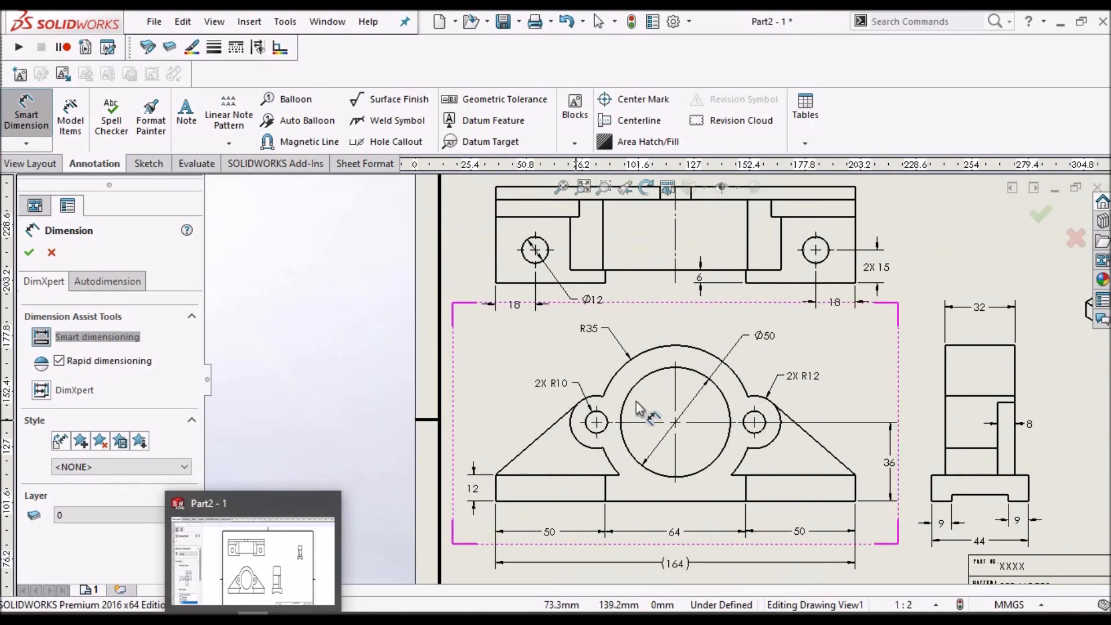
click(650, 383)
scroll(608, 419, down, 4)
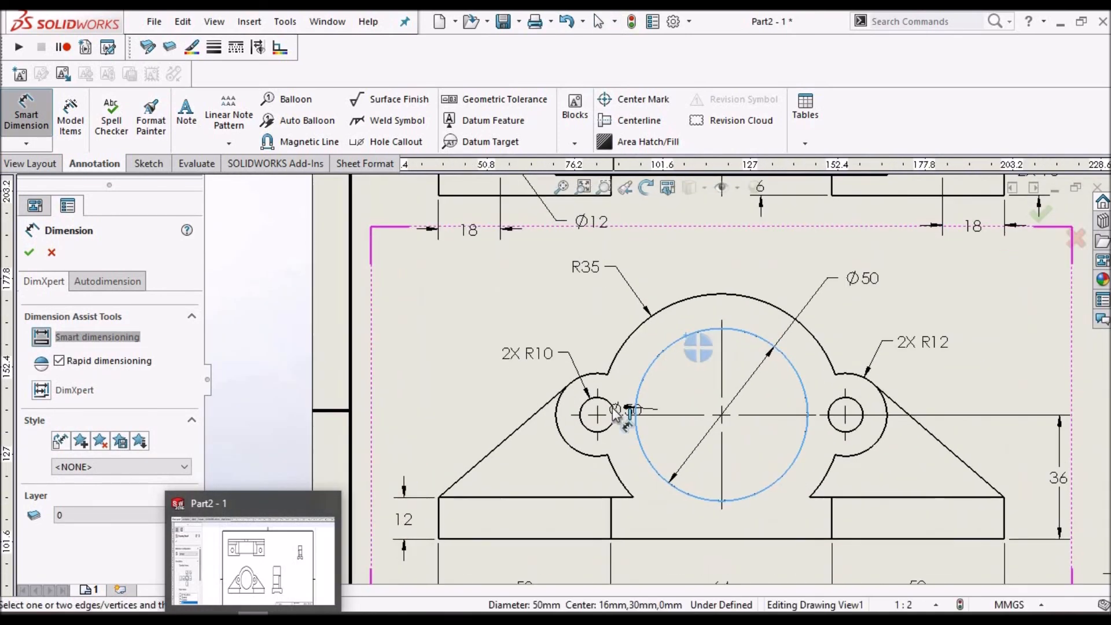
click(612, 396)
scroll(663, 283, up, 3)
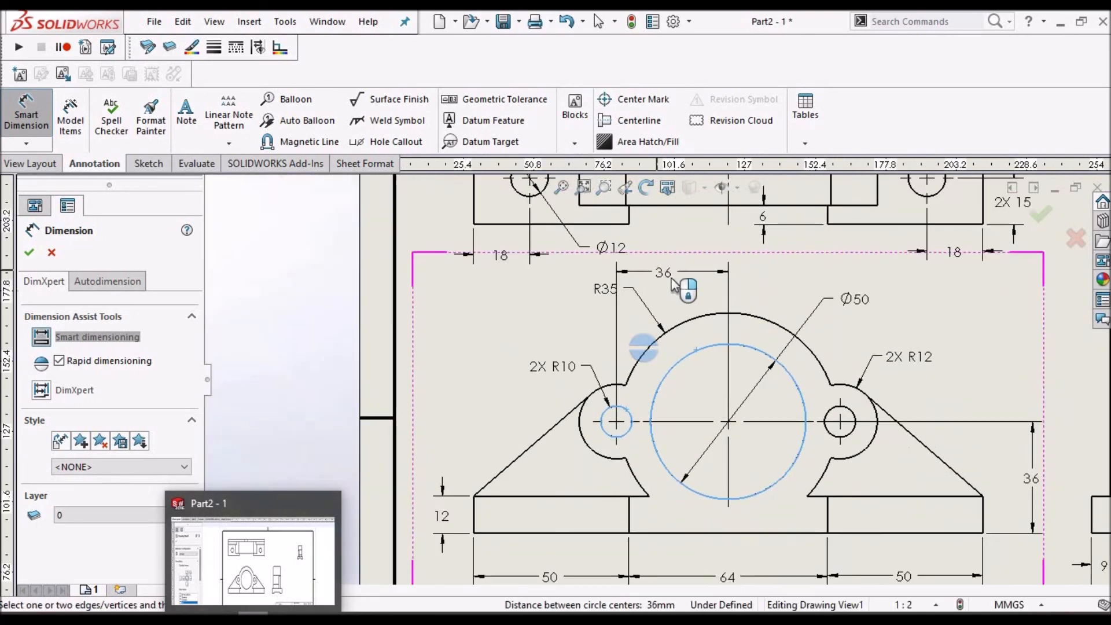
scroll(671, 281, down, 4)
click(672, 332)
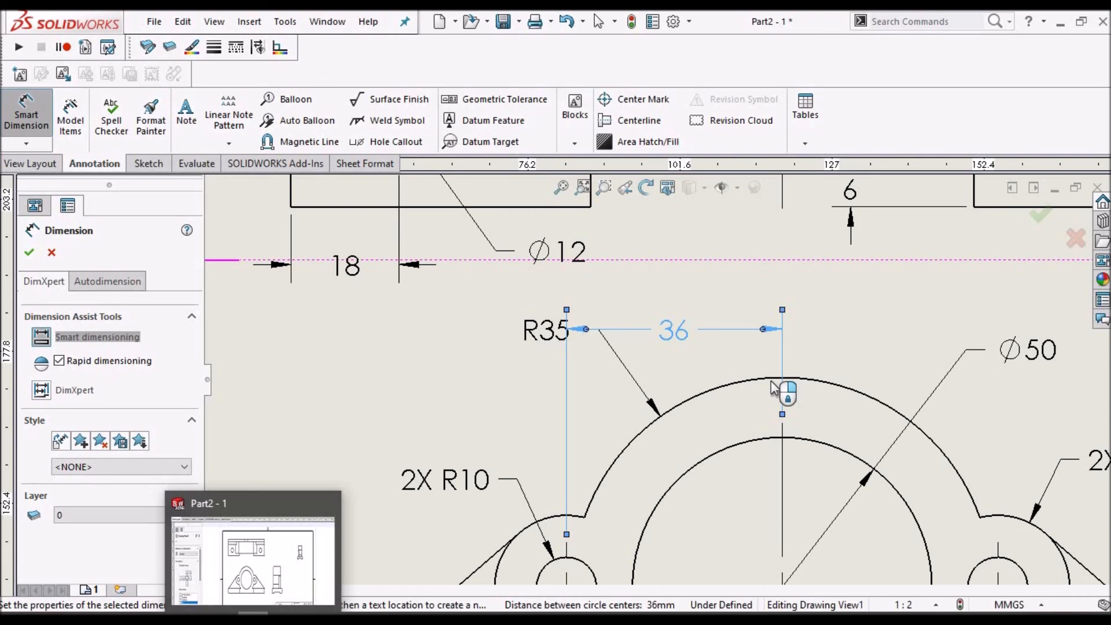
Dimension the horizontal distance between the central bore and the right small hole, placing it in line with the matching left-hand dimension.
scroll(808, 400, up, 3)
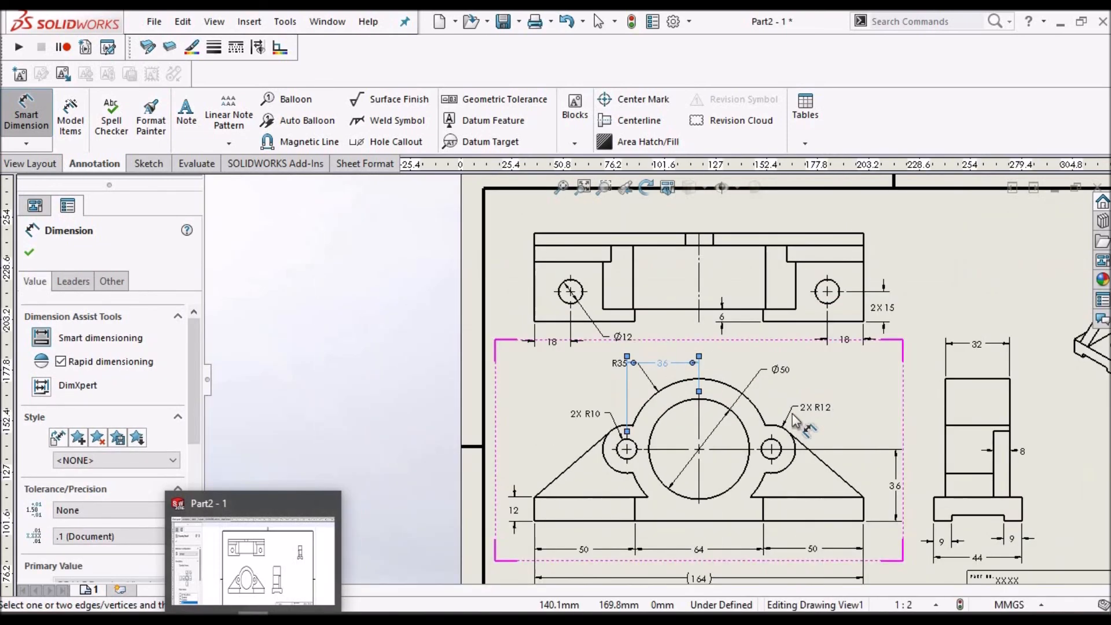
scroll(746, 455, down, 2)
click(763, 457)
click(707, 431)
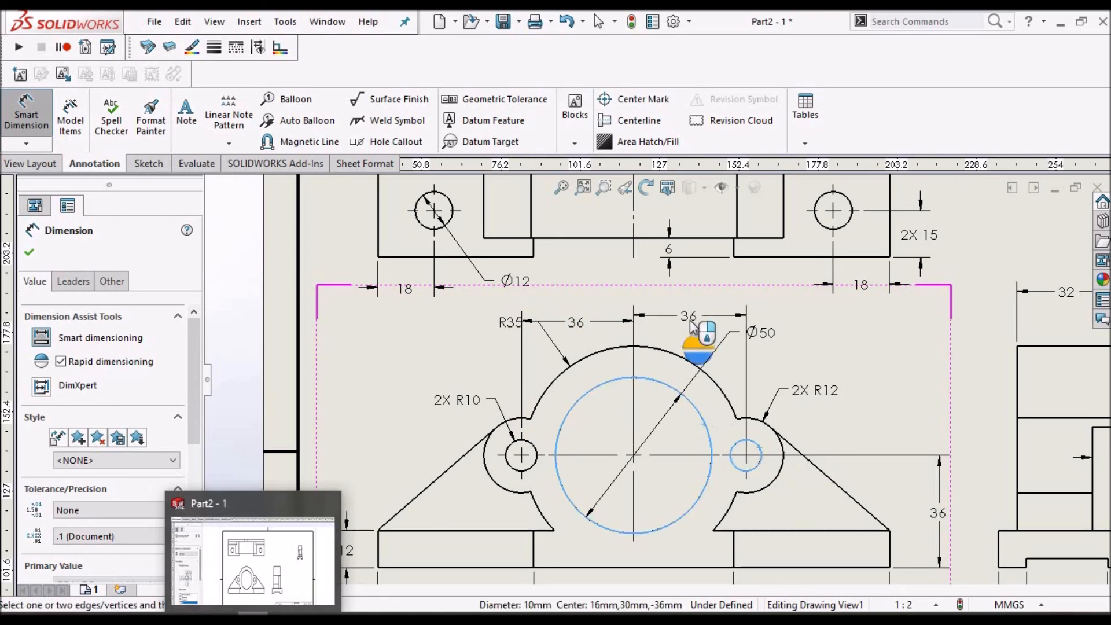
scroll(702, 324, down, 2)
click(684, 331)
click(696, 308)
key(Escape)
Reposition the Ø50 and R35 dimension texts outward and below the two 36 mm dimensions so they no longer overlap the extension lines.
scroll(775, 348, down, 3)
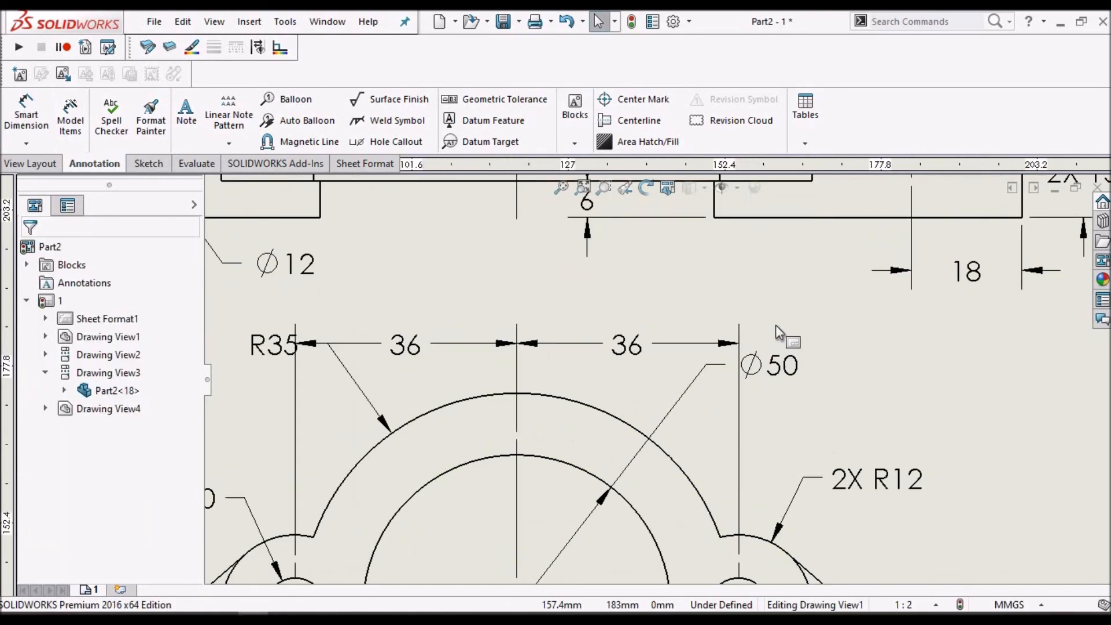
drag(782, 375, 862, 398)
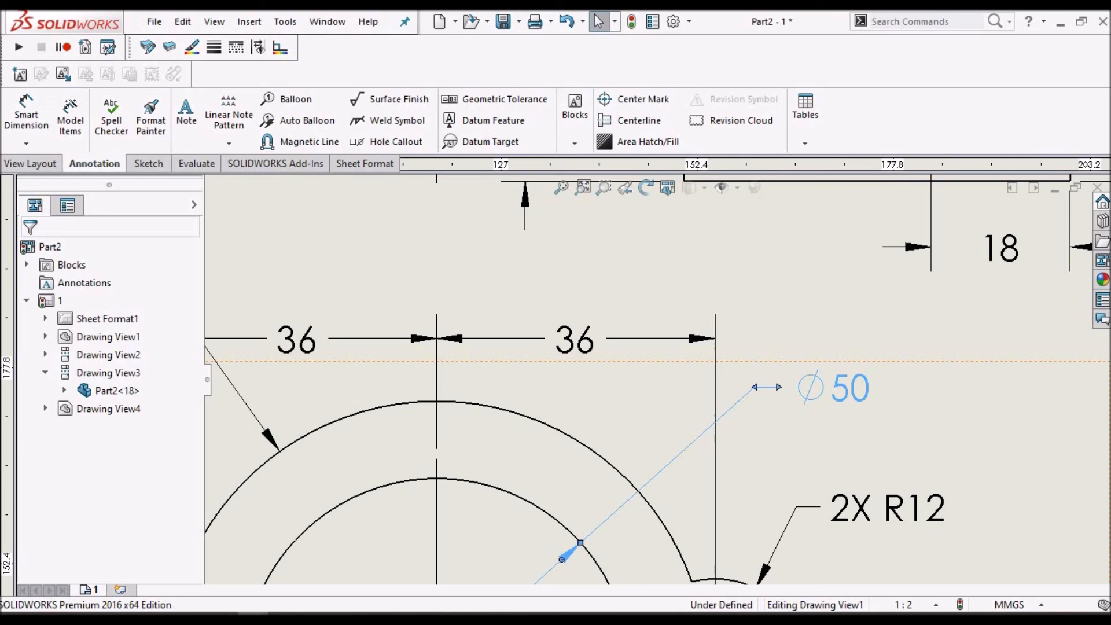
scroll(491, 274, up, 1)
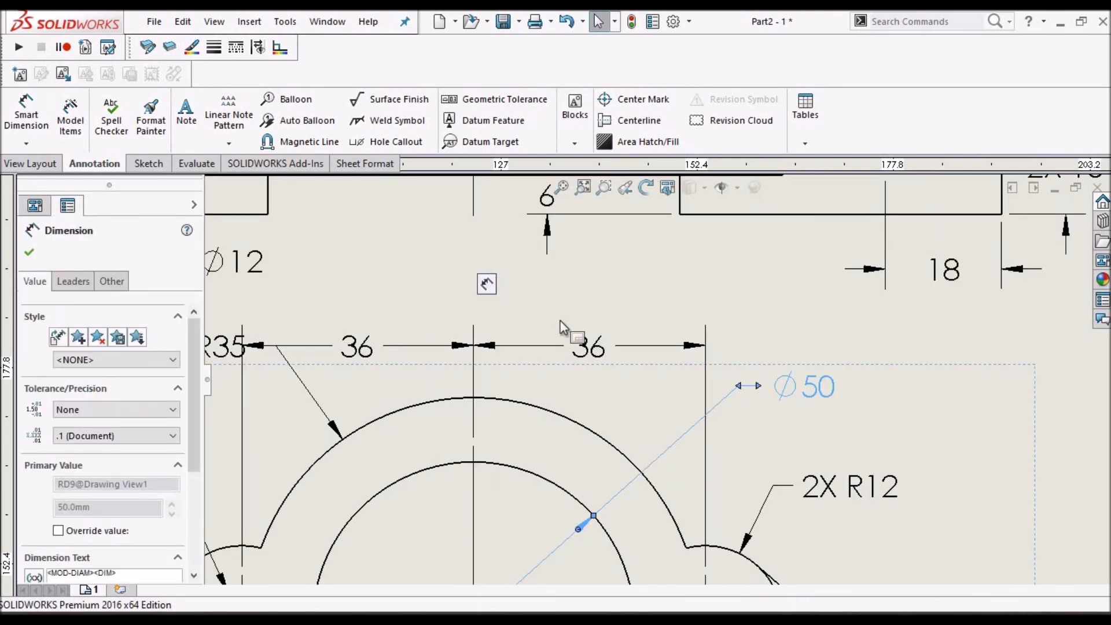
scroll(561, 324, up, 2)
scroll(411, 365, down, 3)
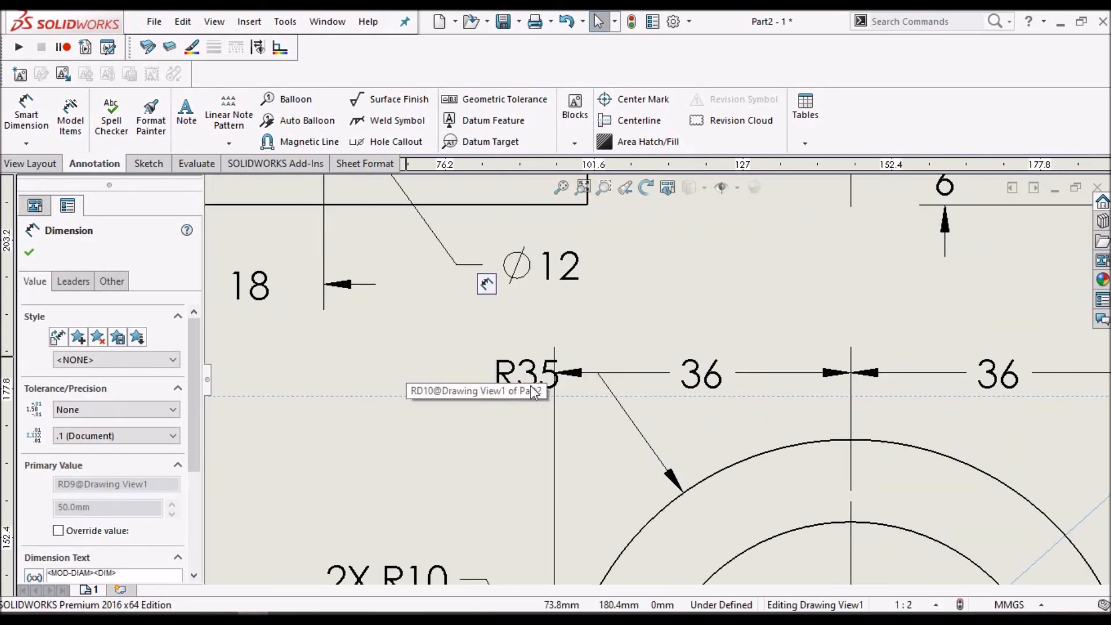
drag(537, 380, 488, 444)
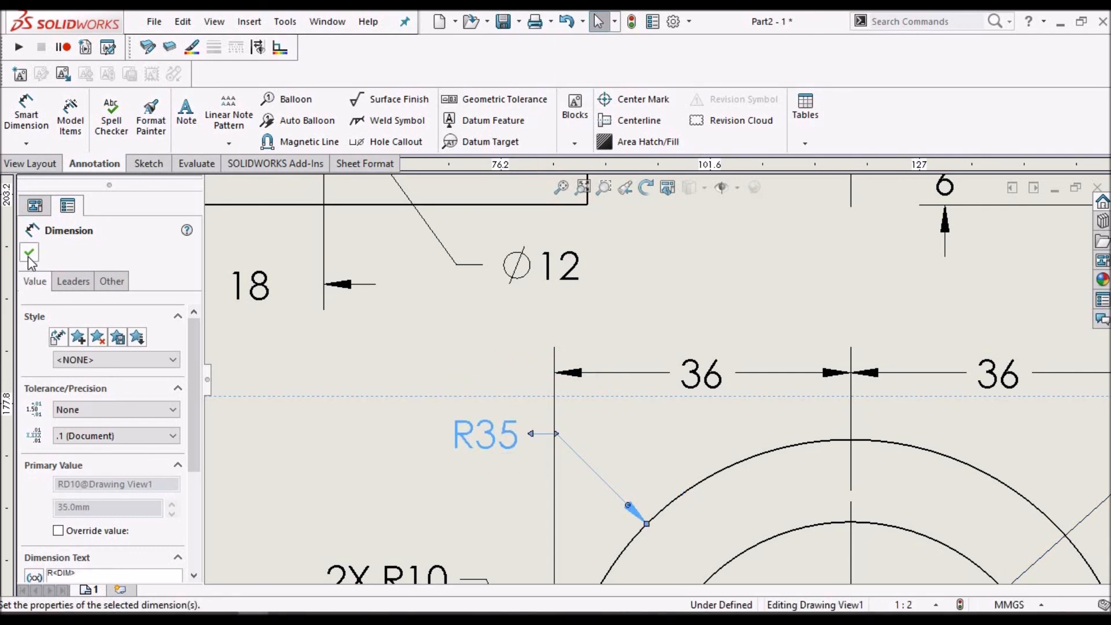
key(Escape)
Save the drawing and compare the whole sheet with the reference sketch in Desc.pdf.
key(f)
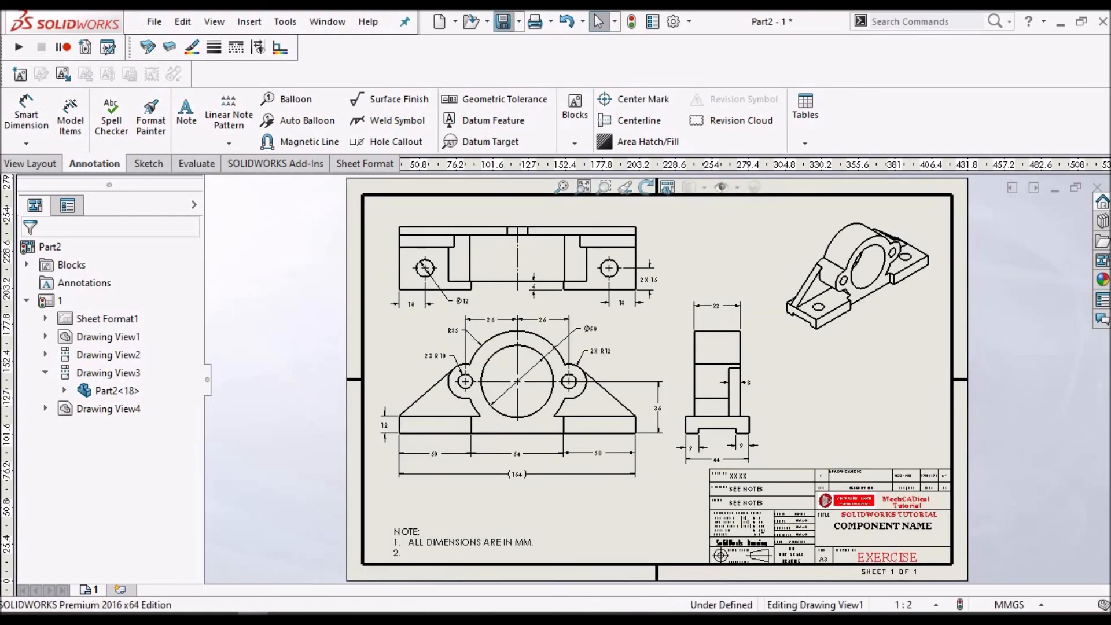
click(223, 613)
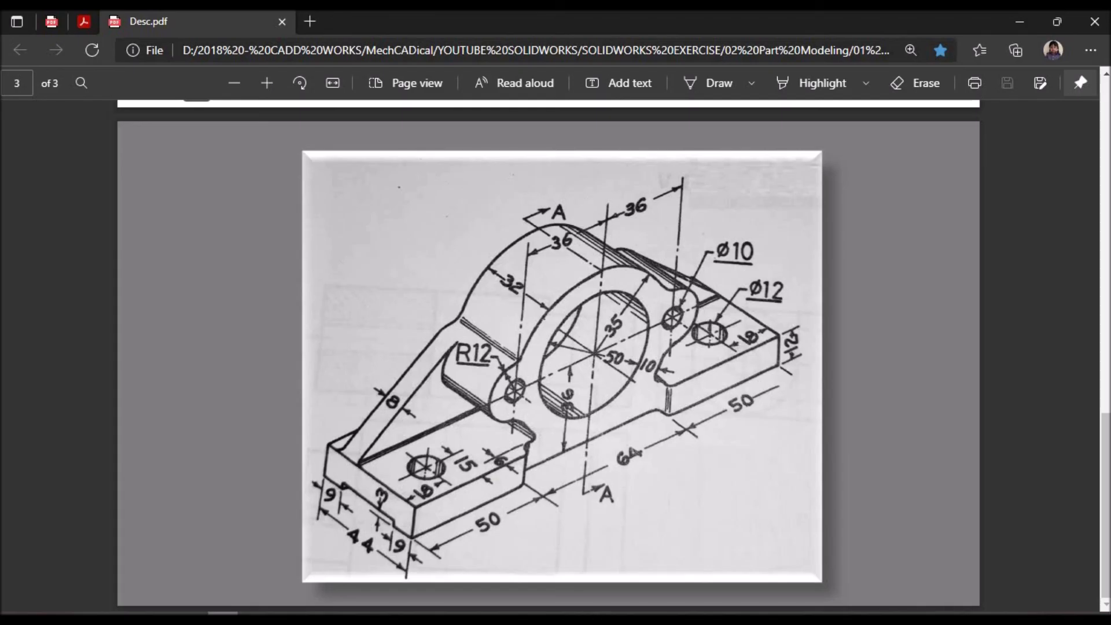
click(252, 612)
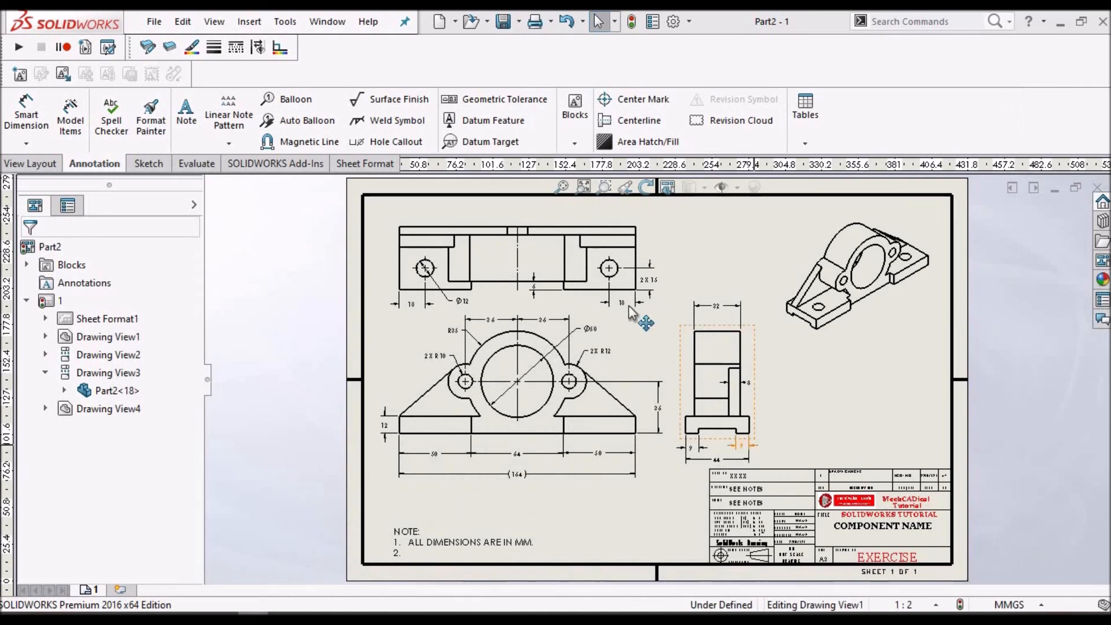
scroll(637, 317, down, 2)
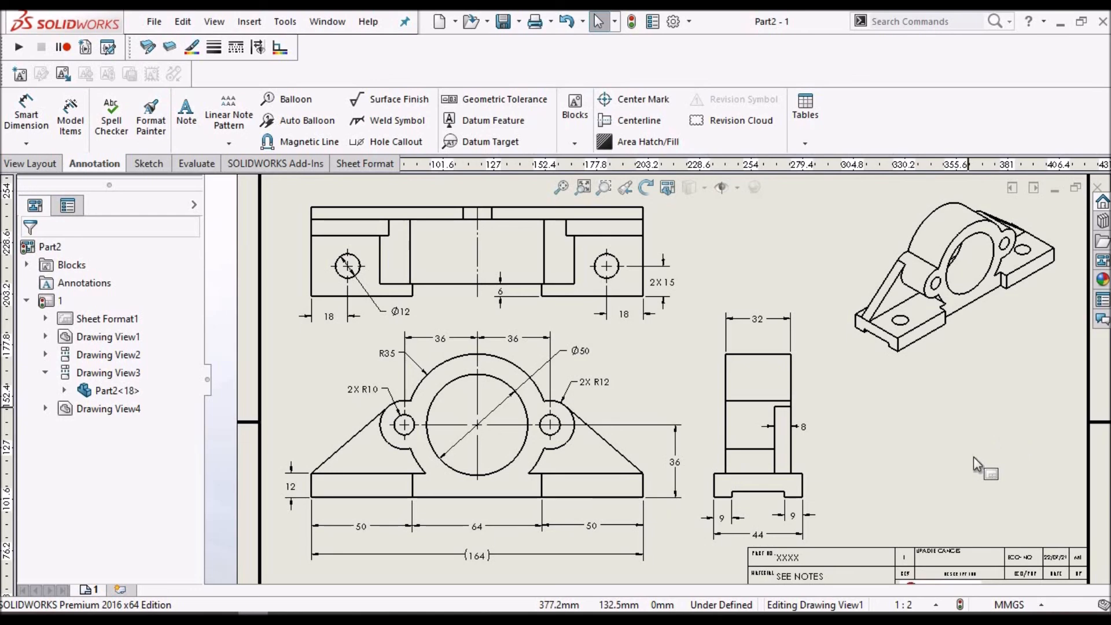
click(952, 619)
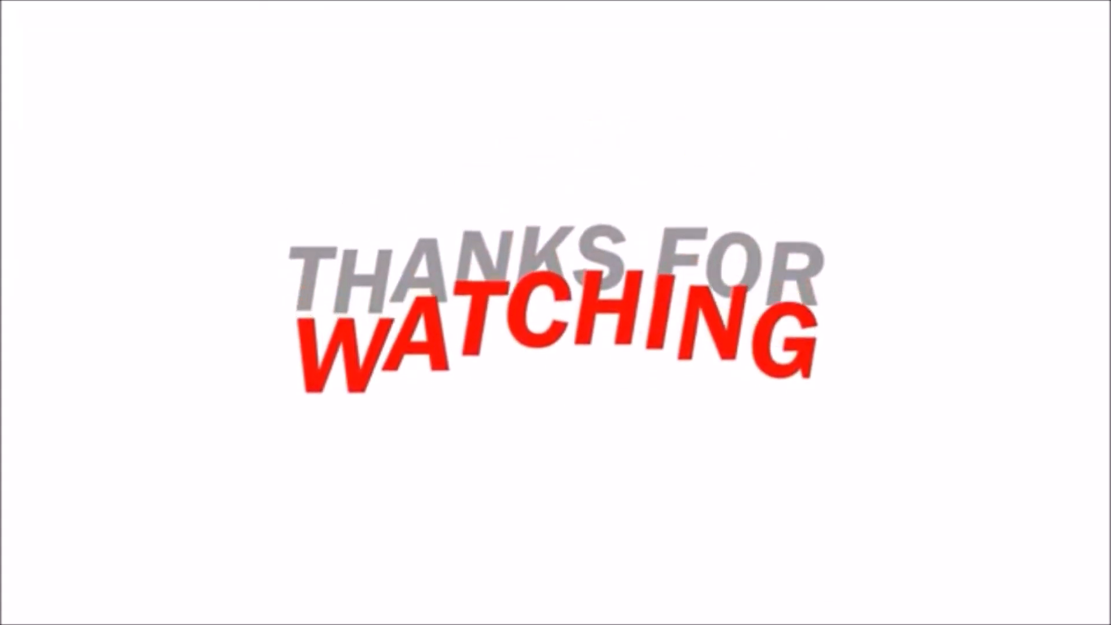